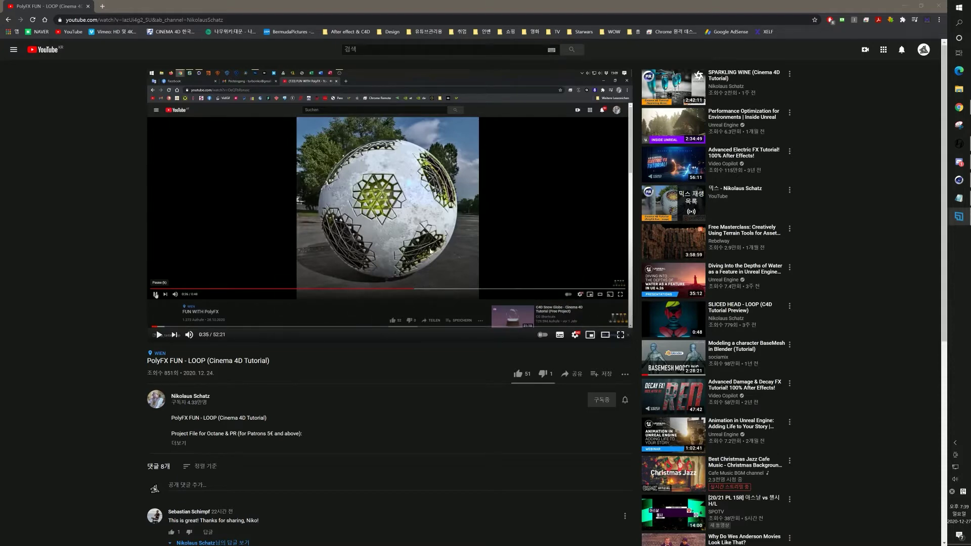
# - Switch from the browser to Cinema 4D and delete every object in the scene
pyautogui.click(902, 6)
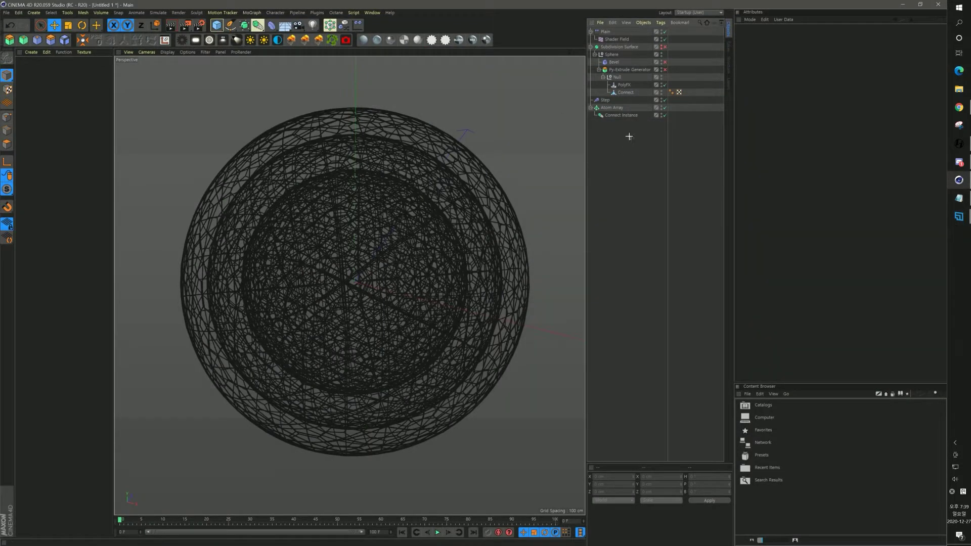
pyautogui.hotkey('ctrl', 'a')
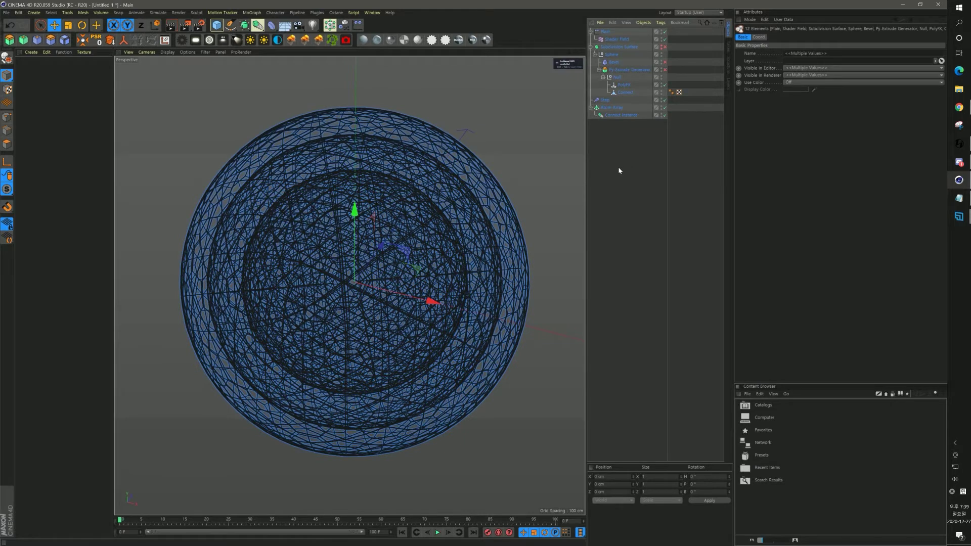
pyautogui.press('Delete')
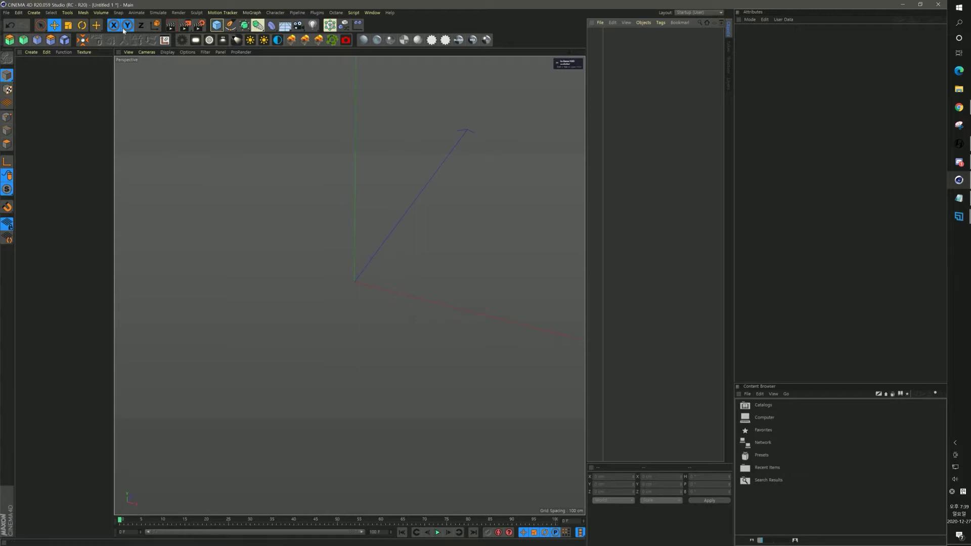
# - Add a Sphere primitive with 32 segments and set its type to Icosahedron
pyautogui.click(218, 26)
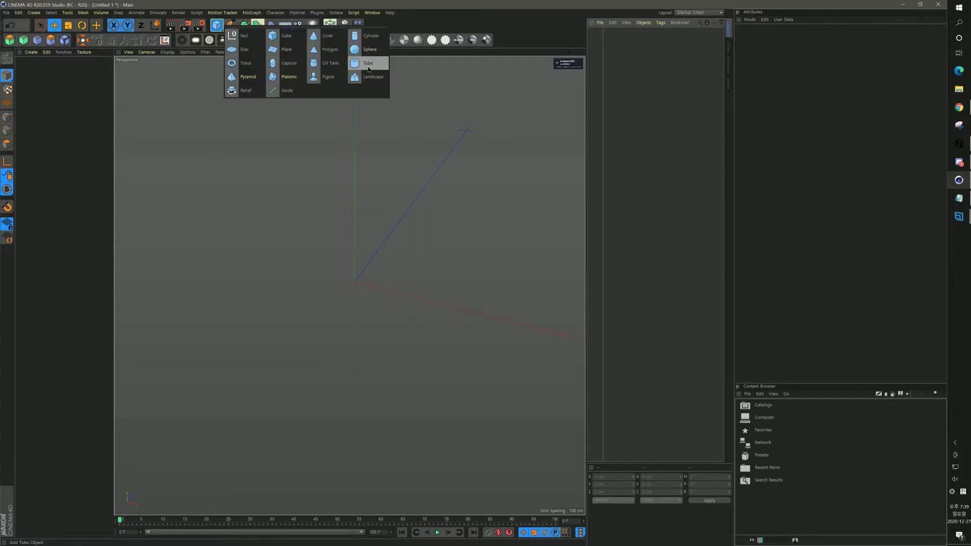
pyautogui.click(370, 49)
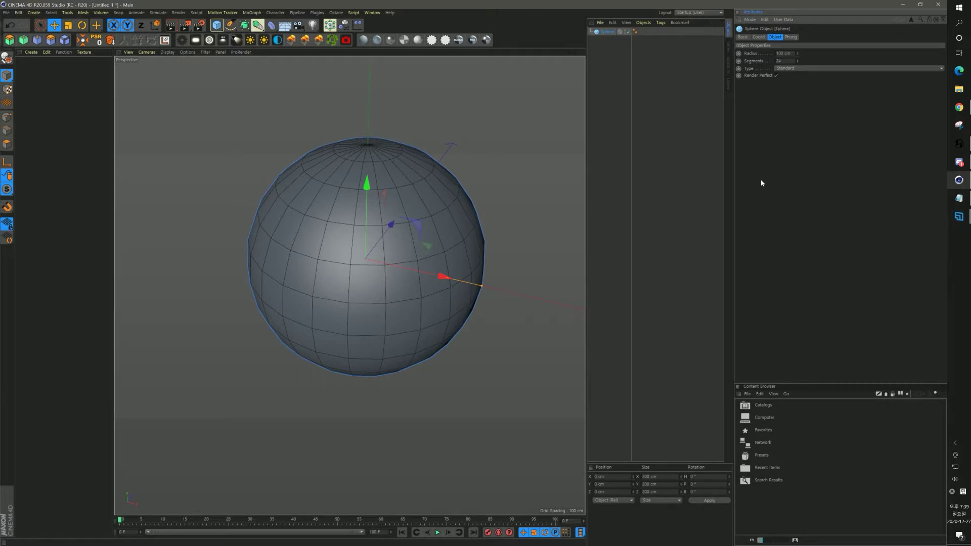
pyautogui.hotkey('ctrl', 'd')
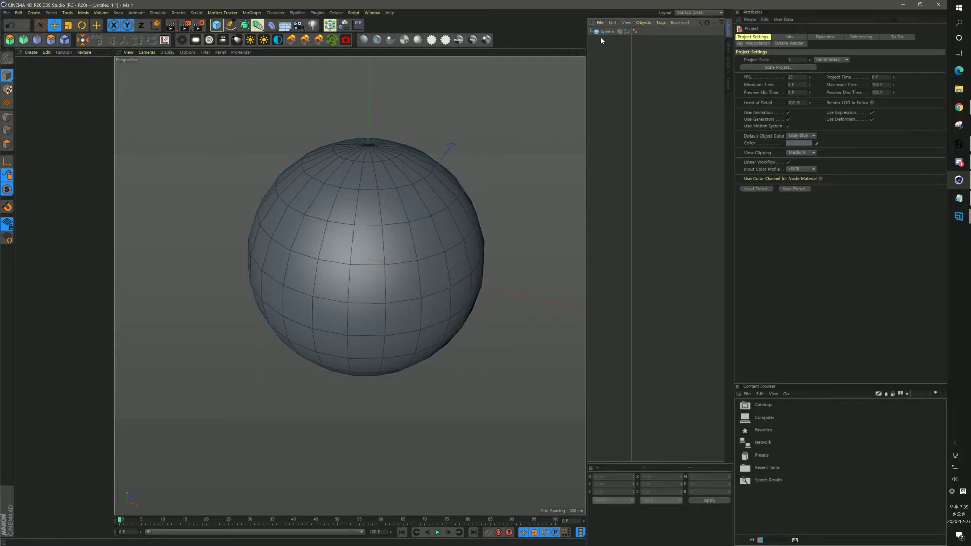
pyautogui.click(604, 31)
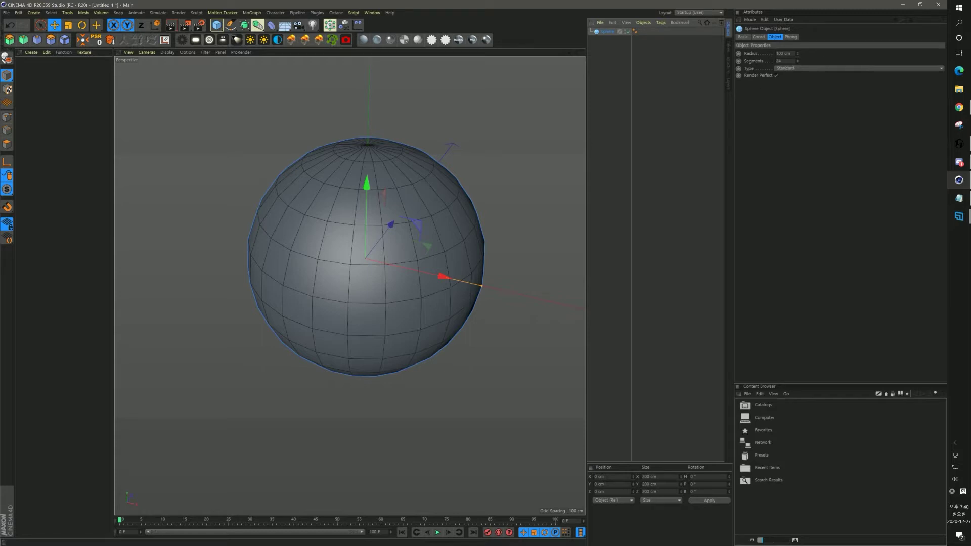
pyautogui.moveTo(783, 61); pyautogui.dragTo(751, 67)
pyautogui.write('32')
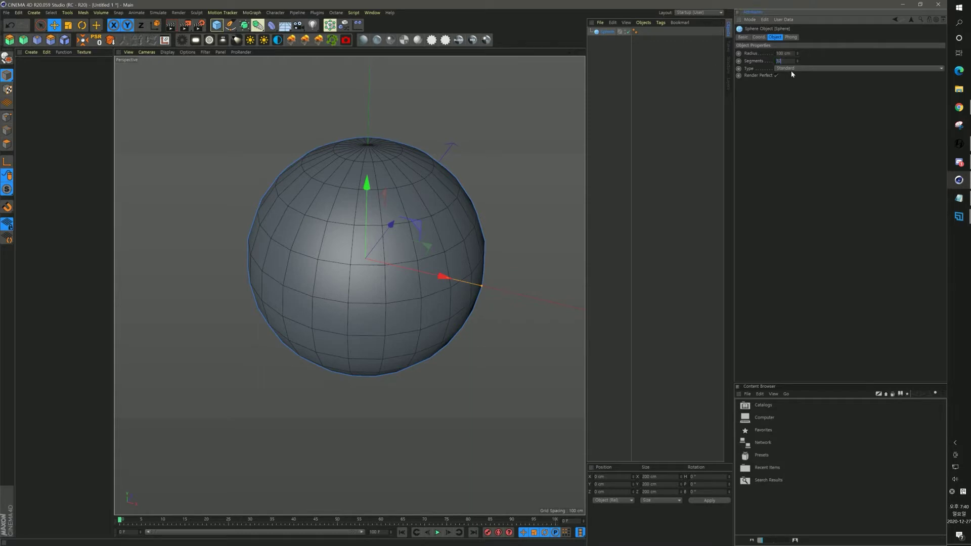
pyautogui.press('Return')
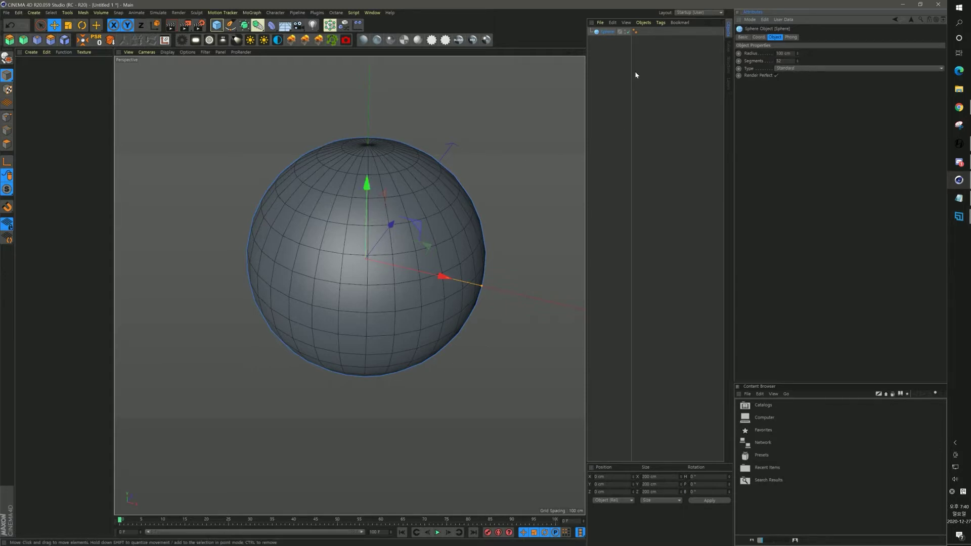
pyautogui.click(791, 68)
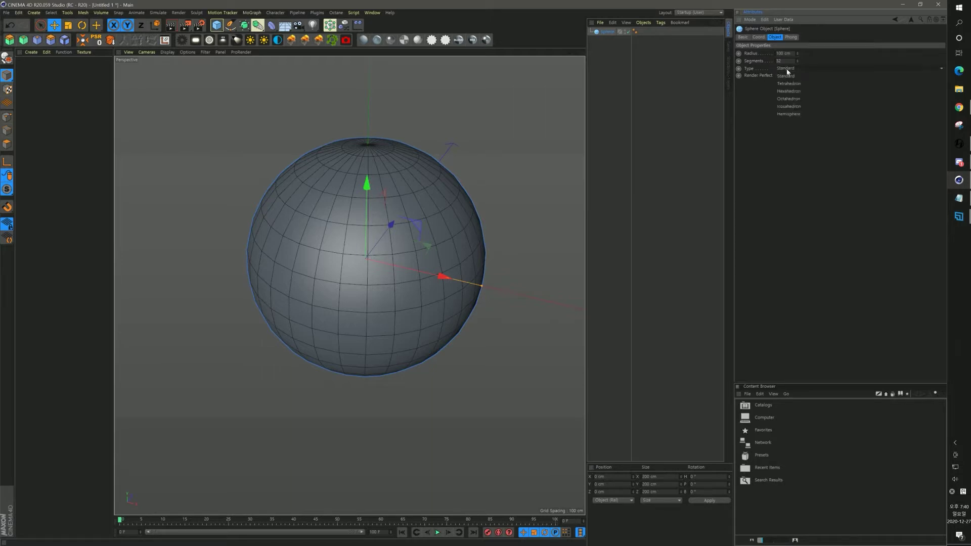
pyautogui.click(785, 107)
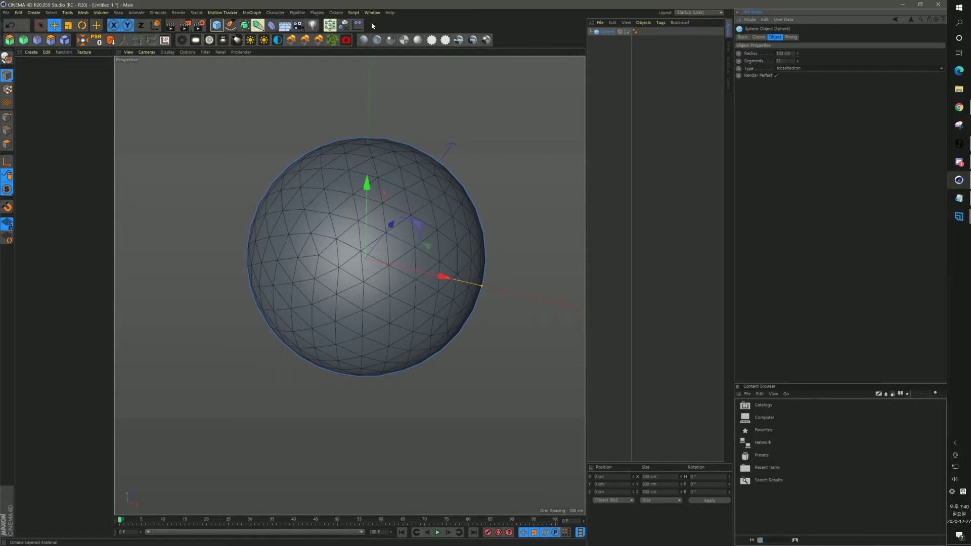
# - Place the sphere under a Subdivision Surface with editor and renderer subdivision set to 1
pyautogui.keyDown('alt'); pyautogui.click(244, 26); pyautogui.keyUp('alt')
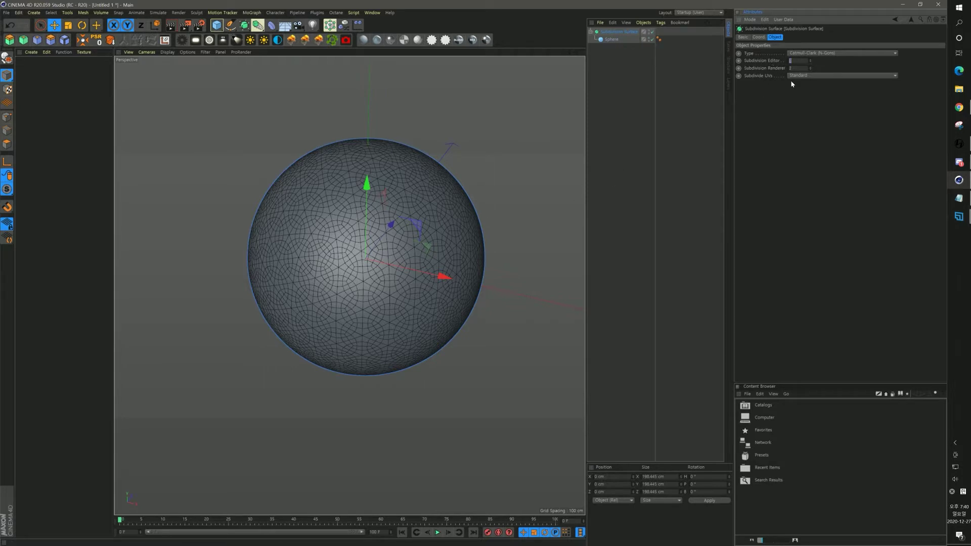
pyautogui.write('1')
pyautogui.press('Return')
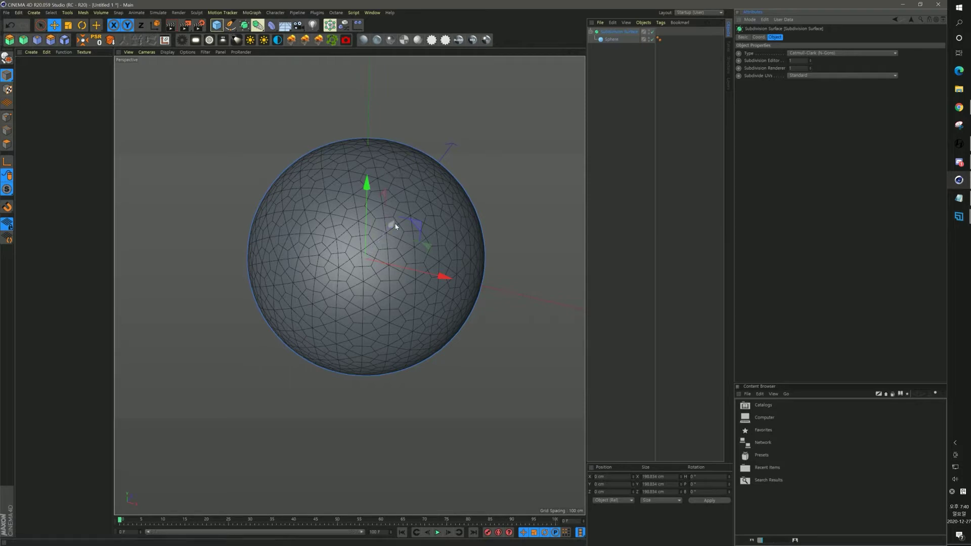
# - Switch the viewport display to Gouraud Shading and return it to Gouraud Shading (Lines)
pyautogui.click(167, 52)
pyautogui.click(187, 61)
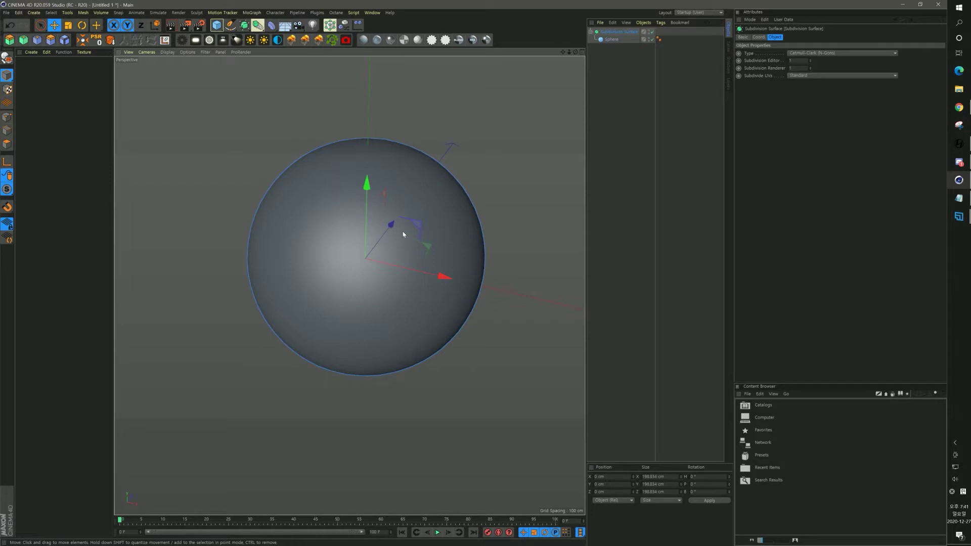
pyautogui.press('n')
pyautogui.press('b')
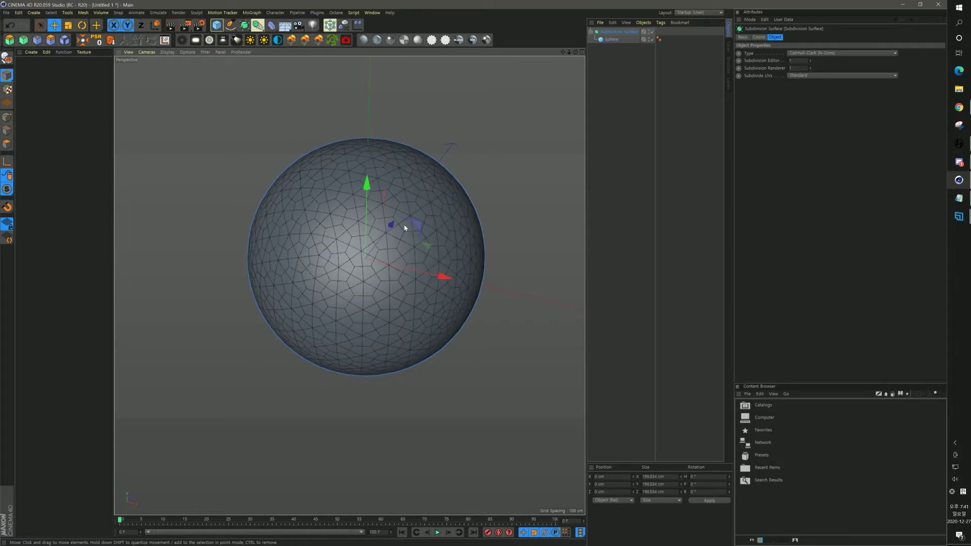
pyautogui.click(167, 52)
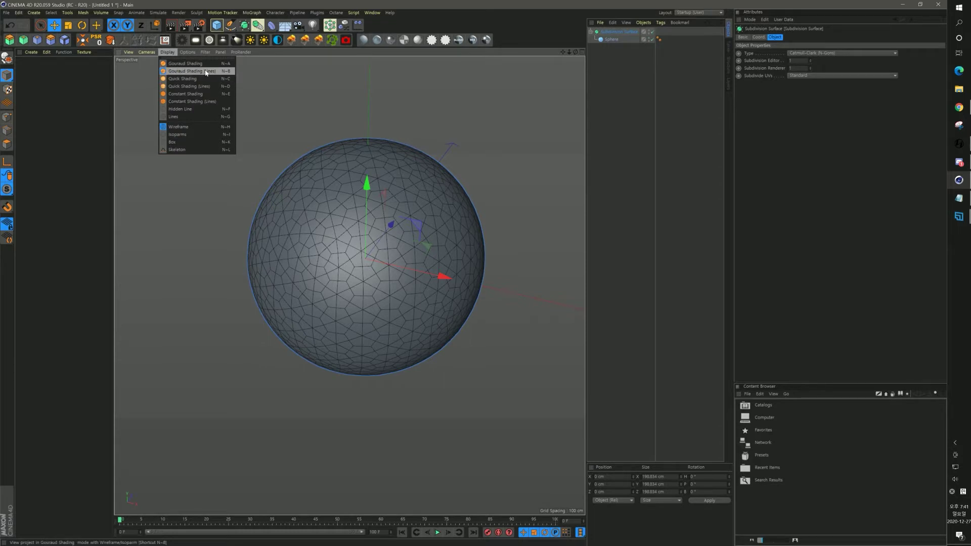
pyautogui.click(635, 155)
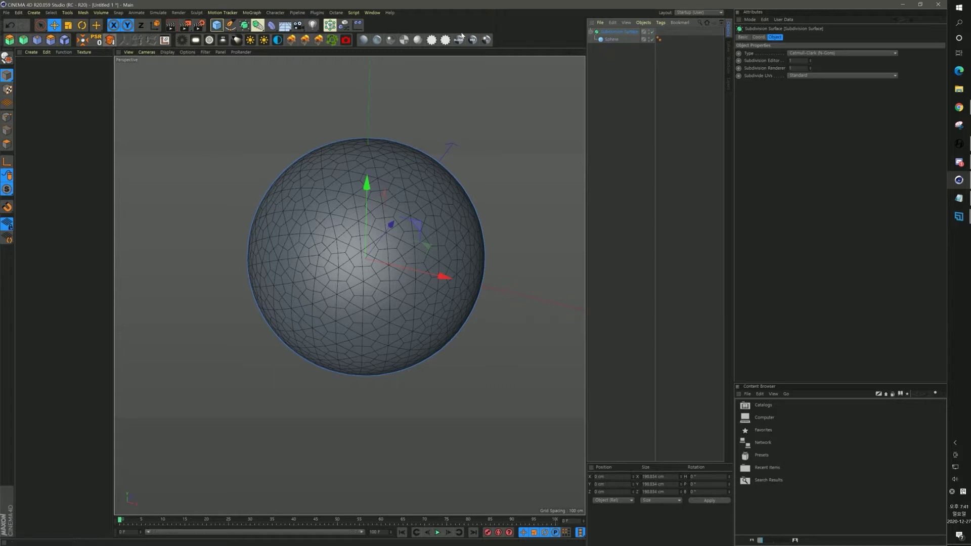
# - Convert the Subdivision Surface to a polygon object with Current State to Object and delete the original hierarchy
pyautogui.rightClick(619, 34)
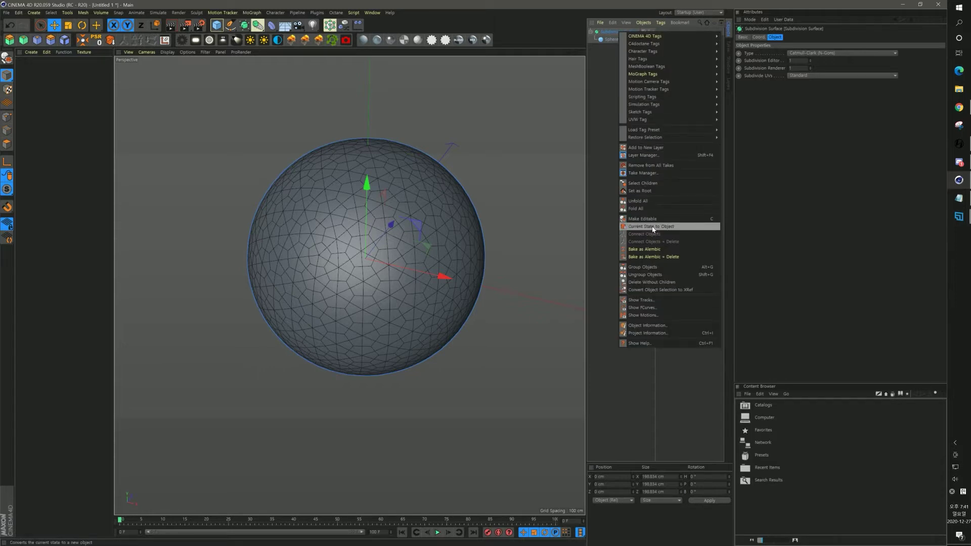
pyautogui.click(680, 227)
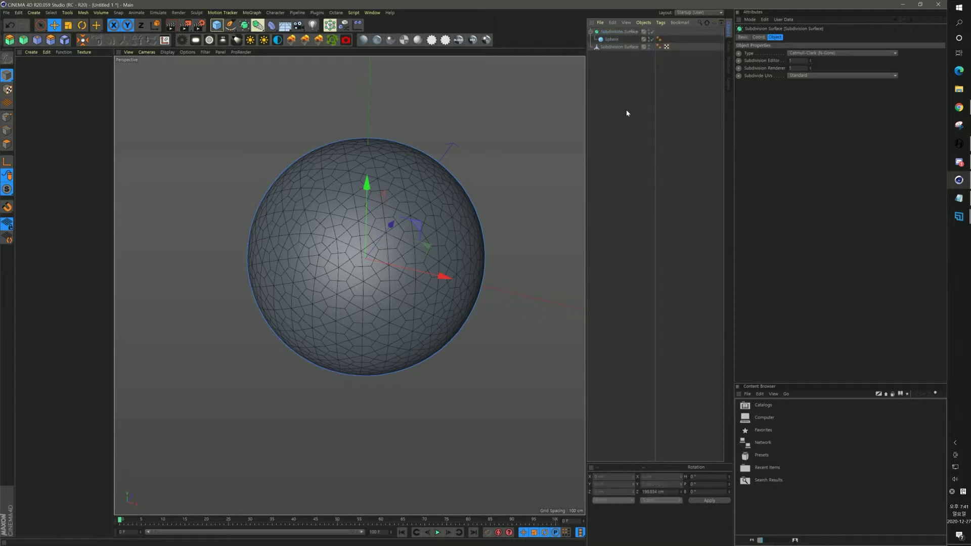
pyautogui.click(614, 33)
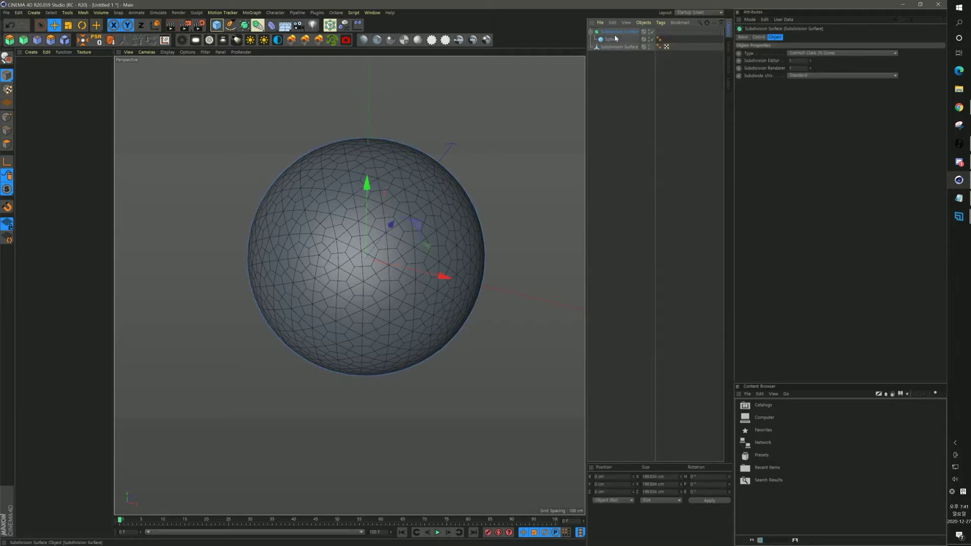
pyautogui.press('Delete')
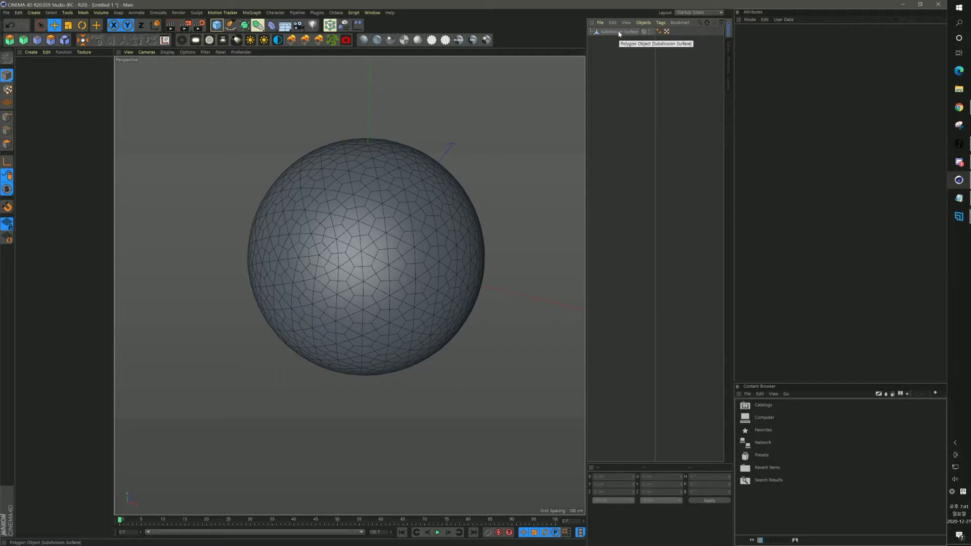
# - Rename the converted polygon object to Sphere
pyautogui.doubleClick(621, 33)
pyautogui.write('s')
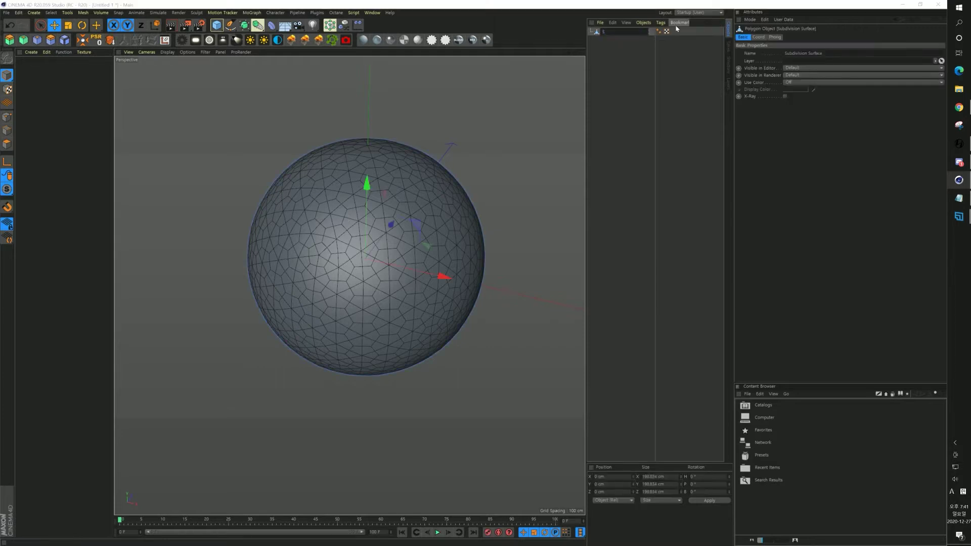
pyautogui.write('phere')
pyautogui.press('Return')
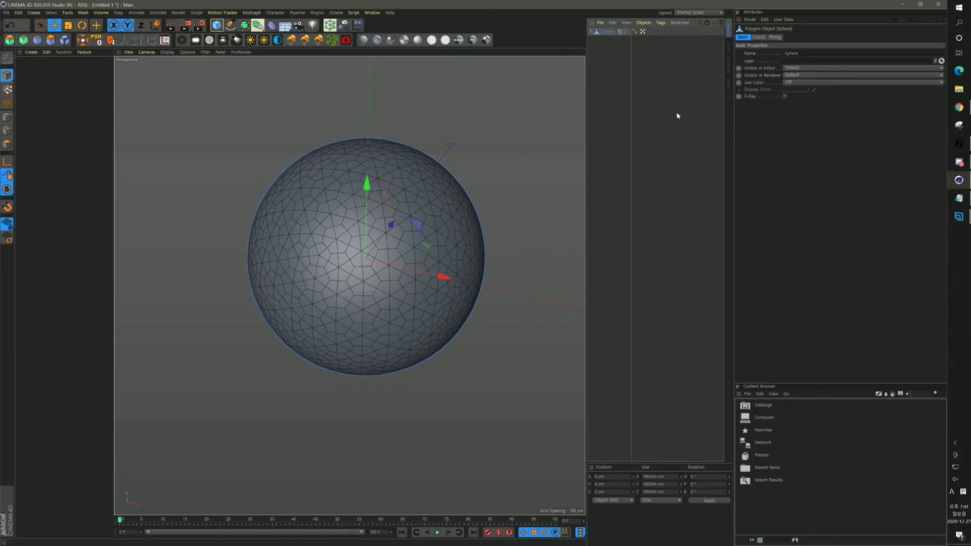
# - Add a PolyFX object as a child of the Sphere and review its object, transform and effector settings
pyautogui.keyDown('ctrl'); pyautogui.click(605, 32); pyautogui.keyUp('ctrl')
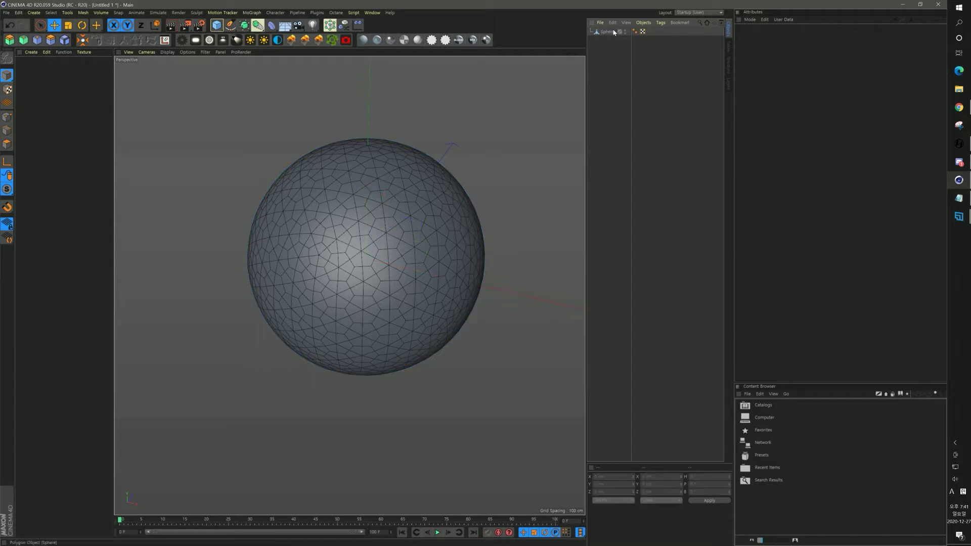
pyautogui.click(605, 32)
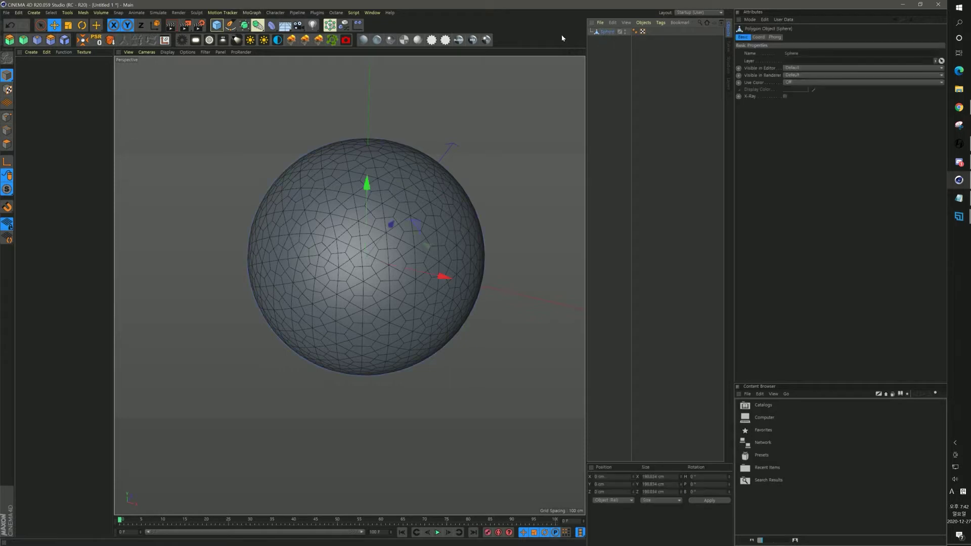
pyautogui.click(256, 13)
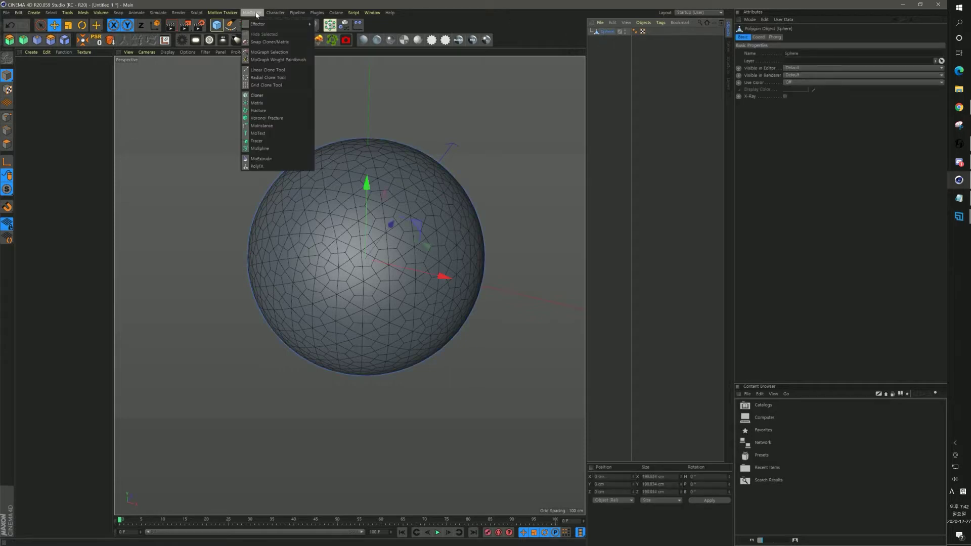
pyautogui.click(274, 168)
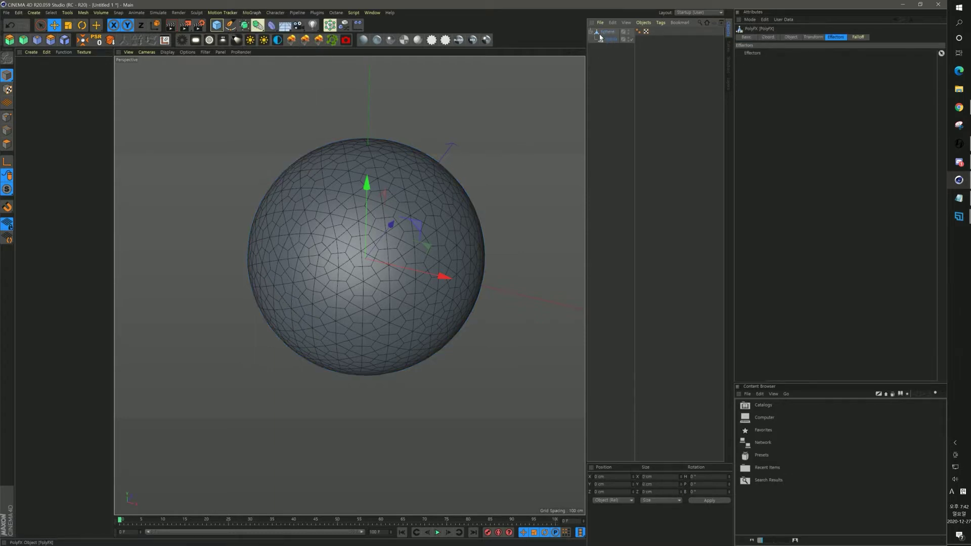
pyautogui.click(811, 37)
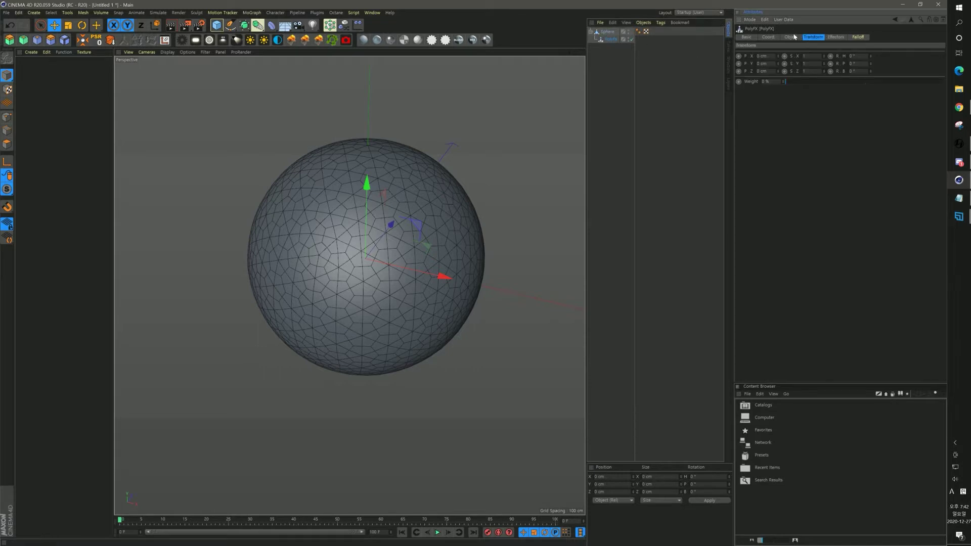
pyautogui.click(791, 37)
pyautogui.click(813, 37)
pyautogui.click(835, 37)
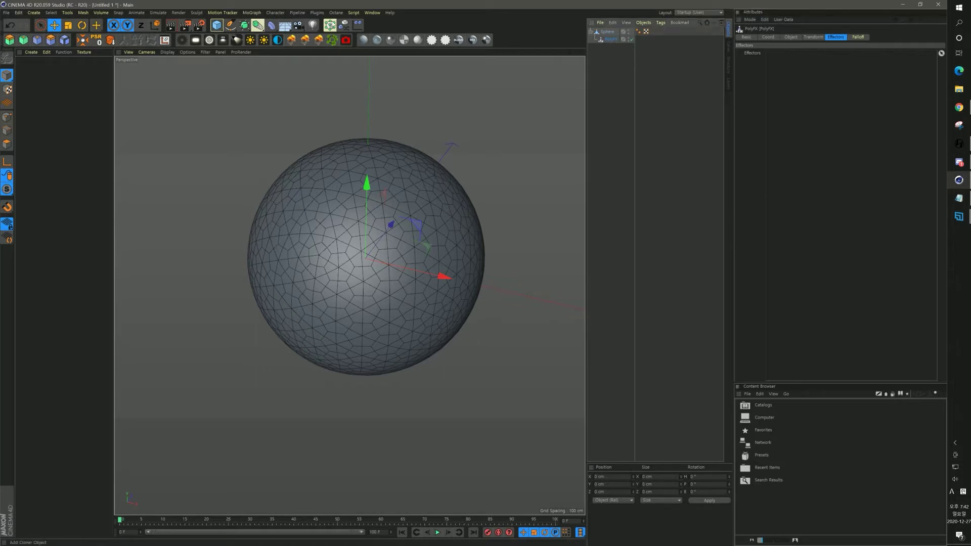
# - Add a Plain effector to the PolyFX object
pyautogui.click(251, 12)
pyautogui.moveTo(275, 24)
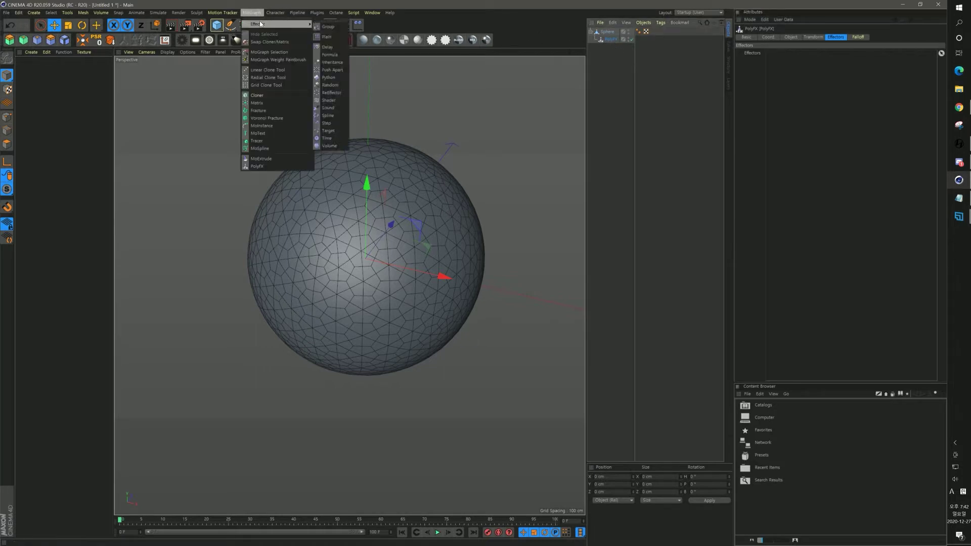
pyautogui.click(338, 39)
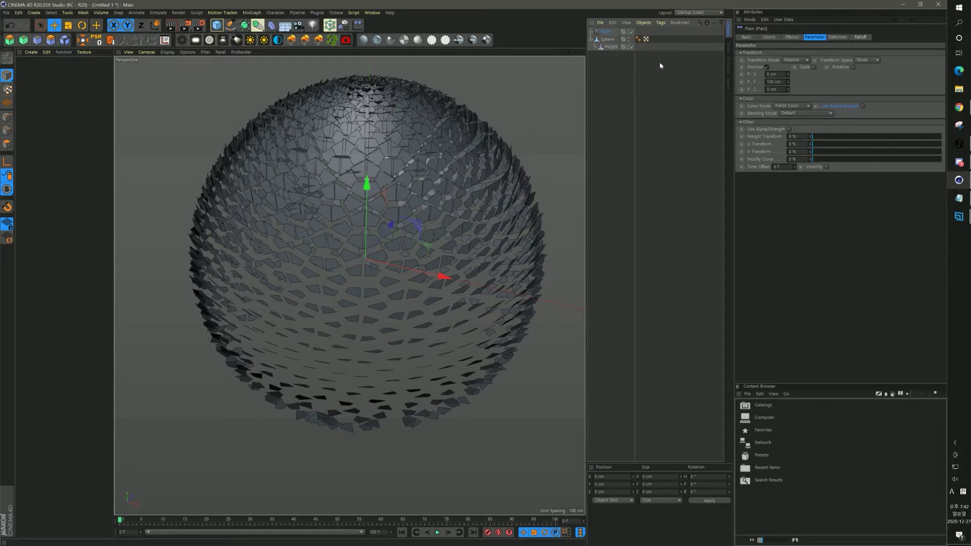
# - Set the Plain effector's Y position to 0 cm, disable its Position transform and enable Scale
pyautogui.doubleClick(774, 82)
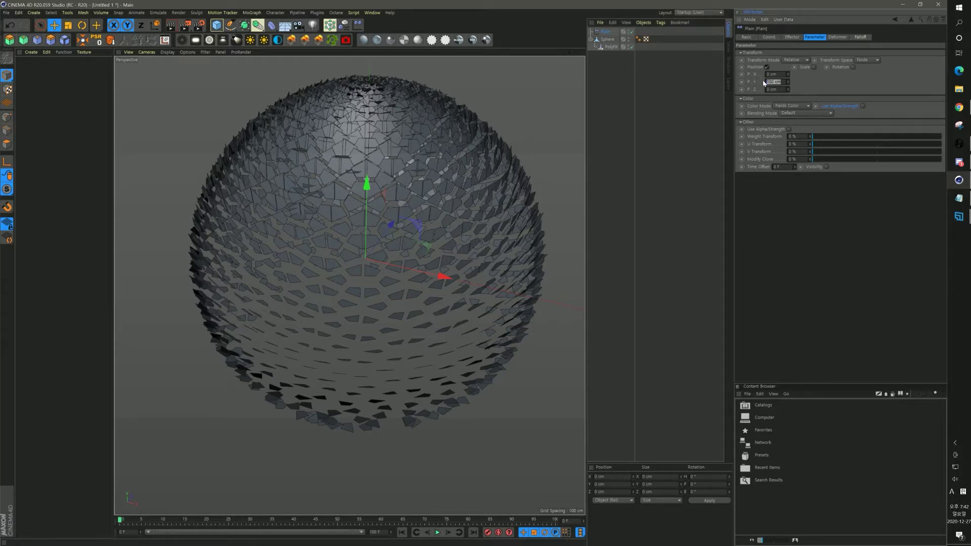
pyautogui.press('Return')
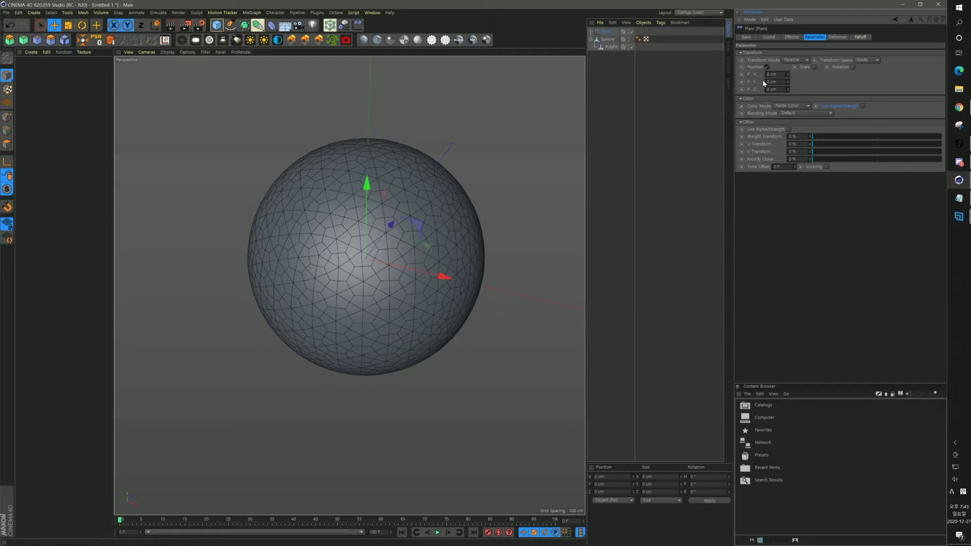
pyautogui.click(766, 67)
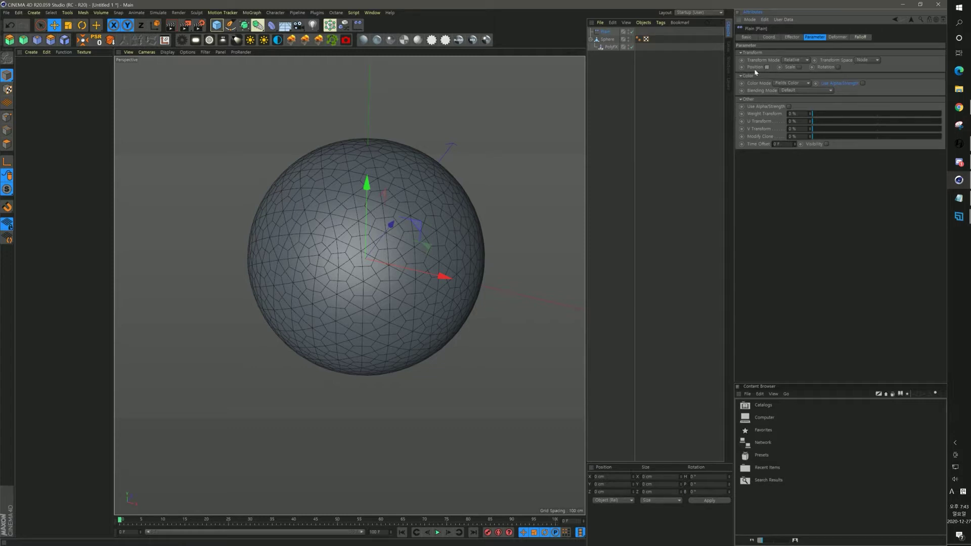
pyautogui.click(799, 68)
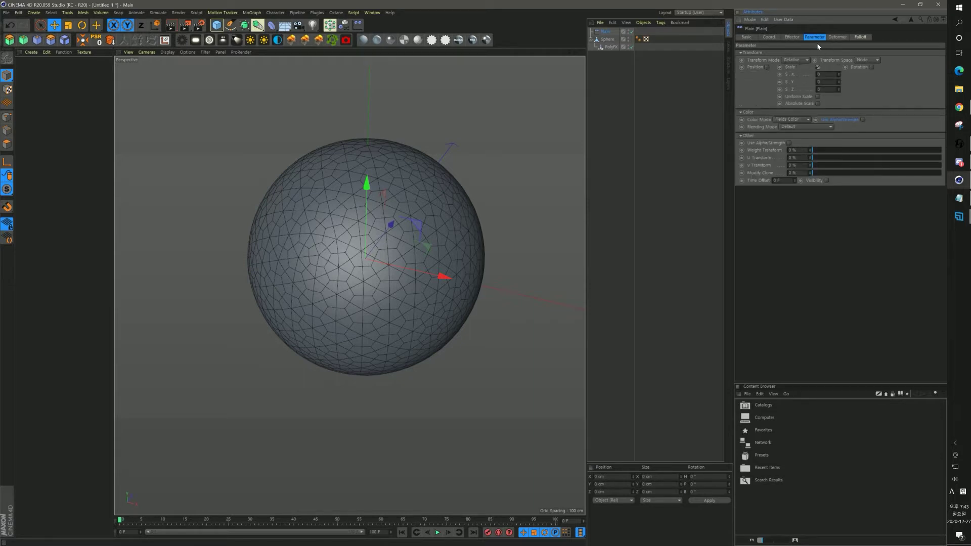
# - Enable Uniform Scale and Absolute Scale on the Plain effector and set its scale to -1
pyautogui.click(817, 96)
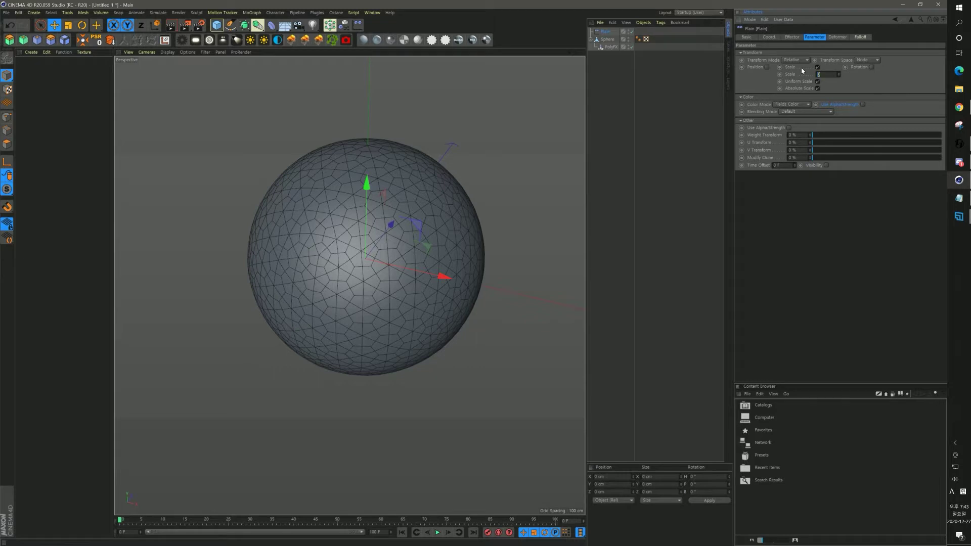
pyautogui.write('-1')
pyautogui.press('Return')
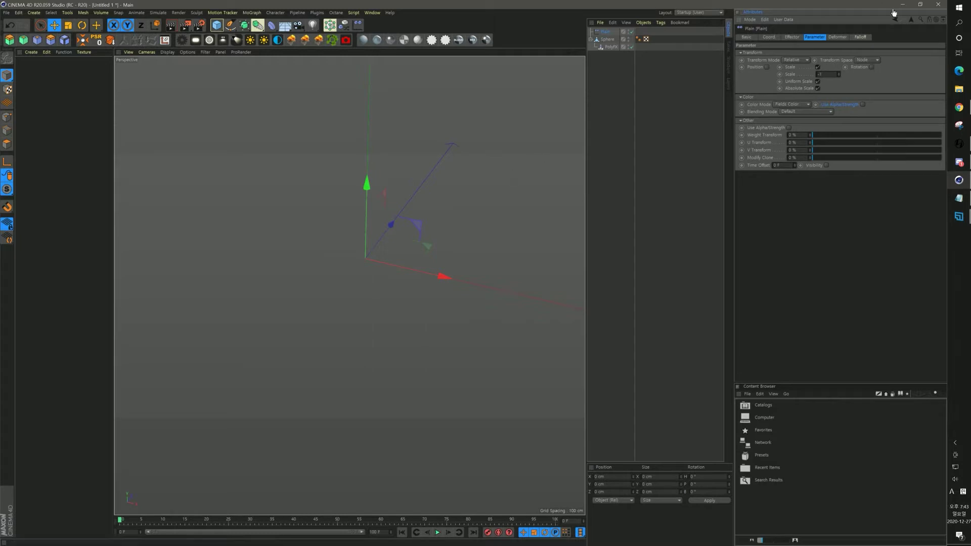
# - Add a Shader Field to the Plain effector's falloff
pyautogui.click(859, 38)
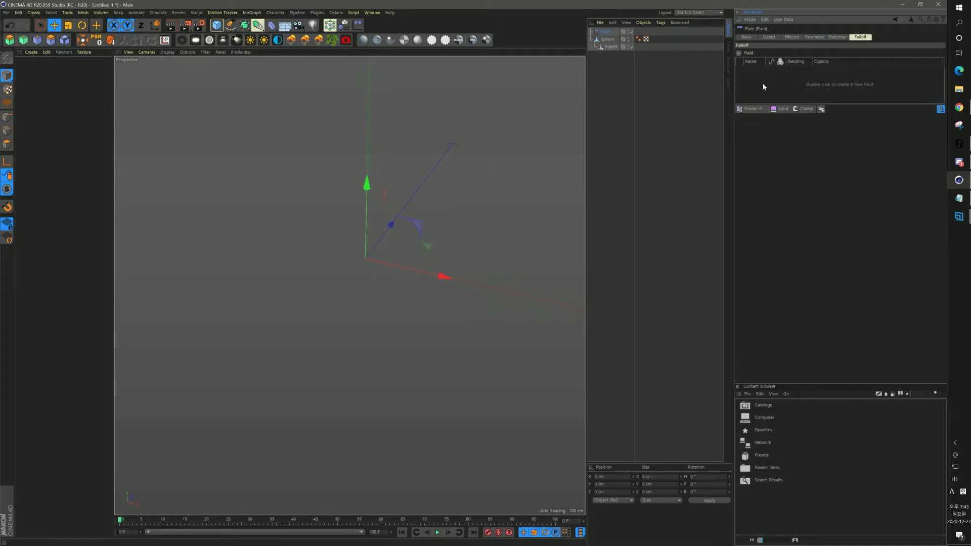
pyautogui.click(752, 110)
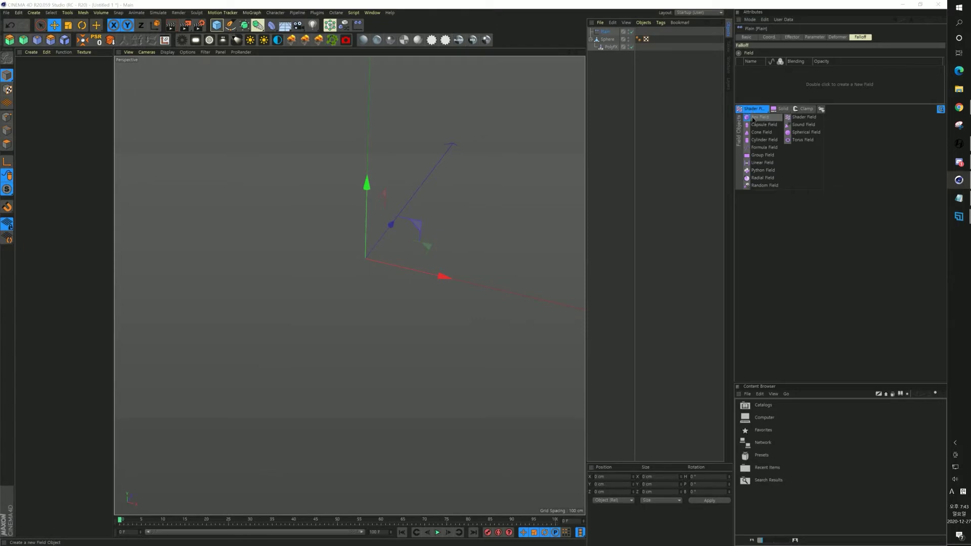
pyautogui.click(802, 118)
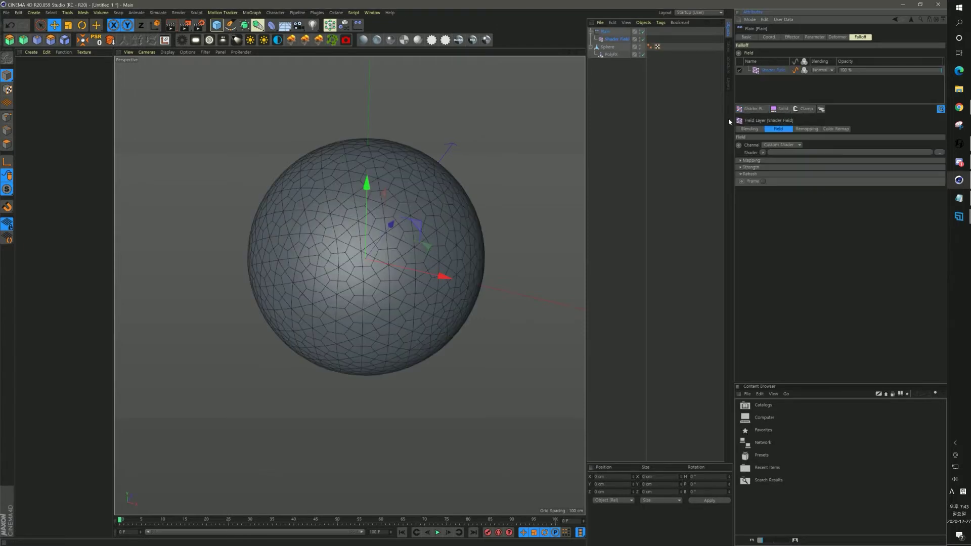
# - Load a Noise shader into the Shader Field's custom shader channel
pyautogui.click(605, 39)
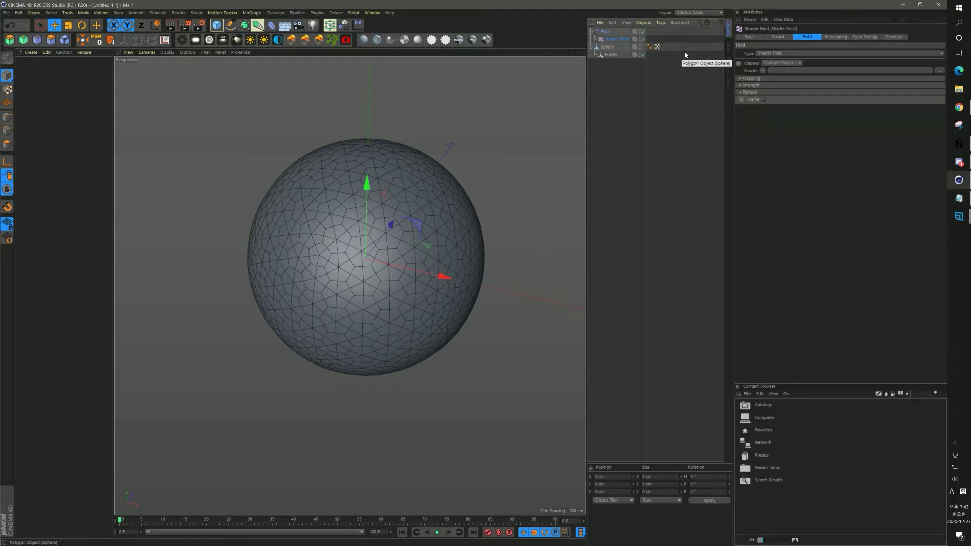
pyautogui.click(762, 71)
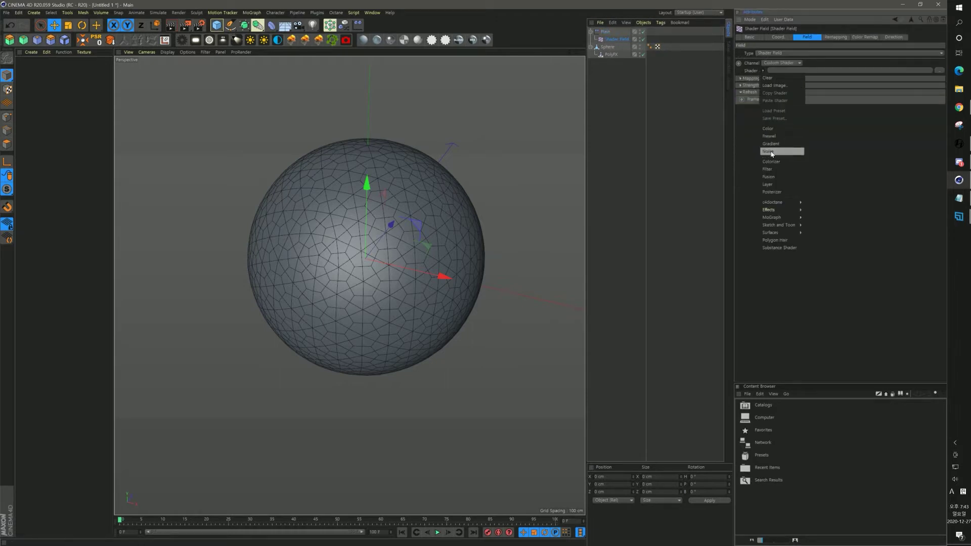
pyautogui.click(772, 152)
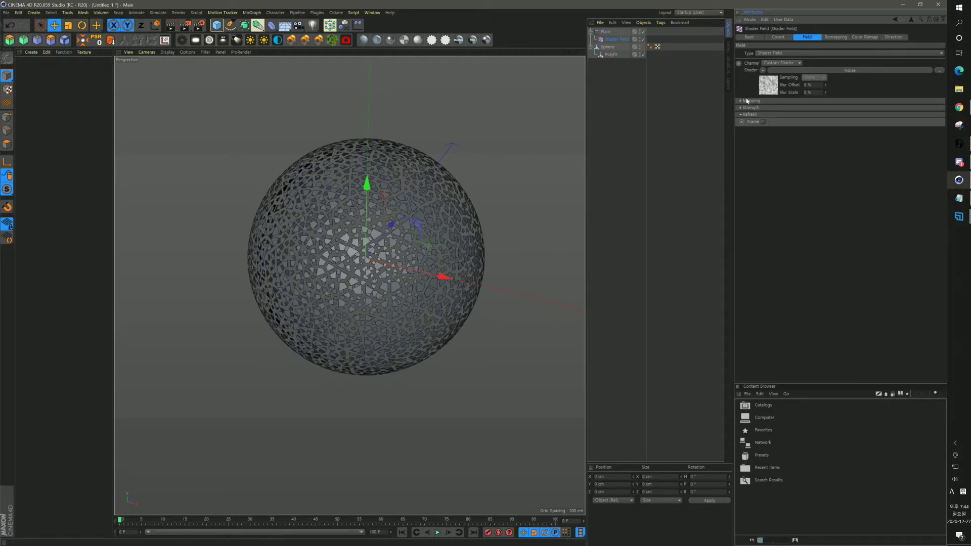
# - Set the noise shader's type to Voronoi 1, its Global Scale to 1000 % and its Cycles to 2
pyautogui.click(762, 92)
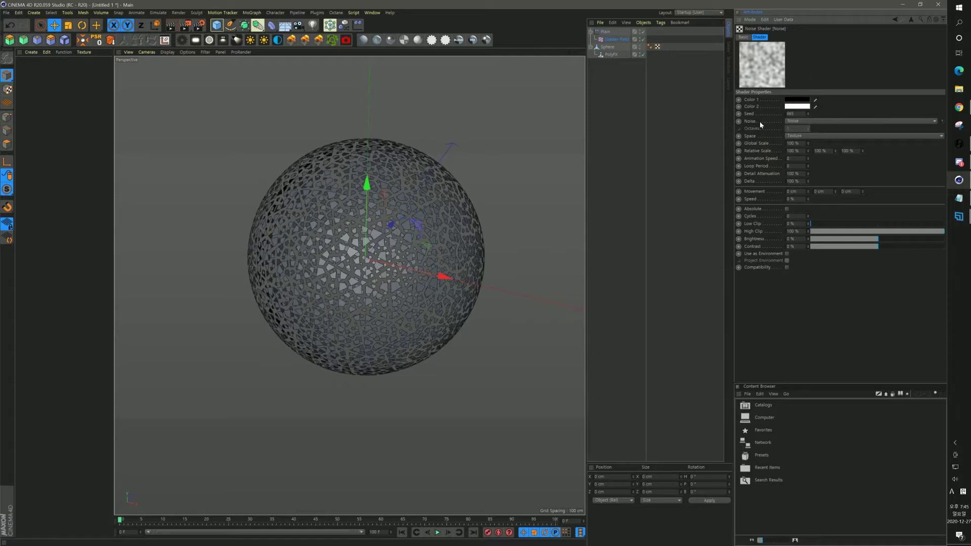
pyautogui.click(789, 122)
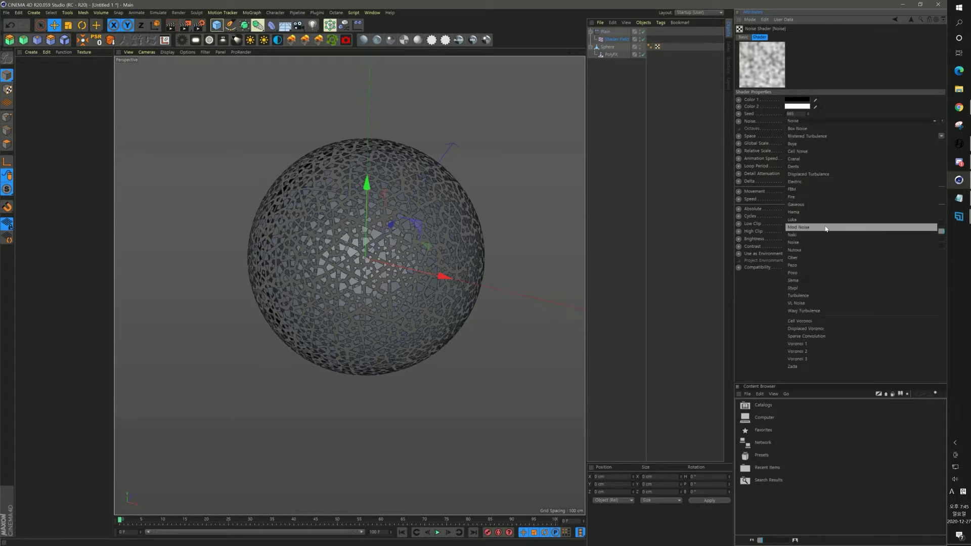
pyautogui.click(808, 345)
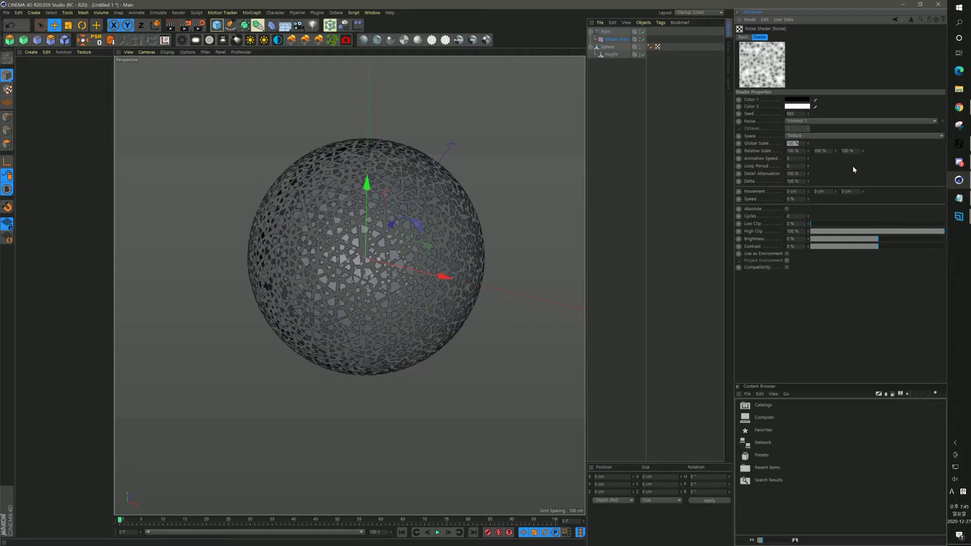
pyautogui.write('1000')
pyautogui.press('Return')
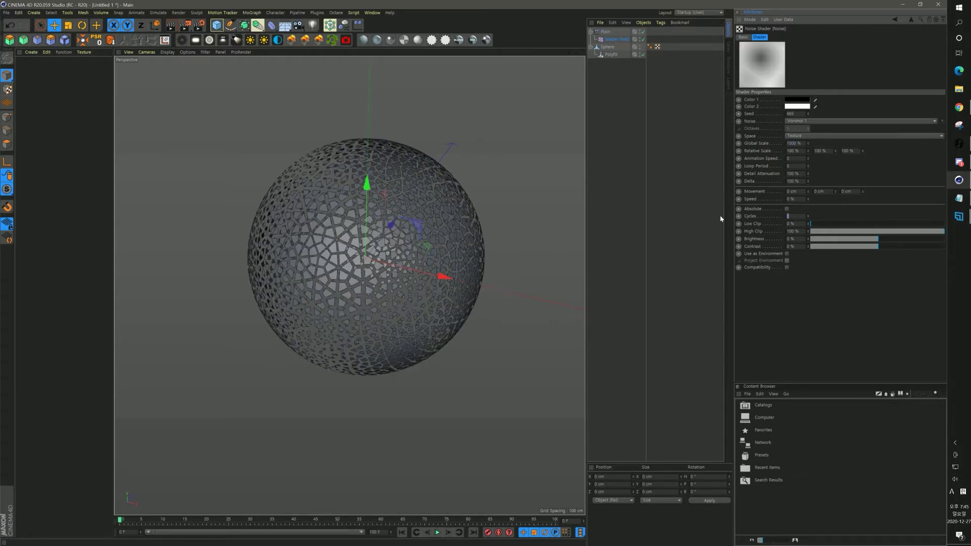
pyautogui.write('2')
pyautogui.press('Return')
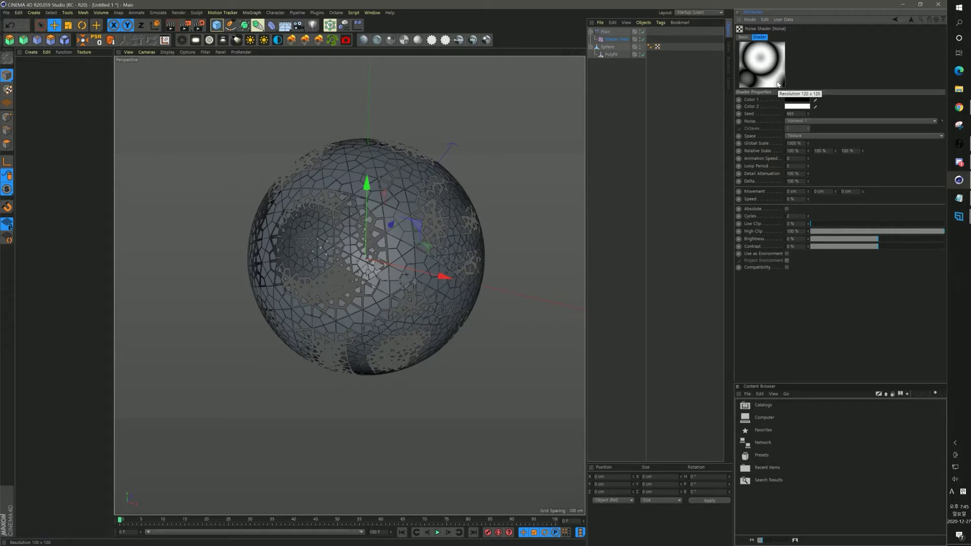
# - Set the noise shader's Animation Speed to 0.1 and its Loop Period to 4
pyautogui.click(604, 32)
pyautogui.click(609, 39)
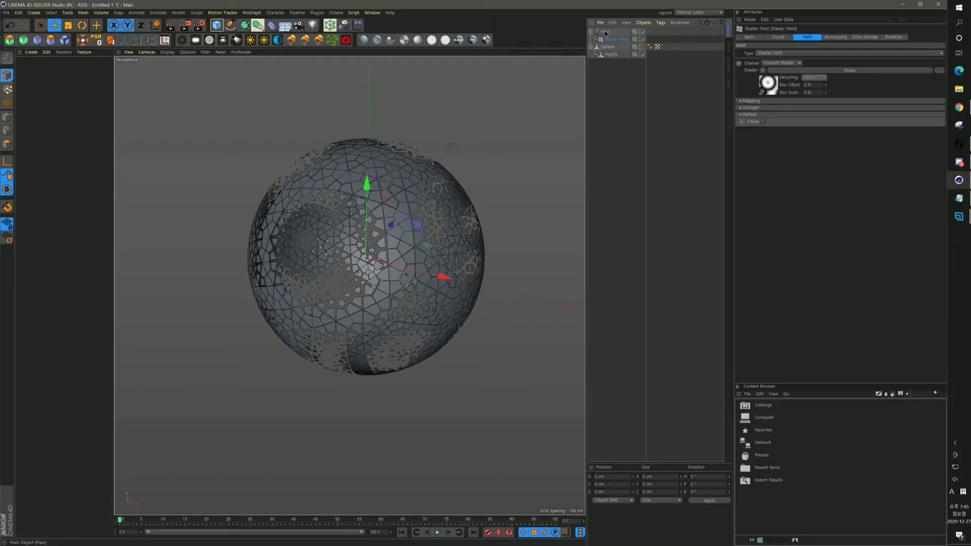
pyautogui.click(605, 31)
pyautogui.click(815, 38)
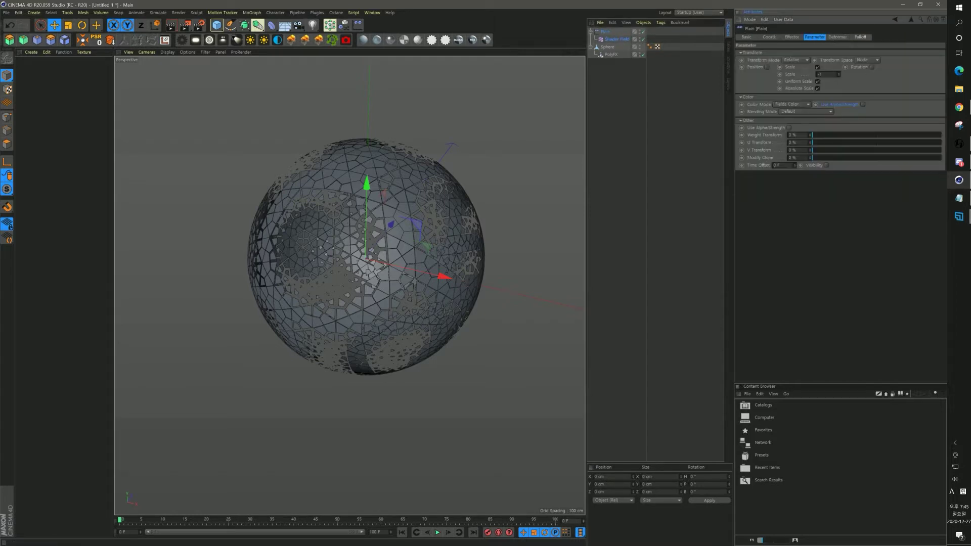
pyautogui.click(618, 39)
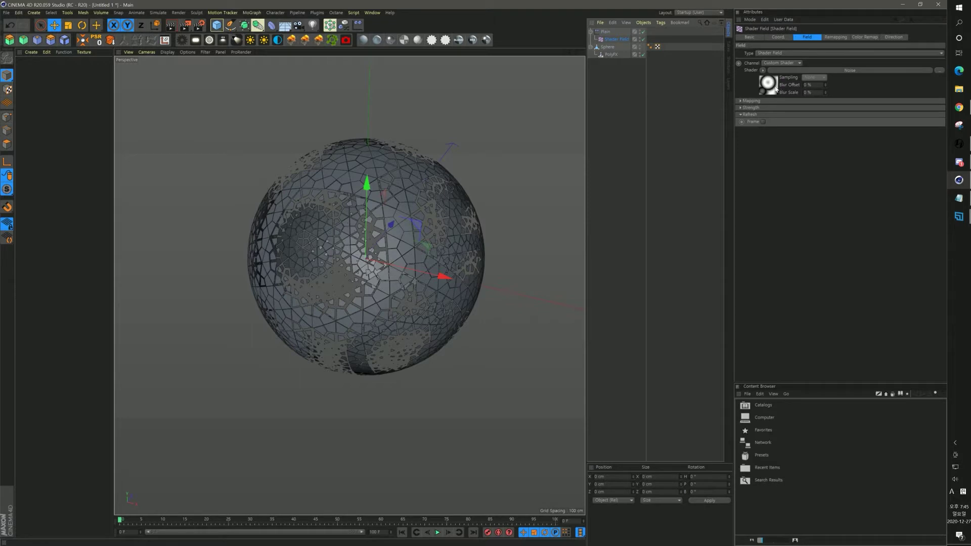
pyautogui.click(776, 89)
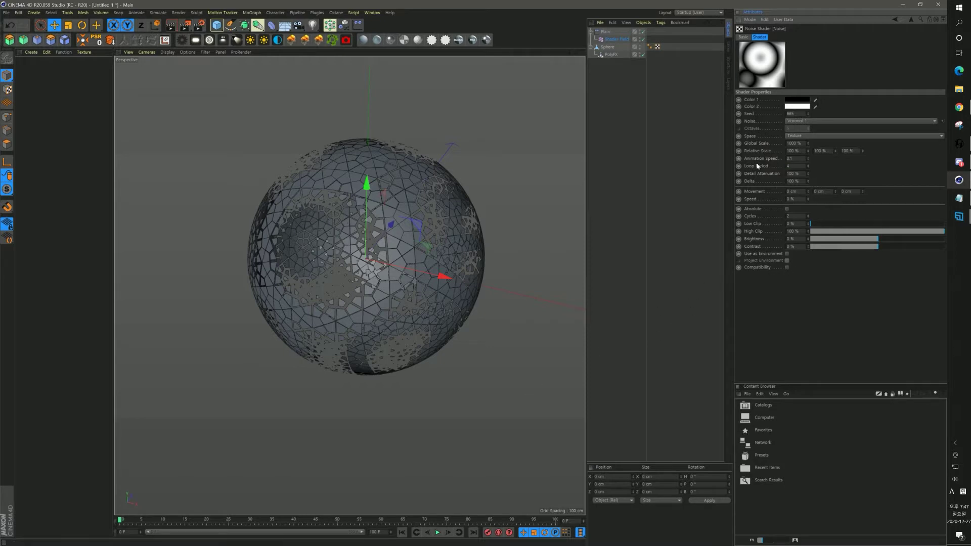
# - Play the animation to check the noise movement and return to the first frame
pyautogui.click(438, 533)
pyautogui.click(438, 532)
pyautogui.click(402, 532)
# - Enable per-frame refresh on the Shader Field, preview the animation and rewind it to the start
pyautogui.click(623, 41)
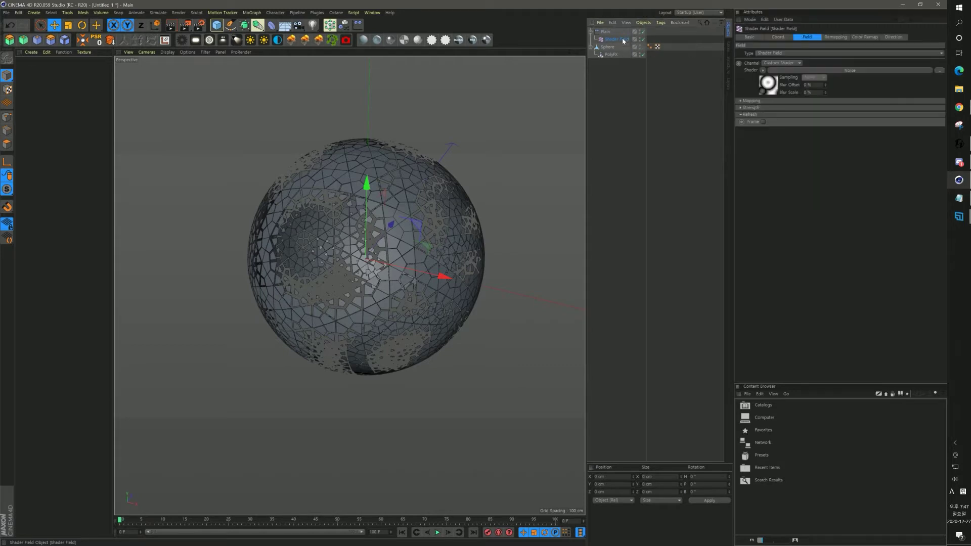
pyautogui.click(763, 122)
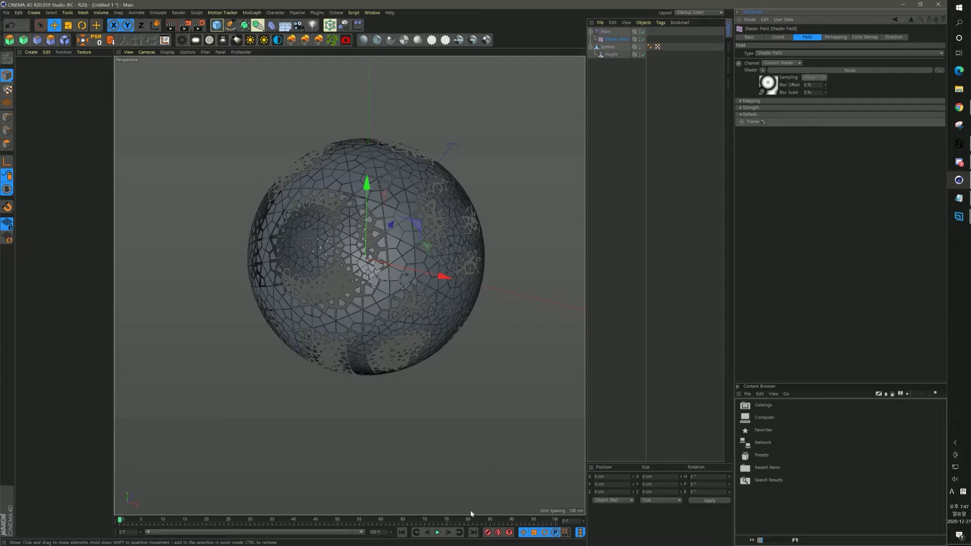
pyautogui.click(438, 532)
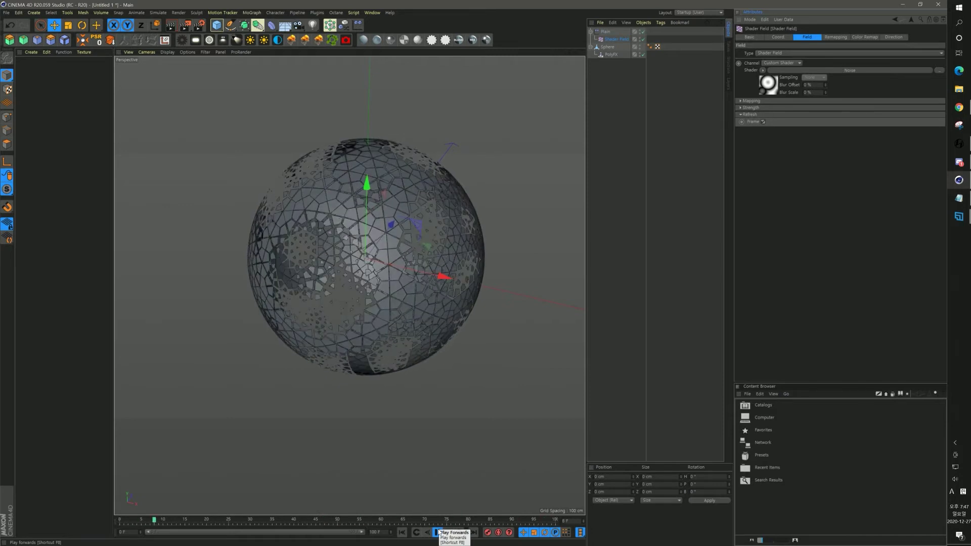
pyautogui.click(438, 532)
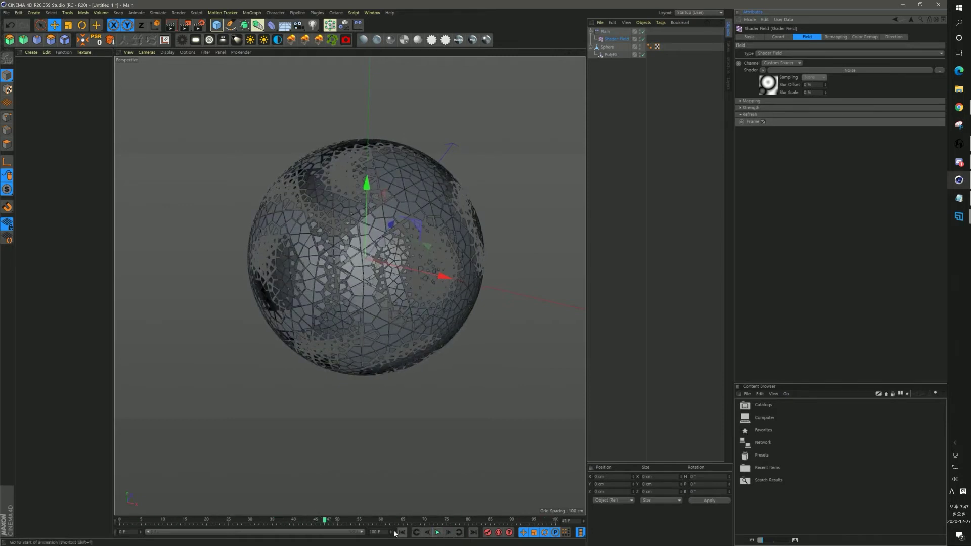
pyautogui.click(402, 532)
# - Try a Loop Period of 2 in the noise shader and preview the animation
pyautogui.click(771, 86)
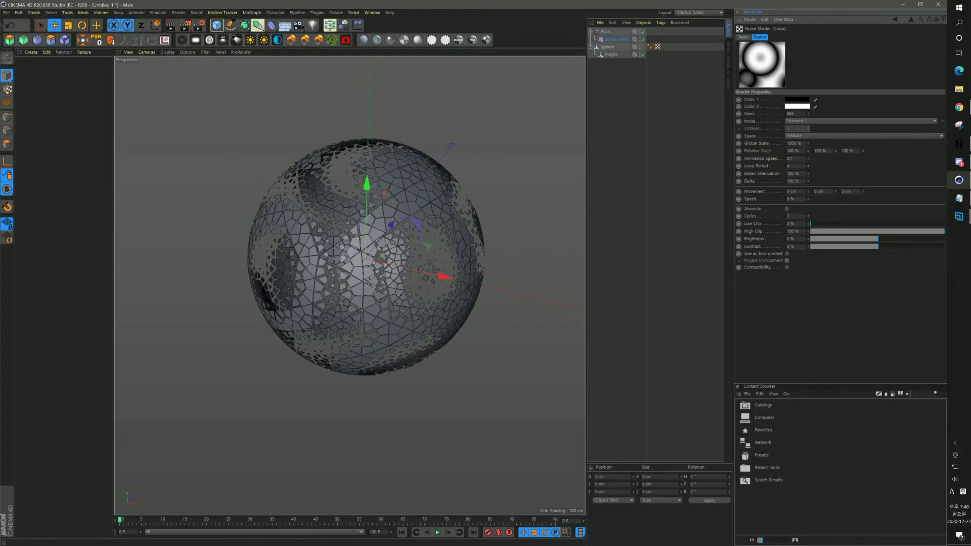
pyautogui.press('Return')
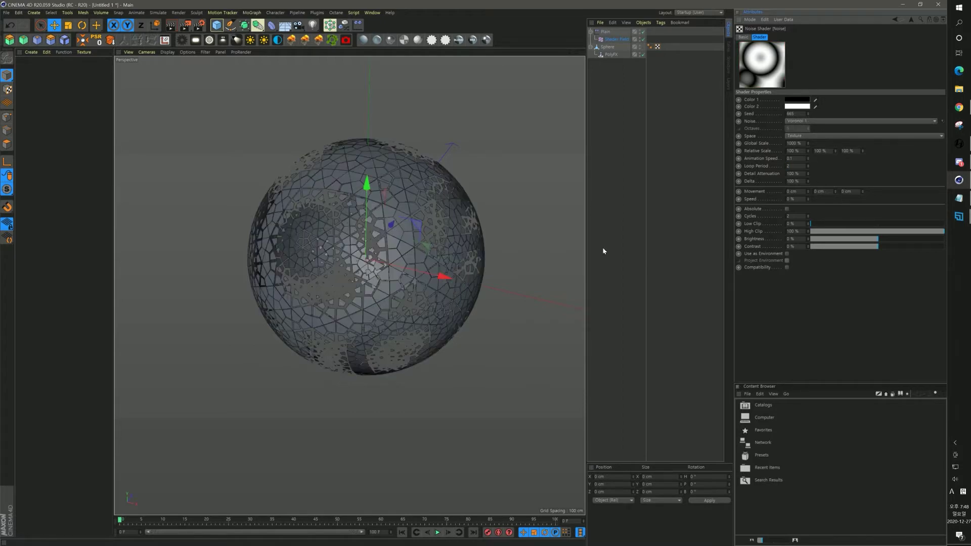
pyautogui.click(438, 533)
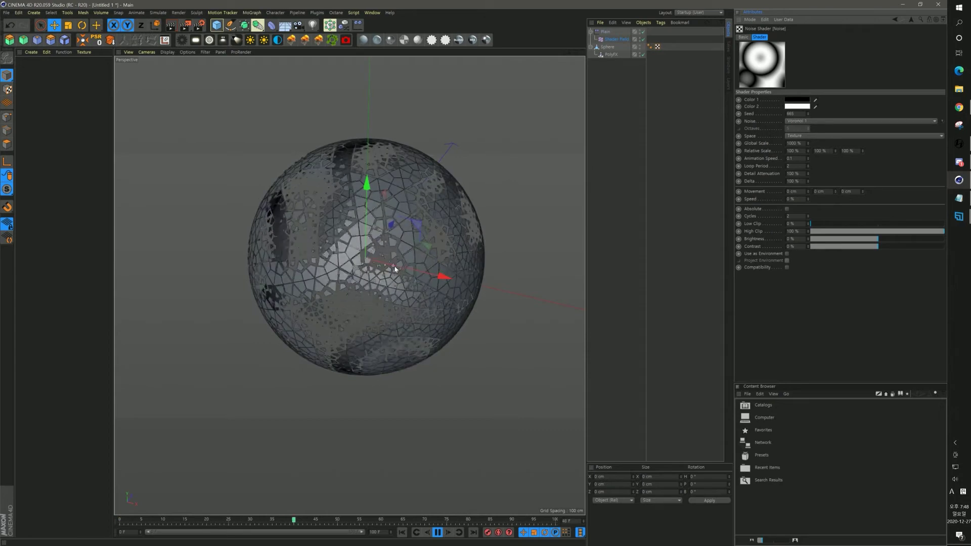
pyautogui.click(438, 533)
# - Try a Loop Period of 3 in the noise shader and preview the animation from start to loop
pyautogui.moveTo(797, 167); pyautogui.dragTo(691, 168)
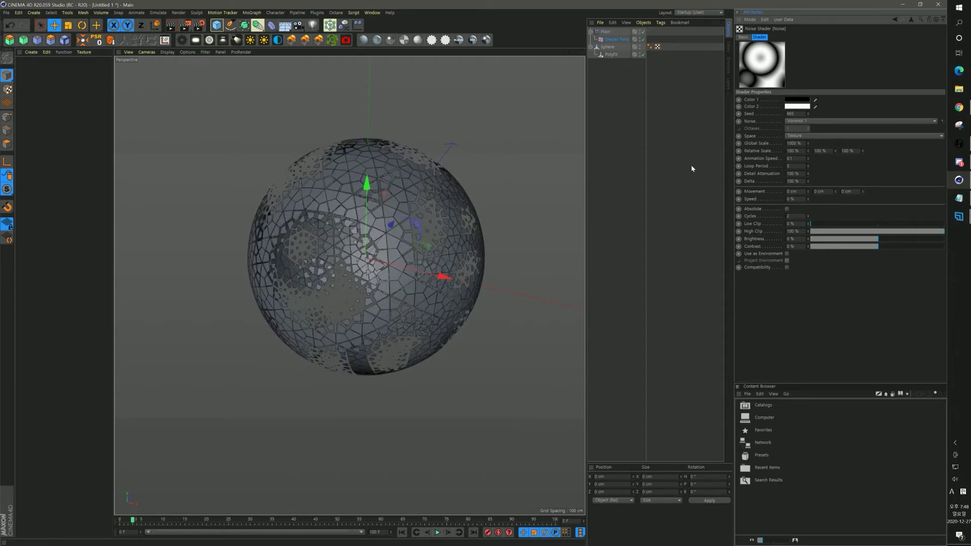
pyautogui.click(438, 532)
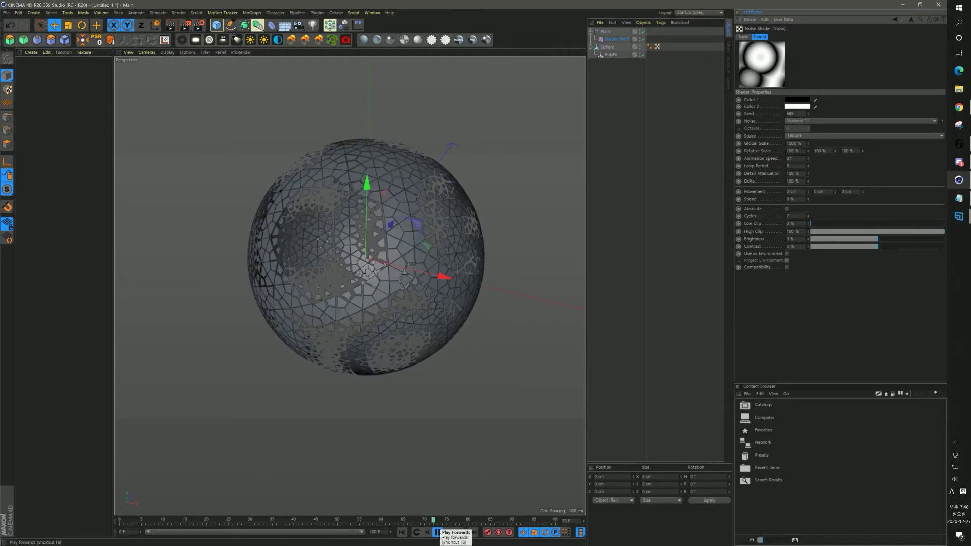
pyautogui.click(437, 533)
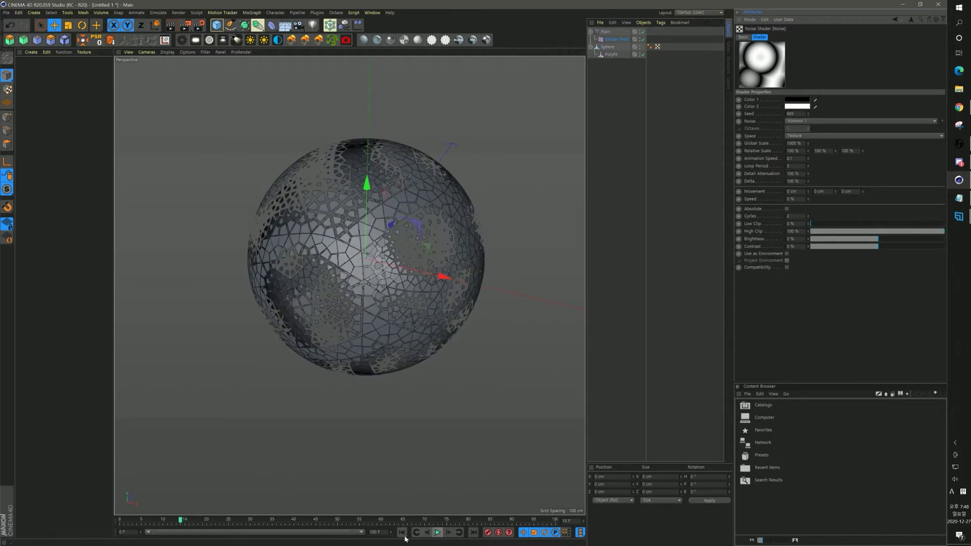
pyautogui.click(402, 533)
# - Set the noise shader's Loop Period back to 4 and preview the animation
pyautogui.press('Return')
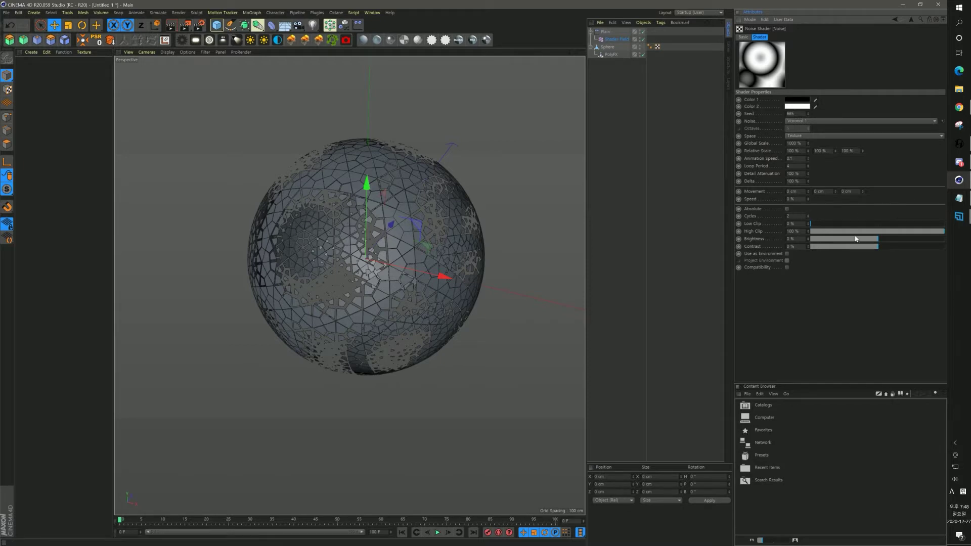
pyautogui.click(437, 533)
pyautogui.click(437, 533)
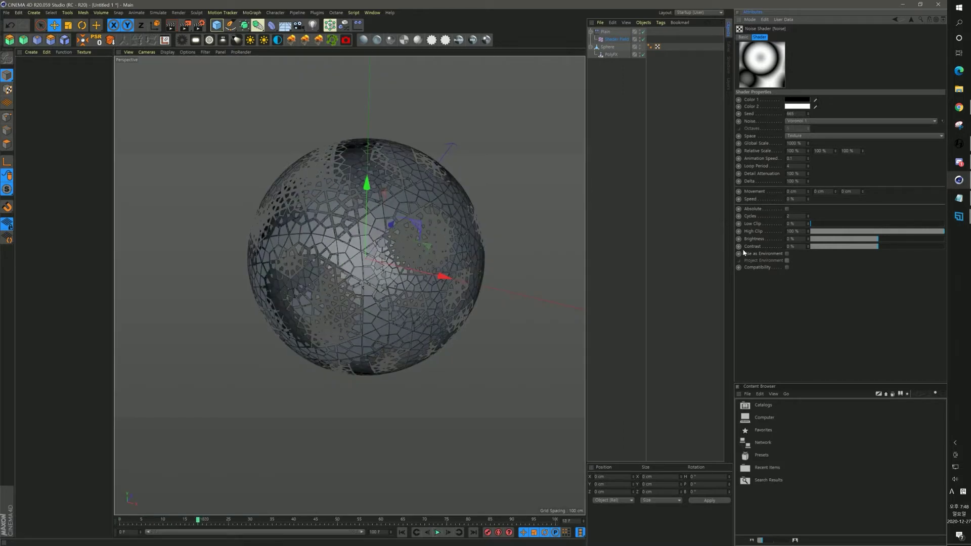
# - Adjust the noise shader to a Low Clip of 29 %, High Clip of 100 %, Brightness of -1 % and Contrast of 1 %
pyautogui.moveTo(813, 224); pyautogui.dragTo(944, 225)
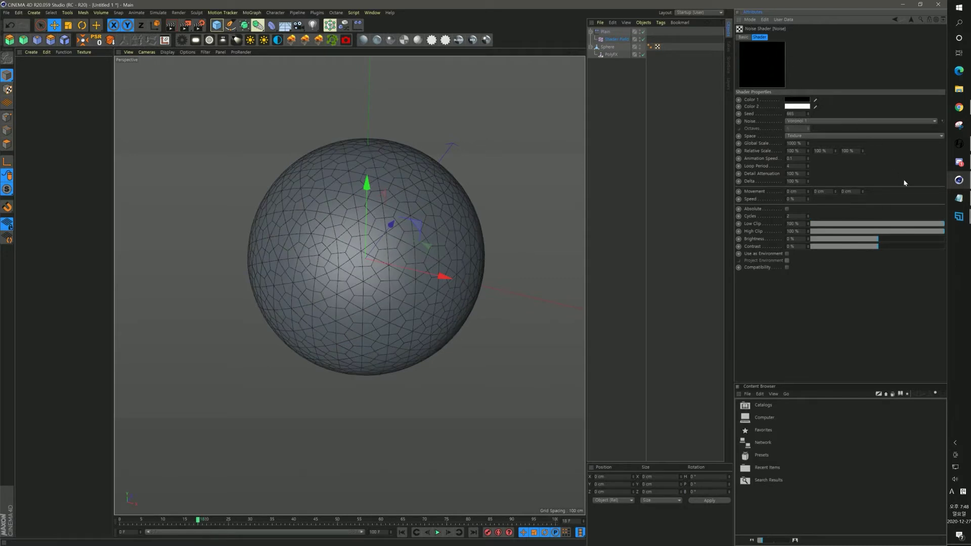
pyautogui.moveTo(940, 226); pyautogui.dragTo(849, 233)
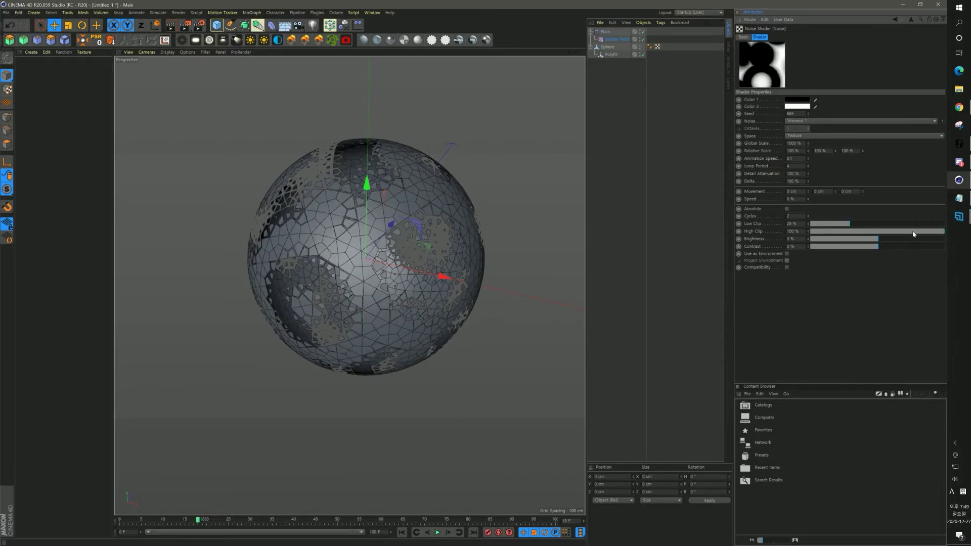
pyautogui.moveTo(933, 234)
pyautogui.mouseDown()
pyautogui.moveTo(807, 230)
pyautogui.moveTo(912, 241)
pyautogui.moveTo(773, 241)
pyautogui.moveTo(946, 237)
pyautogui.mouseUp()
pyautogui.moveTo(877, 242)
pyautogui.mouseDown()
pyautogui.moveTo(909, 246)
pyautogui.moveTo(877, 243)
pyautogui.mouseUp()
pyautogui.moveTo(882, 246); pyautogui.dragTo(955, 252)
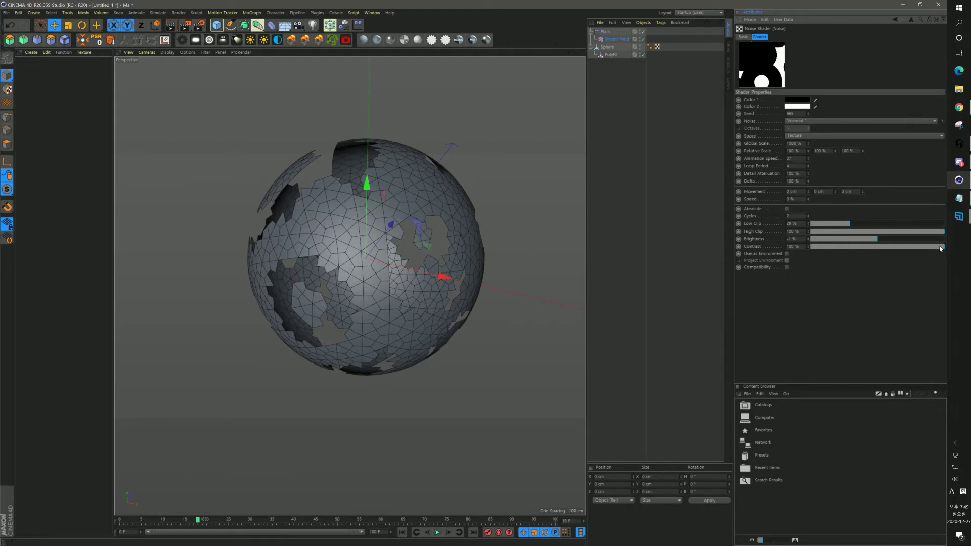
pyautogui.moveTo(938, 247); pyautogui.dragTo(878, 248)
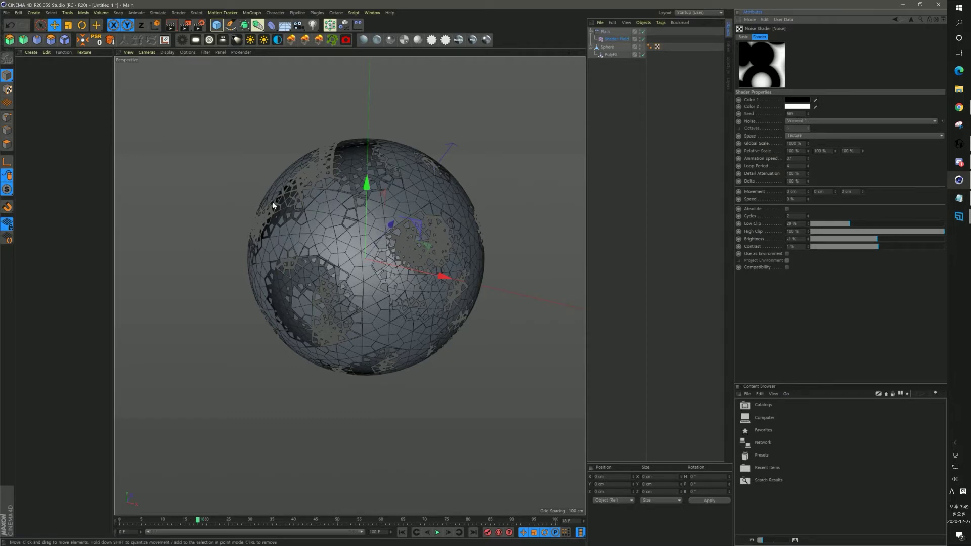
# - Add a Cloth Surface generator as the parent of the Sphere with its PolyFX
pyautogui.click(624, 96)
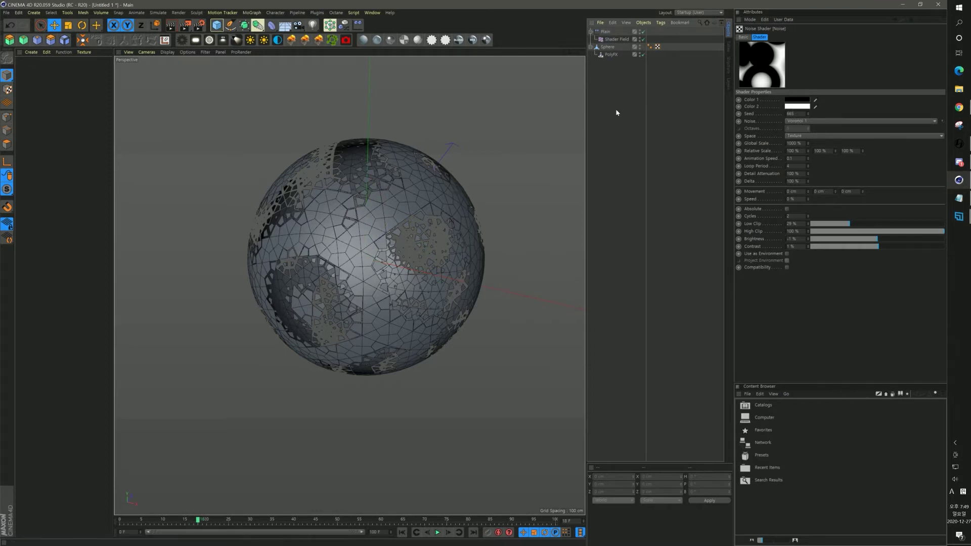
pyautogui.click(610, 48)
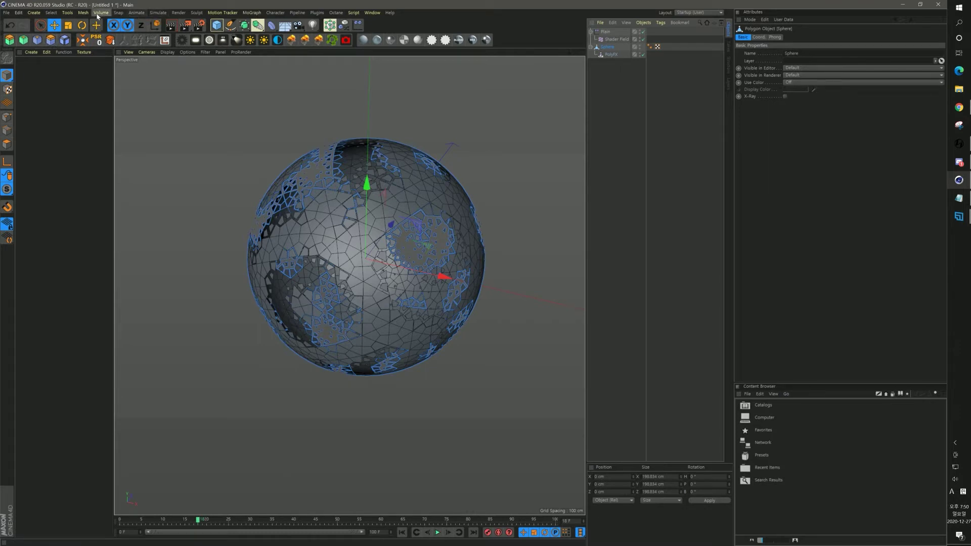
pyautogui.click(158, 13)
pyautogui.moveTo(167, 23)
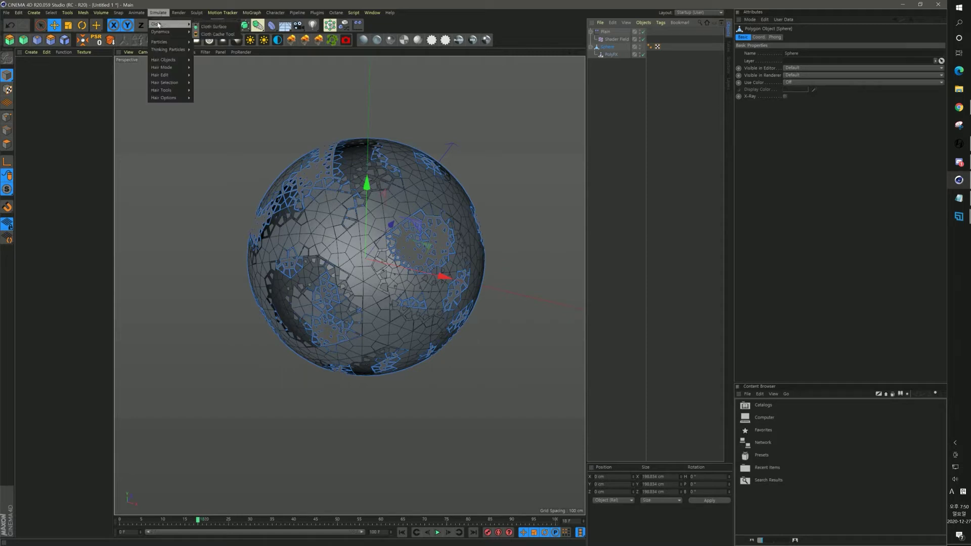
pyautogui.click(207, 28)
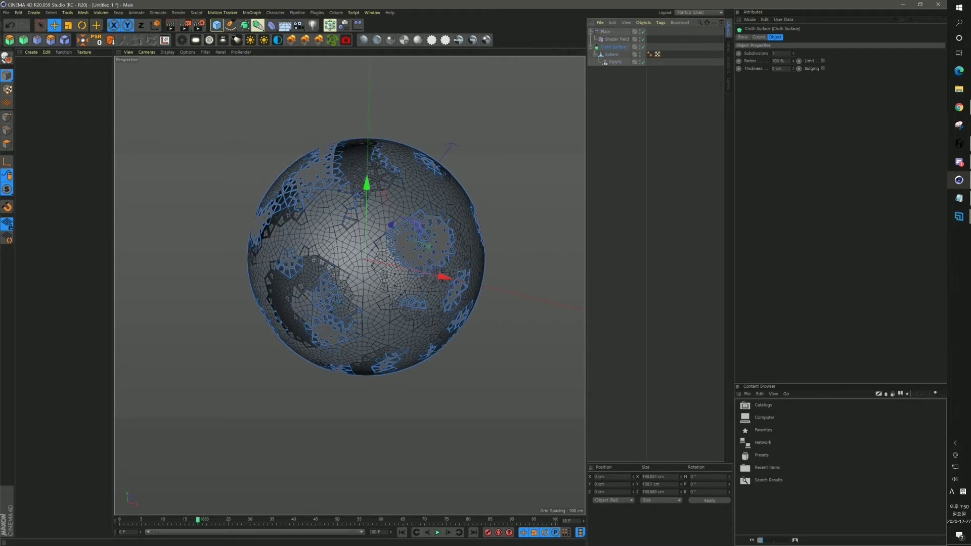
# - Set the Cloth Surface's Subdivisions to 0 and its Thickness to 5 cm
pyautogui.moveTo(779, 54); pyautogui.dragTo(718, 50)
pyautogui.write('0')
pyautogui.press('Return')
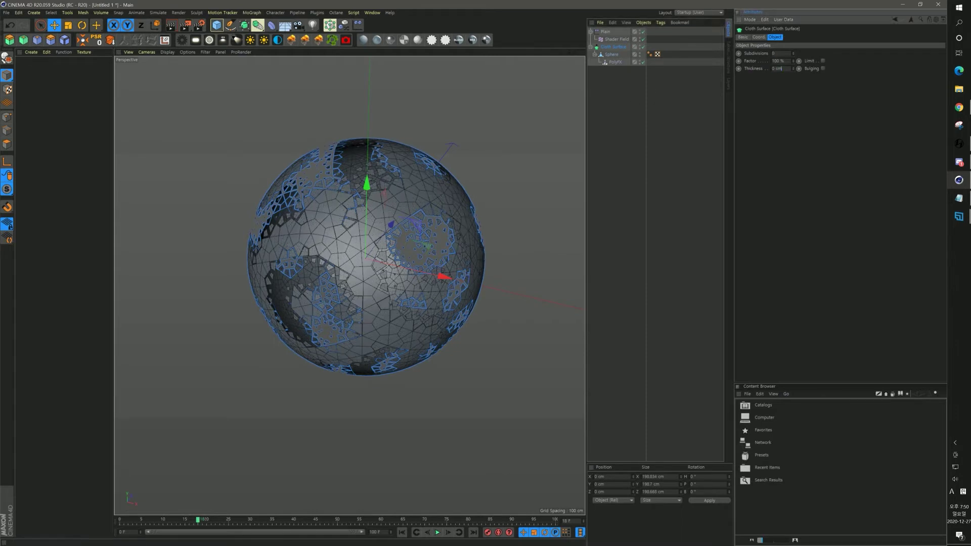
pyautogui.doubleClick(782, 69)
pyautogui.write('5')
pyautogui.press('Return')
# - Examine the thickened sphere faces from different angles and up close
pyautogui.keyDown('alt'); pyautogui.moveTo(333, 275); pyautogui.dragTo(383, 256, button='right'); pyautogui.keyUp('alt')
pyautogui.keyDown('alt'); pyautogui.moveTo(361, 254); pyautogui.dragTo(372, 232); pyautogui.keyUp('alt')
pyautogui.keyDown('alt'); pyautogui.moveTo(372, 232); pyautogui.dragTo(323, 233, button='right'); pyautogui.keyUp('alt')
pyautogui.keyDown('alt'); pyautogui.moveTo(404, 248); pyautogui.dragTo(400, 223, button='right'); pyautogui.keyUp('alt')
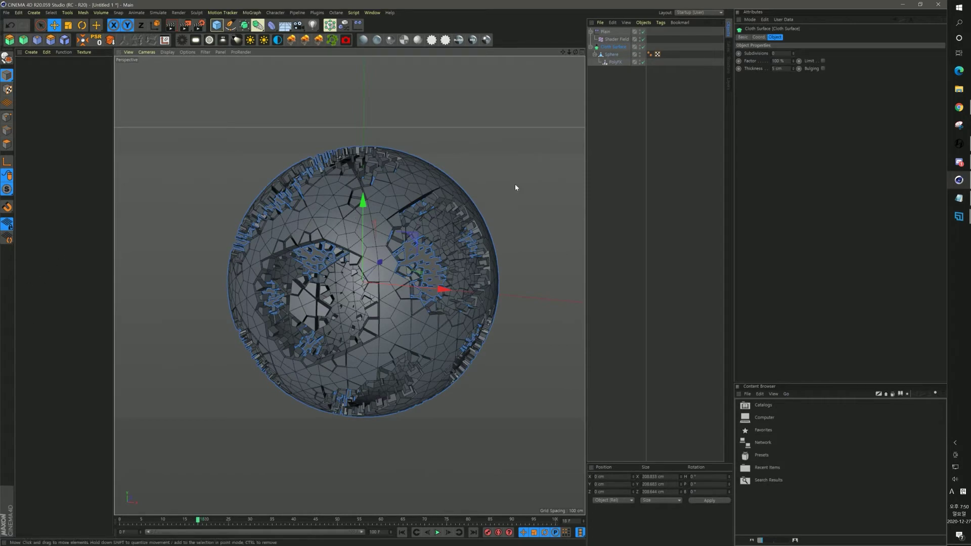
pyautogui.scroll(8, 403, 256)
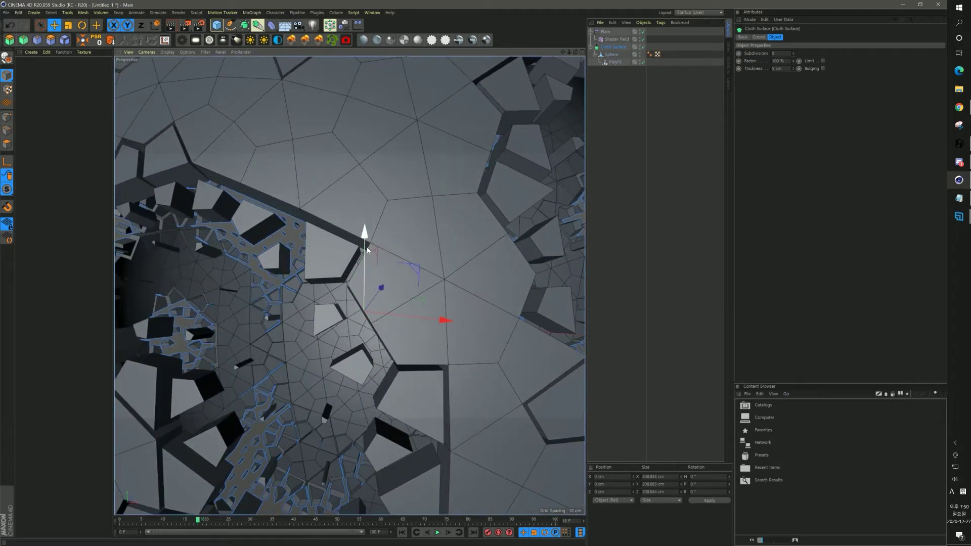
pyautogui.scroll(-8, 427, 372)
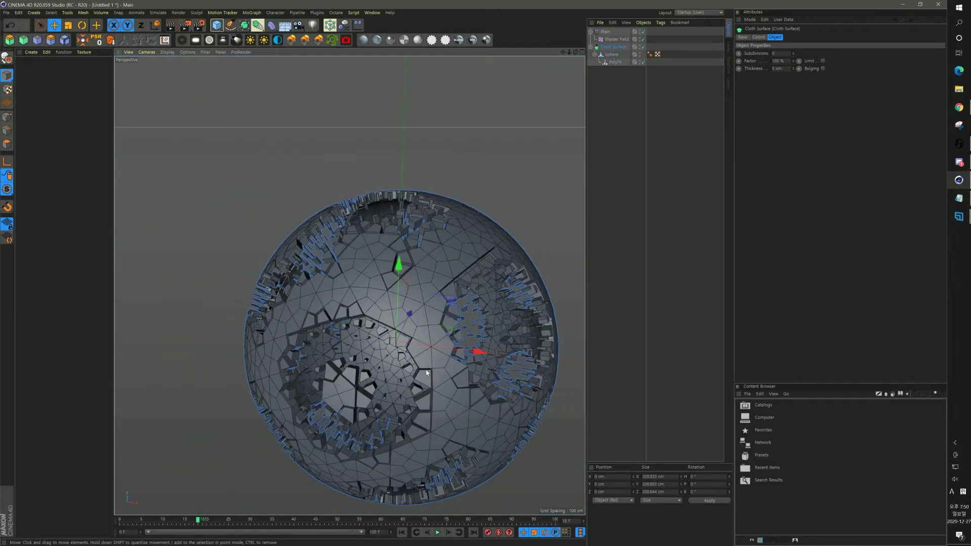
pyautogui.keyDown('alt'); pyautogui.moveTo(426, 370); pyautogui.dragTo(375, 317, button='middle'); pyautogui.keyUp('alt')
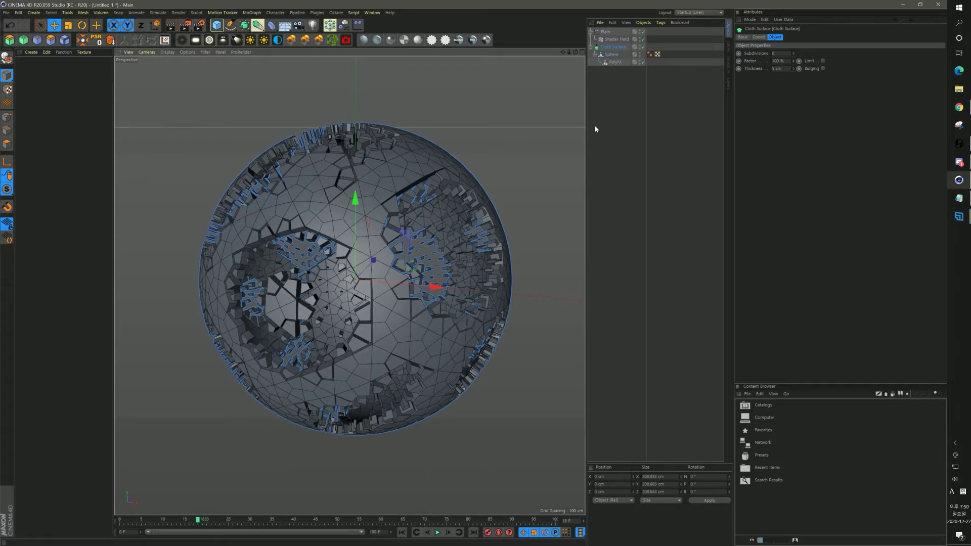
# - Group the Cloth Surface together with its Sphere and PolyFX children under a null and expand the group
pyautogui.keyDown('shift'); pyautogui.click(623, 61); pyautogui.keyUp('shift')
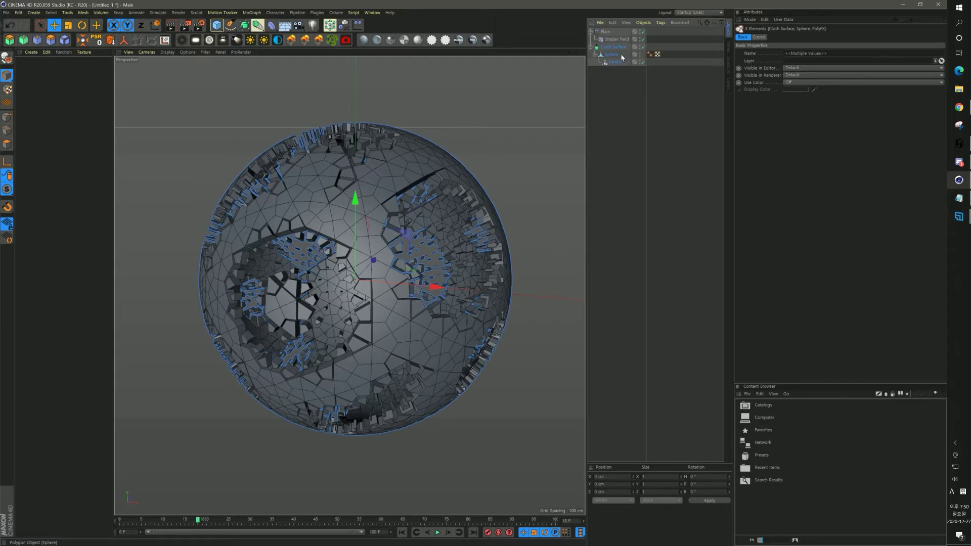
pyautogui.hotkey('alt', 'g')
pyautogui.click(591, 47)
pyautogui.click(616, 94)
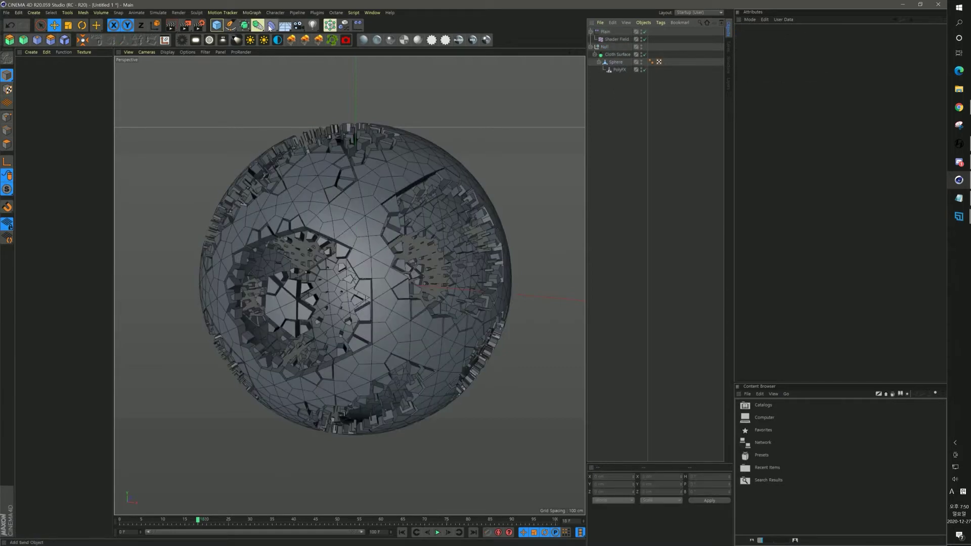
# - Add a Bevel deformer to the scene and rename the new group null as Sphere
pyautogui.click(272, 27)
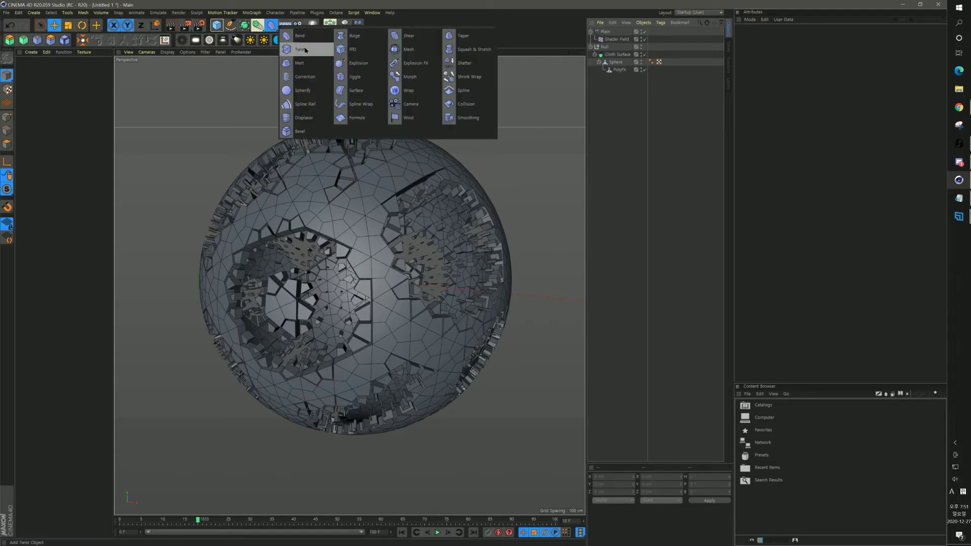
pyautogui.click(307, 132)
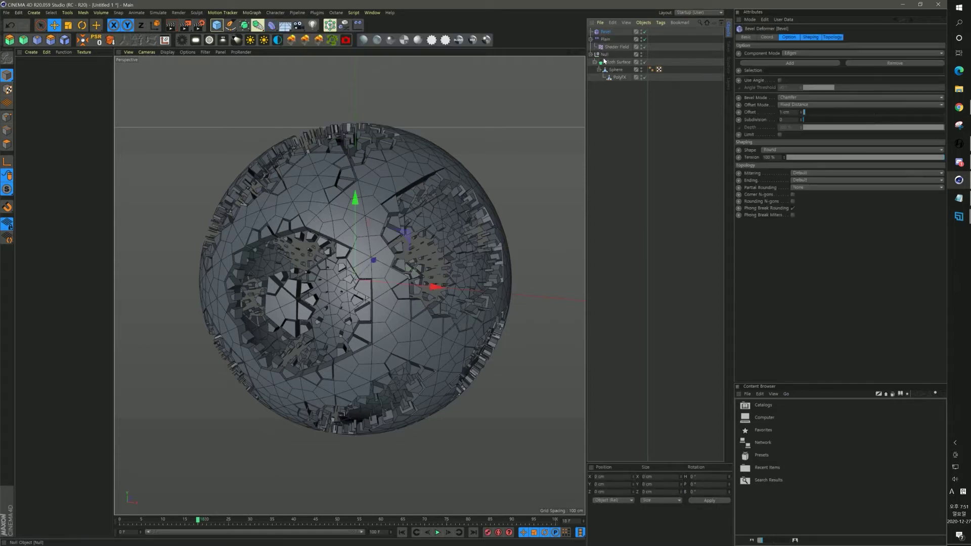
pyautogui.doubleClick(605, 55)
pyautogui.write('s')
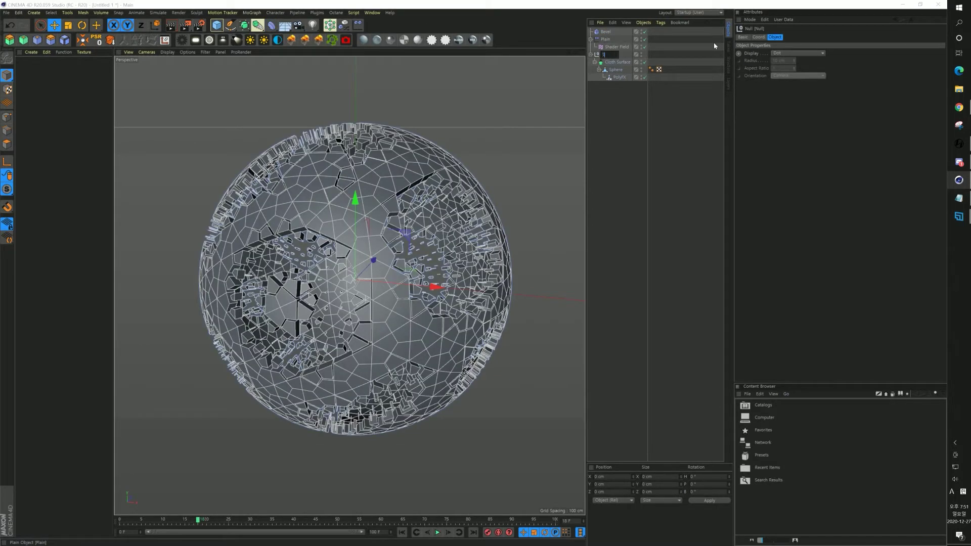
pyautogui.press('Return')
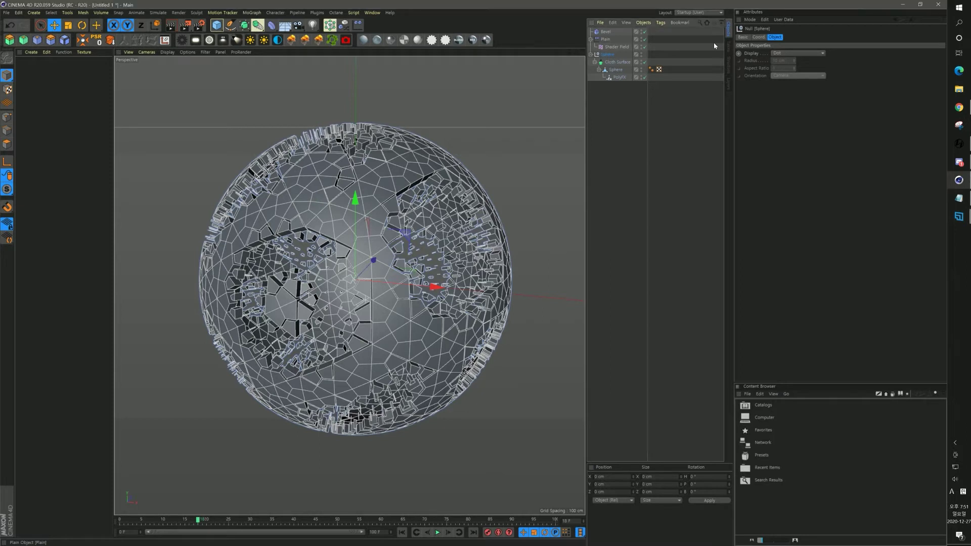
# - Enable Use Angle on the Bevel deformer, set its Bevel Mode to Solid and turn on Limit
pyautogui.click(609, 31)
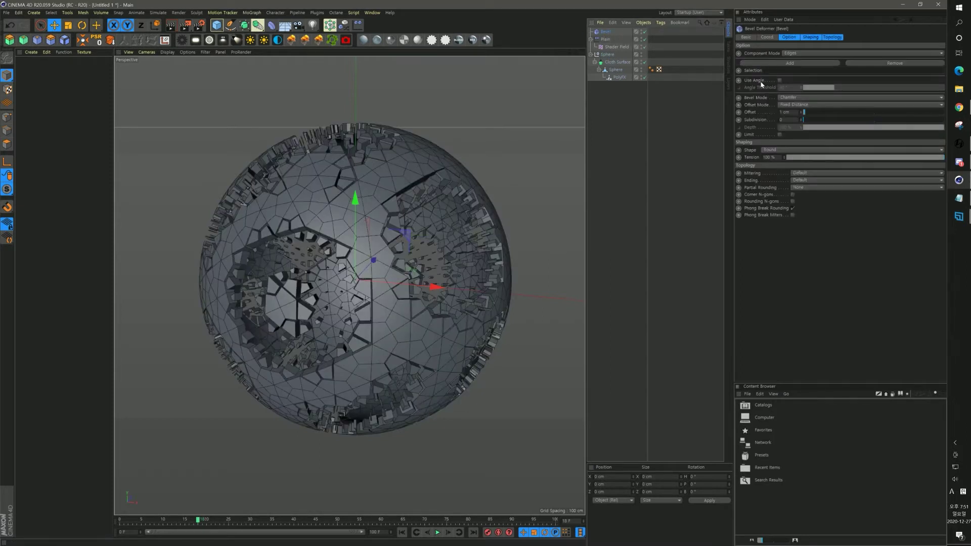
pyautogui.click(779, 81)
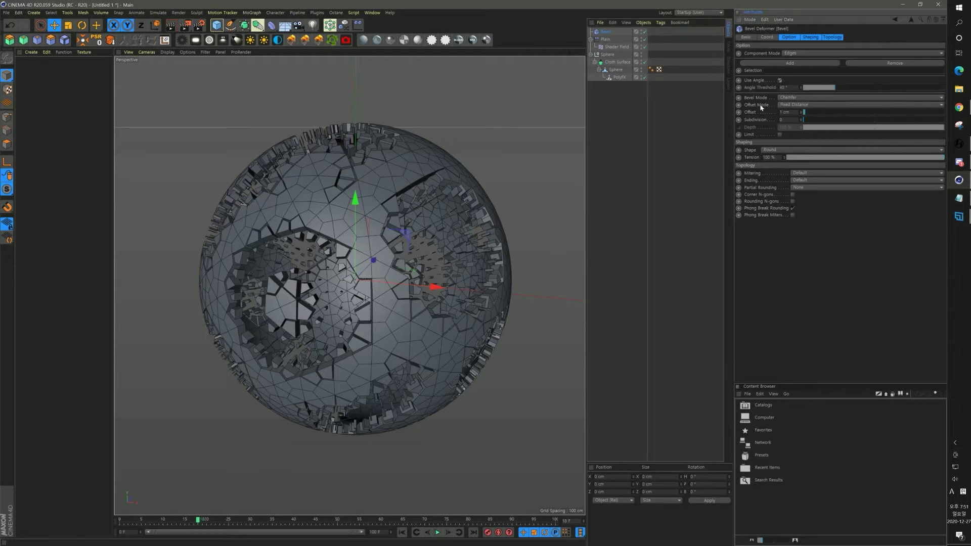
pyautogui.click(788, 98)
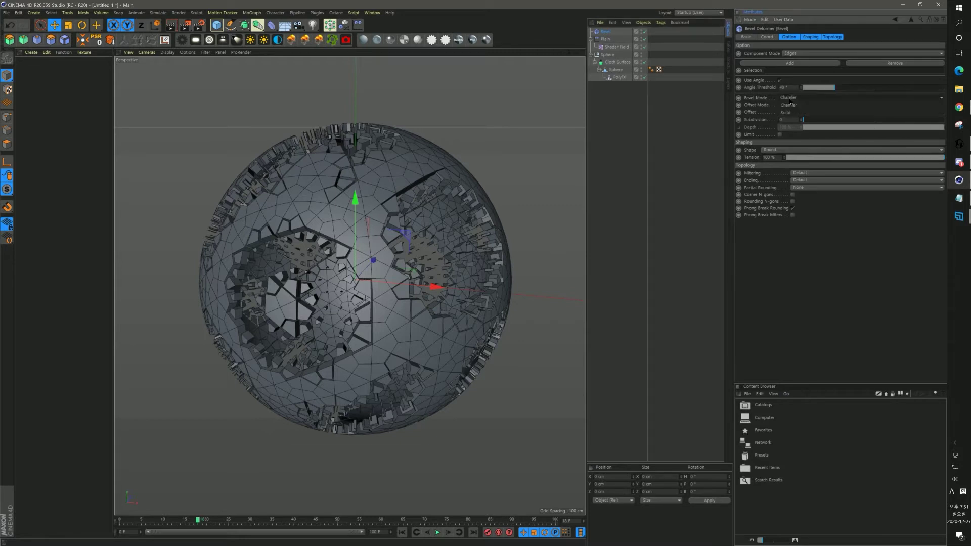
pyautogui.click(789, 112)
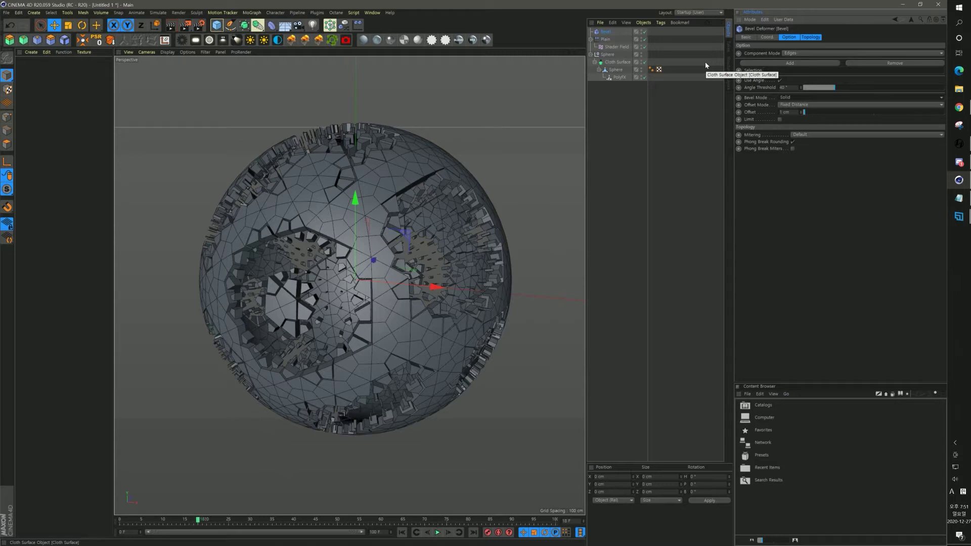
pyautogui.click(780, 120)
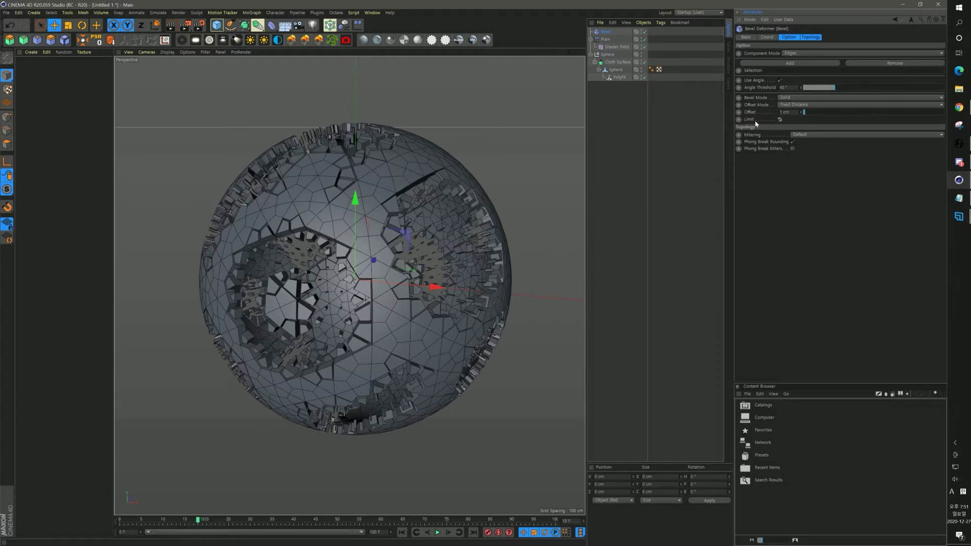
# - Read the help entry for the Bevel deformer's Limit option and close it
pyautogui.rightClick(755, 124)
pyautogui.click(774, 255)
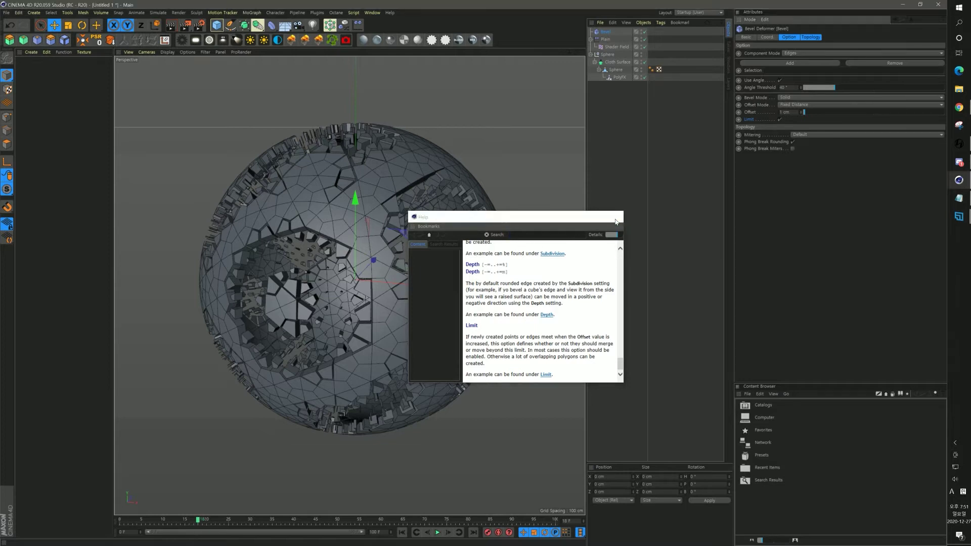
pyautogui.click(615, 217)
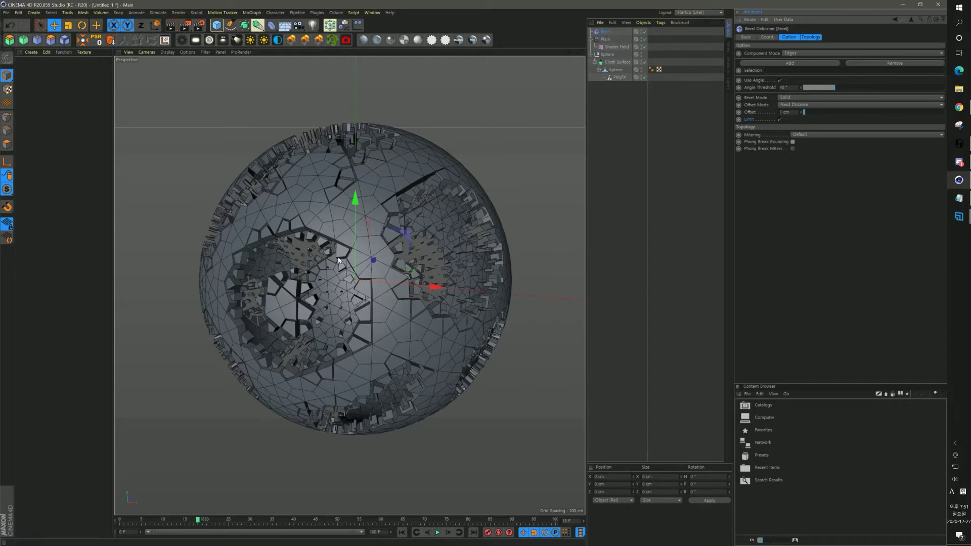
# - Move the Bevel deformer into the group null above the Cloth Surface
pyautogui.moveTo(603, 34); pyautogui.dragTo(612, 55)
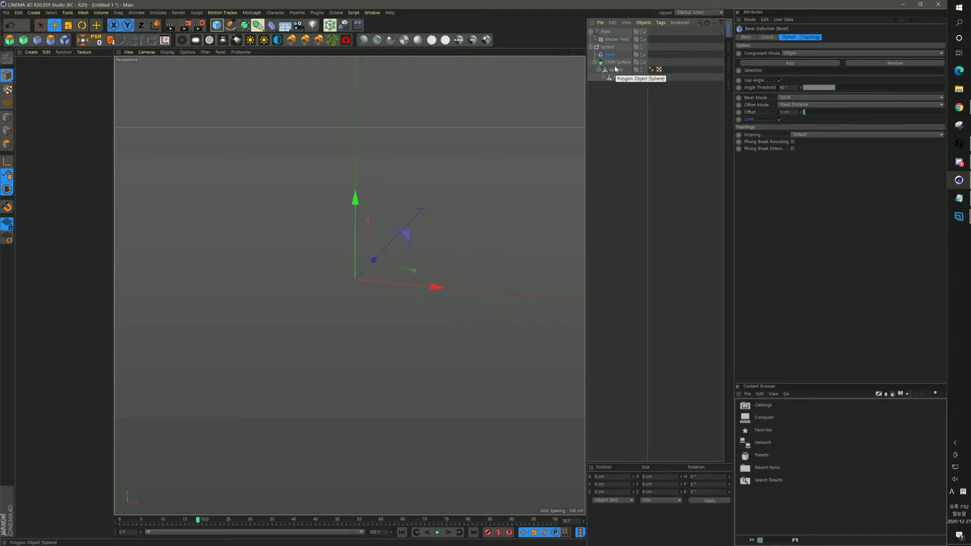
pyautogui.click(623, 102)
pyautogui.click(616, 62)
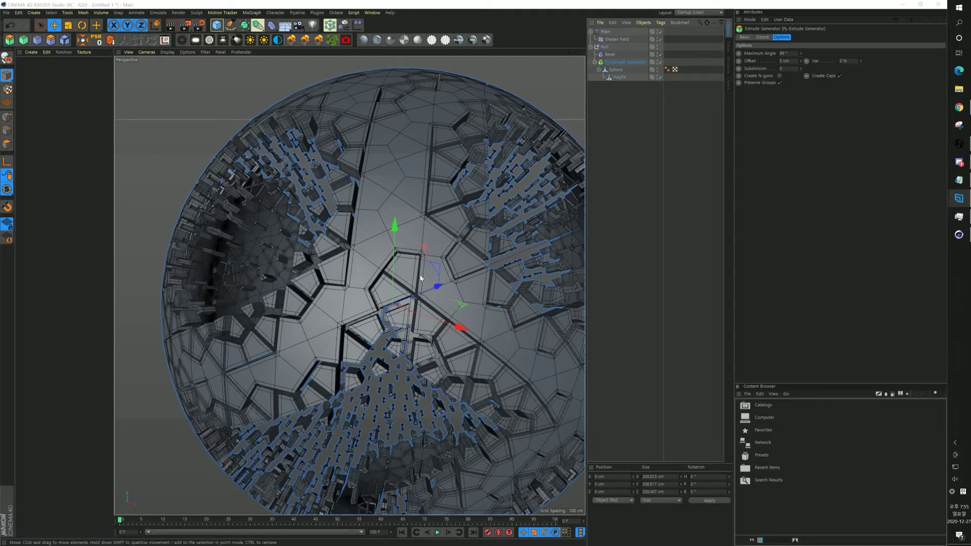
# - Take the Sphere out of the Py-Extrude Generator and the null, and move PolyFX out from under the Sphere
pyautogui.scroll(-5, 420, 277)
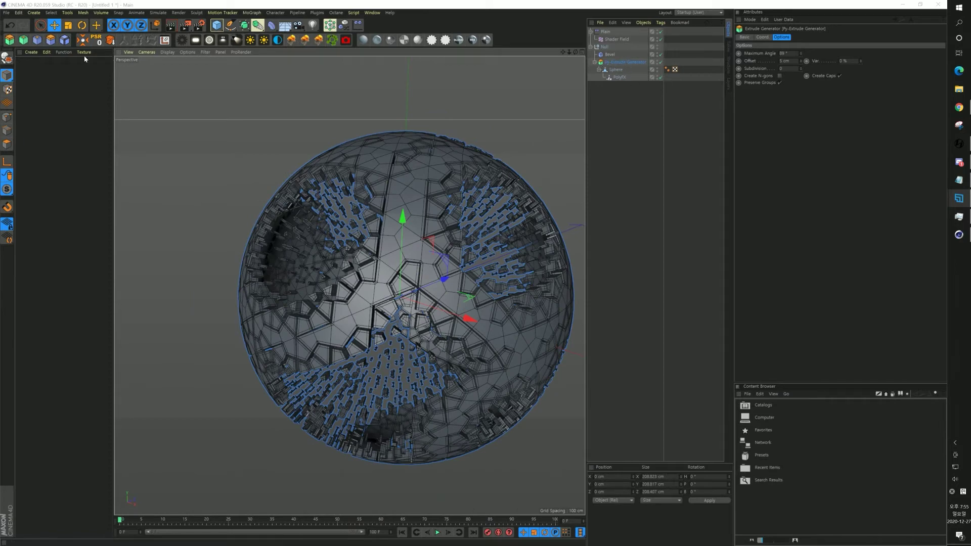
pyautogui.scroll(3, 486, 277)
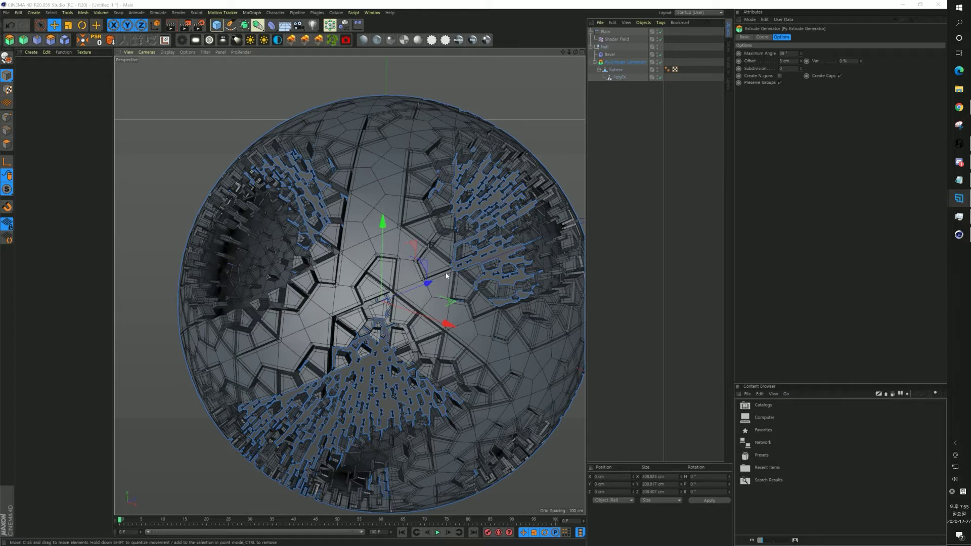
pyautogui.click(633, 113)
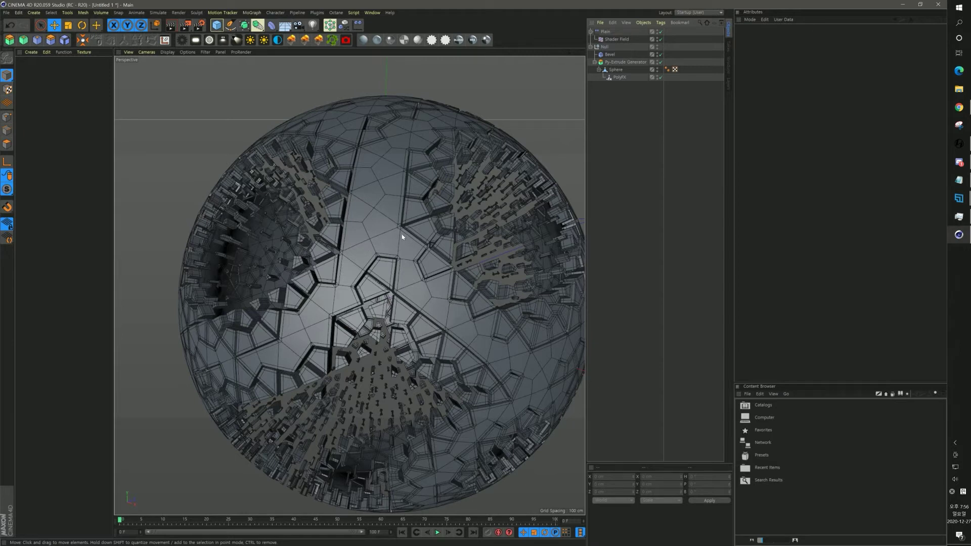
pyautogui.click(616, 71)
pyautogui.moveTo(616, 69); pyautogui.dragTo(610, 114)
pyautogui.click(611, 115)
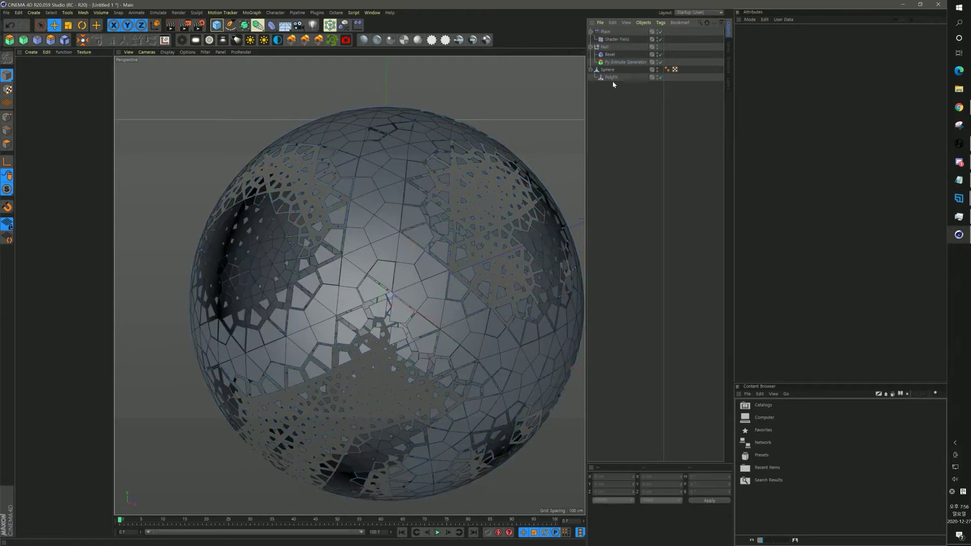
pyautogui.moveTo(611, 77); pyautogui.dragTo(618, 108)
pyautogui.click(611, 99)
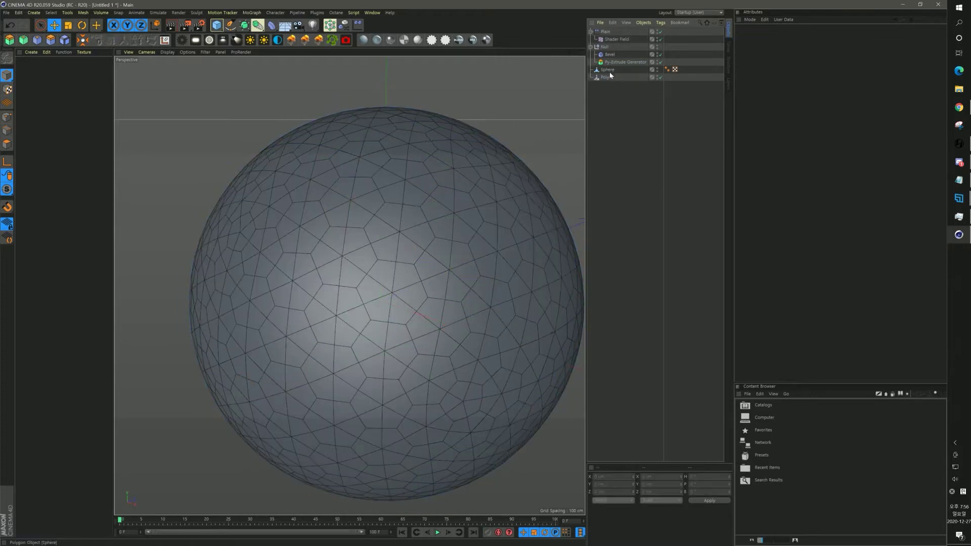
# - Select the Sphere and switch the viewport display to Gouraud Shading without lines
pyautogui.click(608, 71)
pyautogui.scroll(-2, 435, 191)
pyautogui.press('n')
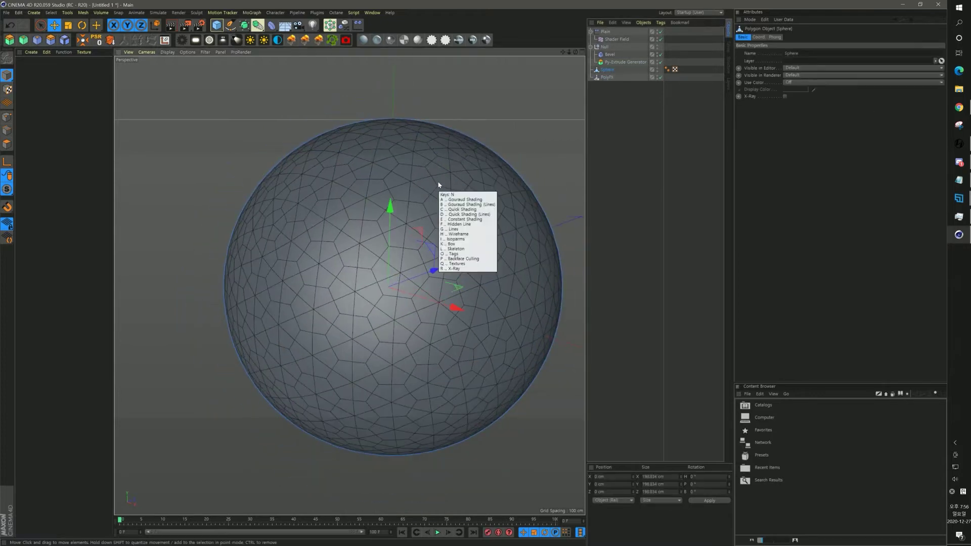
pyautogui.press('a')
pyautogui.scroll(-1, 432, 188)
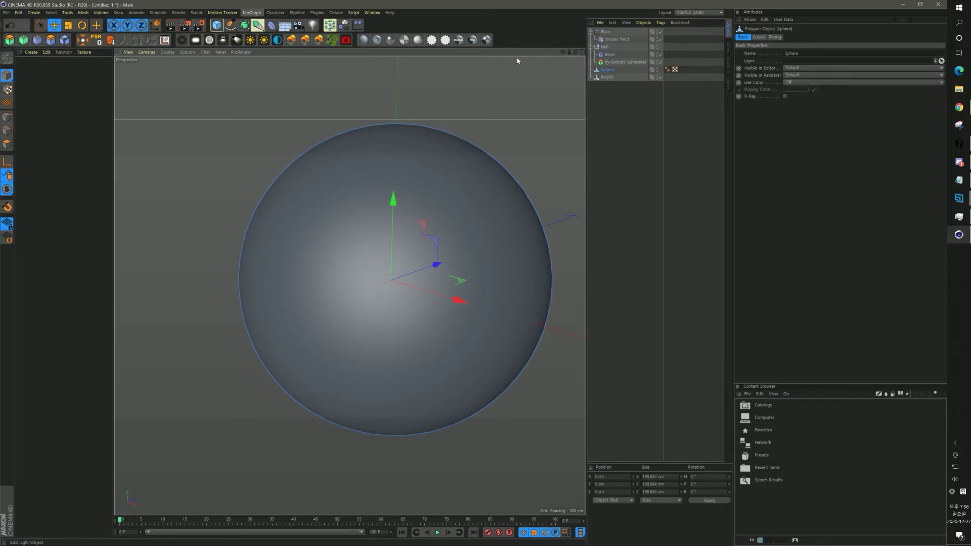
# - Add a Cloner as the parent of the Sphere with a Count of 1 and a Y position step of 0 cm
pyautogui.click(251, 12)
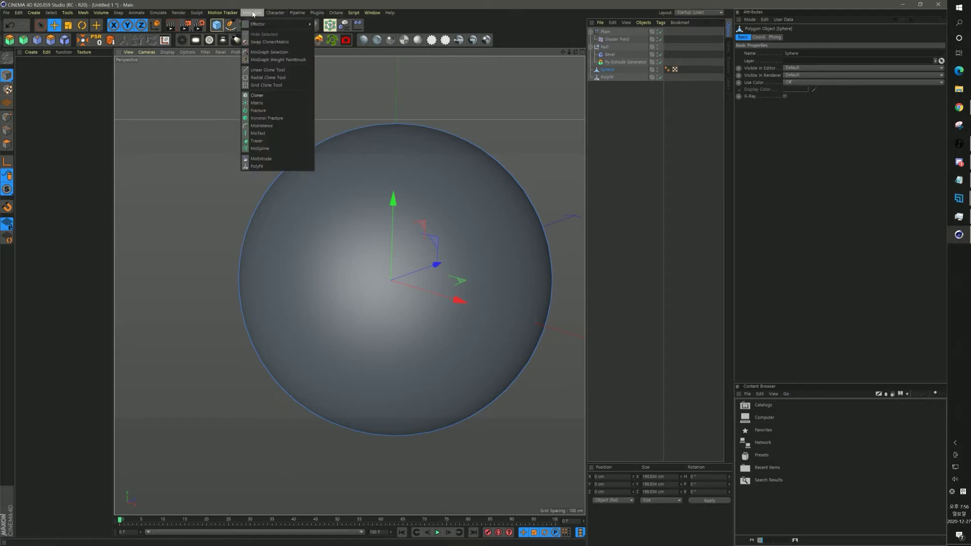
pyautogui.keyDown('alt'); pyautogui.click(265, 96); pyautogui.keyUp('alt')
pyautogui.scroll(-3, 465, 161)
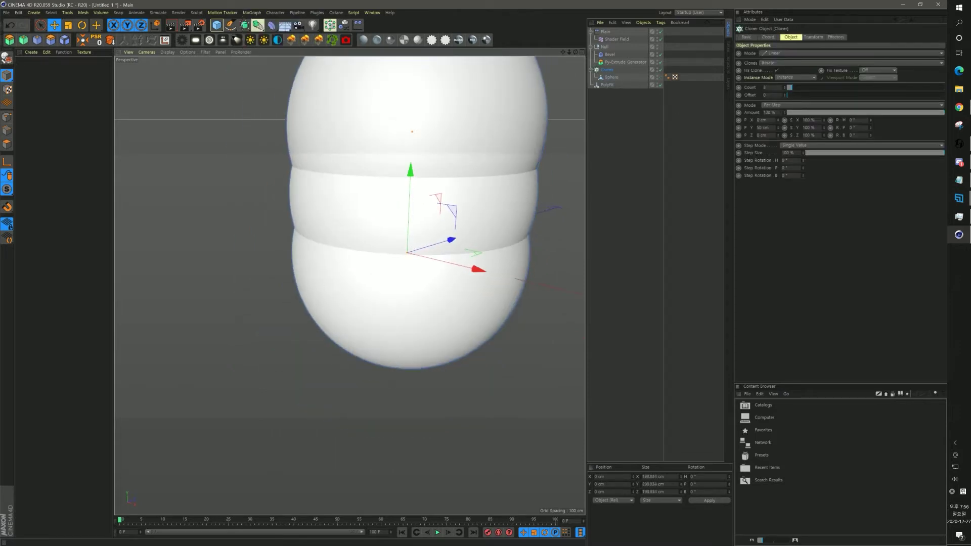
pyautogui.doubleClick(762, 128)
pyautogui.write('0')
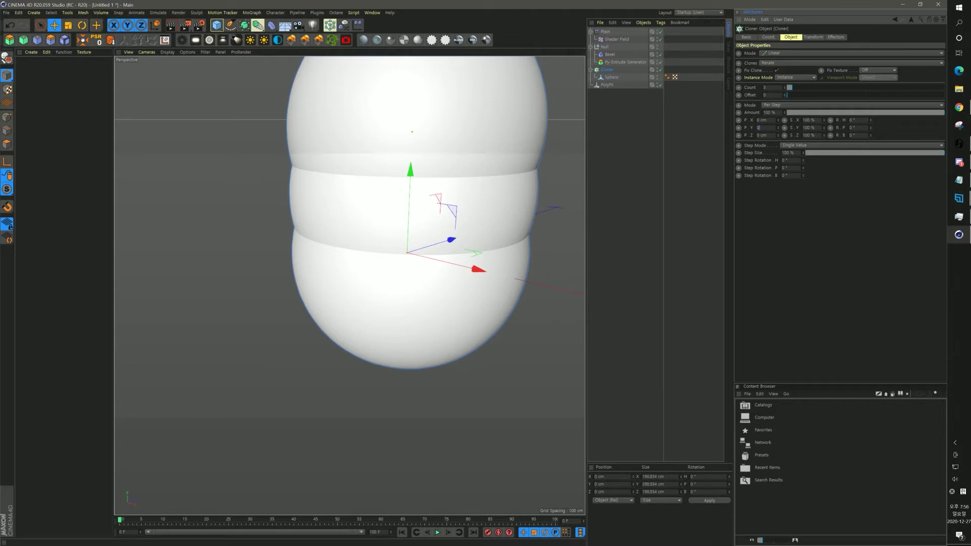
pyautogui.press('Return')
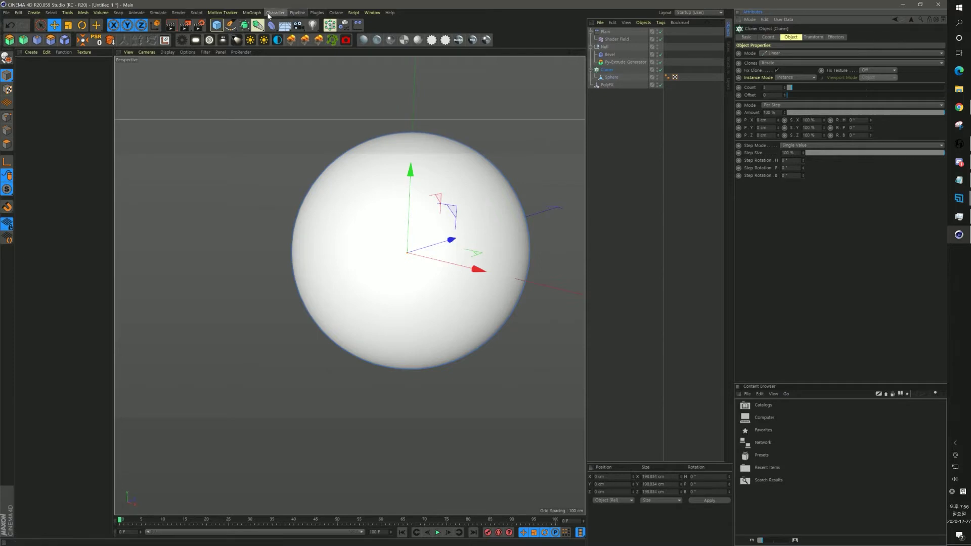
# - Add a Step effector to the Cloner and place it directly above the Cloner in the object hierarchy
pyautogui.click(251, 12)
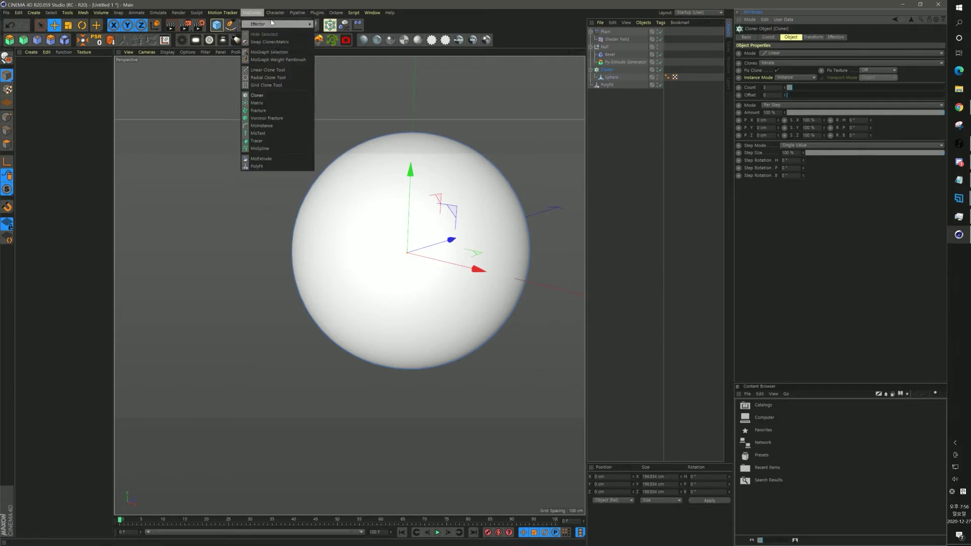
pyautogui.moveTo(267, 24)
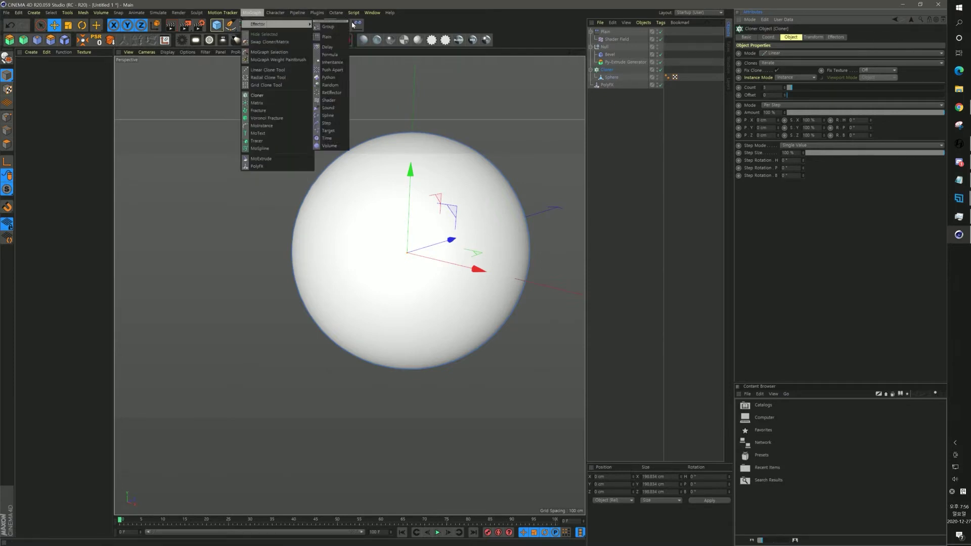
pyautogui.click(327, 122)
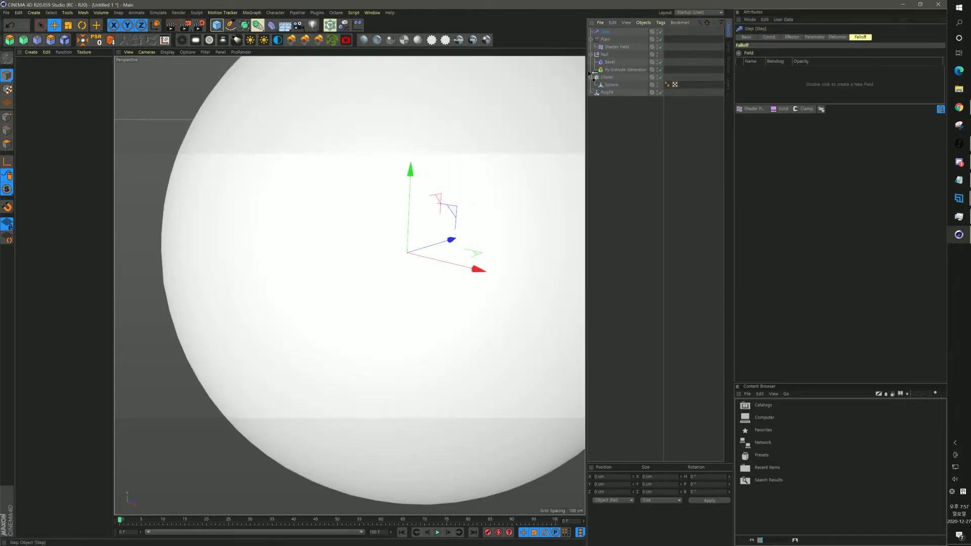
pyautogui.moveTo(592, 74); pyautogui.dragTo(593, 71)
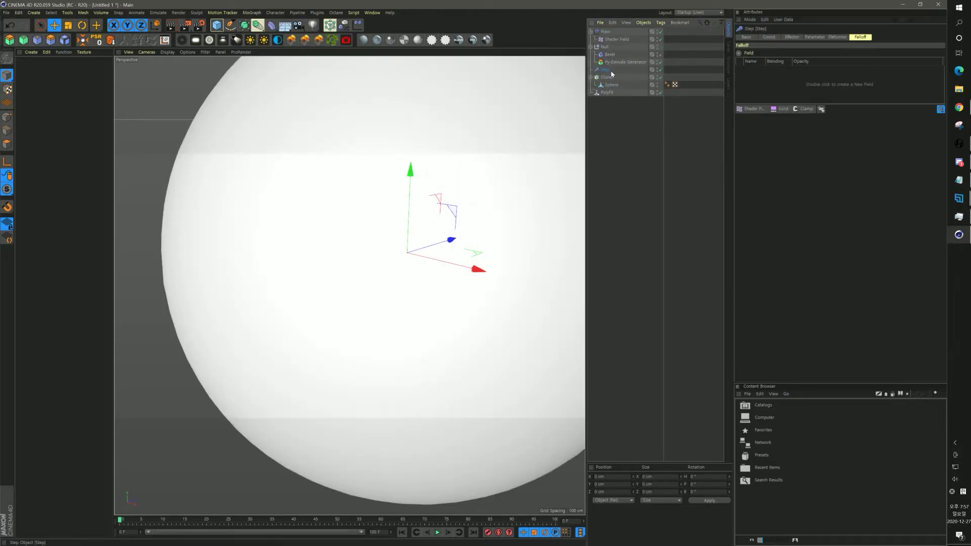
# - Give the Step effector a negative absolute uniform scale so the clones nest, and switch the viewport display to Lines
pyautogui.click(813, 37)
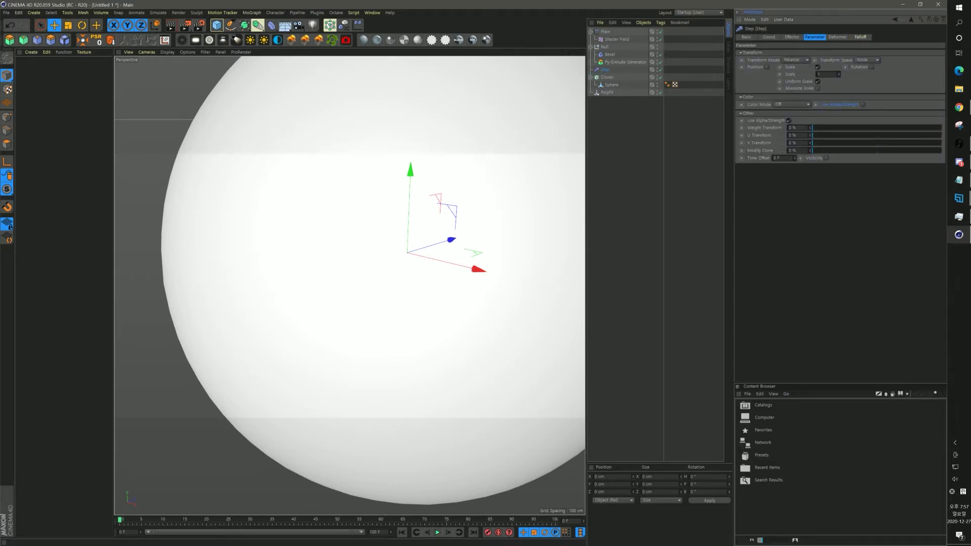
pyautogui.doubleClick(819, 74)
pyautogui.press('Return')
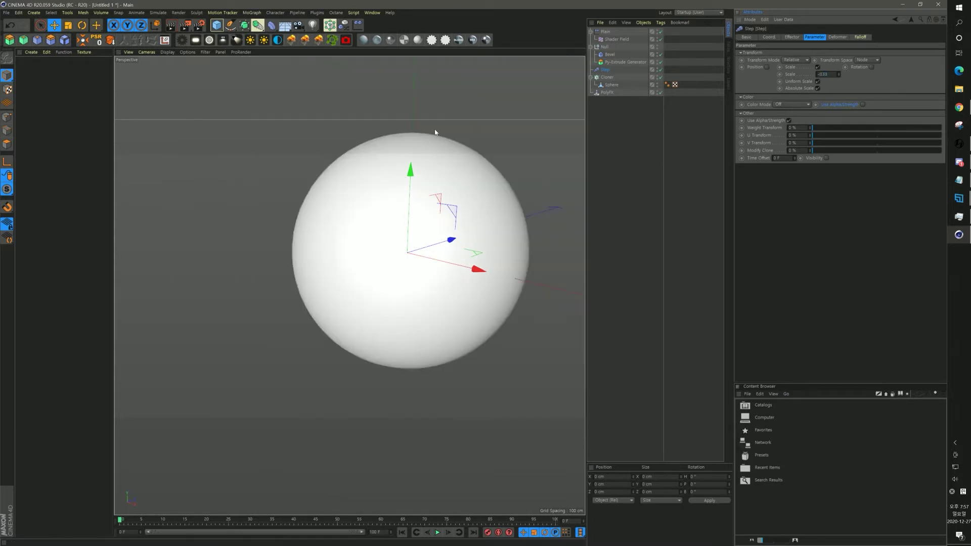
pyautogui.click(170, 53)
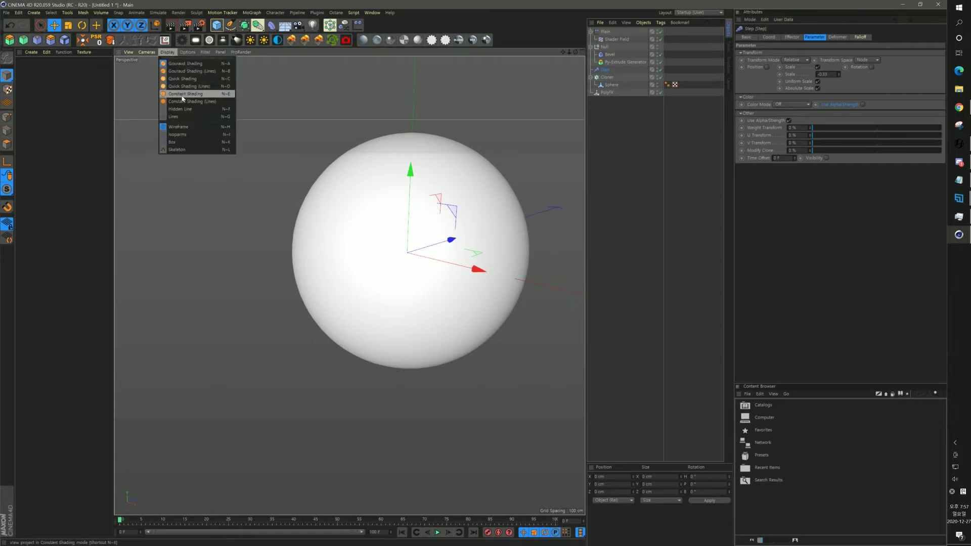
pyautogui.click(178, 113)
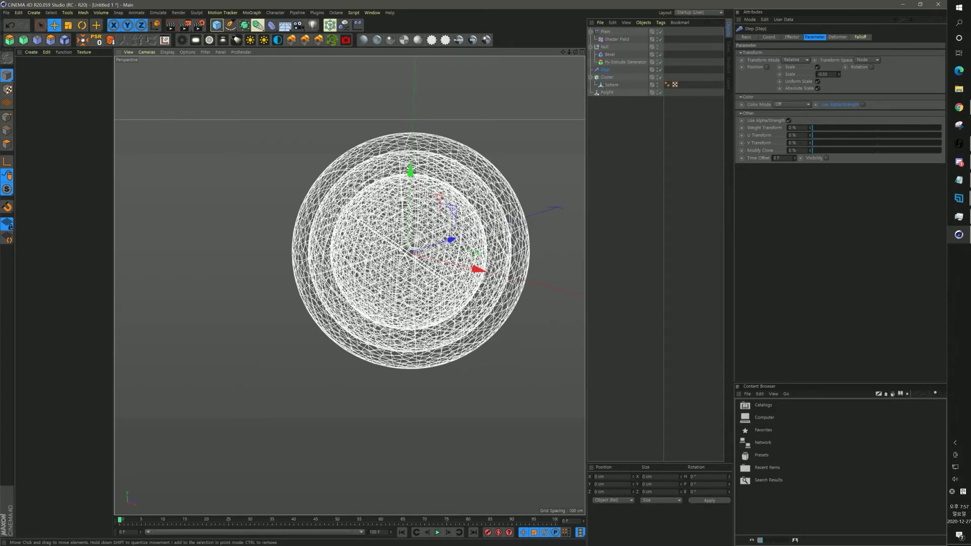
# - Add a Connect object as the parent of the Cloner and convert it with Current State to Object
pyautogui.click(607, 77)
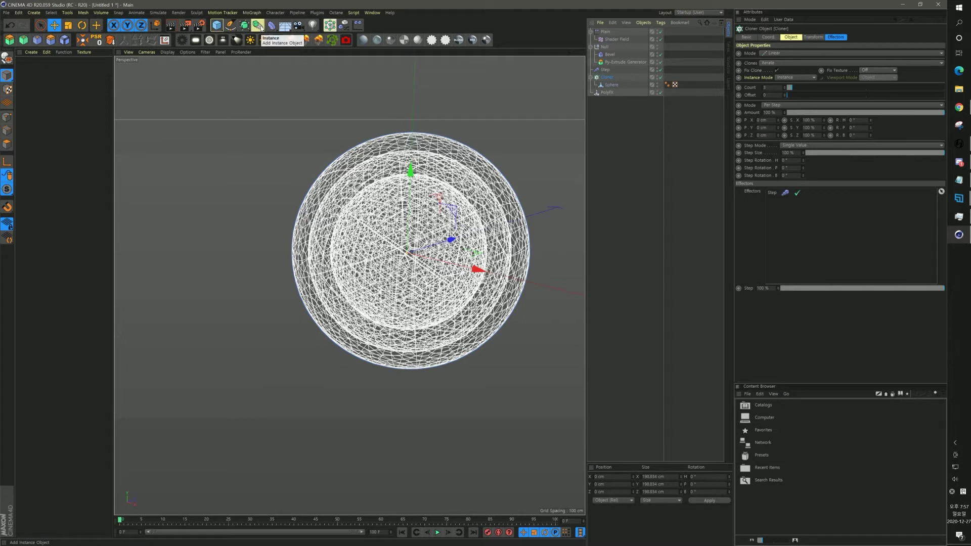
pyautogui.click(257, 25)
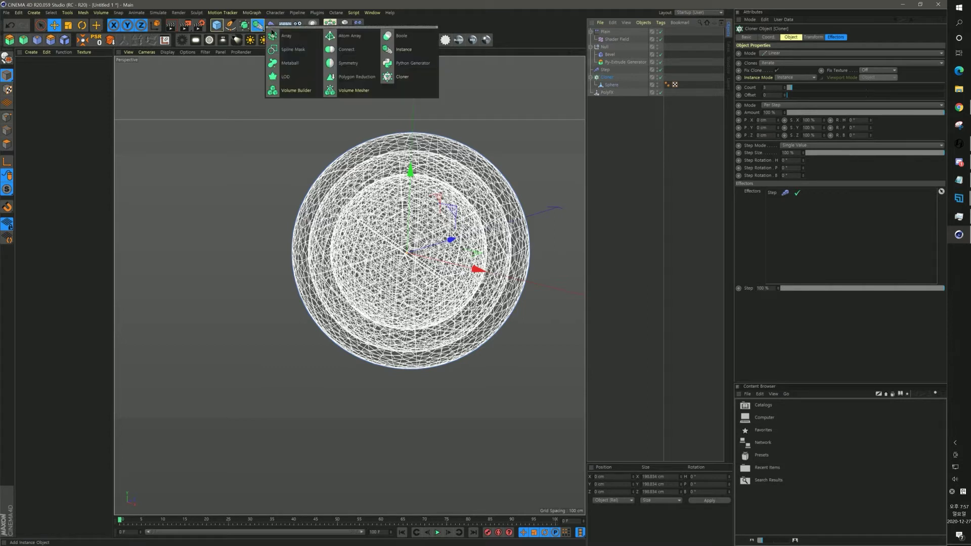
pyautogui.click(357, 53)
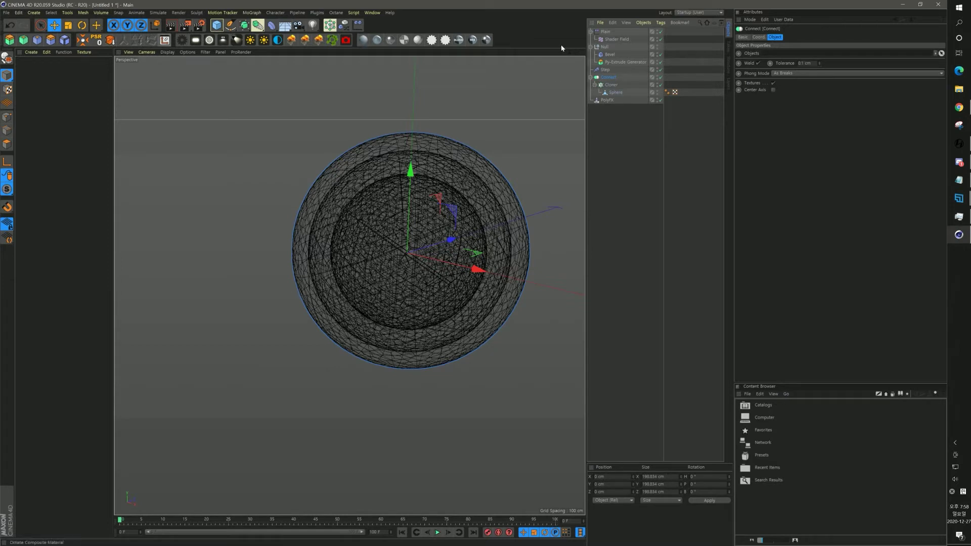
pyautogui.rightClick(608, 79)
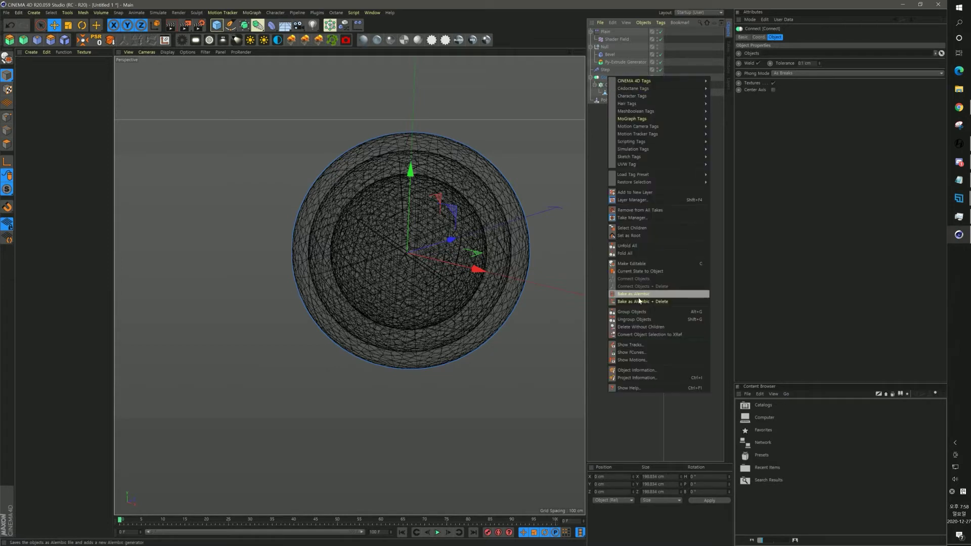
pyautogui.click(638, 272)
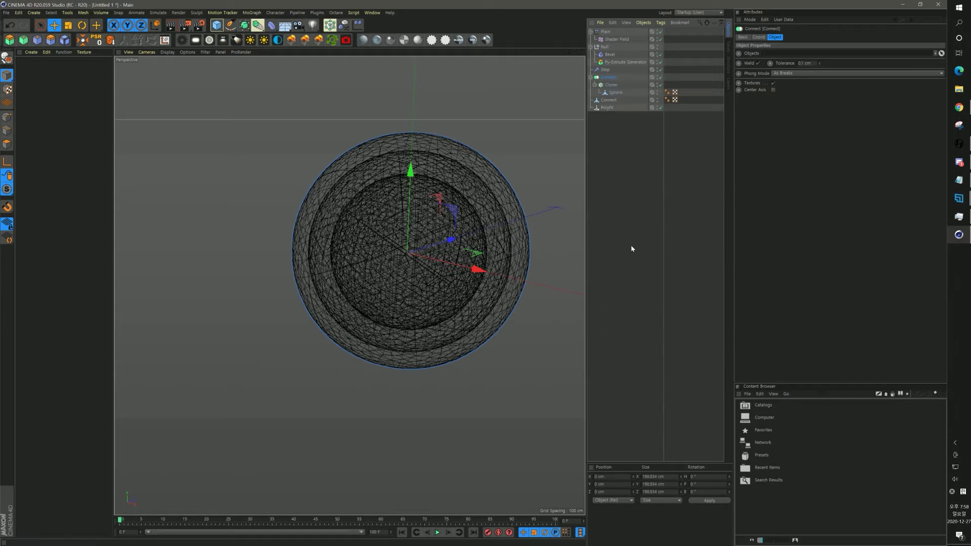
# - Rename the converted polygon object as Sphere
pyautogui.click(605, 100)
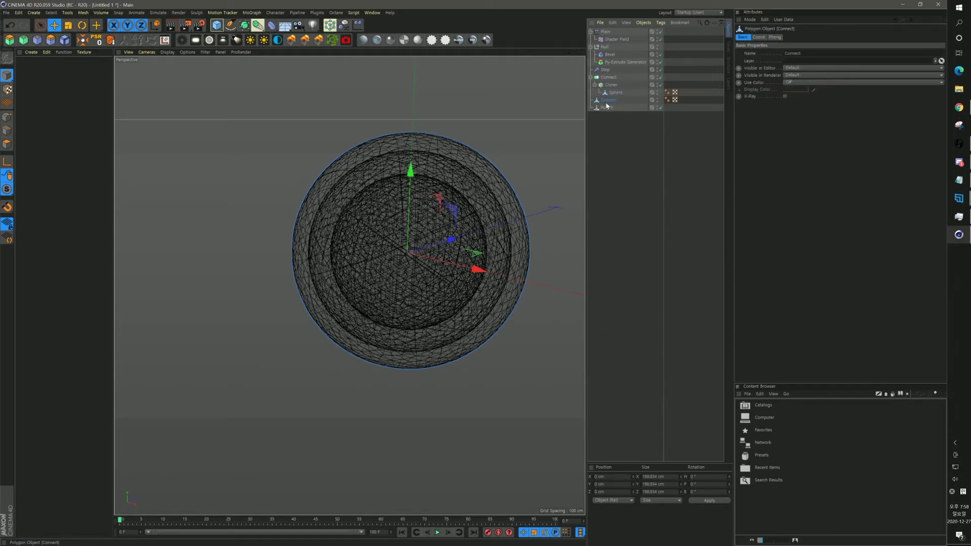
pyautogui.doubleClick(607, 100)
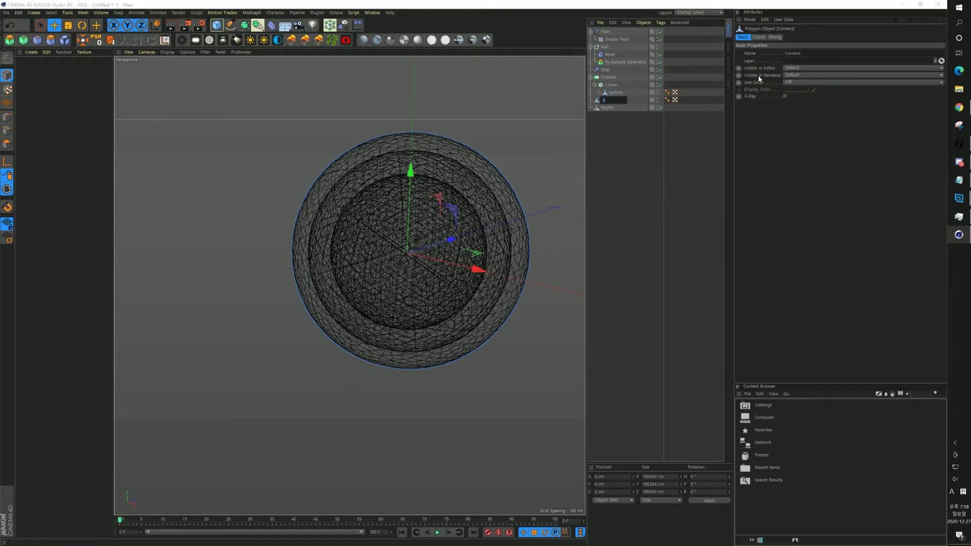
pyautogui.write('Sphere')
pyautogui.press('Return')
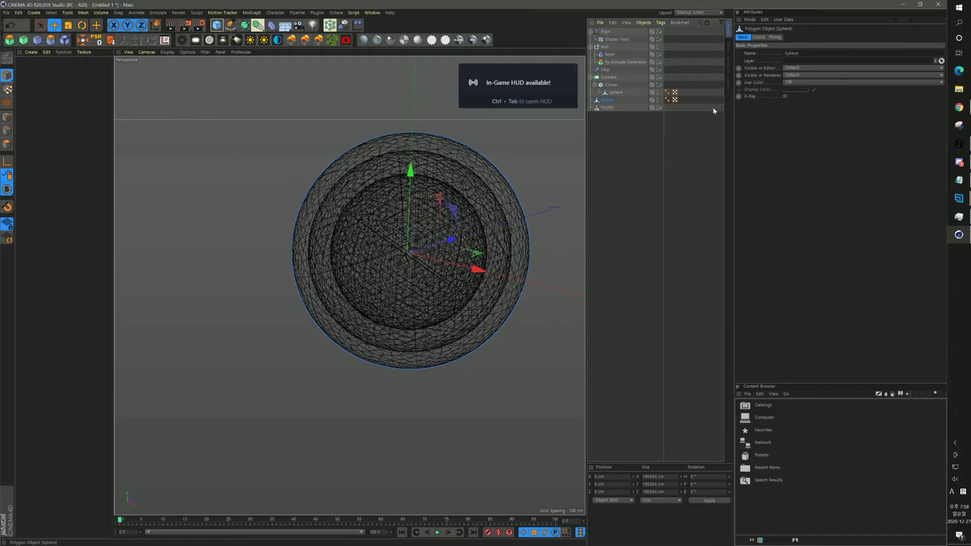
pyautogui.click(615, 117)
# - Delete the Connect object with its Cloner hierarchy, and delete the Step effector
pyautogui.click(609, 79)
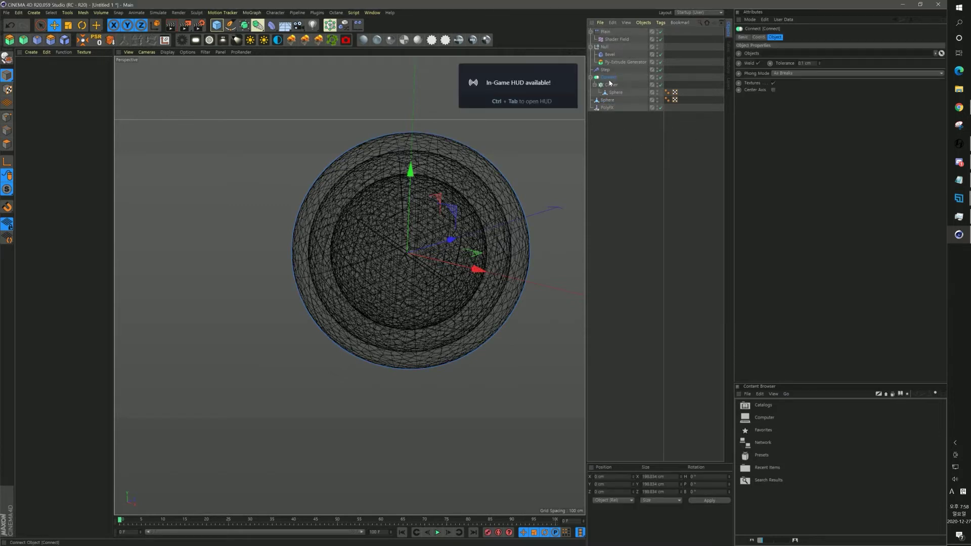
pyautogui.press('Delete')
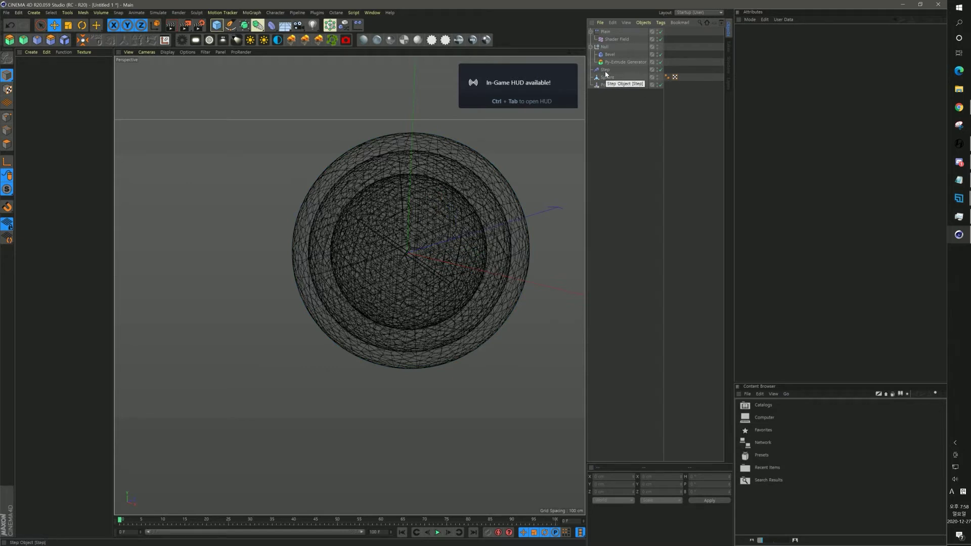
pyautogui.click(606, 74)
pyautogui.press('Delete')
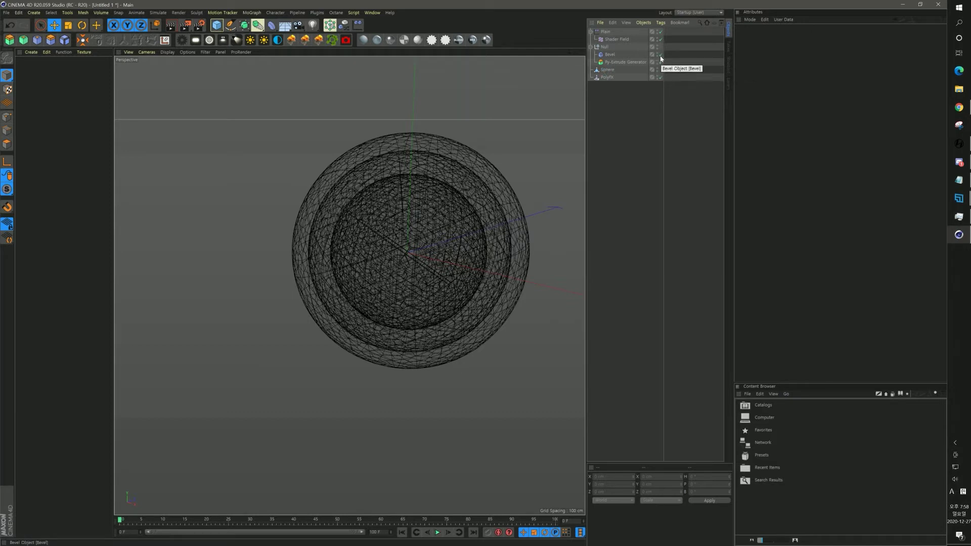
# - Disable the Bevel and Py-Extrude Generator, and nest the new Sphere under the Py-Extrude Generator with PolyFX as its child
pyautogui.click(660, 55)
pyautogui.click(660, 62)
pyautogui.moveTo(609, 70); pyautogui.dragTo(618, 70)
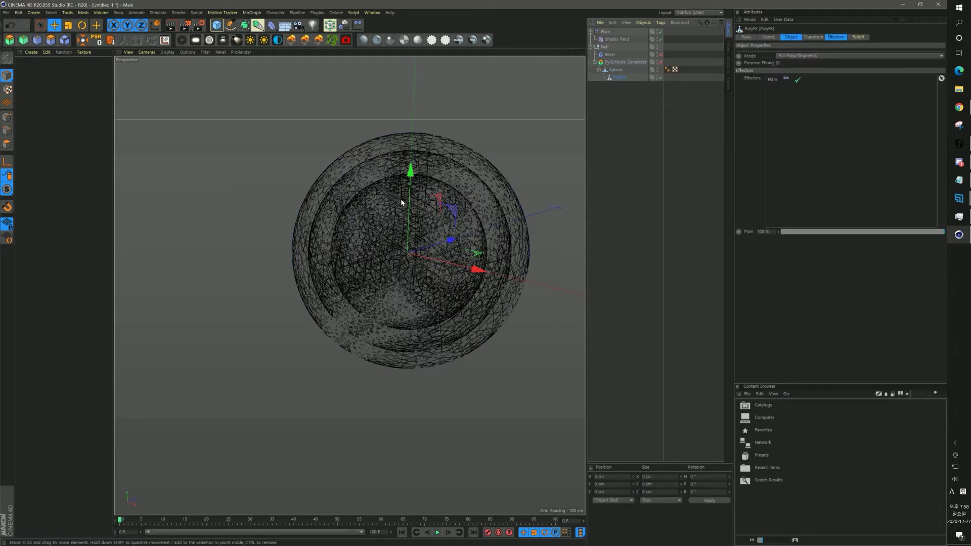
# - Switch the viewport display to Gouraud Shading (Lines) and inspect the nested layers of the sphere
pyautogui.click(168, 52)
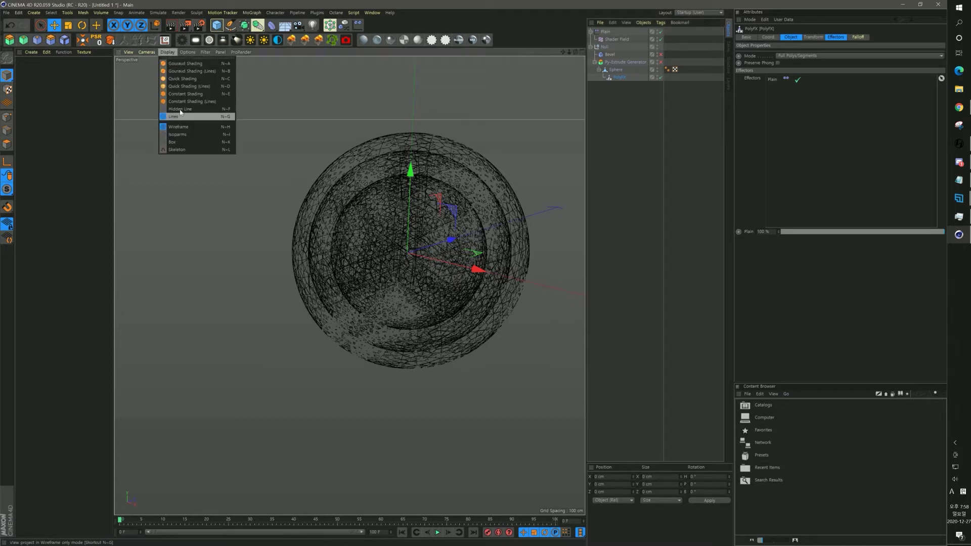
pyautogui.click(200, 73)
pyautogui.scroll(5, 424, 222)
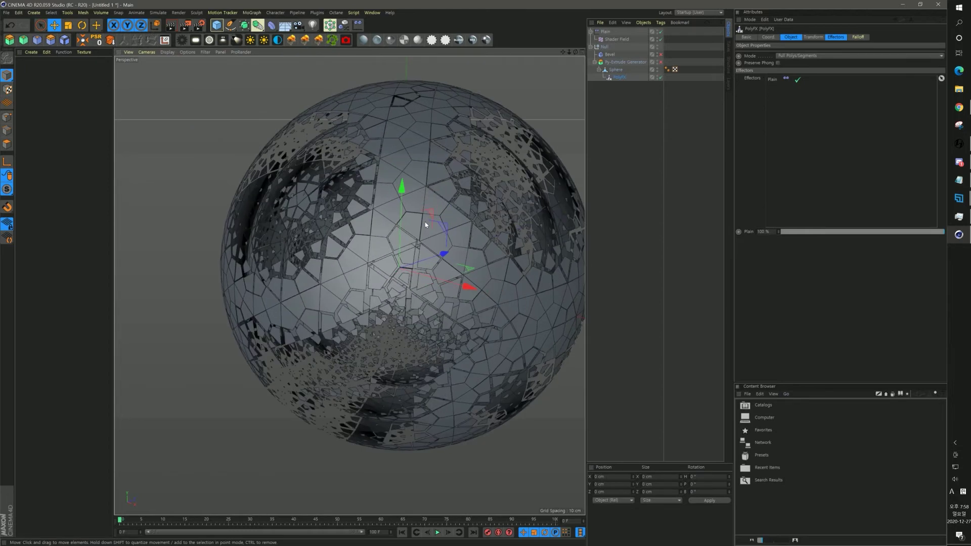
pyautogui.scroll(-2, 426, 225)
pyautogui.keyDown('alt'); pyautogui.moveTo(362, 221); pyautogui.dragTo(382, 229); pyautogui.keyUp('alt')
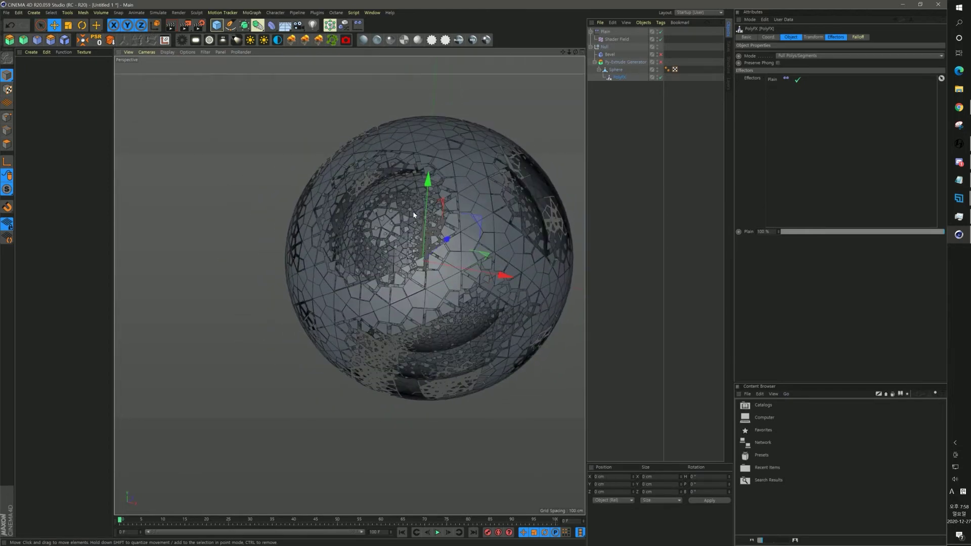
# - Turn the Py-Extrude Generator back on and try the Bevel deformer on the layered sphere, leaving Bevel disabled
pyautogui.click(660, 62)
pyautogui.click(660, 55)
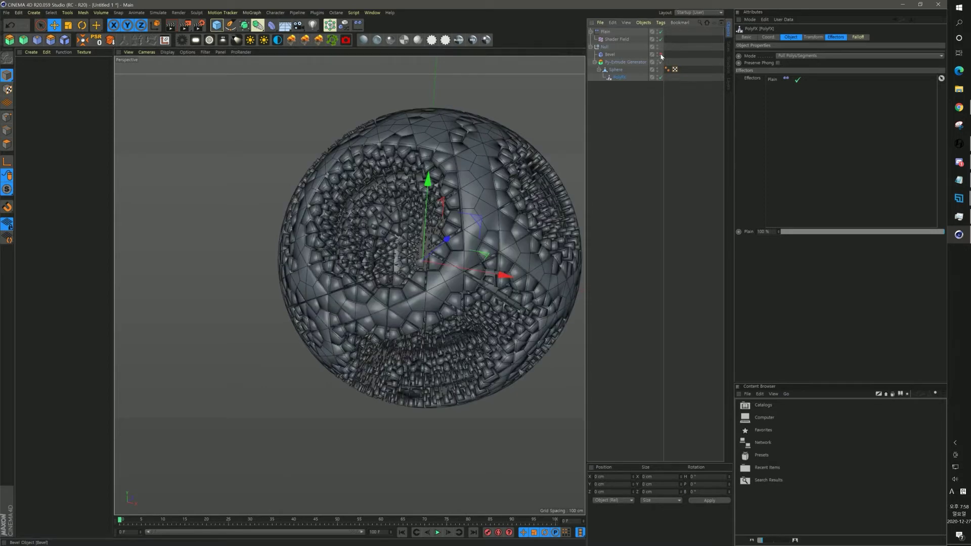
pyautogui.click(606, 48)
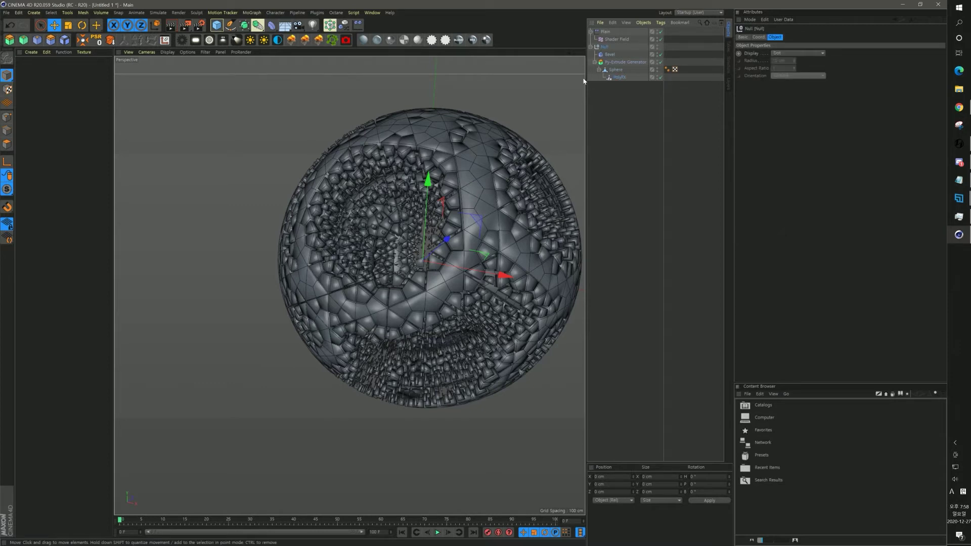
pyautogui.click(661, 56)
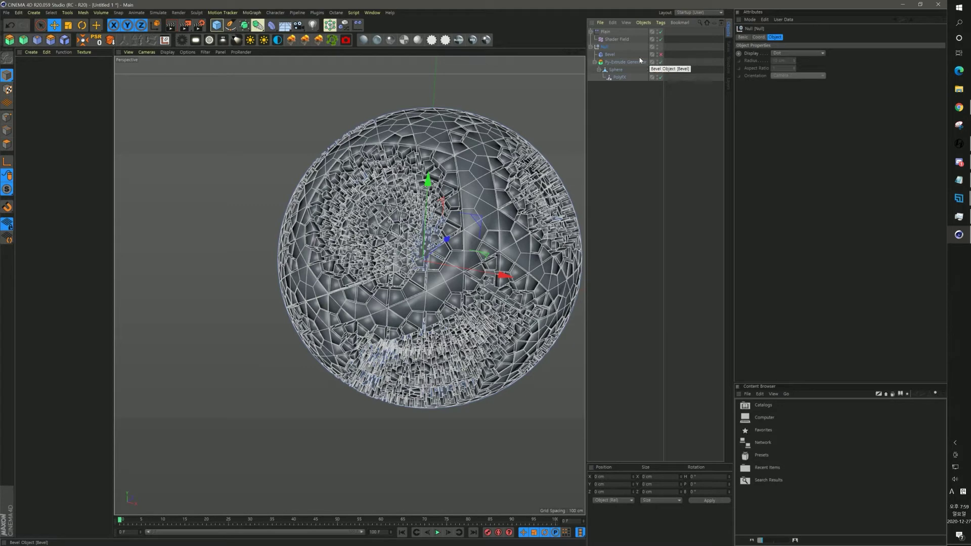
# - Deselect all objects and switch the viewport display to Gouraud Shading without lines
pyautogui.click(449, 2)
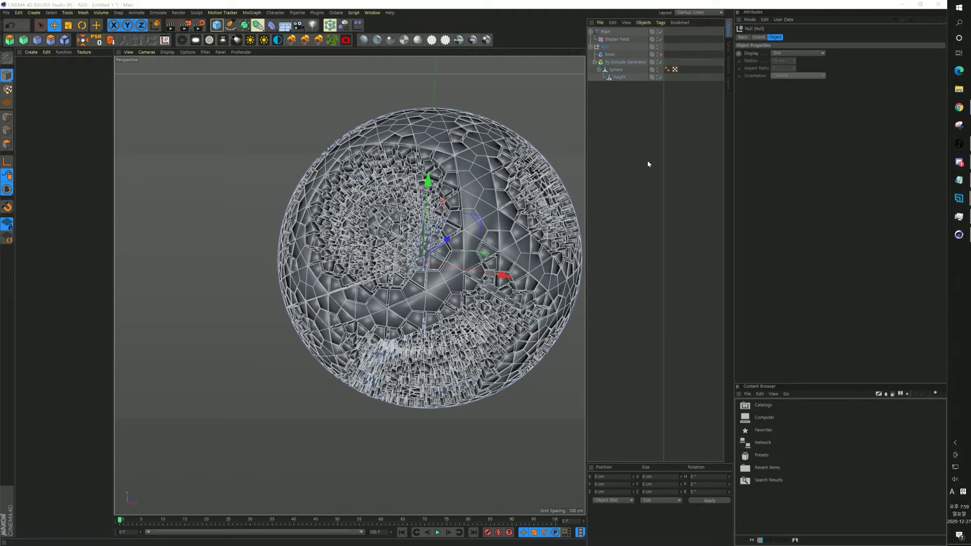
pyautogui.click(626, 156)
pyautogui.press('n')
pyautogui.press('a')
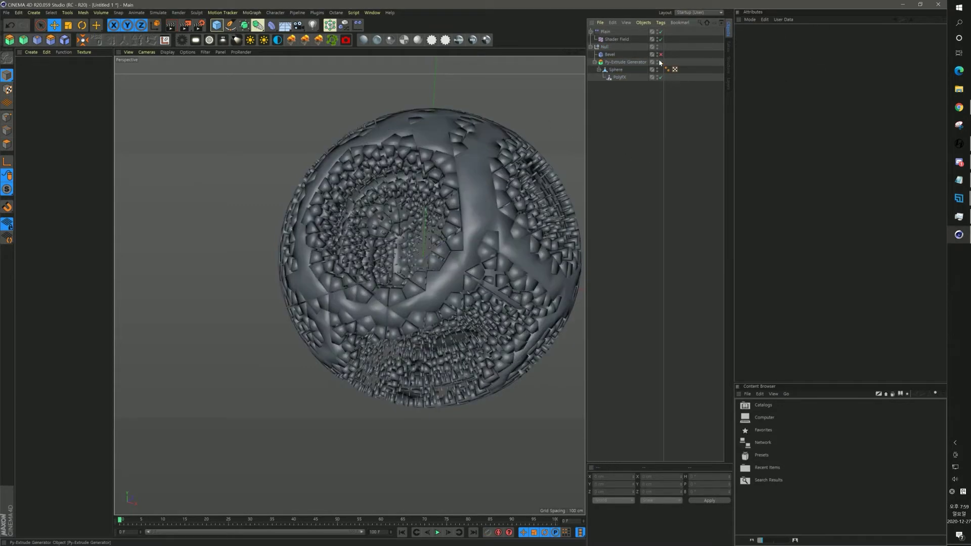
# - Add a Subdivision Surface as the parent of the group null and toggle it to compare the smoothing
pyautogui.click(610, 48)
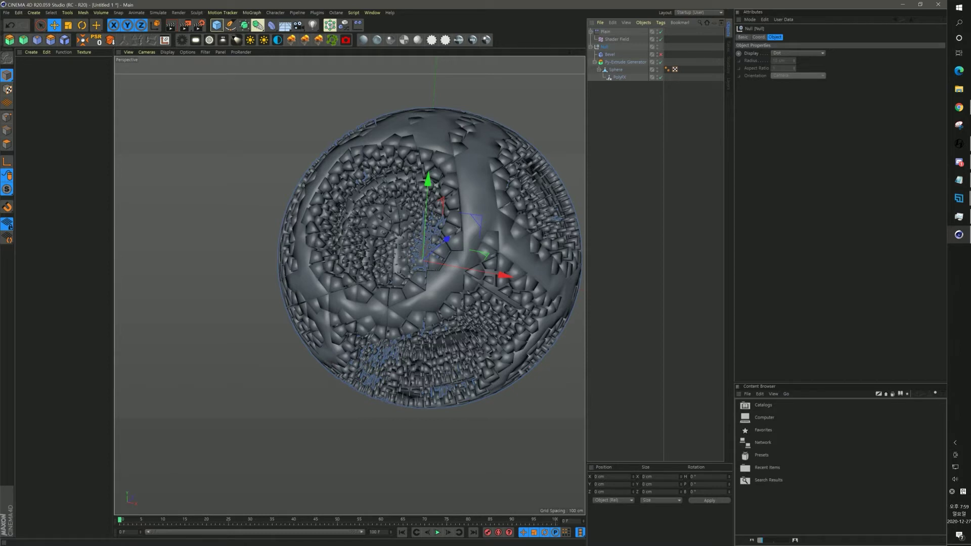
pyautogui.keyDown('alt'); pyautogui.click(245, 25); pyautogui.keyUp('alt')
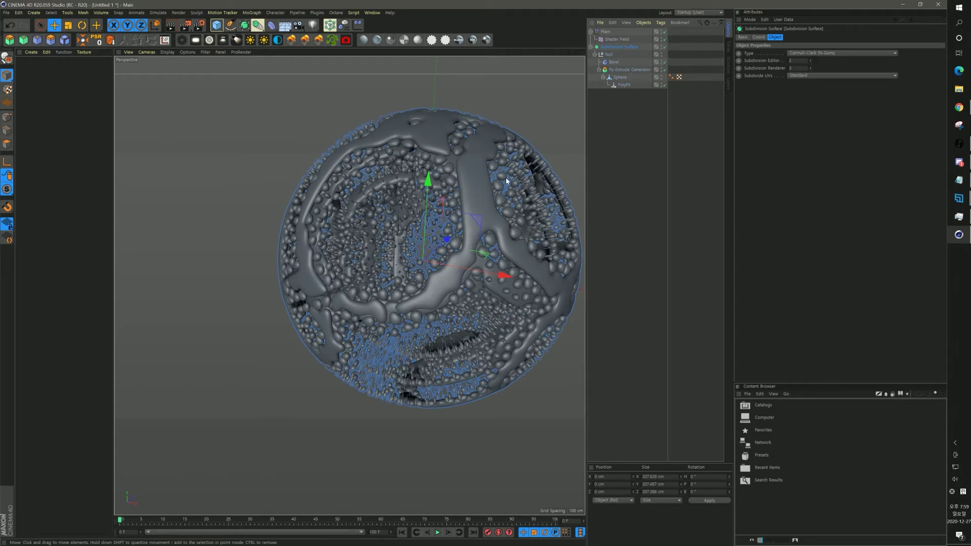
pyautogui.press('q')
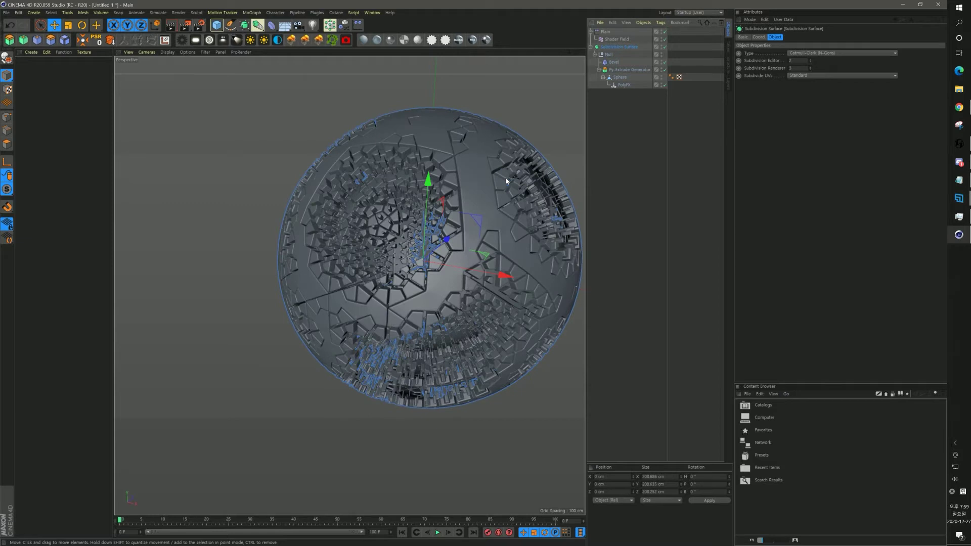
# - Disable the Subdivision Surface, Bevel deformer and Py-Extrude Generator, and select the Sphere
pyautogui.click(664, 47)
pyautogui.click(665, 62)
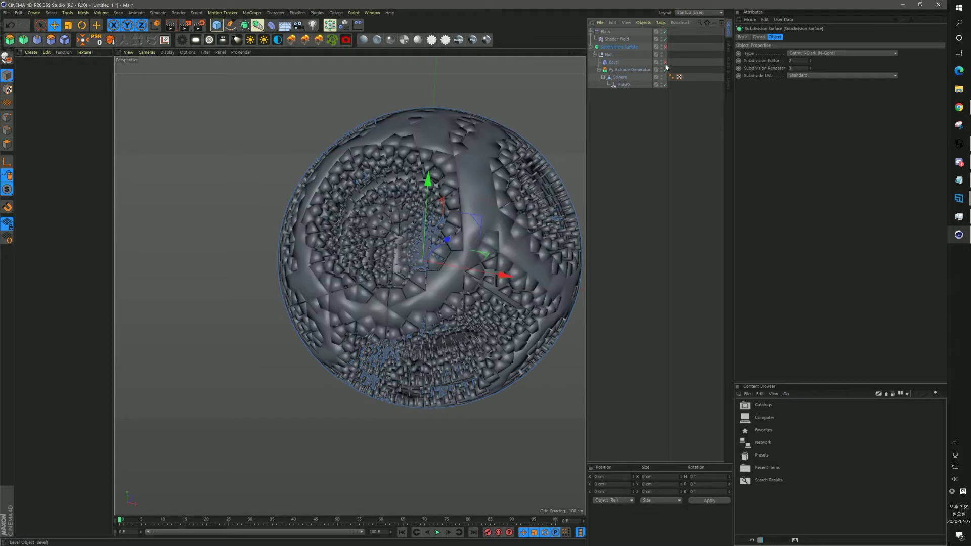
pyautogui.click(664, 69)
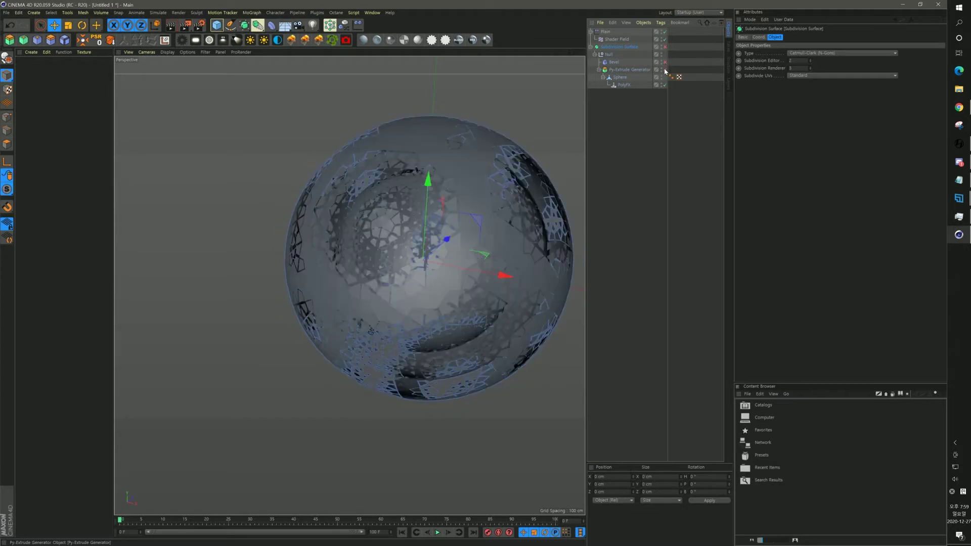
pyautogui.click(663, 180)
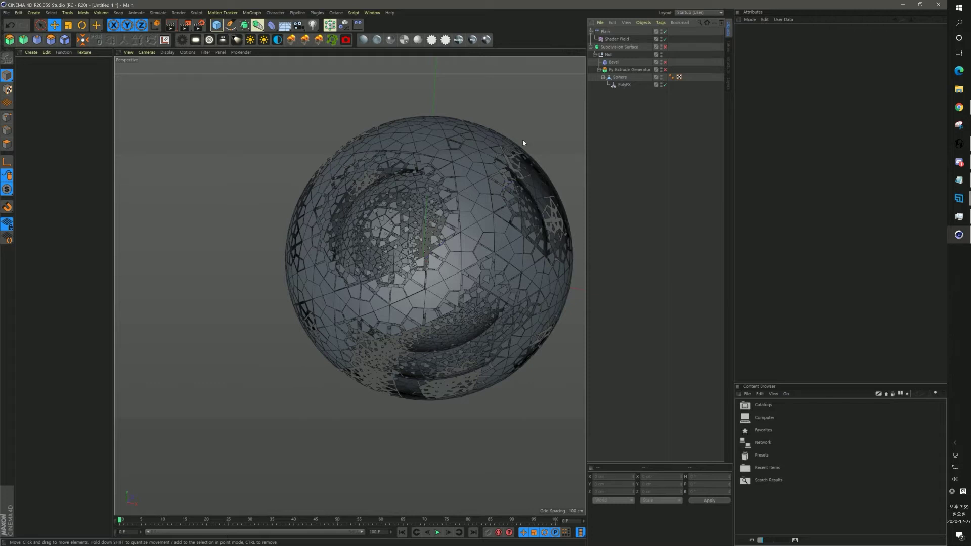
pyautogui.click(618, 79)
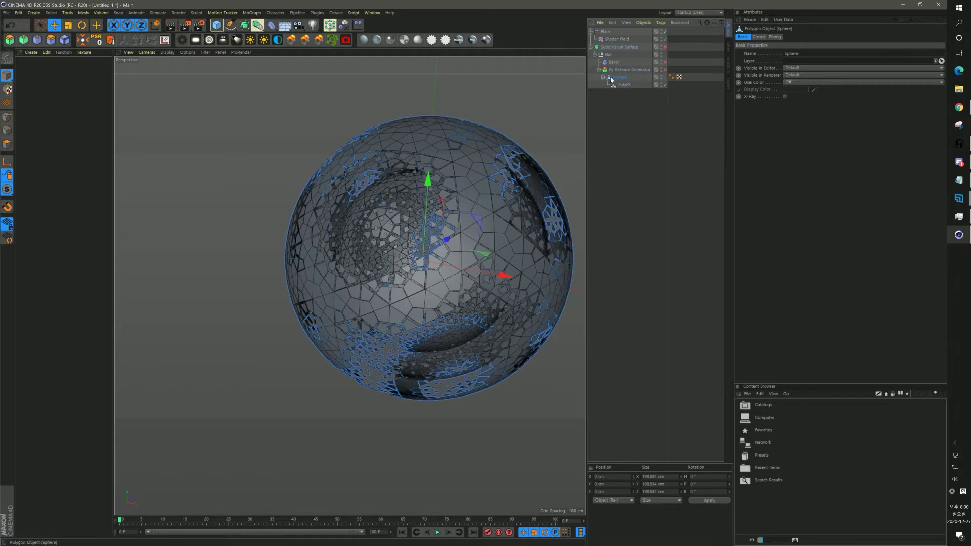
# - Create an instance of the Sphere and add an Atom Array as the instance's parent
pyautogui.click(262, 31)
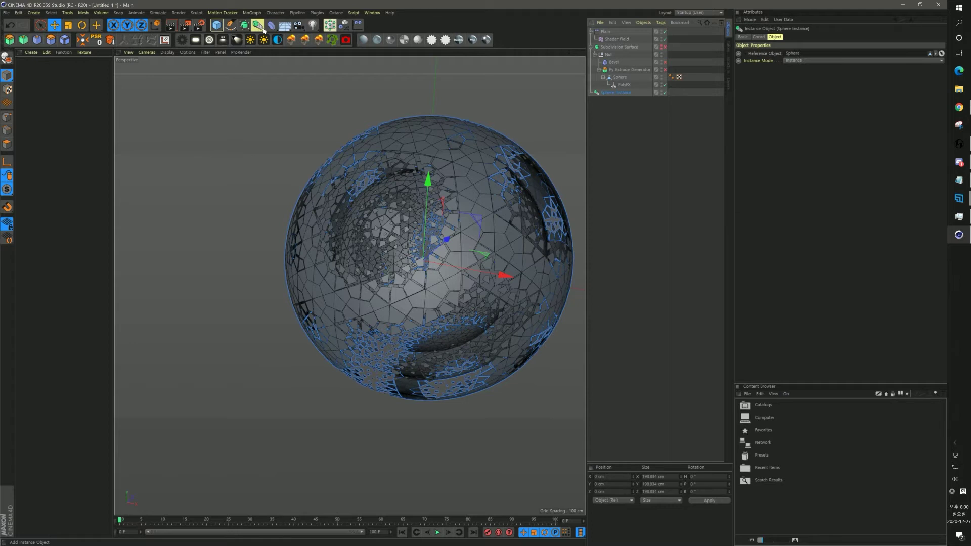
pyautogui.moveTo(259, 27); pyautogui.dragTo(346, 39)
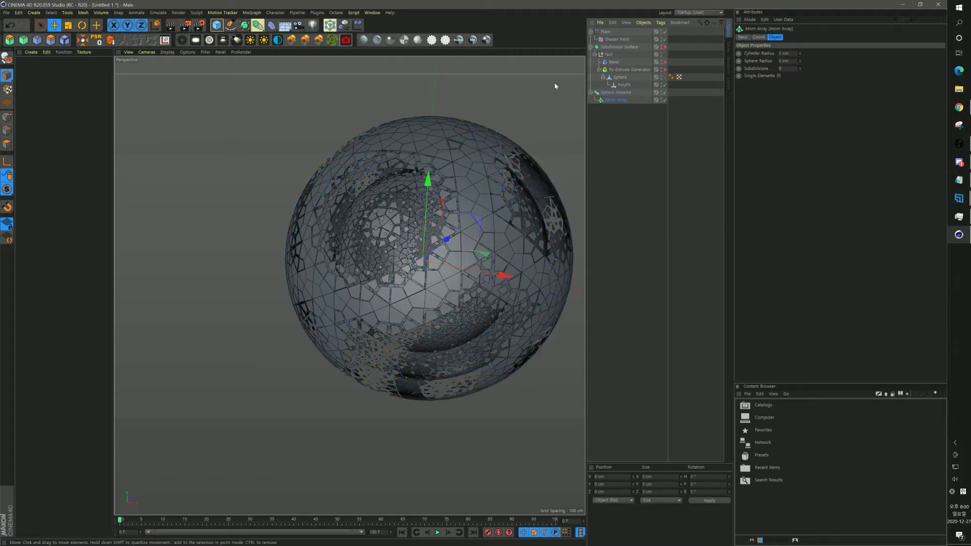
pyautogui.hotkey('ctrl', 'z')
pyautogui.keyDown('alt'); pyautogui.moveTo(261, 27); pyautogui.dragTo(348, 39); pyautogui.keyUp('alt')
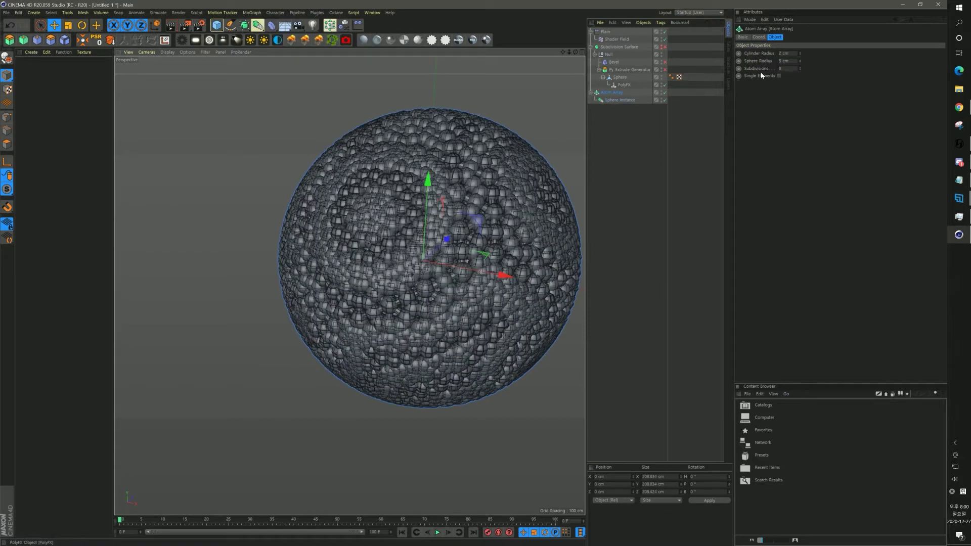
# - Set the Atom Array's cylinder radius and sphere radius to 0.2 cm
pyautogui.moveTo(791, 53); pyautogui.dragTo(689, 50)
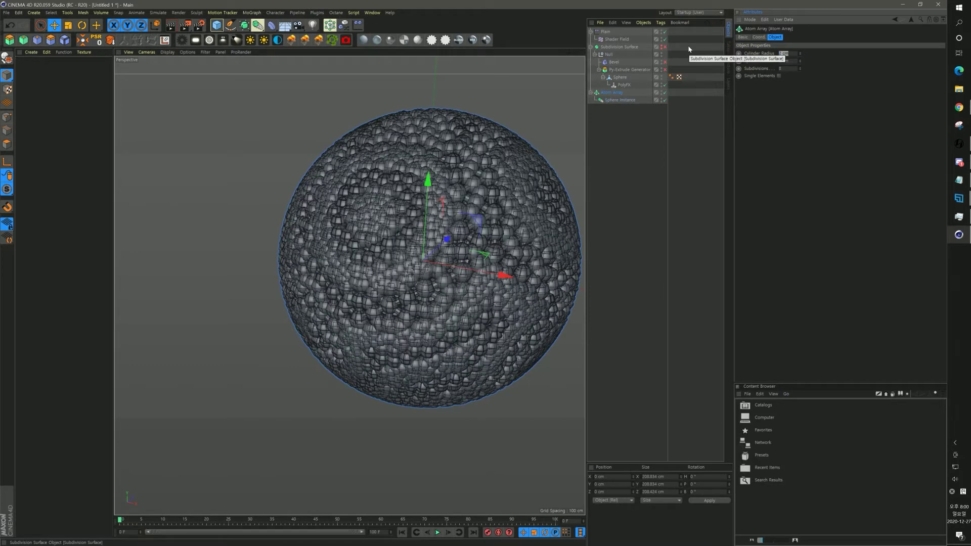
pyautogui.press('BackSpace')
pyautogui.press('Tab')
pyautogui.write('.2')
pyautogui.press('Return')
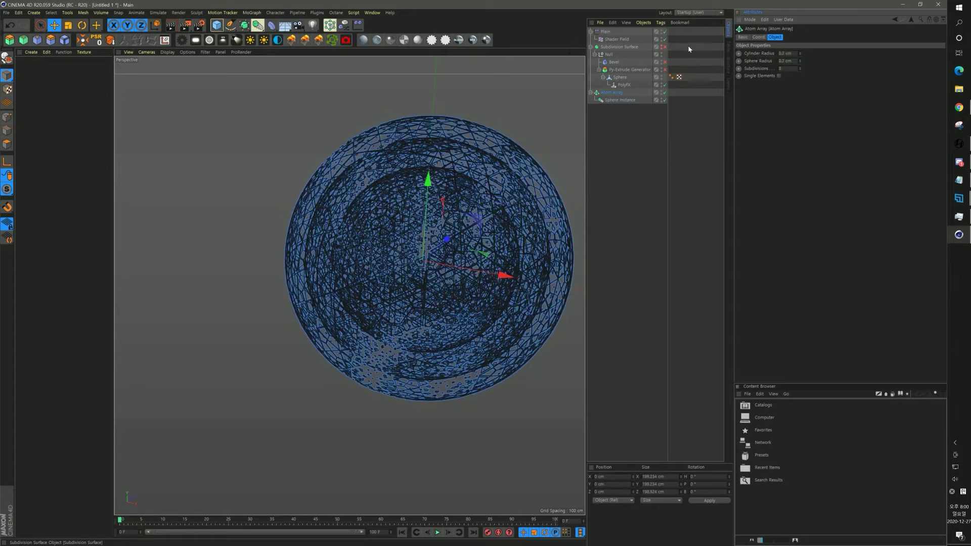
# - Deselect everything, switch the viewport to Gouraud Shading without lines and inspect the Atom Array struts up close
pyautogui.click(253, 174)
pyautogui.scroll(5, 436, 244)
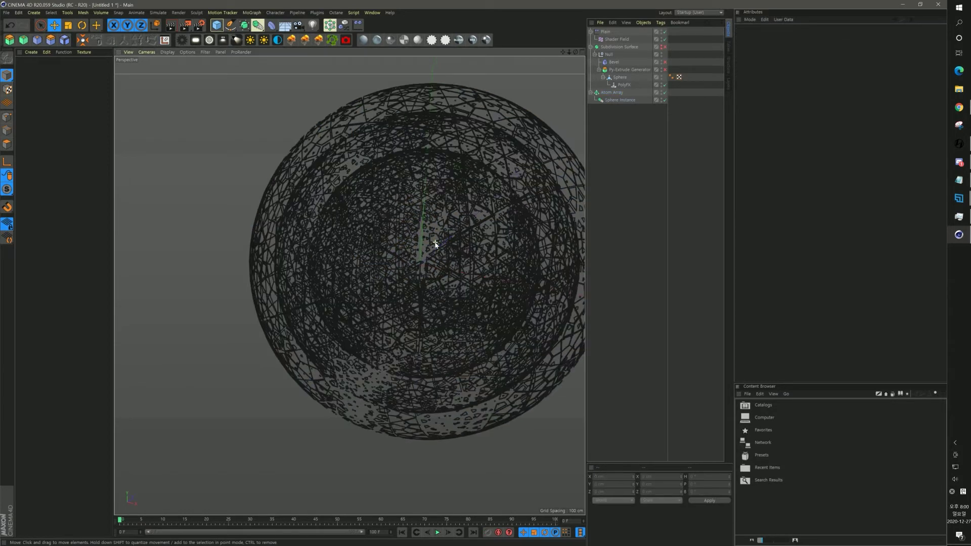
pyautogui.press('n')
pyautogui.press('a')
pyautogui.scroll(-5, 438, 239)
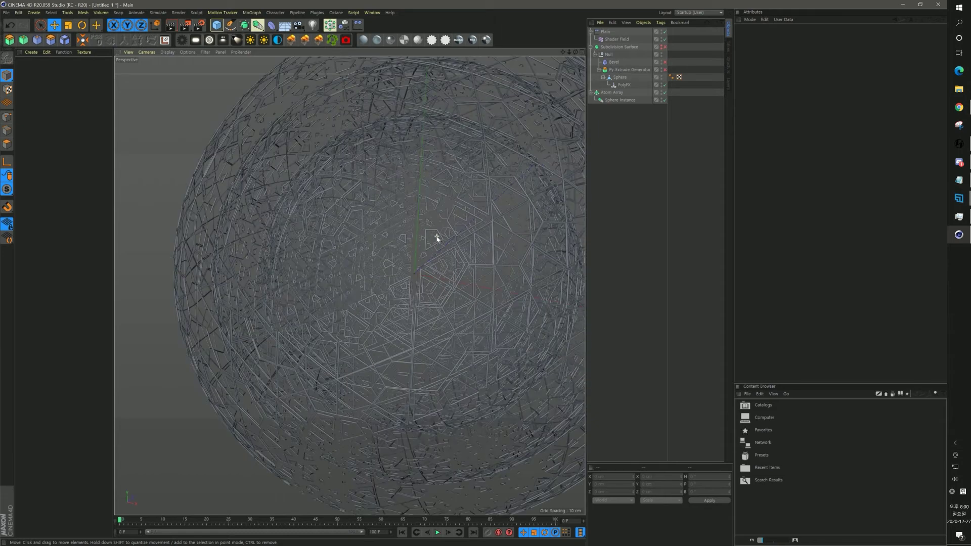
pyautogui.scroll(5, 438, 182)
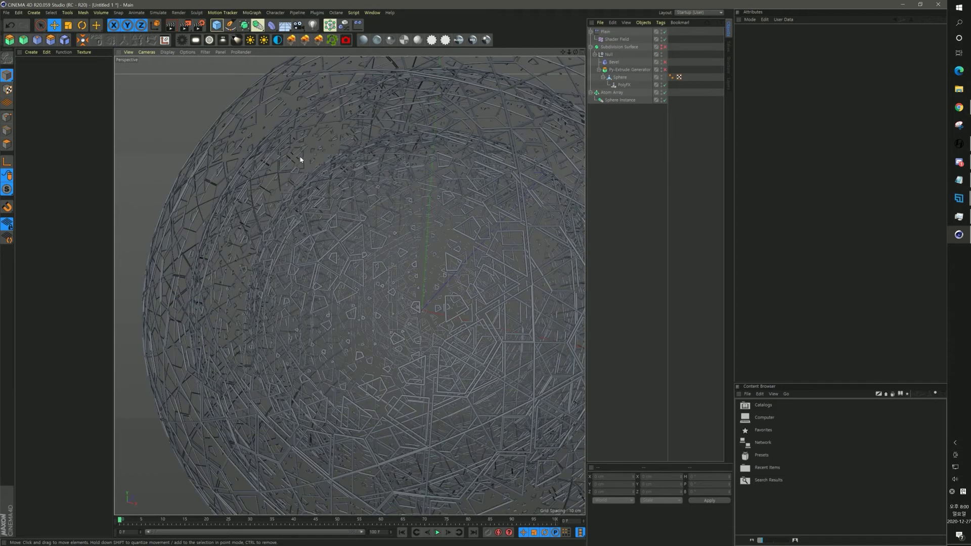
pyautogui.scroll(-2, 454, 281)
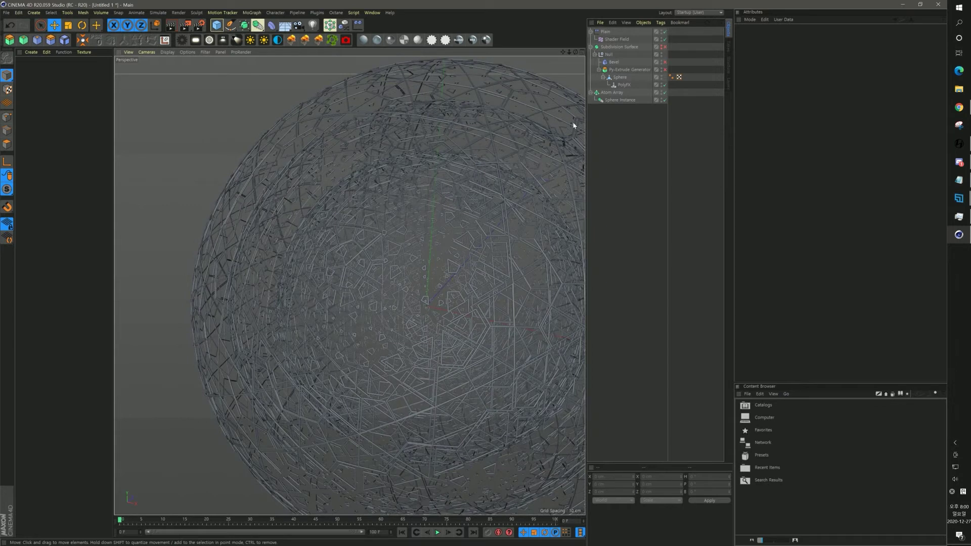
# - Group the Sphere and PolyFX into a null, placing PolyFX above the Sphere as its sibling
pyautogui.click(620, 77)
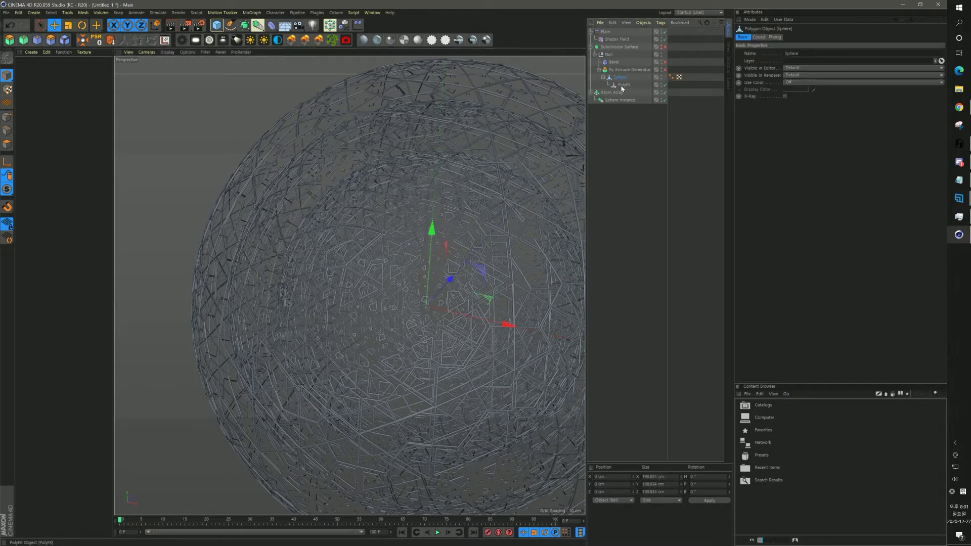
pyautogui.keyDown('ctrl'); pyautogui.click(622, 85); pyautogui.keyUp('ctrl')
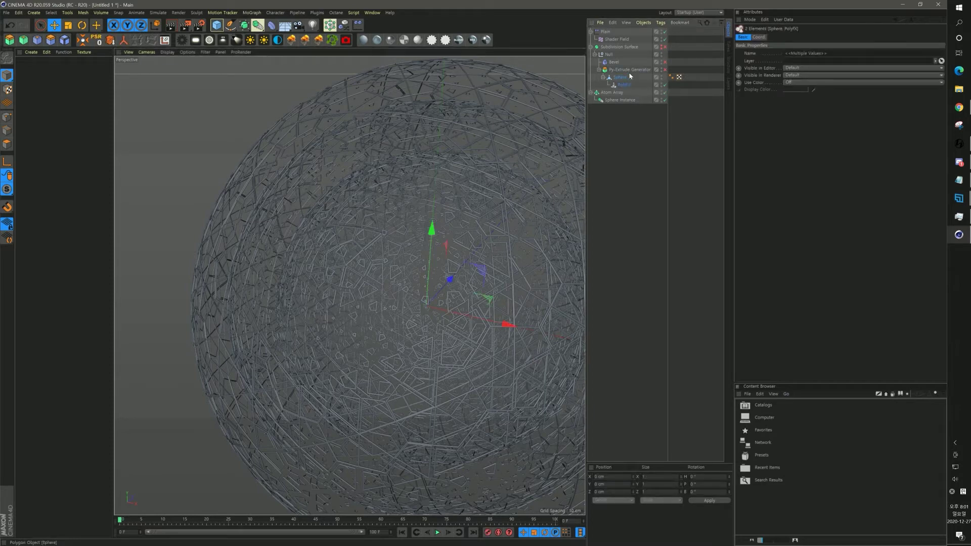
pyautogui.hotkey('alt', 'g')
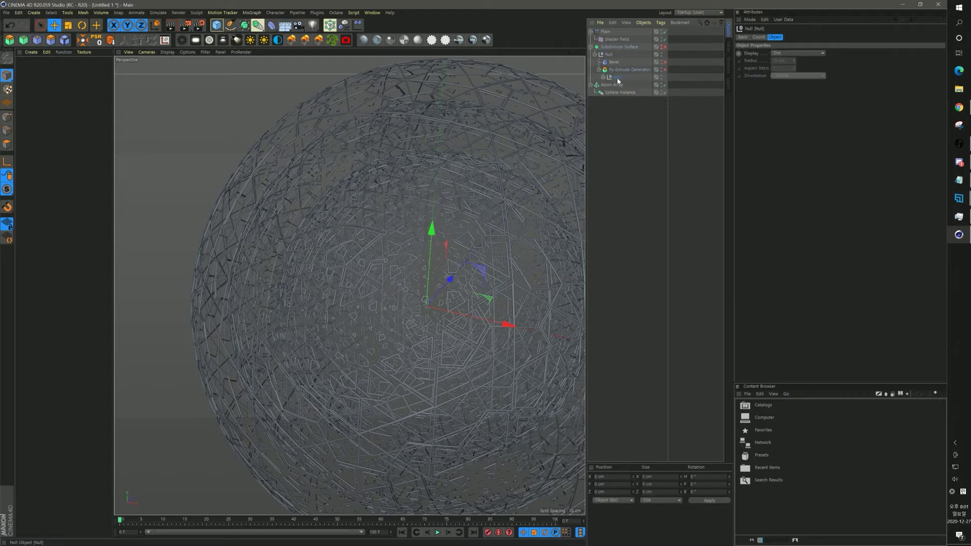
pyautogui.click(603, 77)
pyautogui.click(630, 93)
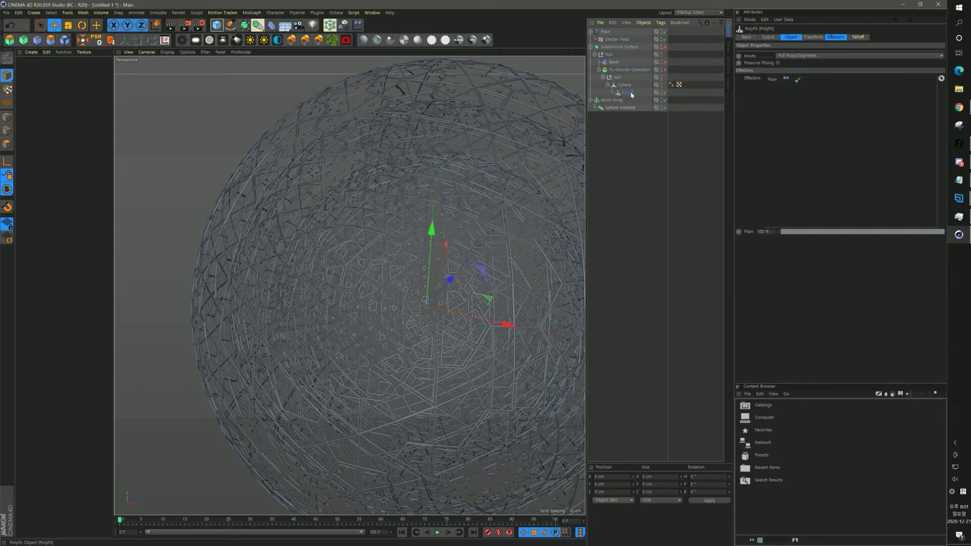
pyautogui.moveTo(628, 93); pyautogui.dragTo(622, 84)
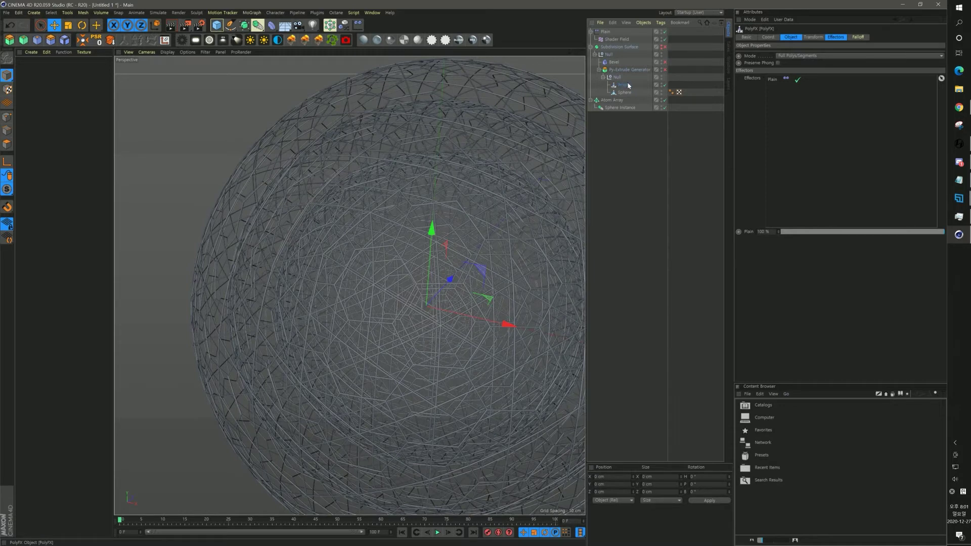
# - Show and hide the Subdivision Surface hierarchy to compare the layered sphere with the Atom Array struts
pyautogui.keyDown('alt'); pyautogui.click(661, 47); pyautogui.keyUp('alt')
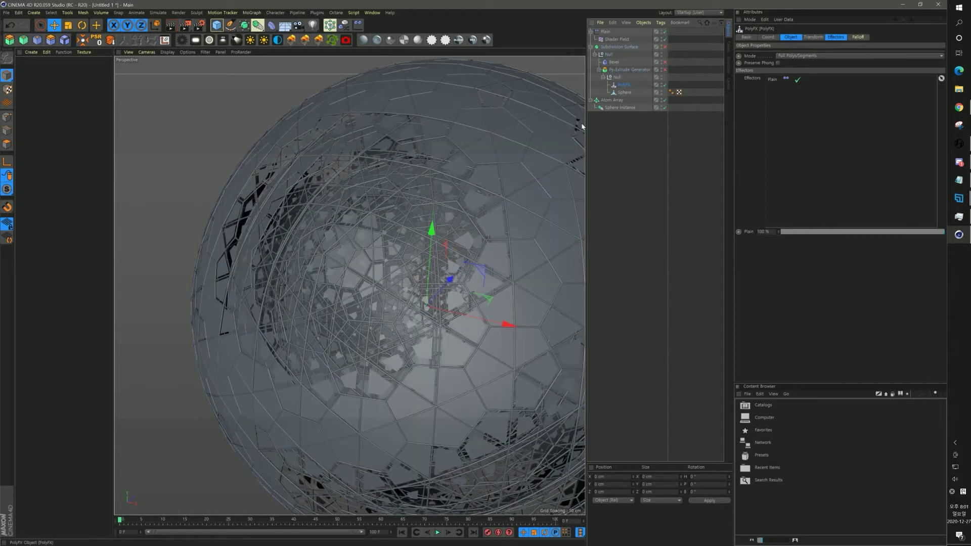
pyautogui.scroll(-5, 448, 185)
pyautogui.scroll(6, 483, 230)
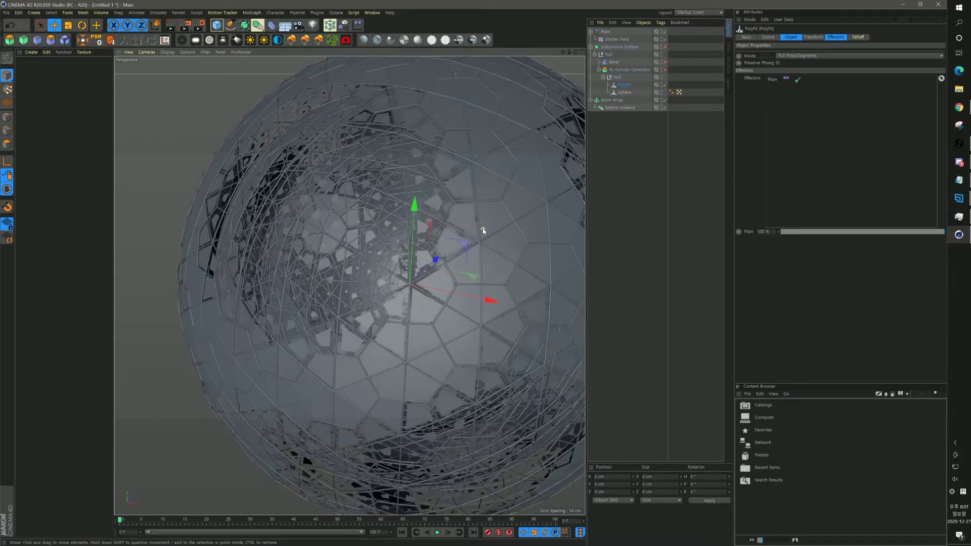
pyautogui.scroll(1, 483, 230)
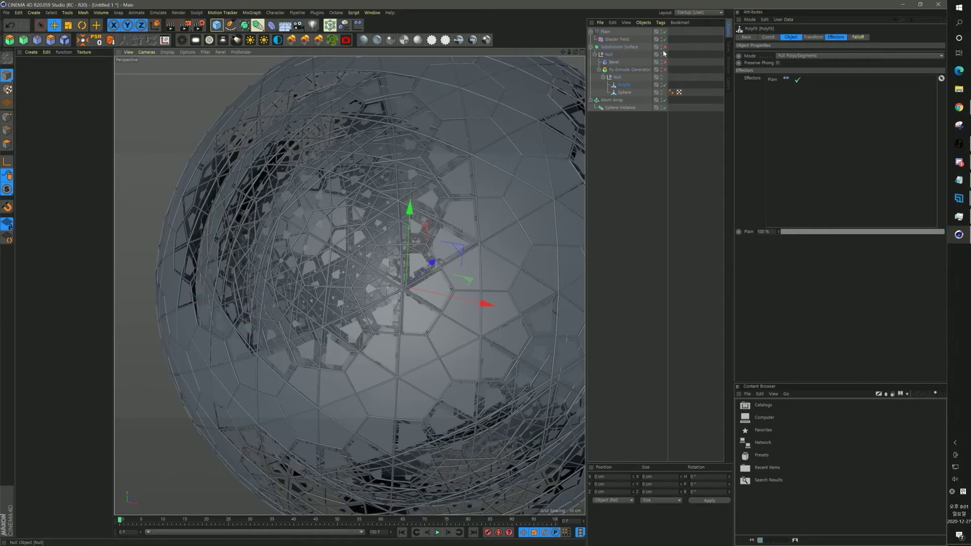
pyautogui.keyDown('alt'); pyautogui.click(663, 46); pyautogui.keyUp('alt')
pyautogui.scroll(-2, 429, 219)
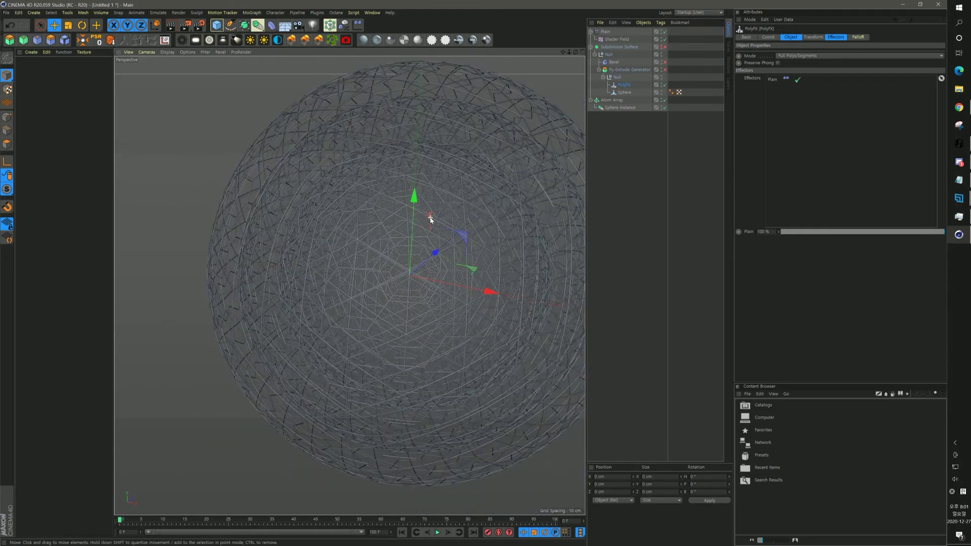
# - Make the Subdivision Surface hierarchy visible again and turn on the Py-Extrude Generator
pyautogui.keyDown('alt'); pyautogui.moveTo(389, 229); pyautogui.dragTo(410, 211); pyautogui.keyUp('alt')
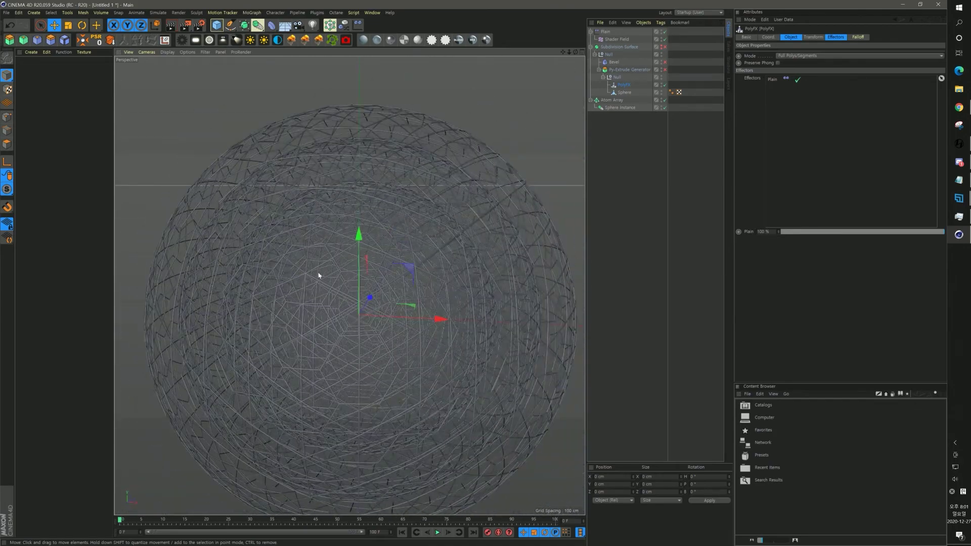
pyautogui.scroll(-3, 423, 322)
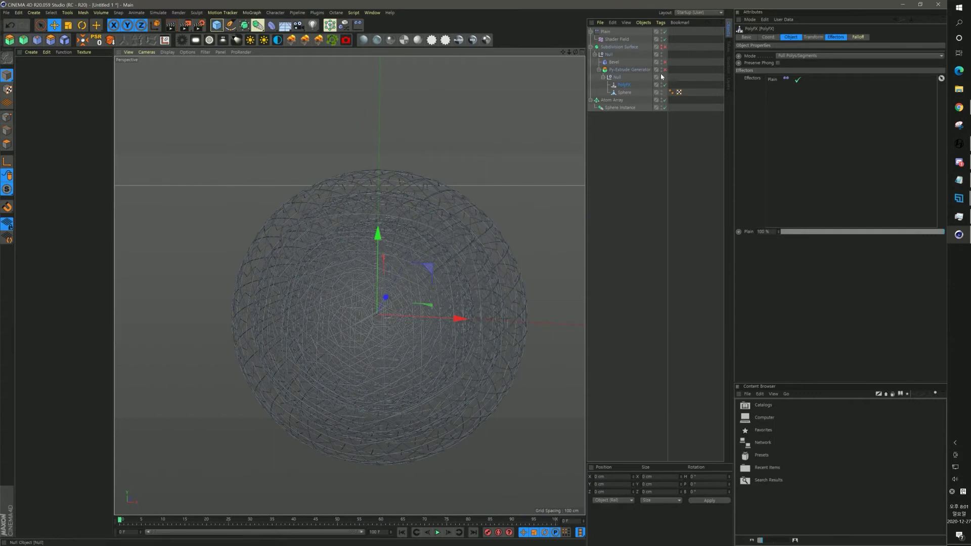
pyautogui.click(662, 48)
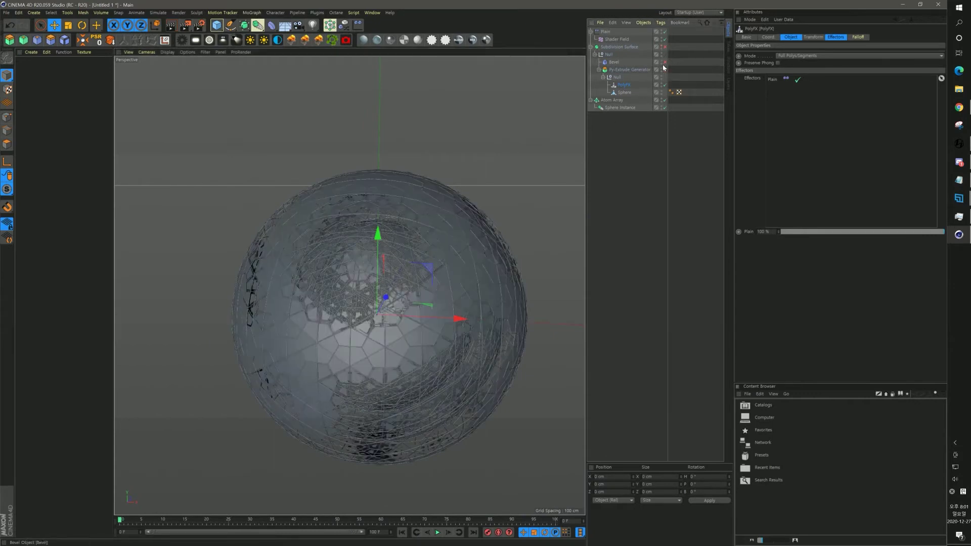
pyautogui.click(664, 69)
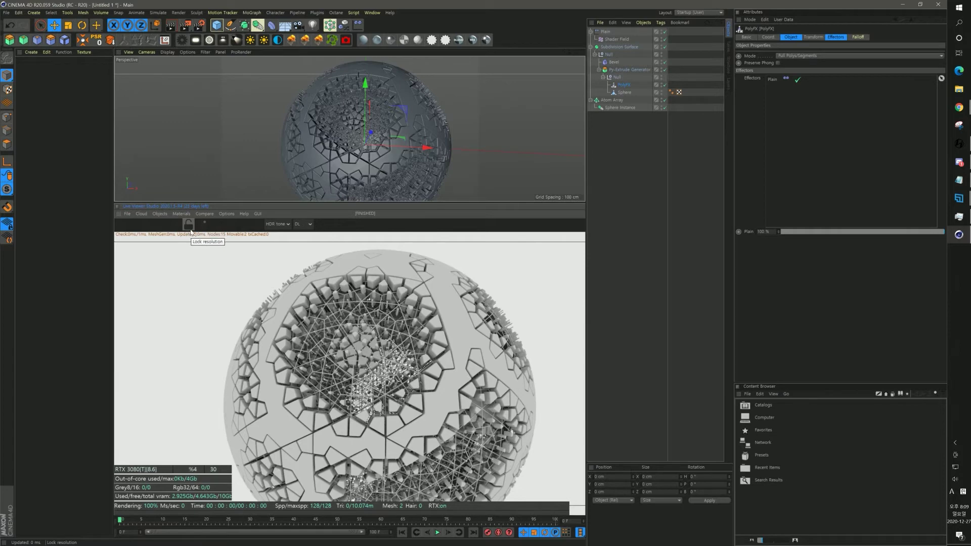
# - Lock the Live Viewer to the render resolution and reduce its preview scale
pyautogui.click(188, 226)
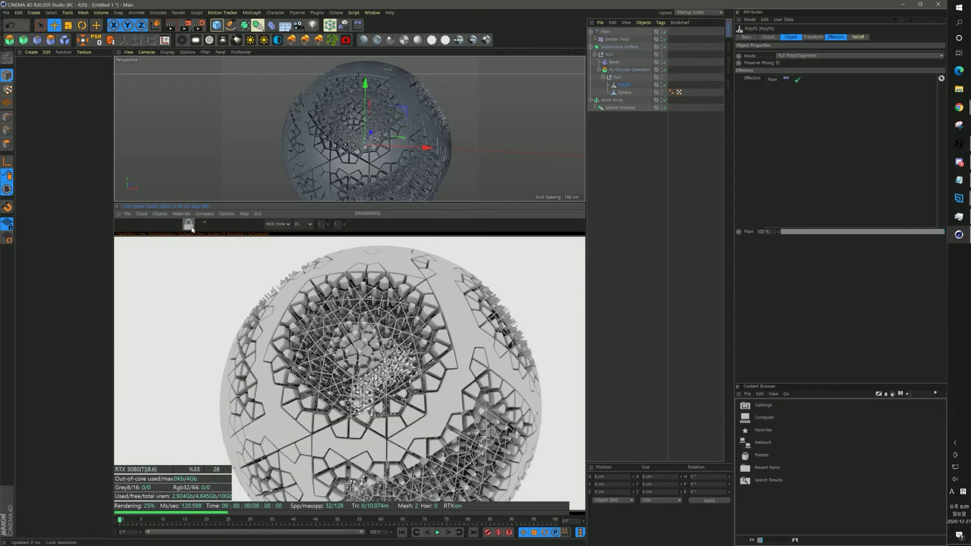
pyautogui.click(327, 227)
pyautogui.click(327, 227)
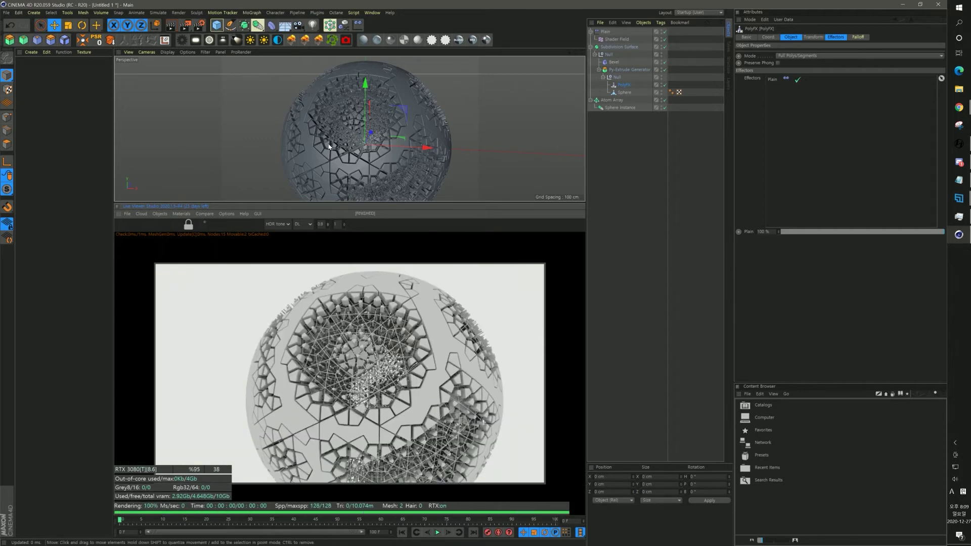
# - Set the render output size to 1080 by 1080 pixels in the render settings
pyautogui.click(204, 29)
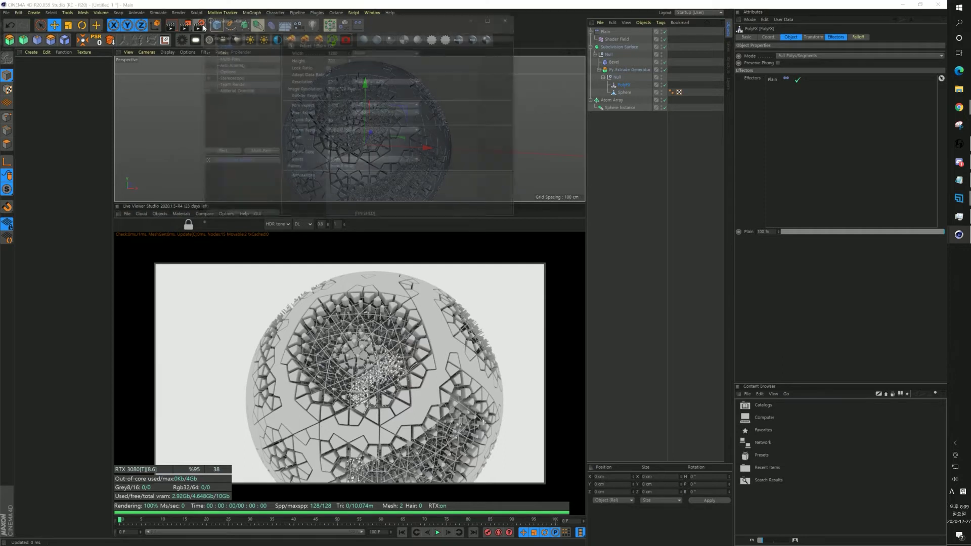
pyautogui.write('10')
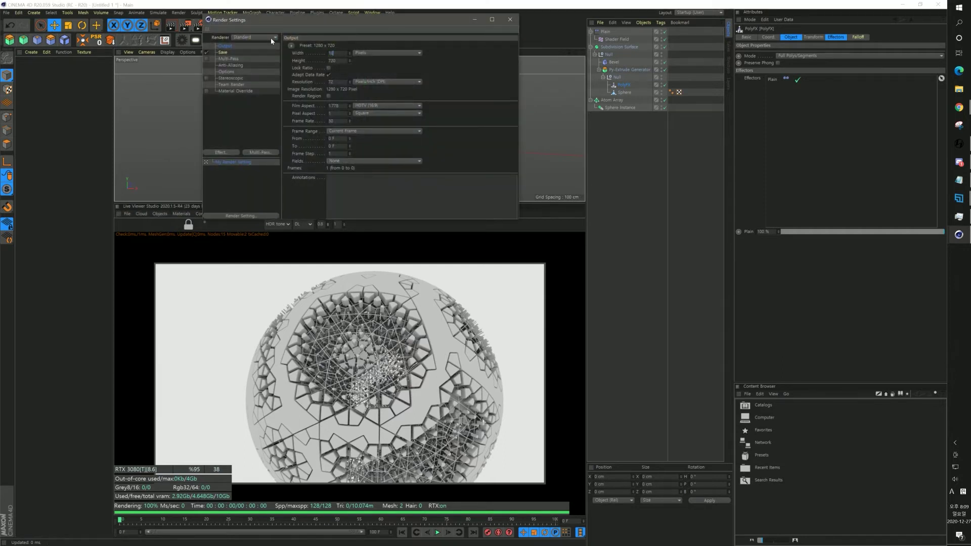
pyautogui.write('80')
pyautogui.press('Tab')
pyautogui.press('Tab')
pyautogui.write('1080')
pyautogui.press('Return')
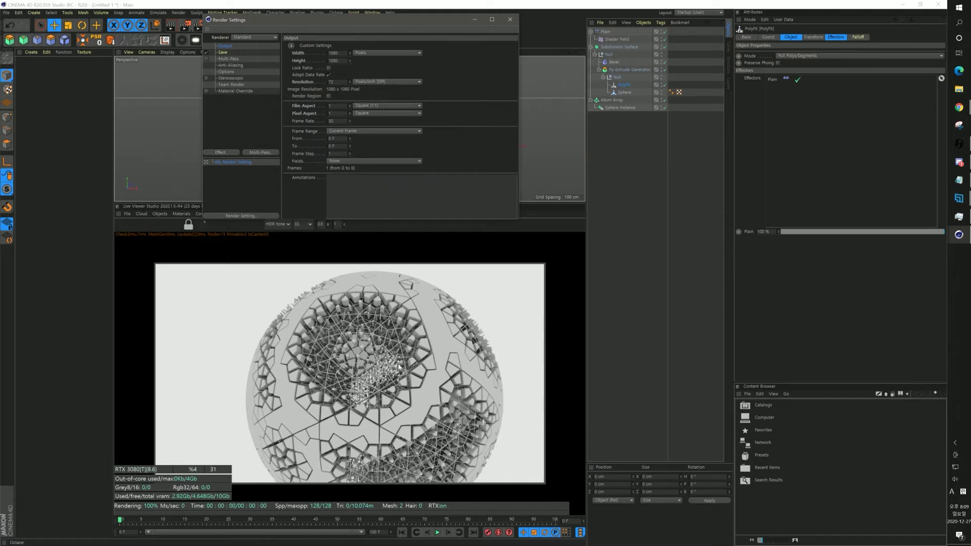
# - Set the output frame rate to 25 and the frame range from 0 to 99
pyautogui.doubleClick(330, 121)
pyautogui.write('25')
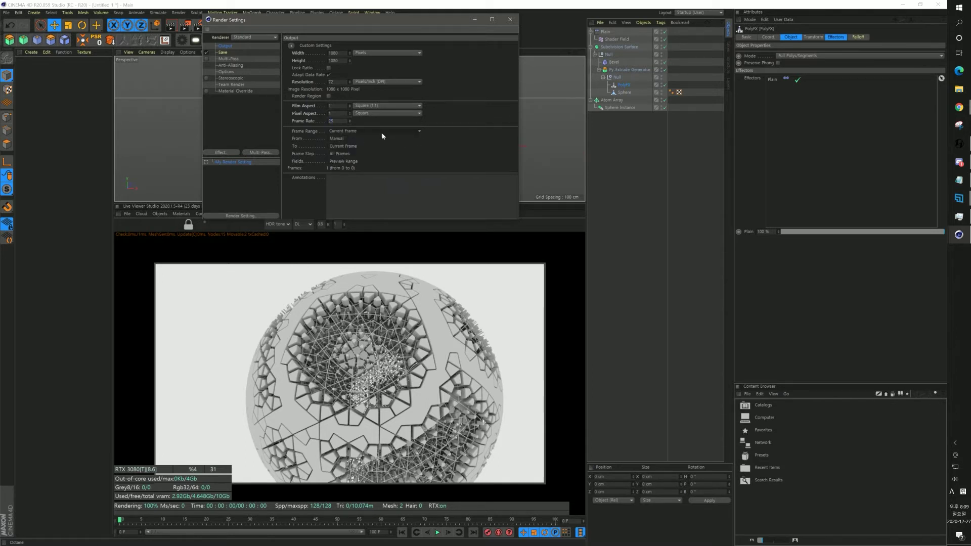
pyautogui.click(382, 132)
pyautogui.click(361, 154)
pyautogui.write('99')
pyautogui.press('Return')
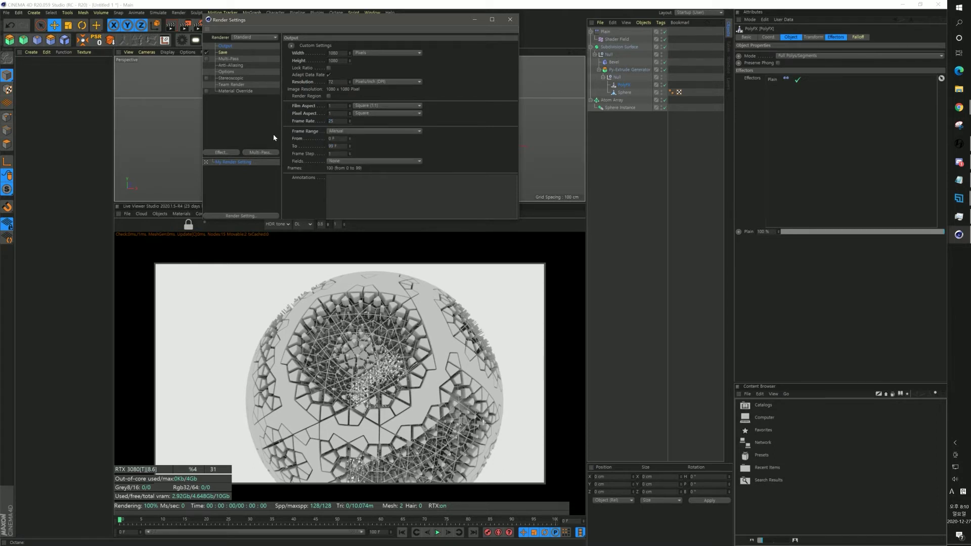
# - Set the renderer to Octane Renderer, close the render settings and enlarge the Live Viewer
pyautogui.click(241, 39)
pyautogui.click(256, 80)
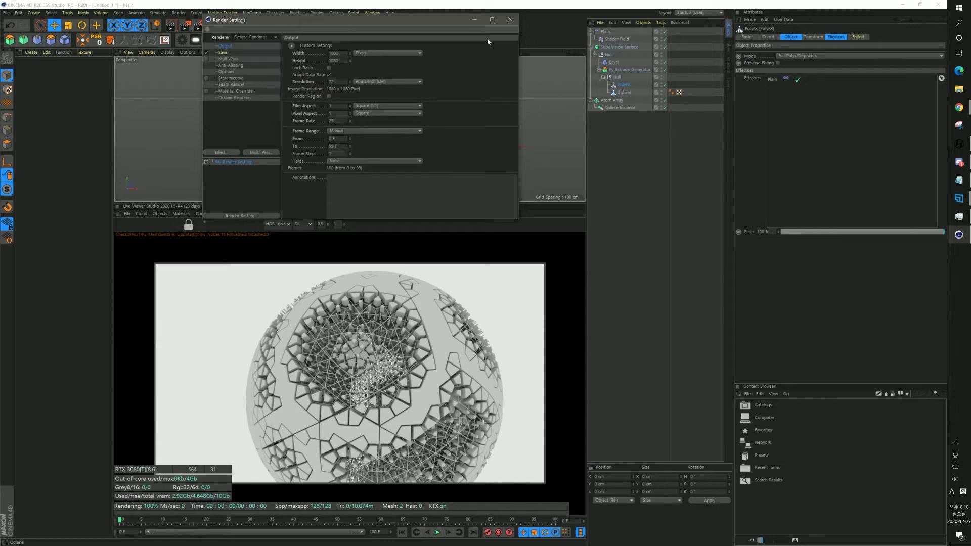
pyautogui.click(510, 20)
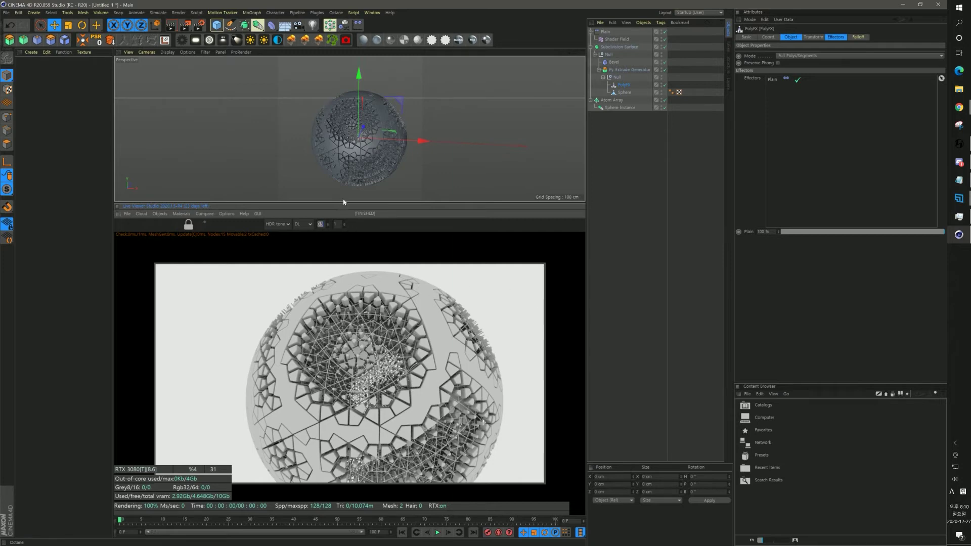
pyautogui.moveTo(341, 202); pyautogui.dragTo(342, 152)
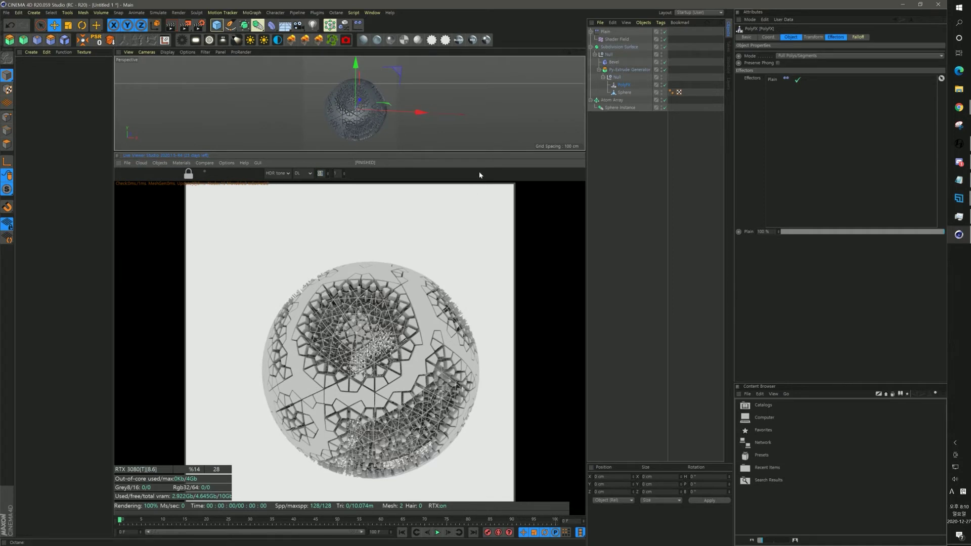
# - Add an Octane camera and set its focal length to Tele (135 mm)
pyautogui.click(345, 41)
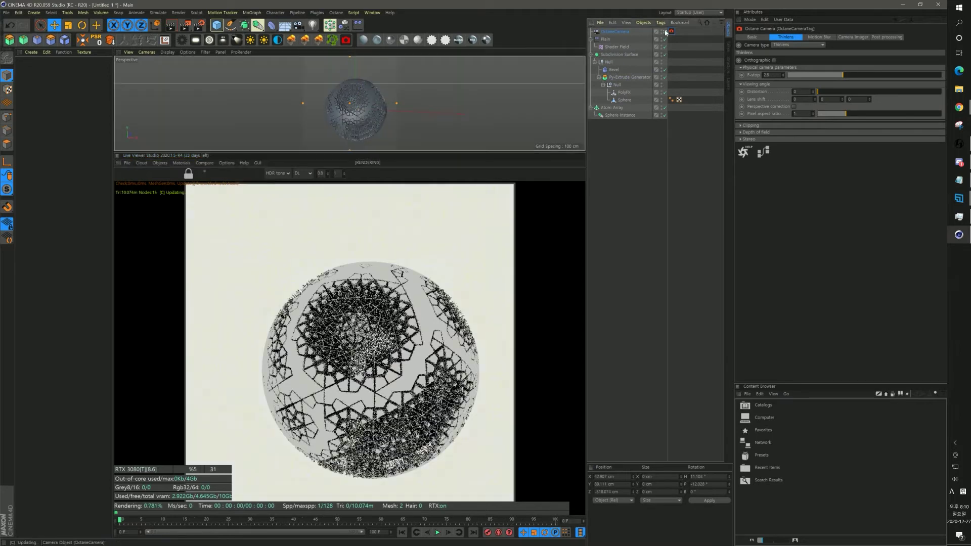
pyautogui.click(615, 32)
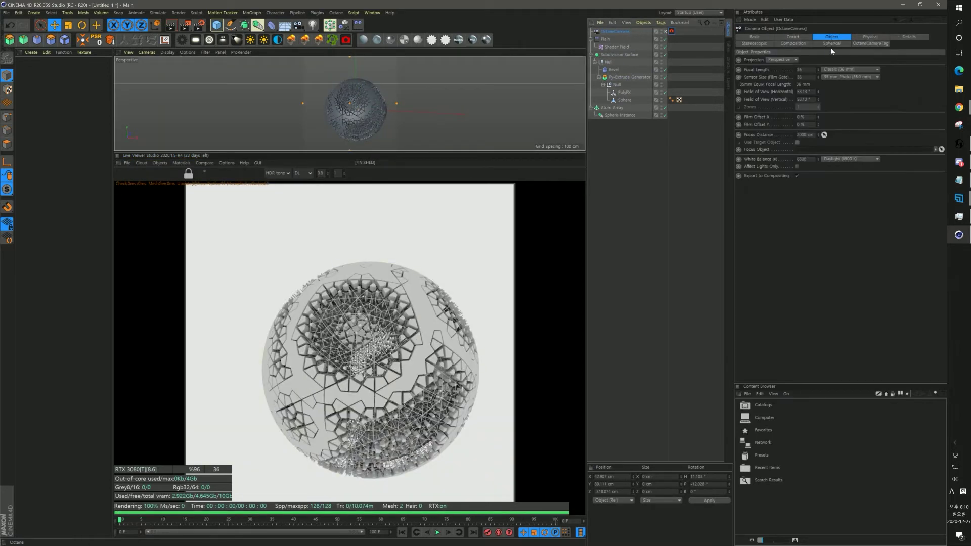
pyautogui.click(837, 69)
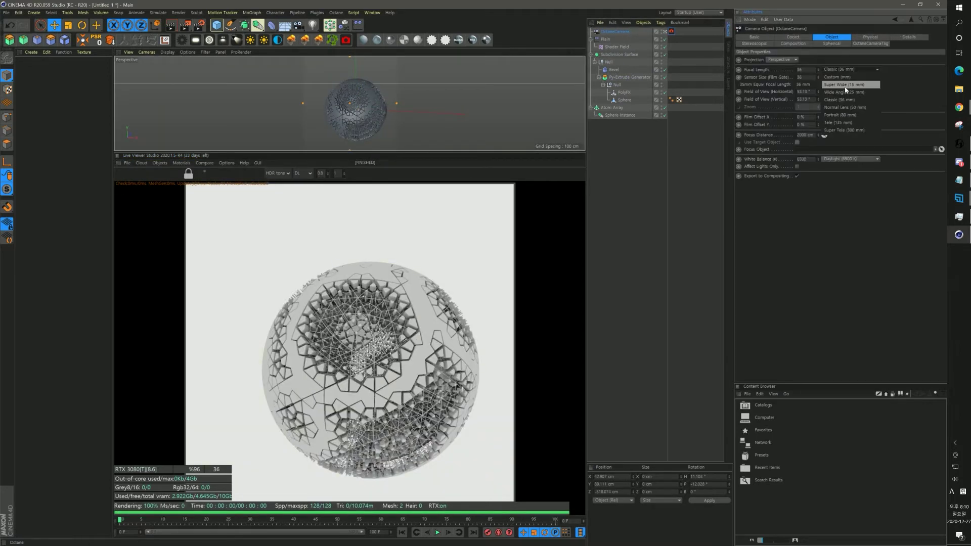
pyautogui.click(845, 125)
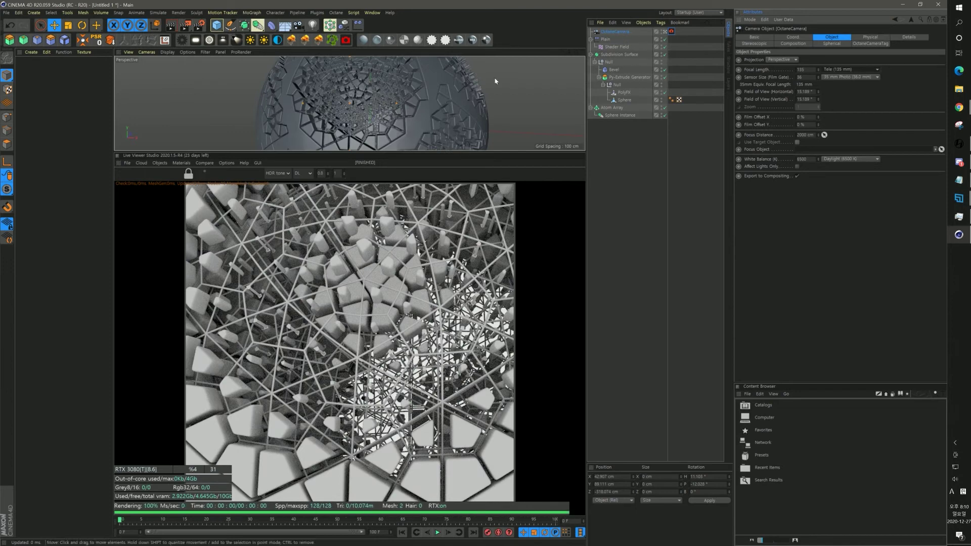
# - Enlarge the perspective viewport and pull the camera back until the whole sphere is in frame
pyautogui.moveTo(321, 156); pyautogui.dragTo(324, 325)
pyautogui.scroll(-10, 356, 210)
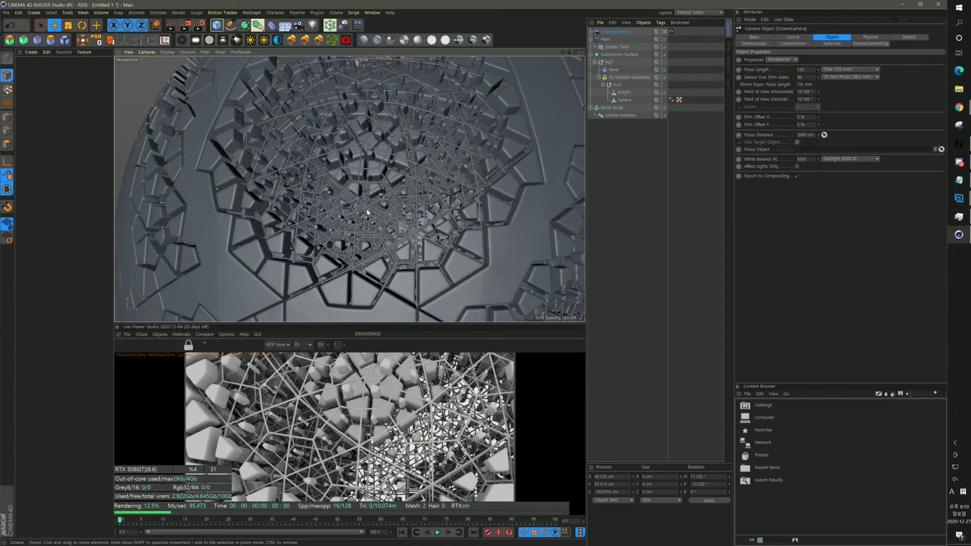
pyautogui.keyDown('alt'); pyautogui.moveTo(364, 229); pyautogui.dragTo(331, 235, button='right'); pyautogui.keyUp('alt')
pyautogui.keyDown('alt'); pyautogui.moveTo(389, 210); pyautogui.dragTo(441, 207); pyautogui.keyUp('alt')
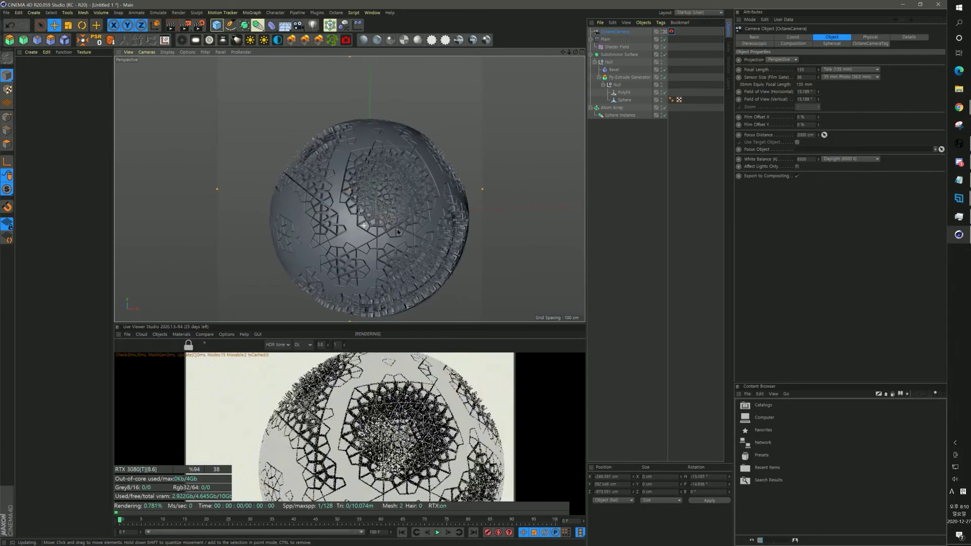
pyautogui.keyDown('alt'); pyautogui.moveTo(445, 166); pyautogui.dragTo(439, 141, button='middle'); pyautogui.keyUp('alt')
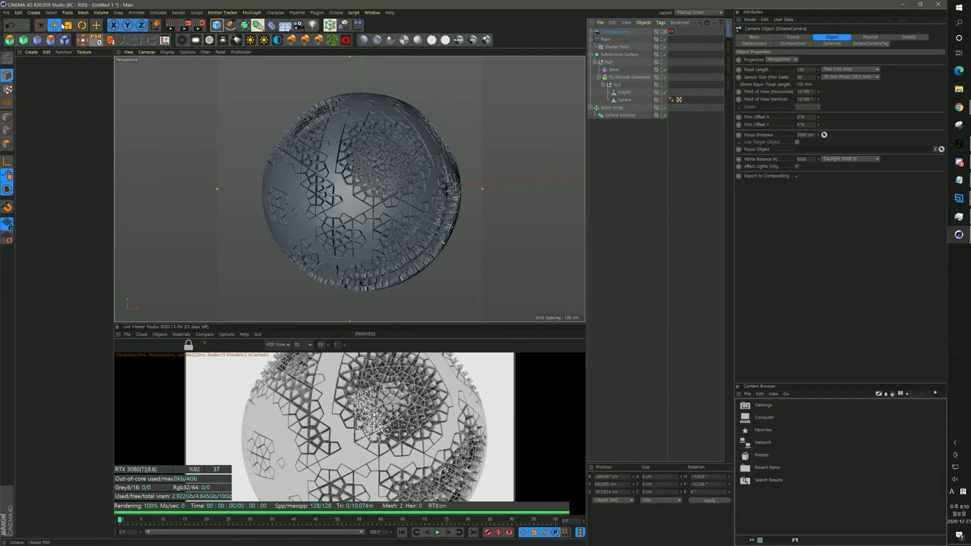
# - Reset the Octane camera's PSR, try a Z position of -600 cm, and settle on -1000 cm
pyautogui.click(34, 12)
pyautogui.moveTo(75, 19)
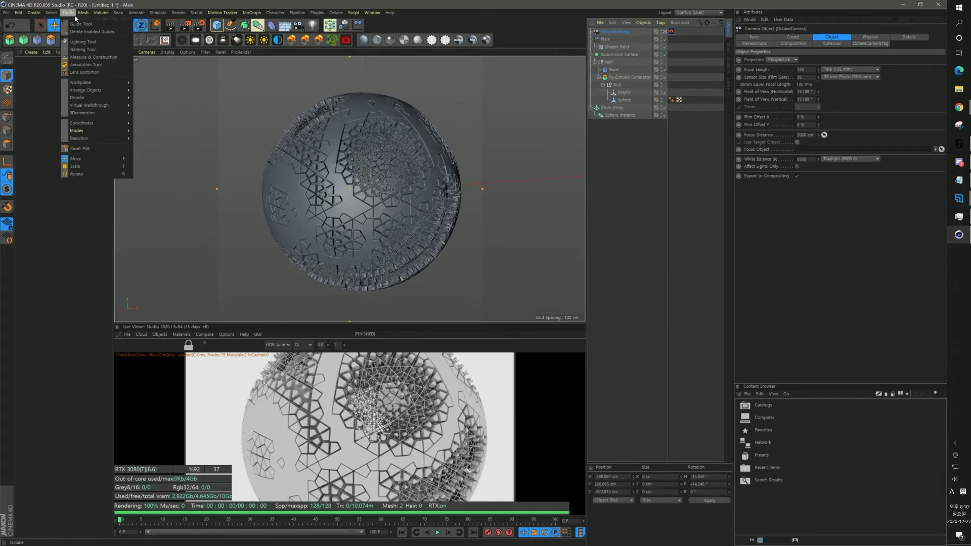
pyautogui.click(86, 150)
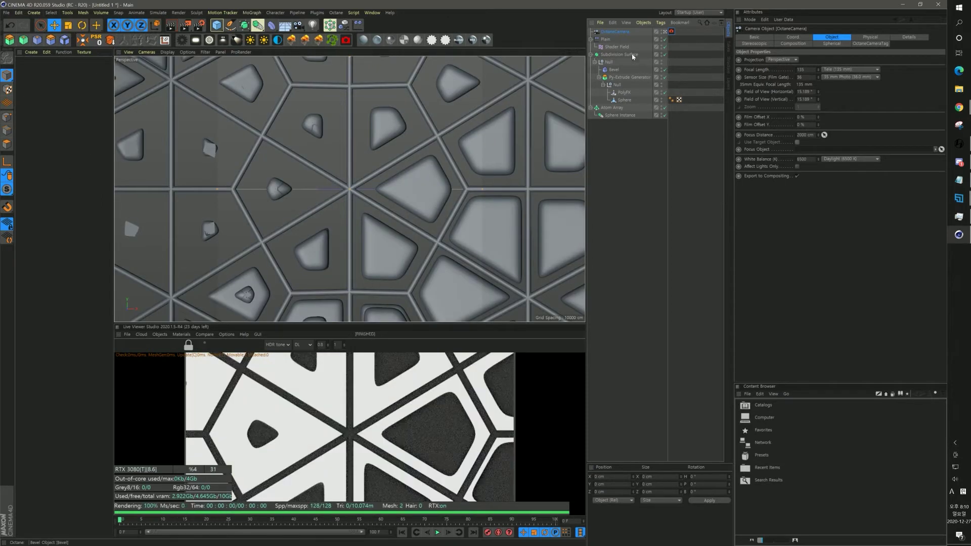
pyautogui.click(793, 36)
pyautogui.moveTo(770, 75); pyautogui.dragTo(636, 71)
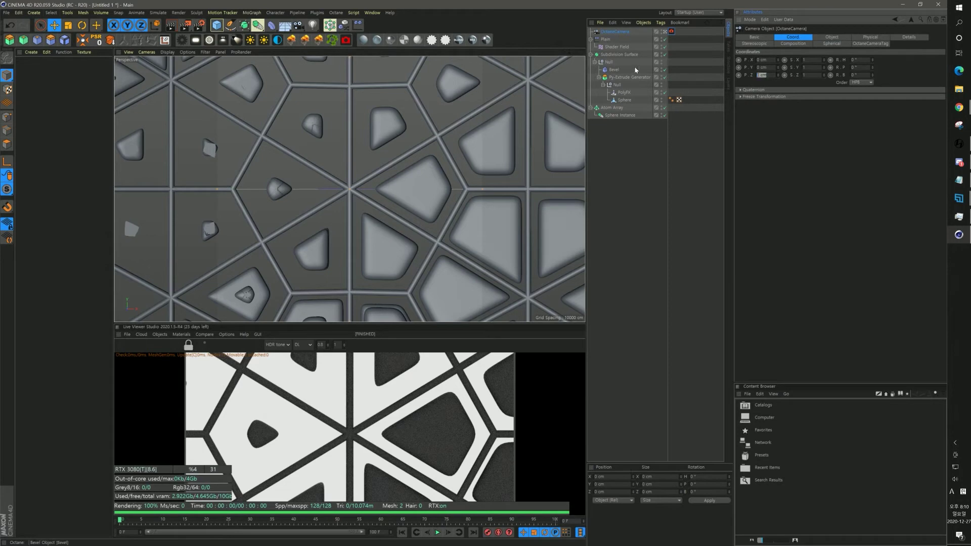
pyautogui.write('-600')
pyautogui.press('Return')
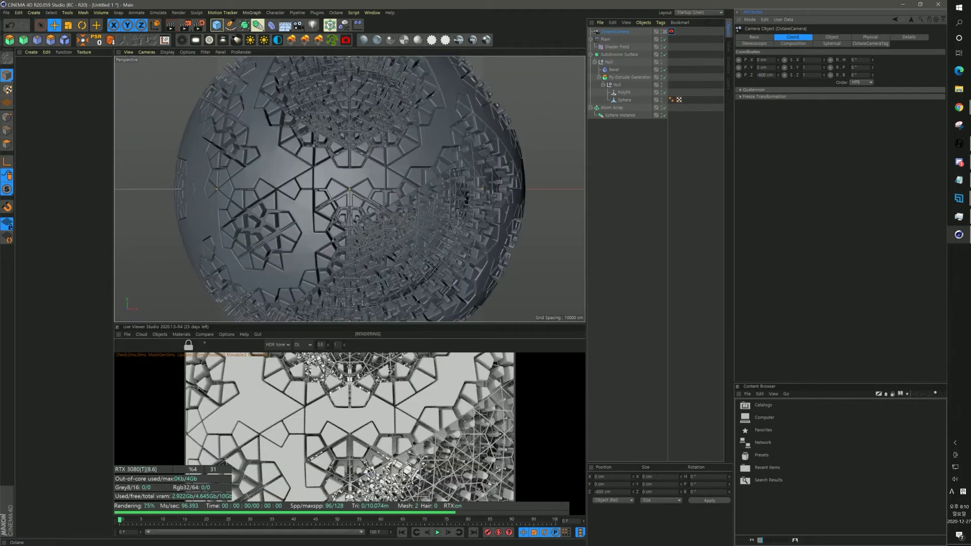
pyautogui.moveTo(773, 75); pyautogui.dragTo(672, 81)
pyautogui.write('-1000')
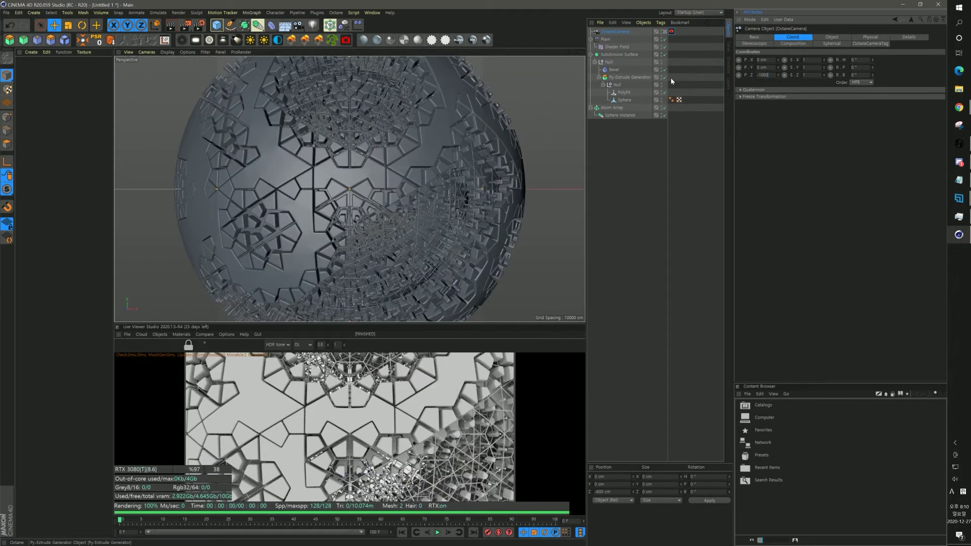
pyautogui.press('Return')
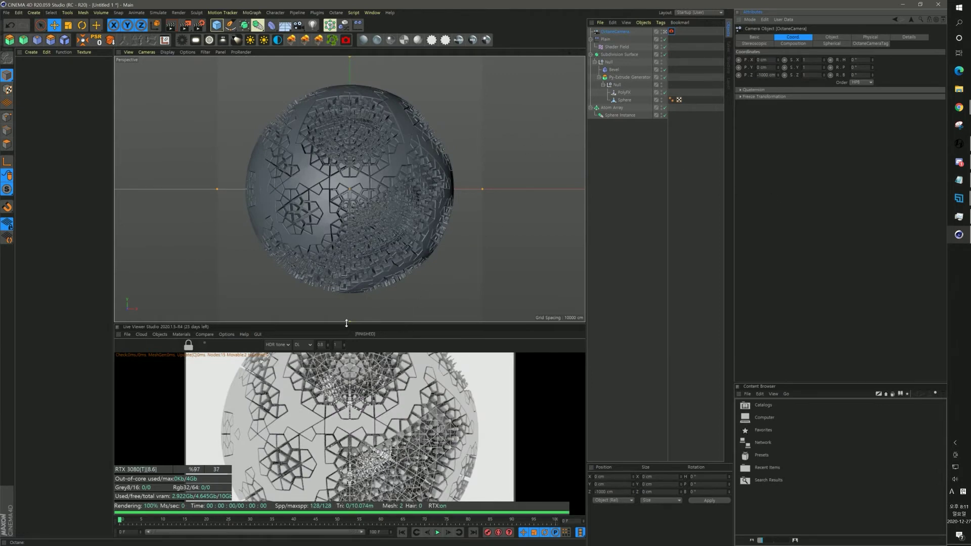
# - Make the perspective viewport slightly taller, and collapse the Plain effector and Subdivision Surface hierarchies
pyautogui.moveTo(346, 323); pyautogui.dragTo(348, 345)
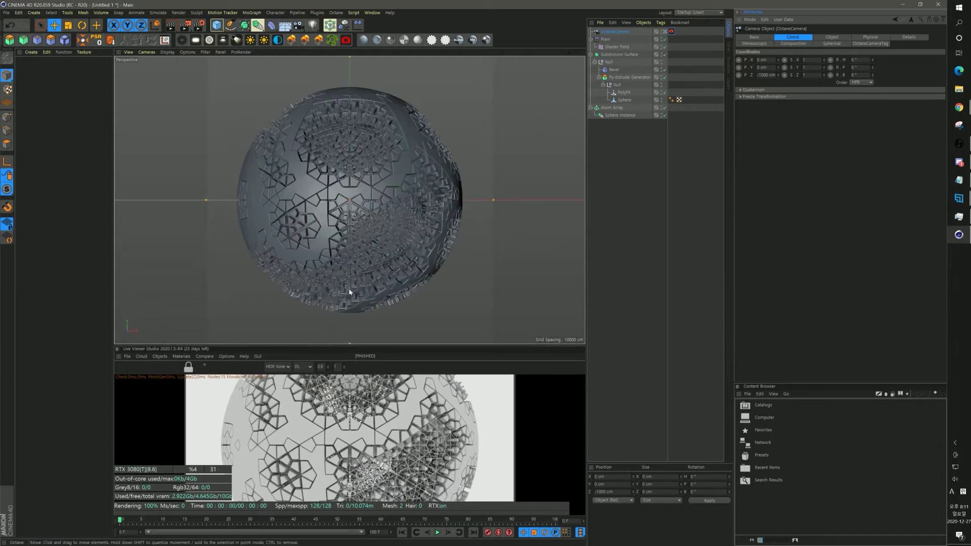
pyautogui.click(617, 172)
pyautogui.click(590, 40)
pyautogui.click(590, 47)
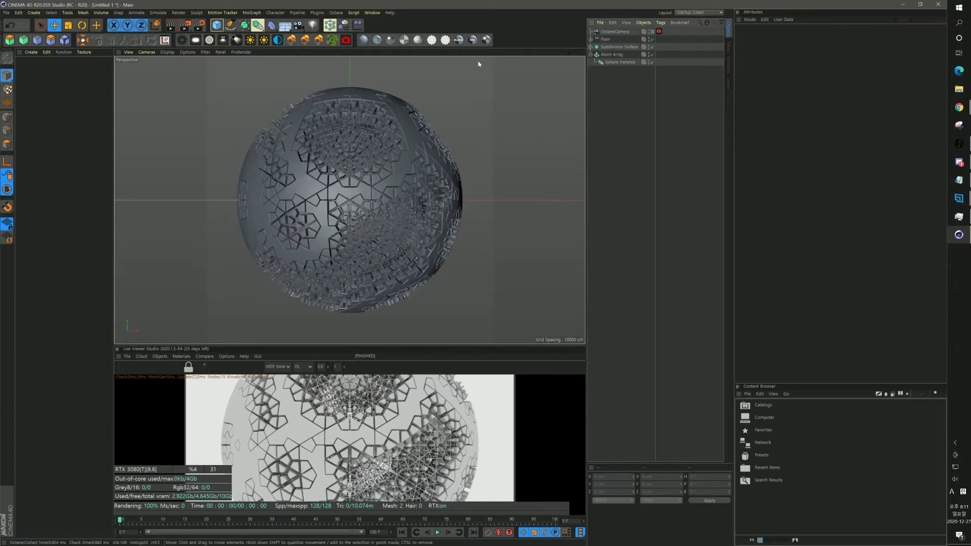
# - Add a Plane primitive with a width and height of 2000 cm
pyautogui.moveTo(216, 24); pyautogui.dragTo(280, 52)
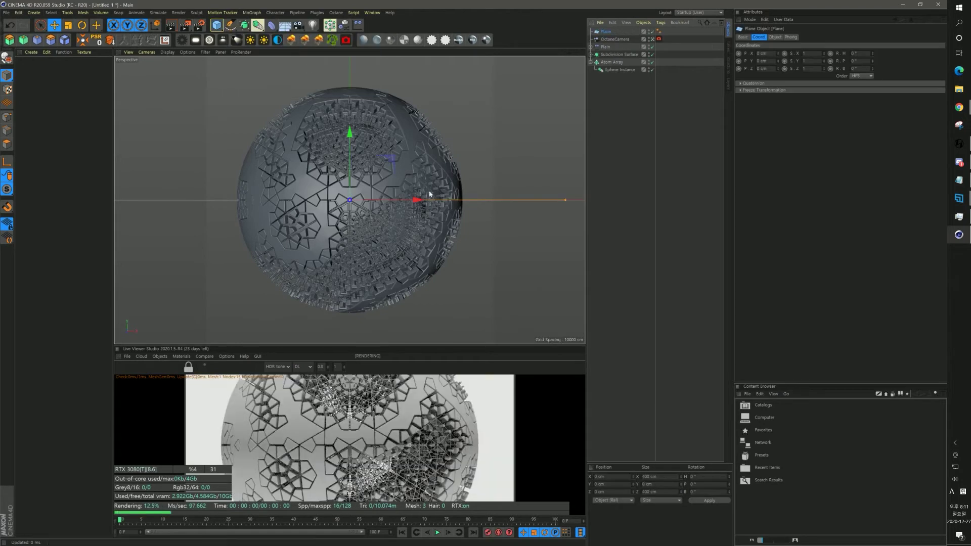
pyautogui.click(773, 38)
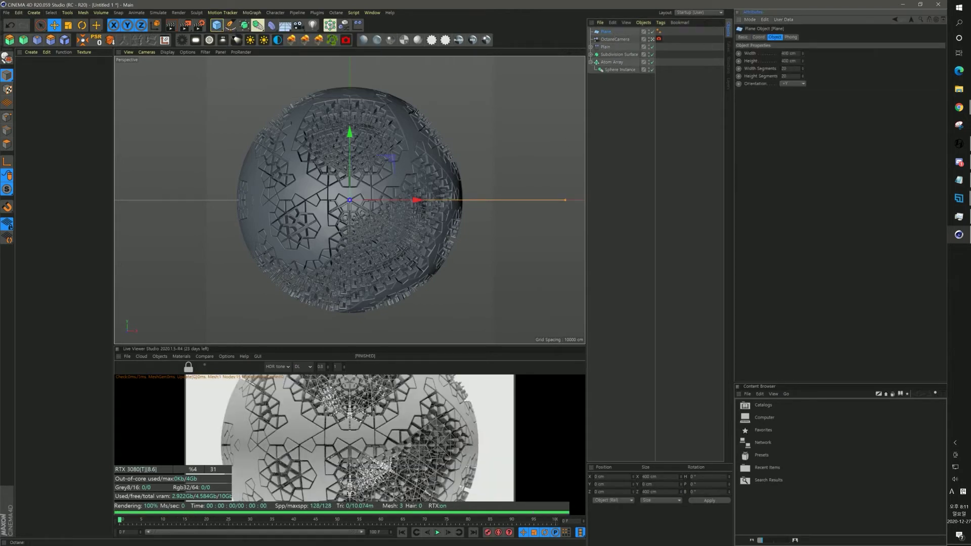
pyautogui.moveTo(796, 53); pyautogui.dragTo(659, 38)
pyautogui.write('2000')
pyautogui.press('Tab')
pyautogui.write('2000')
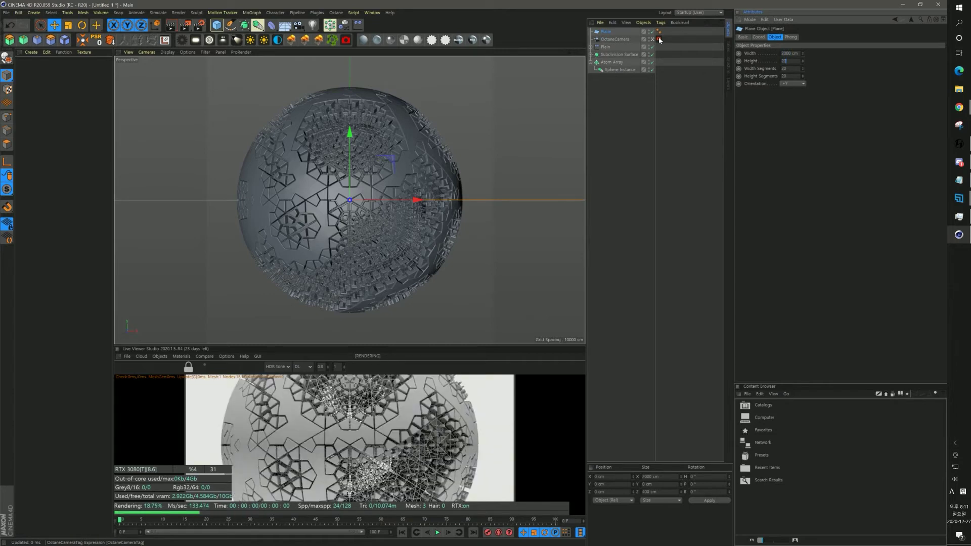
pyautogui.press('Return')
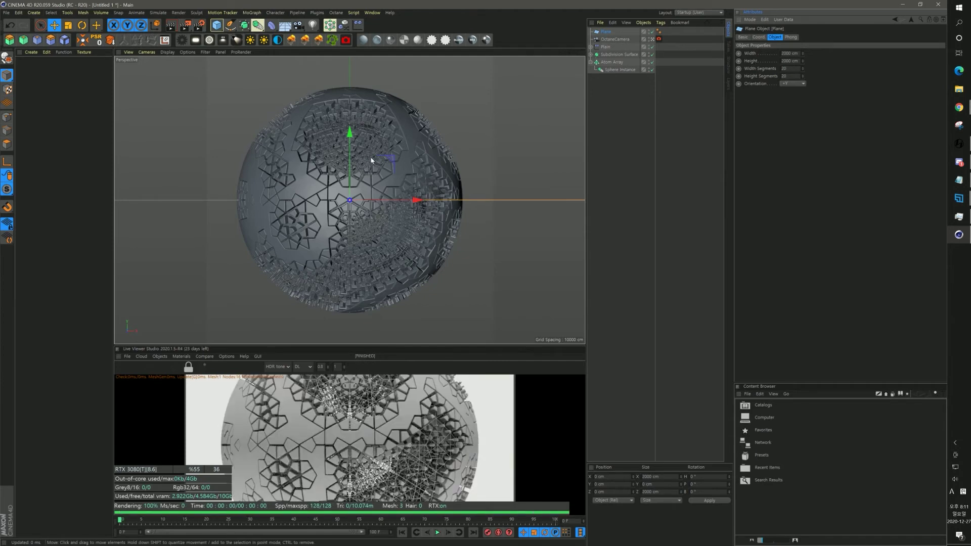
# - Leave the camera view and add a Bend deformer under the plane, sized 200 cm in X and 20 cm in Y
pyautogui.click(652, 40)
pyautogui.keyDown('alt'); pyautogui.moveTo(409, 164); pyautogui.dragTo(403, 208); pyautogui.keyUp('alt')
pyautogui.scroll(-8, 387, 189)
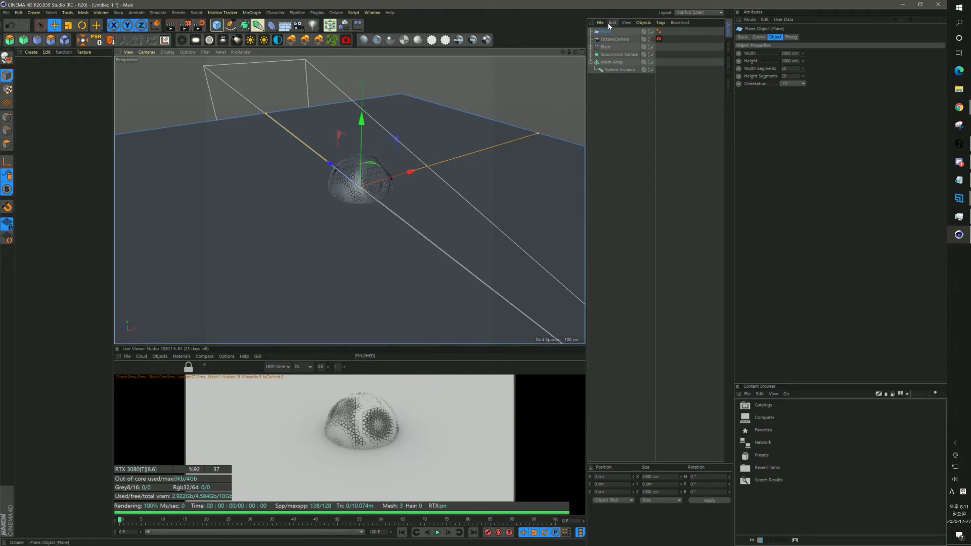
pyautogui.keyDown('shift'); pyautogui.click(271, 25); pyautogui.keyUp('shift')
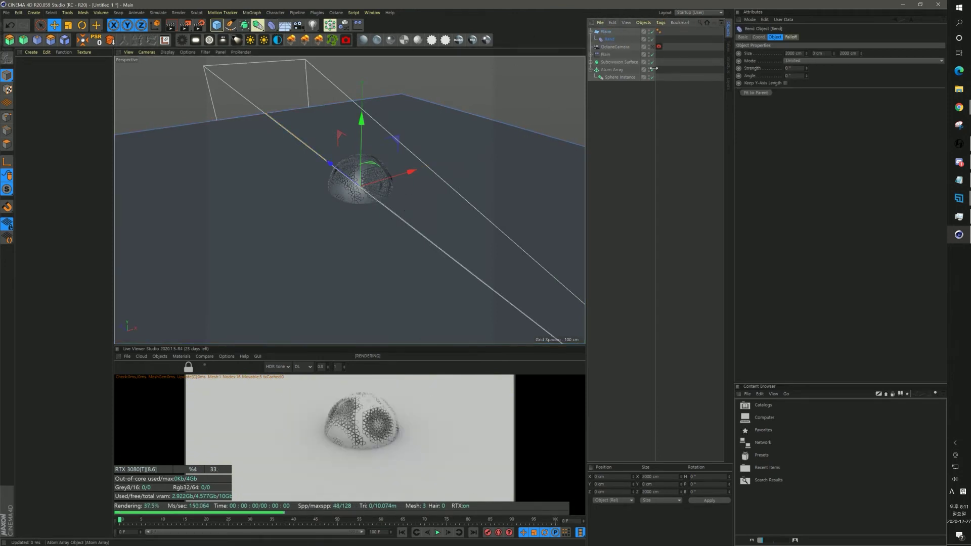
pyautogui.moveTo(801, 54); pyautogui.dragTo(682, 48)
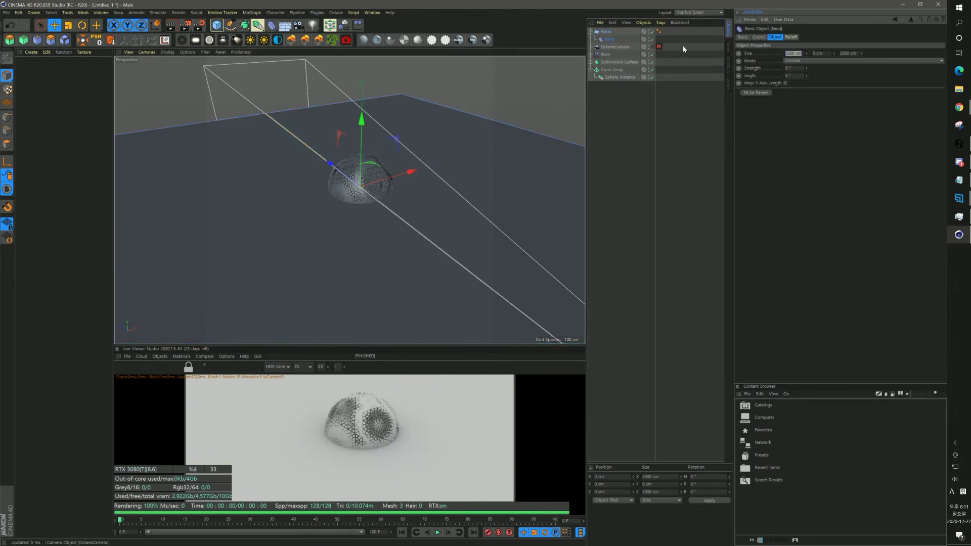
pyautogui.write('200')
pyautogui.press('Tab')
pyautogui.write('20')
pyautogui.press('Return')
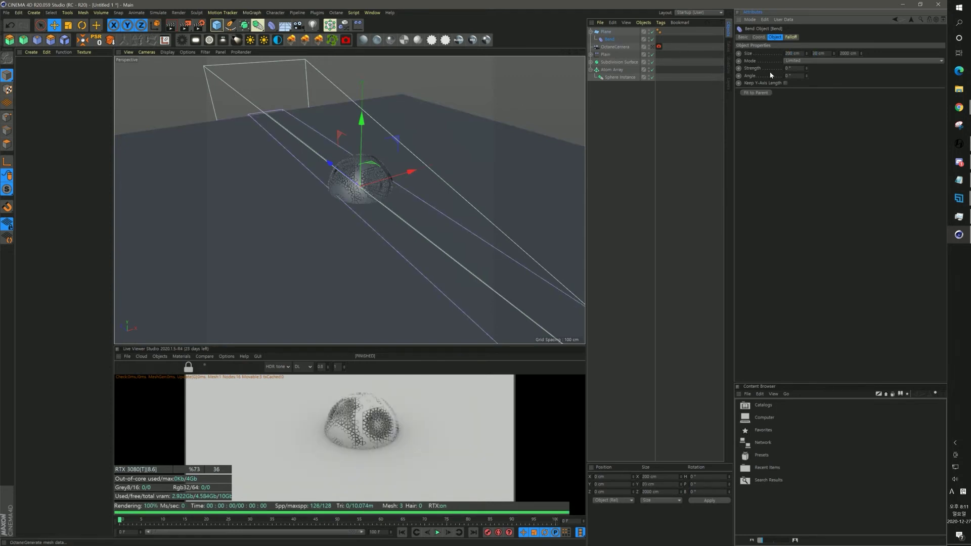
# - Set the Bend strength to 90° and rotate the deformer roughly a quarter turn in heading and in bank
pyautogui.moveTo(790, 68); pyautogui.dragTo(708, 74)
pyautogui.write('90')
pyautogui.press('Return')
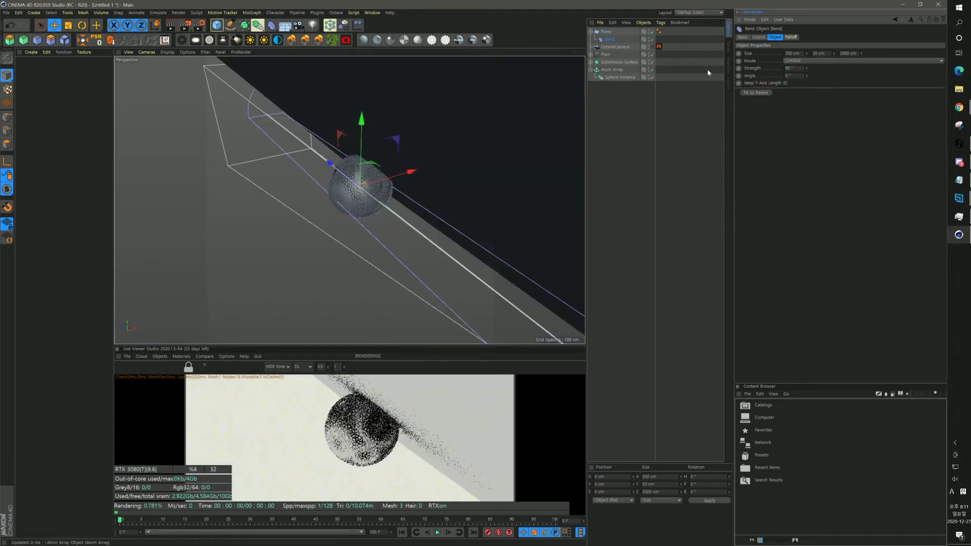
pyautogui.press('r')
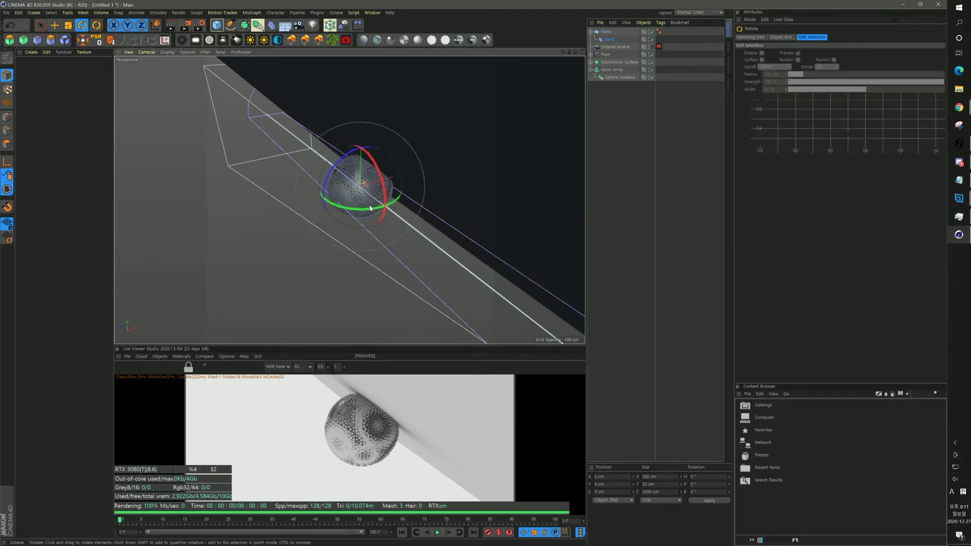
pyautogui.moveTo(372, 206); pyautogui.dragTo(305, 196)
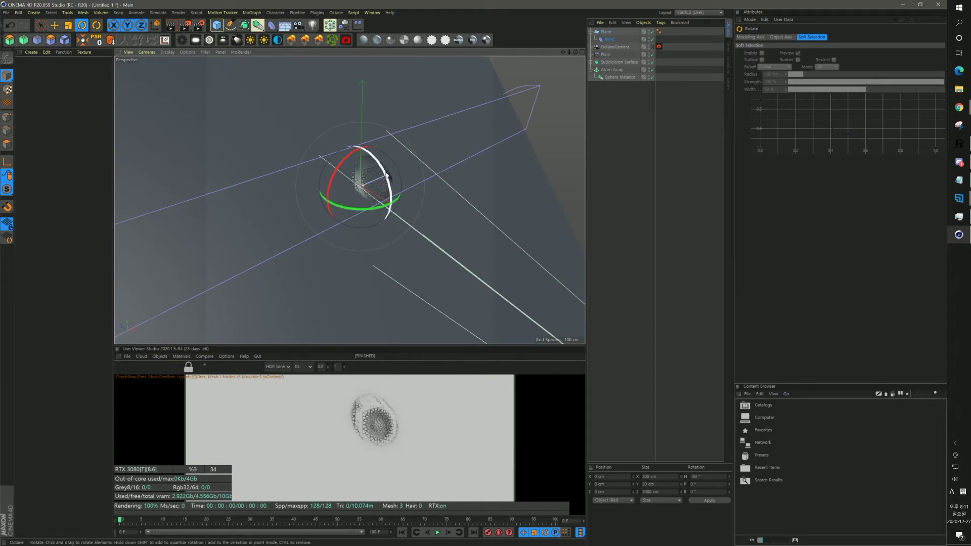
pyautogui.moveTo(387, 177); pyautogui.dragTo(349, 158)
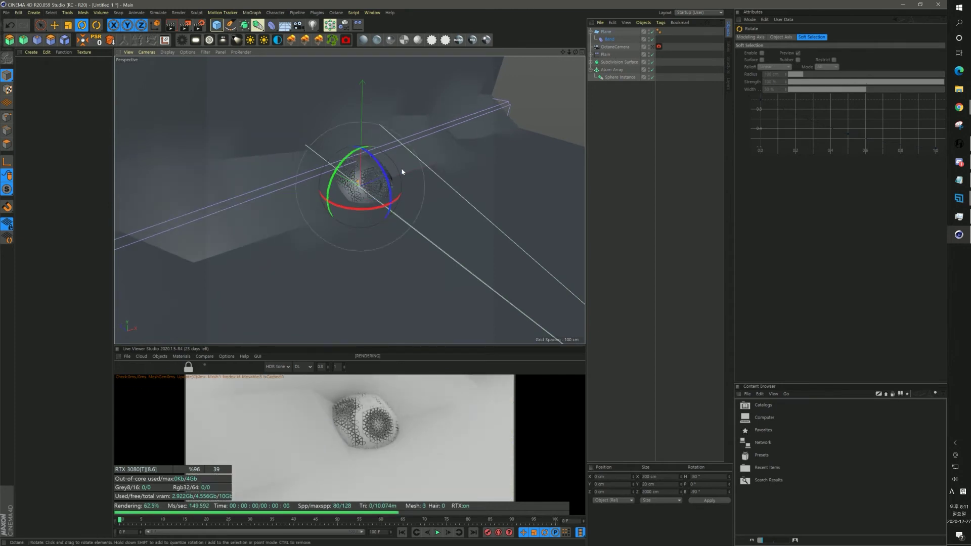
# - Put the bent plane under a Subdivision Surface and move the backdrop down and back behind the sphere
pyautogui.click(608, 32)
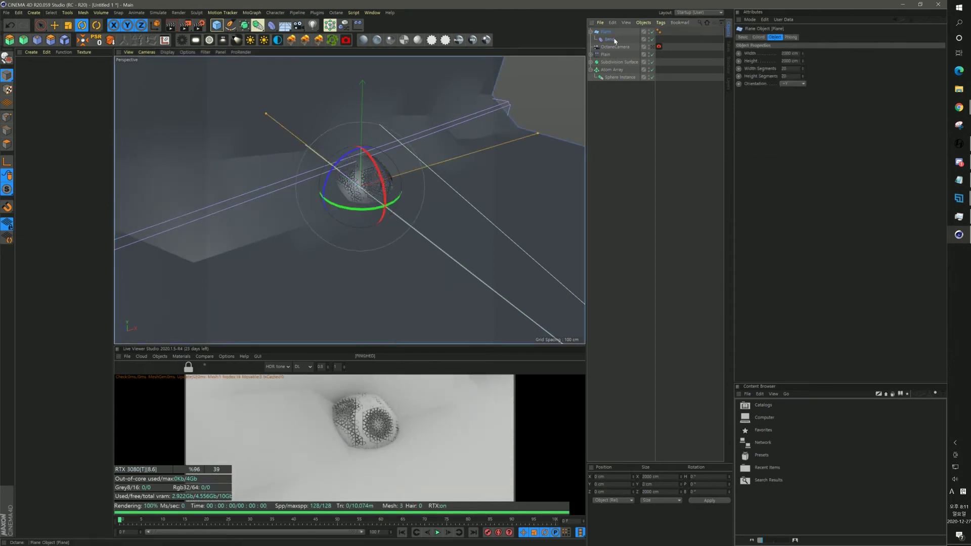
pyautogui.keyDown('alt'); pyautogui.click(247, 30); pyautogui.keyUp('alt')
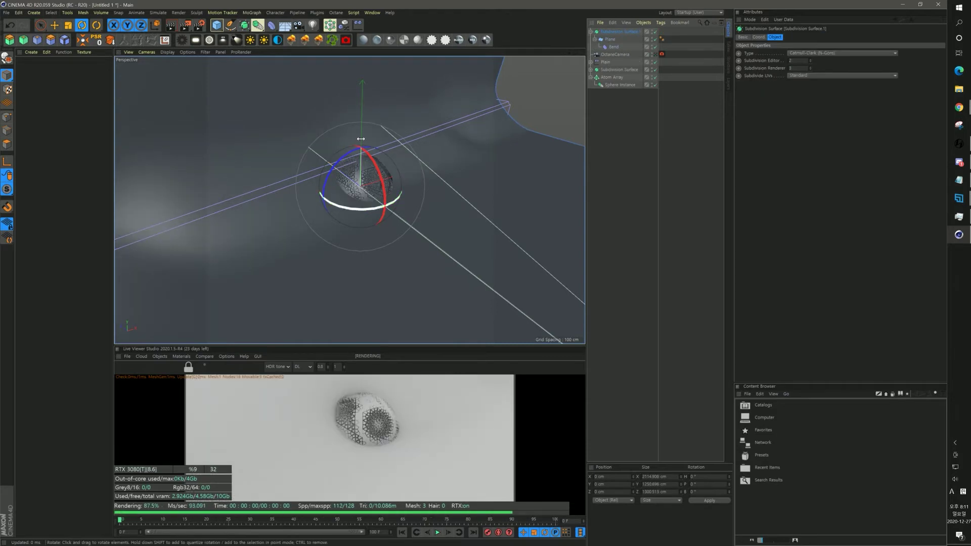
pyautogui.press('e')
pyautogui.moveTo(371, 101); pyautogui.dragTo(368, 180)
pyautogui.moveTo(328, 208); pyautogui.dragTo(309, 196)
# - Set the Bend deformer's heading and bank rotation to -90°
pyautogui.click(613, 47)
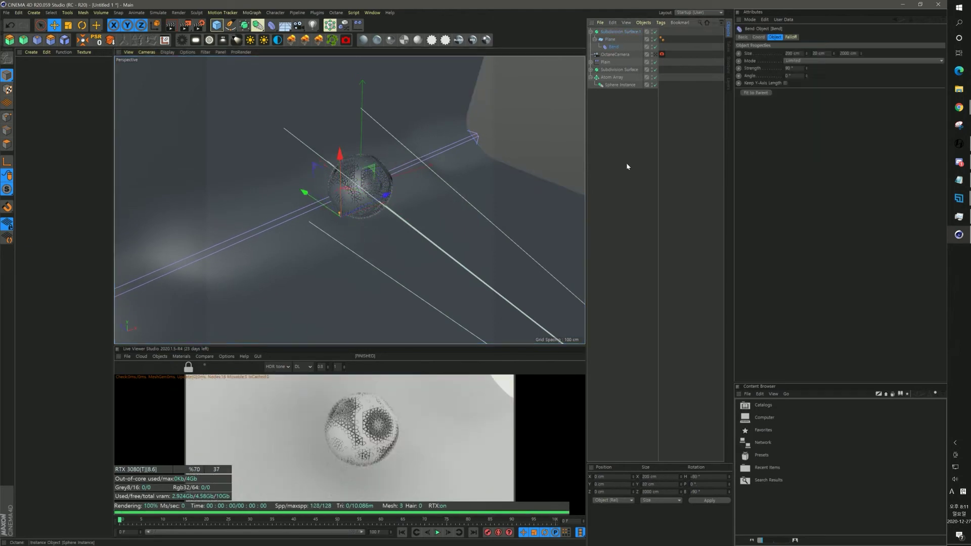
pyautogui.moveTo(702, 477); pyautogui.dragTo(610, 457)
pyautogui.write('-90')
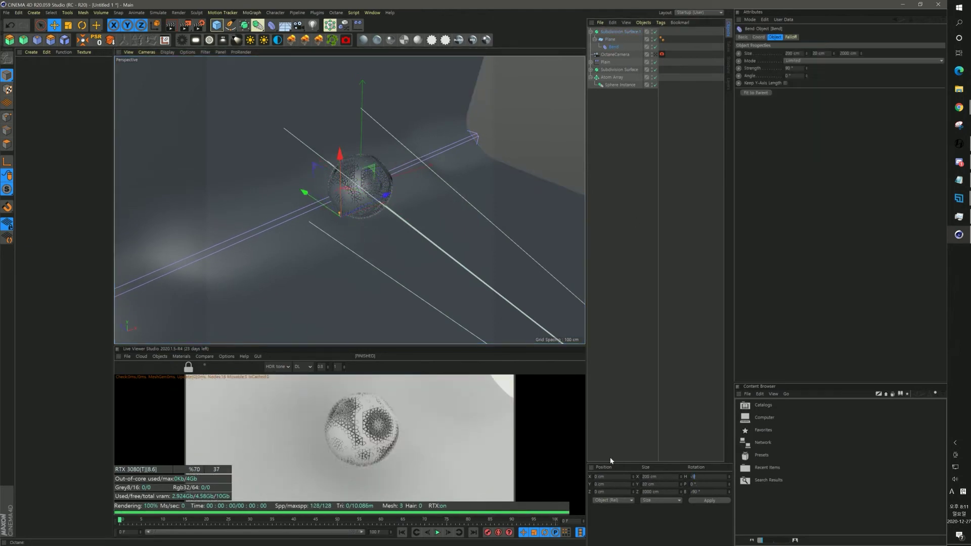
pyautogui.press('Return')
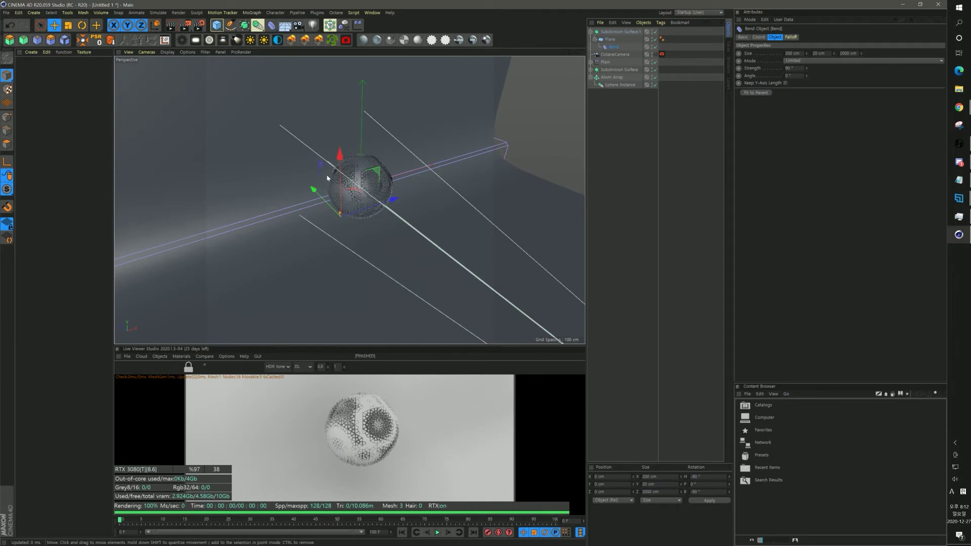
# - Reposition the curved backdrop's Subdivision Surface relative to the sphere
pyautogui.moveTo(340, 154); pyautogui.dragTo(340, 163)
pyautogui.moveTo(312, 199); pyautogui.dragTo(296, 180)
pyautogui.click(347, 149)
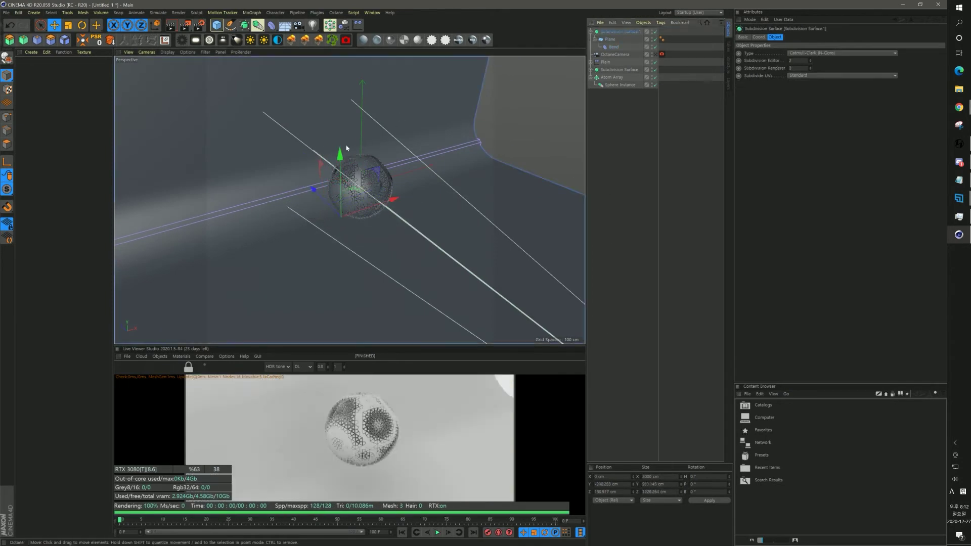
pyautogui.moveTo(343, 154)
pyautogui.mouseDown()
pyautogui.moveTo(348, 114)
pyautogui.moveTo(339, 143)
pyautogui.mouseUp()
# - Look through the OctaneCamera and enlarge the Live Viewer to show the whole sphere render
pyautogui.click(660, 156)
pyautogui.click(656, 54)
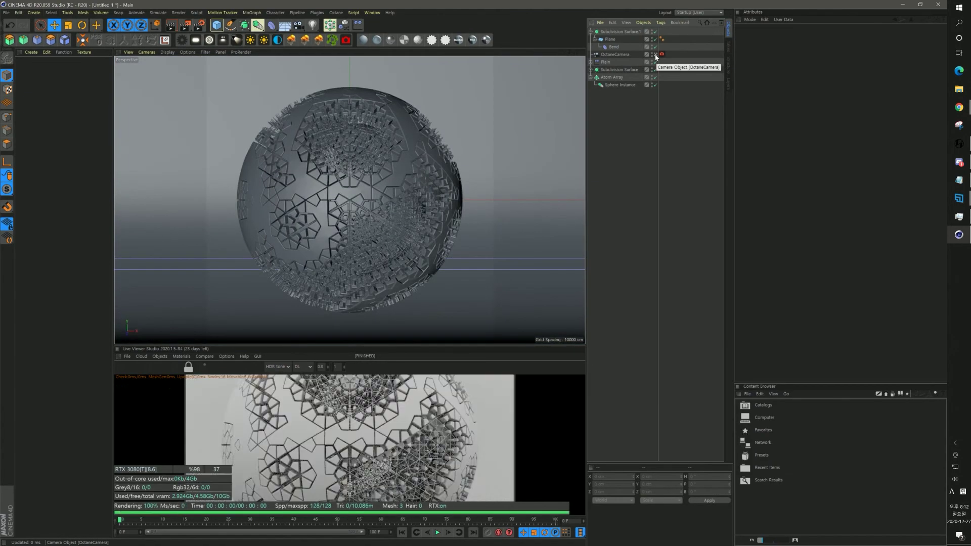
pyautogui.moveTo(368, 345); pyautogui.dragTo(368, 143)
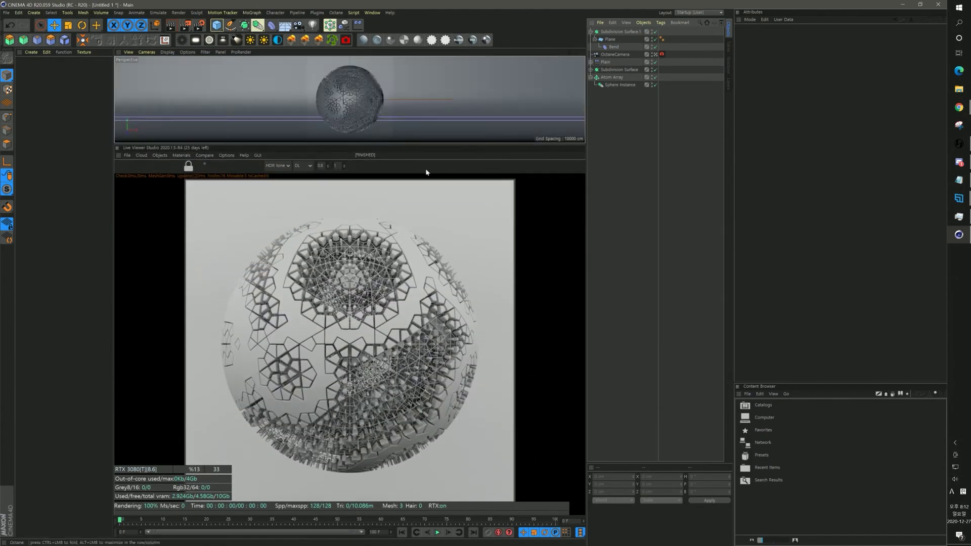
# - Switch the Octane render kernel to Pathtracing and set its max samples to 250
pyautogui.click(182, 40)
pyautogui.click(35, 34)
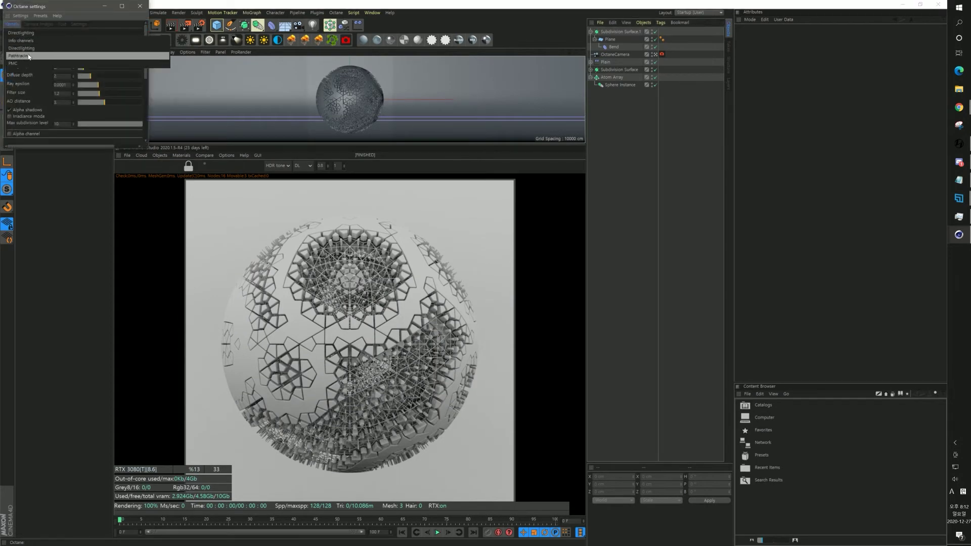
pyautogui.click(28, 56)
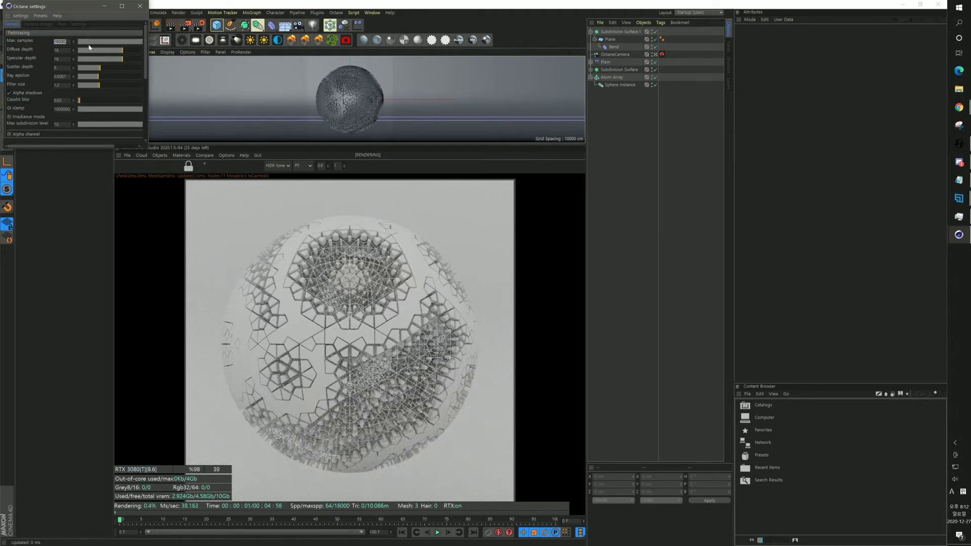
pyautogui.write('250')
pyautogui.press('Tab')
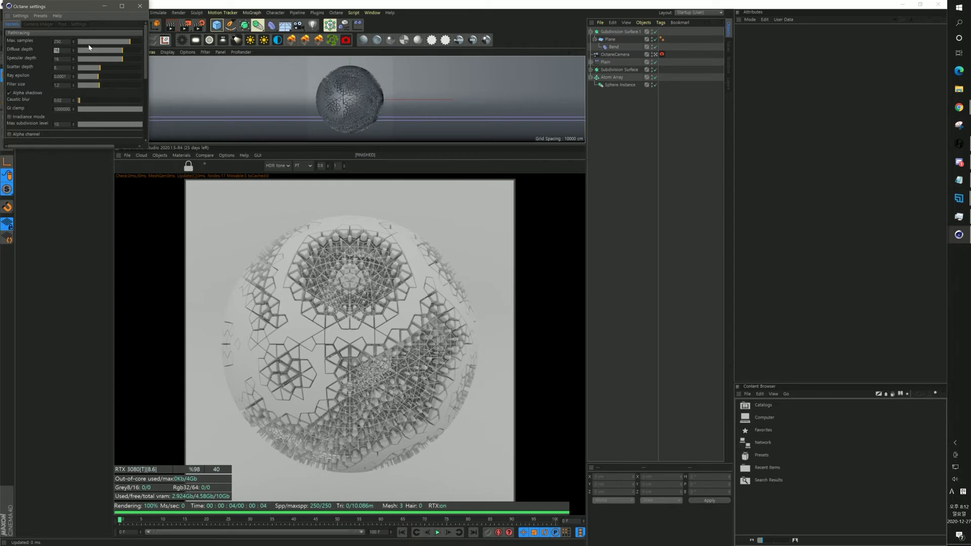
# - Set both the diffuse depth and the specular depth of the Pathtracing kernel to 8
pyautogui.write('8')
pyautogui.press('Tab')
pyautogui.write('8')
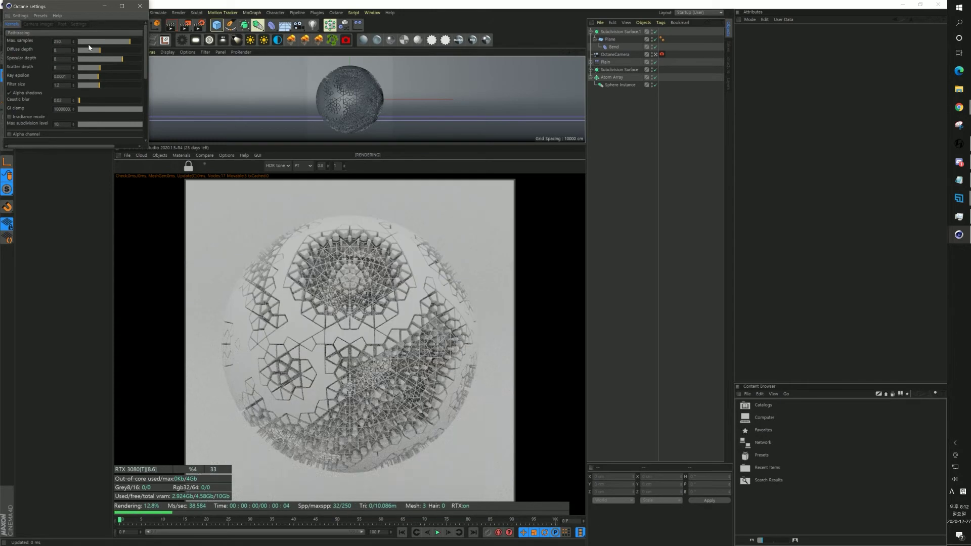
pyautogui.press('Tab')
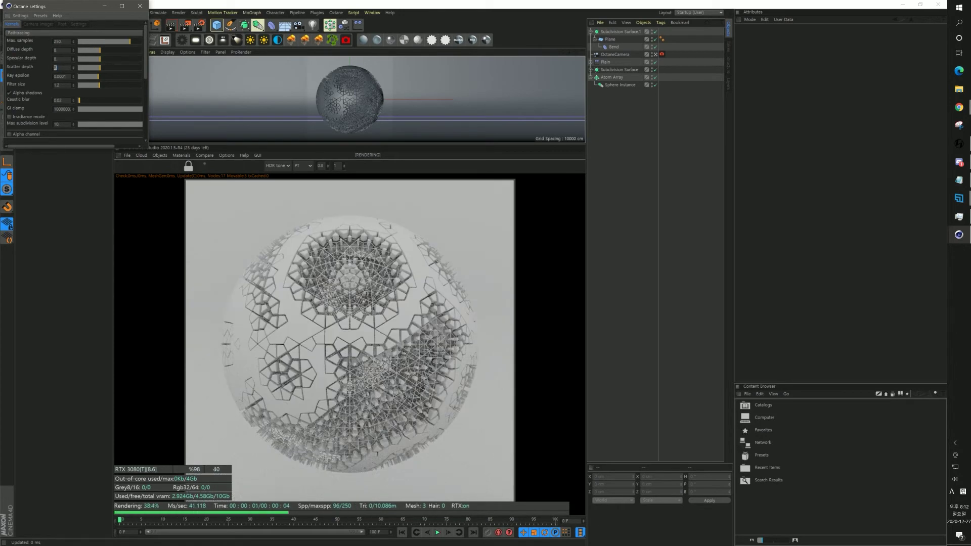
# - Set the kernel's GI clamp to 10 and close the Octane settings
pyautogui.moveTo(54, 110); pyautogui.dragTo(117, 111)
pyautogui.press('BackSpace')
pyautogui.write('1')
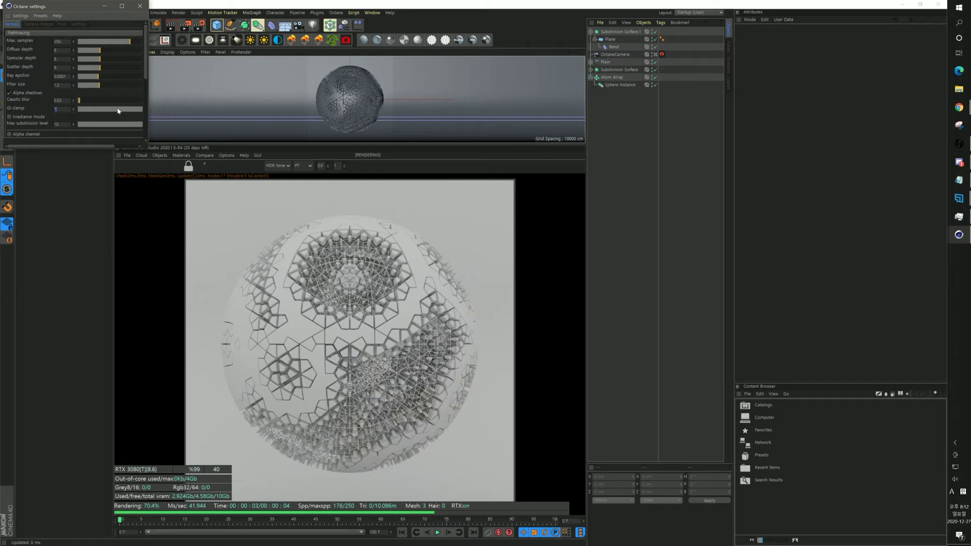
pyautogui.write('0')
pyautogui.press('Return')
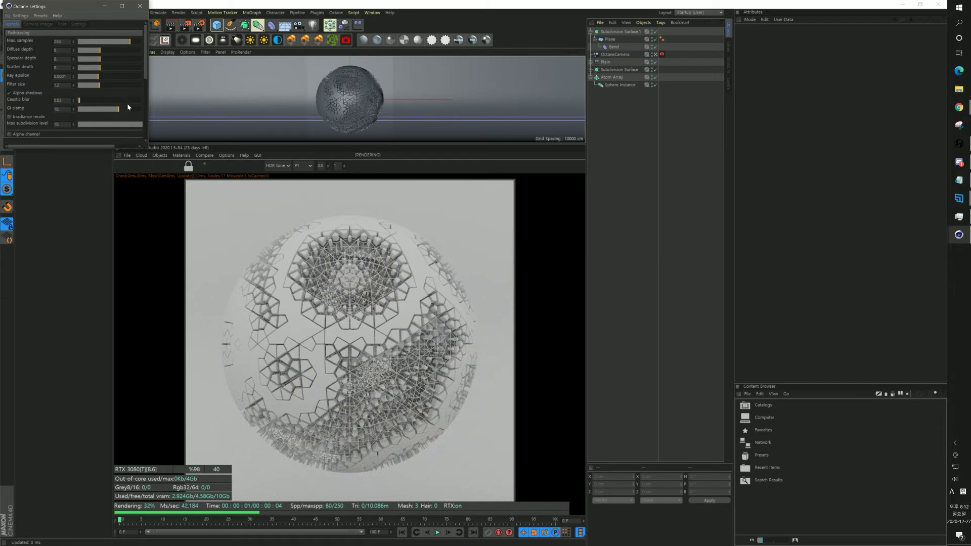
pyautogui.click(140, 7)
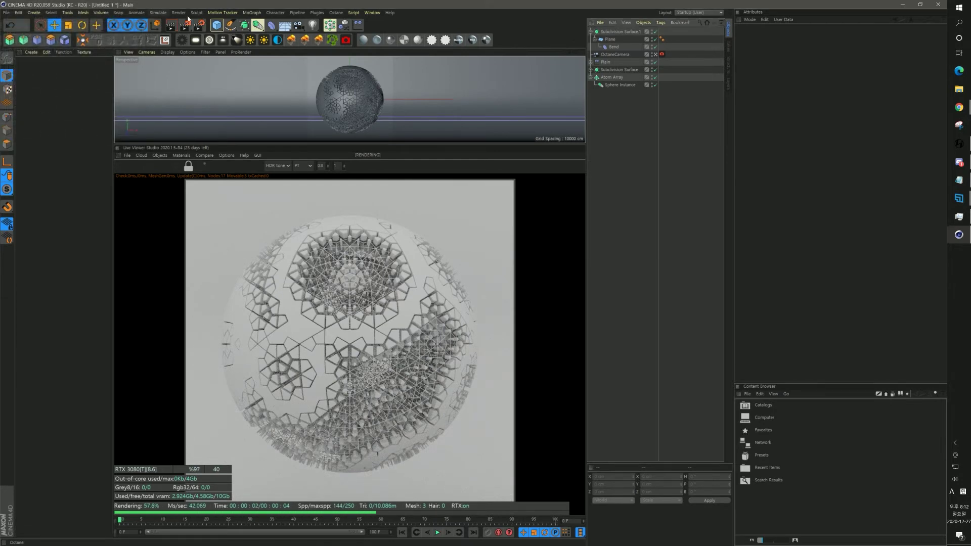
# - Add two Octane sky environments and give the newer one a black RGB spectrum colour as its texture
pyautogui.click(279, 40)
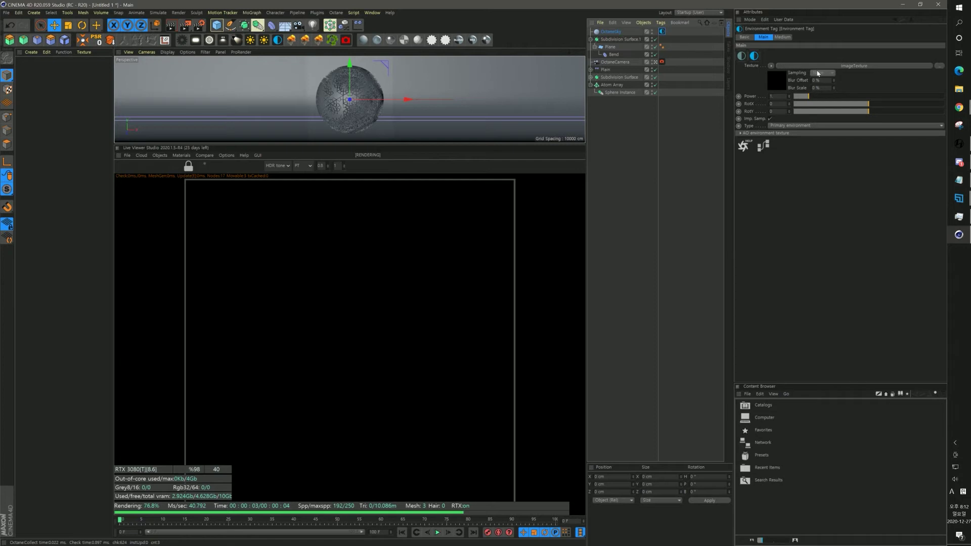
pyautogui.click(259, 40)
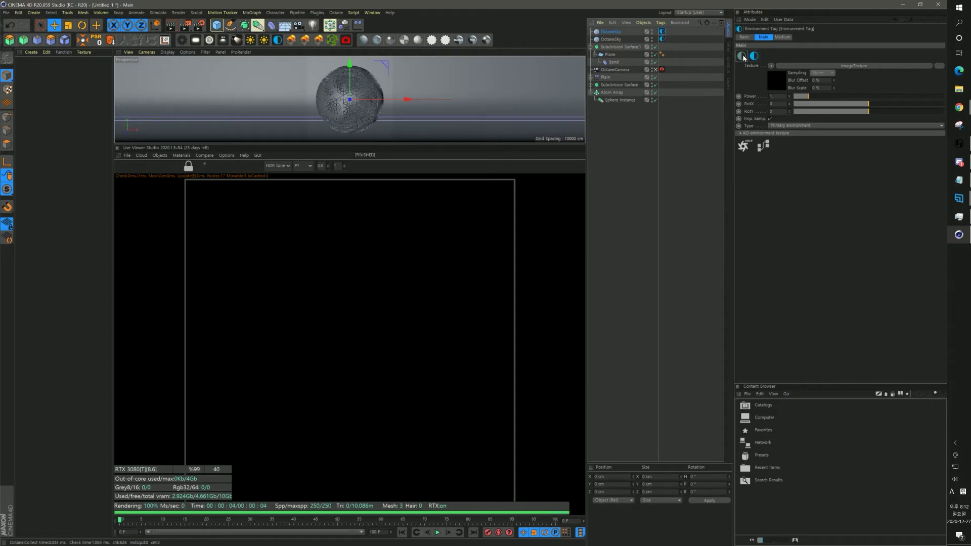
pyautogui.click(743, 57)
pyautogui.click(779, 82)
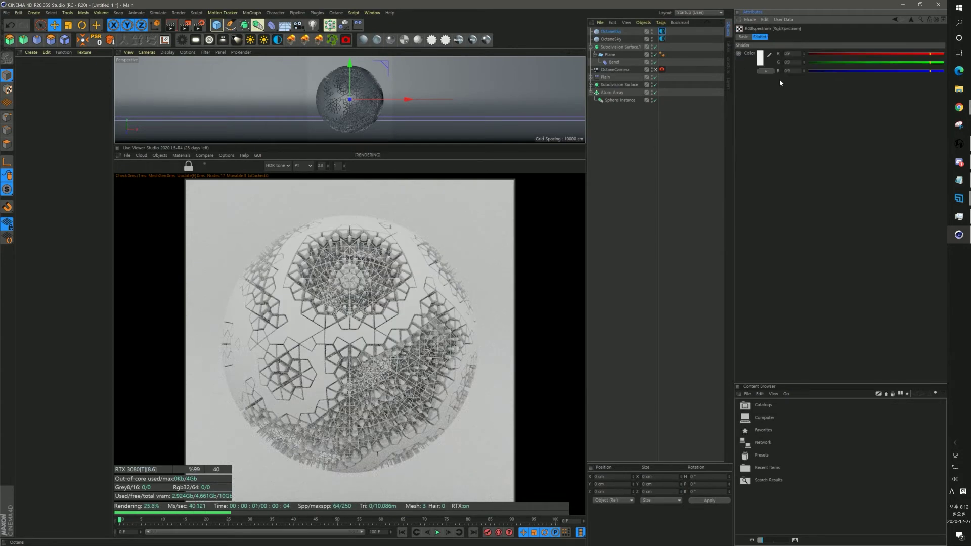
pyautogui.click(760, 64)
pyautogui.moveTo(781, 79); pyautogui.dragTo(712, 78)
pyautogui.click(746, 92)
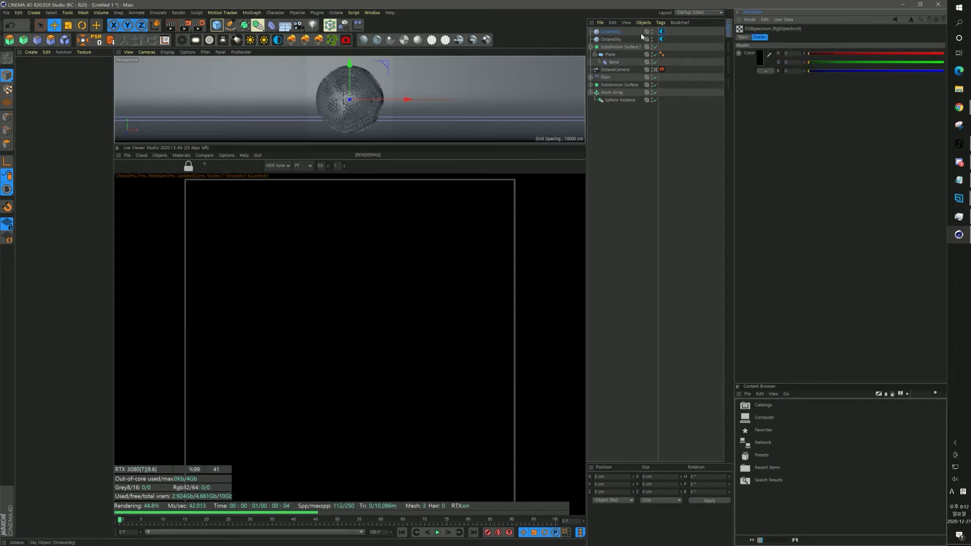
# - Set the black OctaneSky's environment type to Visible environment
pyautogui.click(662, 32)
pyautogui.click(790, 125)
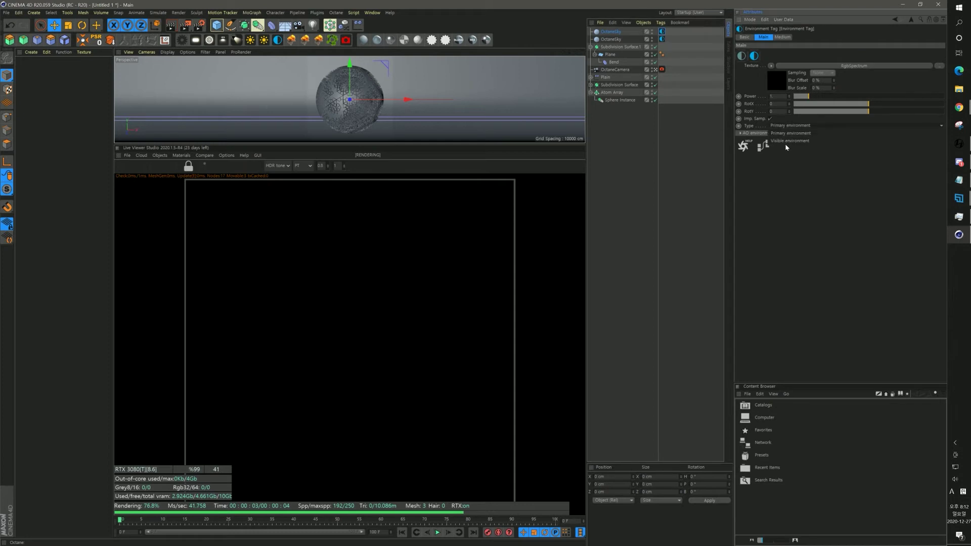
pyautogui.click(788, 141)
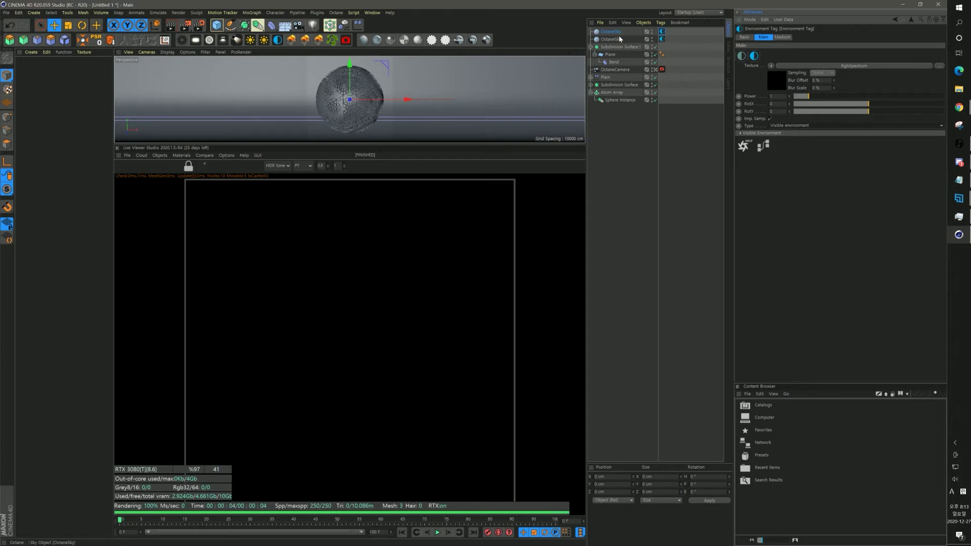
# - Load HDRI_STUDIO_vol2_069 as the image texture of the other OctaneSky
pyautogui.click(660, 40)
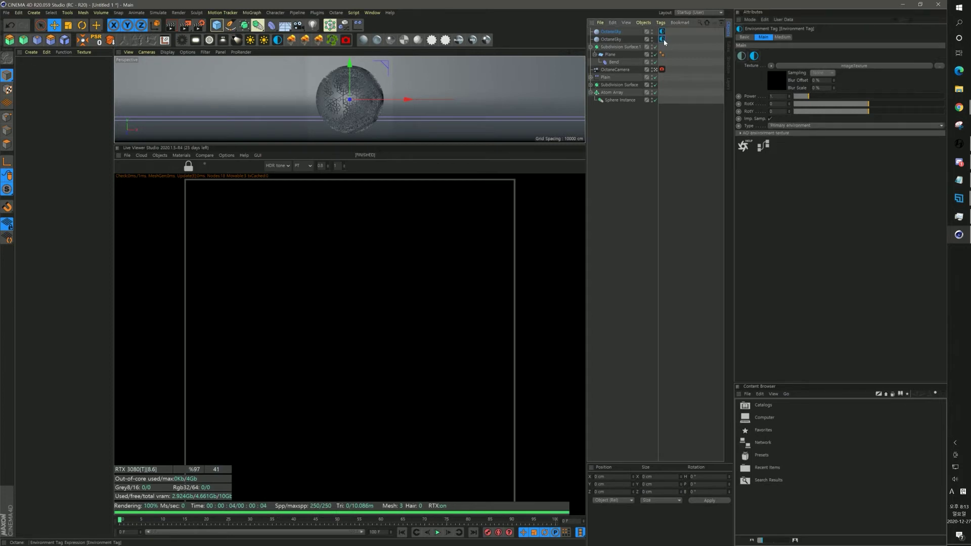
pyautogui.click(854, 66)
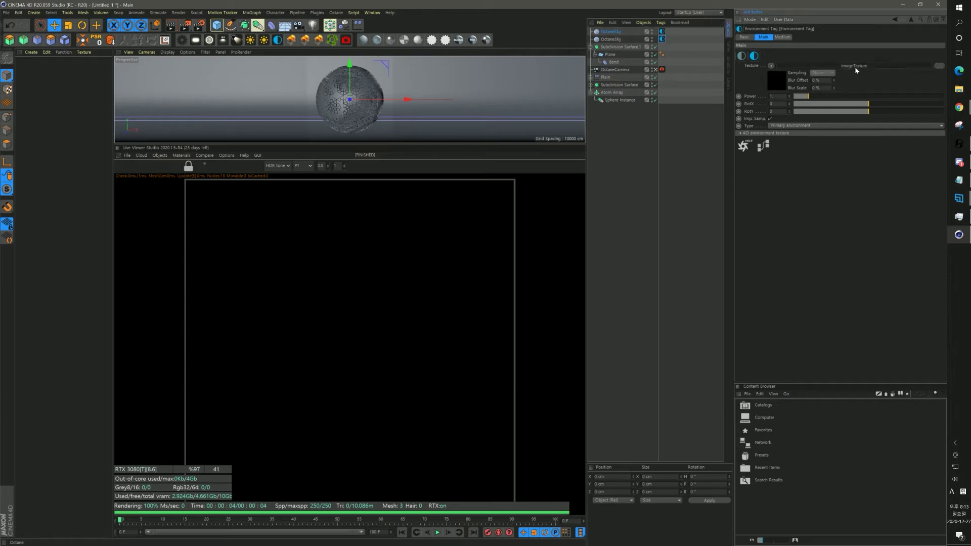
pyautogui.click(939, 53)
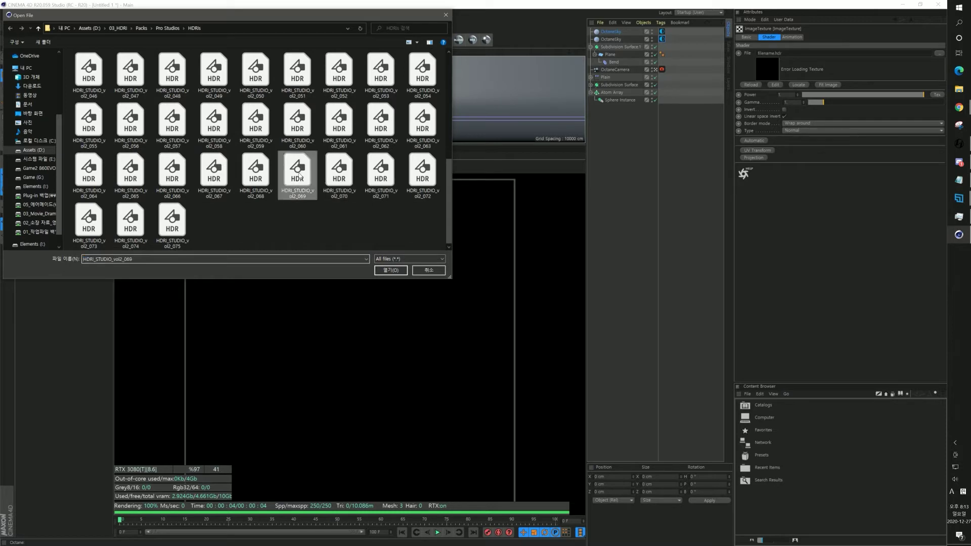
pyautogui.doubleClick(297, 170)
pyautogui.click(519, 302)
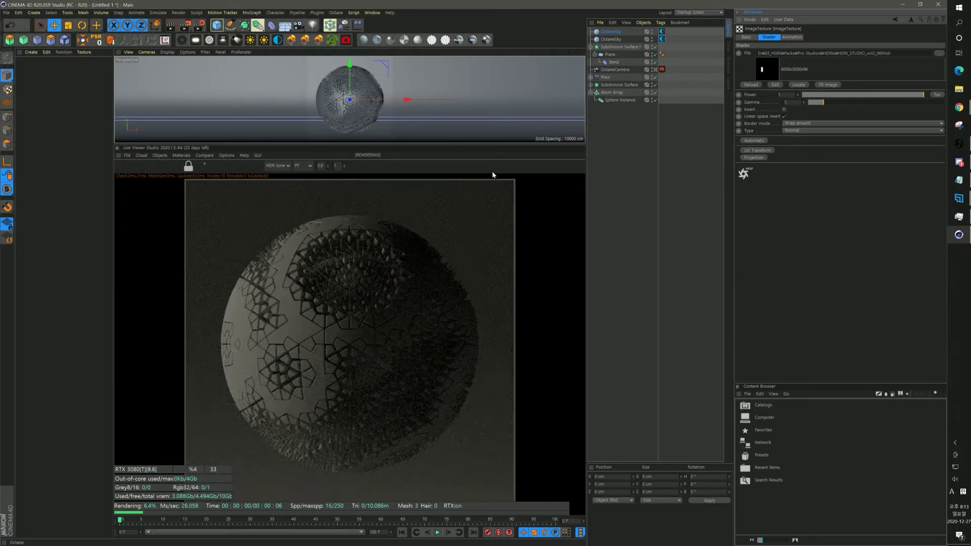
# - Set the HDRI environment's power to about 3.5 and RotX to about 0.06, and shift RotY slightly positive
pyautogui.click(662, 39)
pyautogui.moveTo(808, 96); pyautogui.dragTo(874, 108)
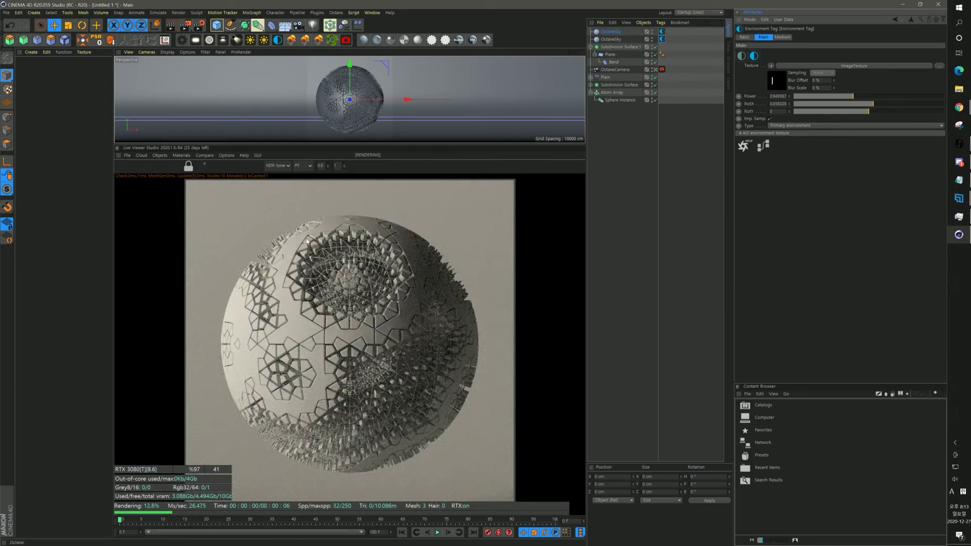
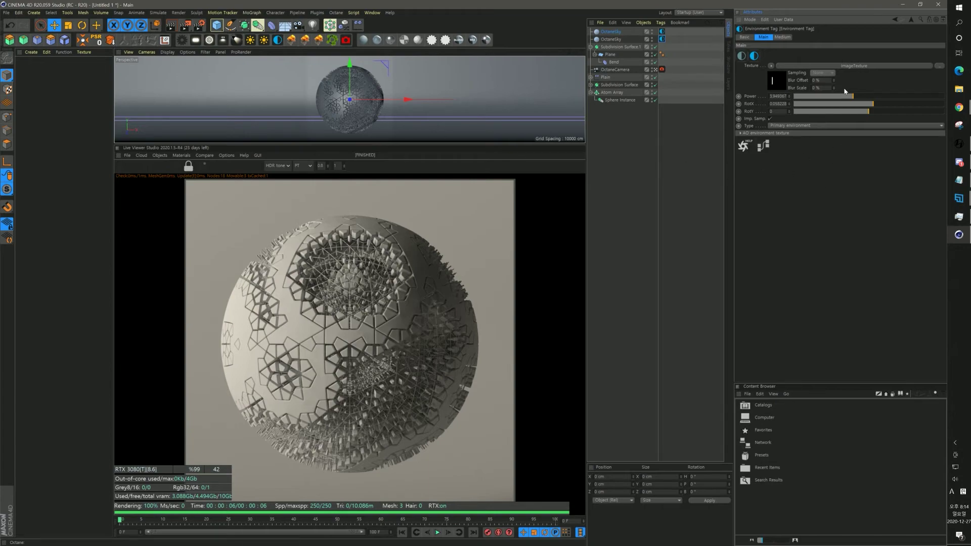
pyautogui.moveTo(852, 96); pyautogui.dragTo(874, 112)
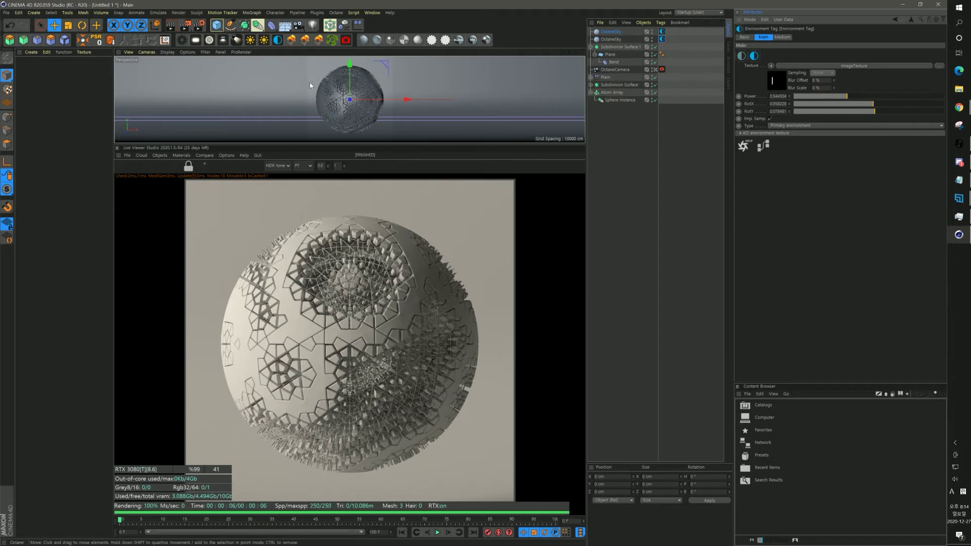
# - Create an Octane diffuse material with a light cyan colour and assign it to the backdrop's Subdivision Surface
pyautogui.click(363, 39)
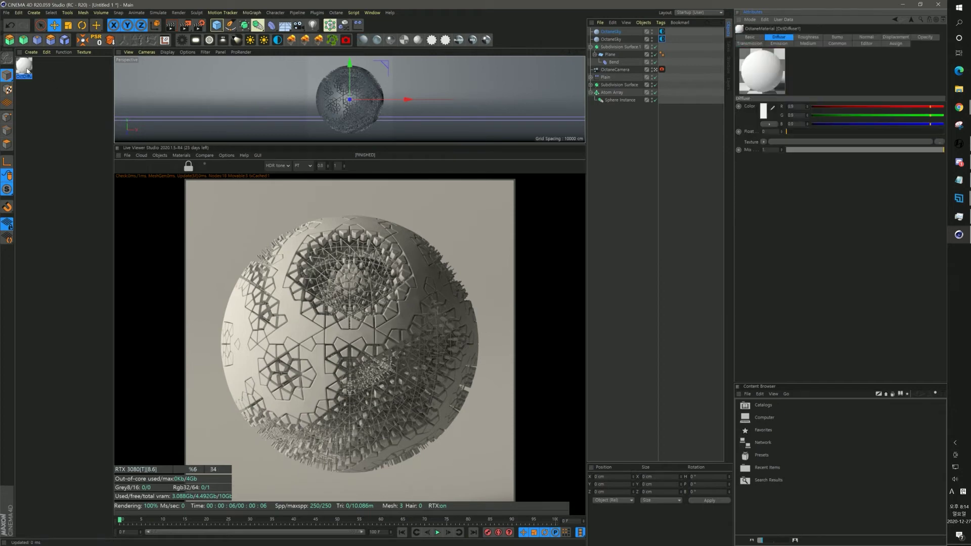
pyautogui.doubleClick(23, 67)
pyautogui.click(201, 82)
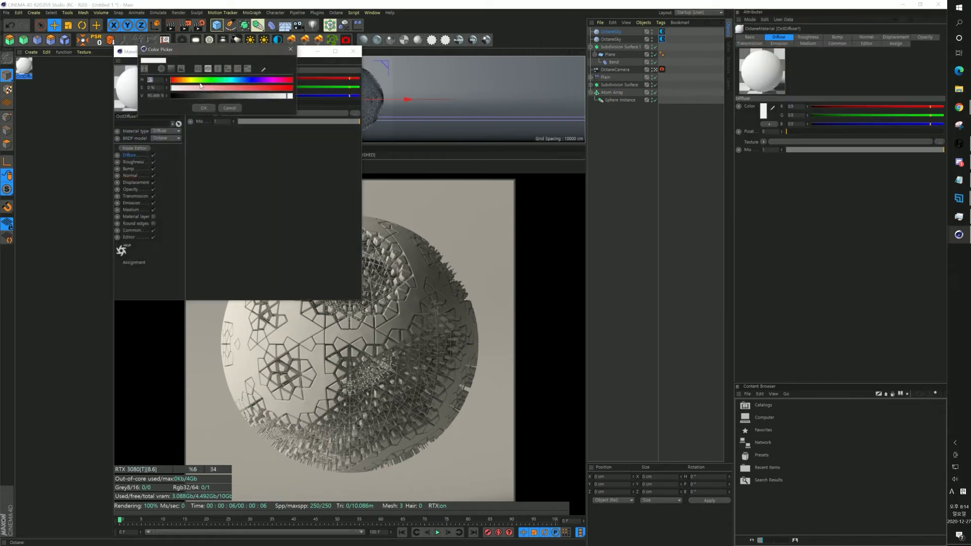
pyautogui.moveTo(209, 89); pyautogui.dragTo(234, 82)
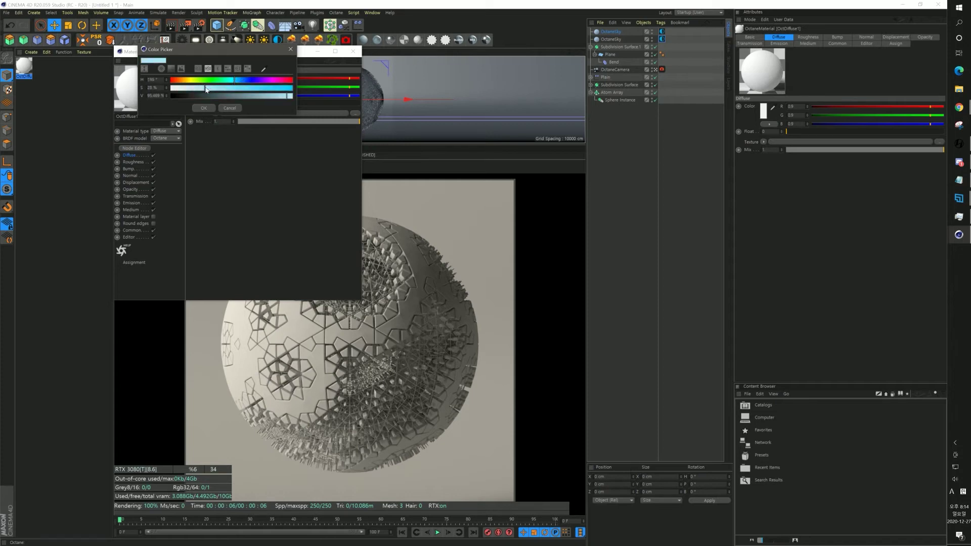
pyautogui.click(206, 108)
pyautogui.click(353, 51)
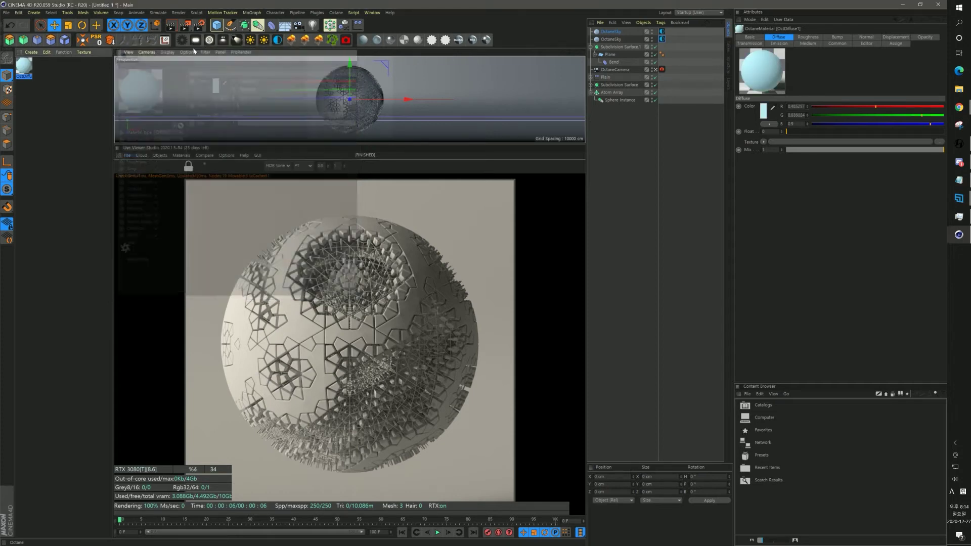
pyautogui.moveTo(24, 67); pyautogui.dragTo(445, 67)
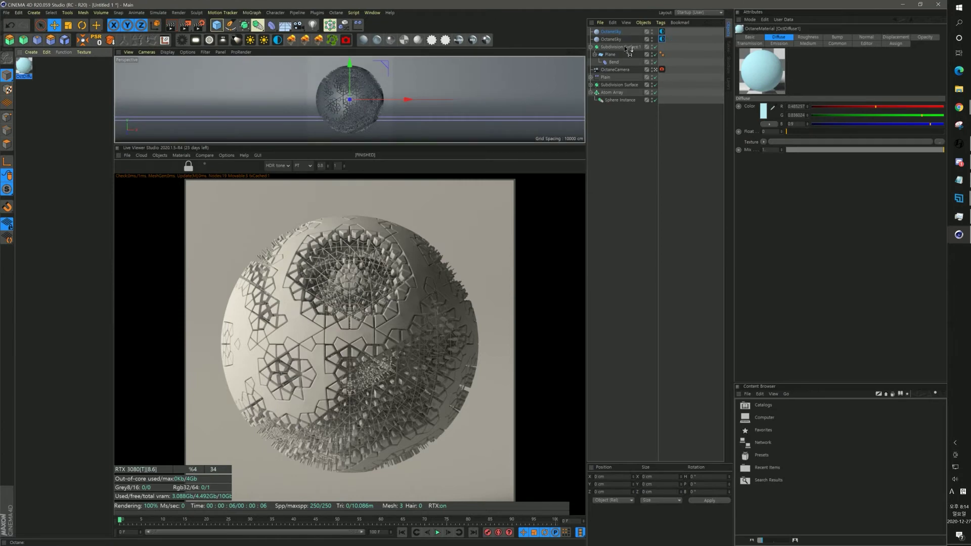
pyautogui.moveTo(624, 46); pyautogui.dragTo(624, 46)
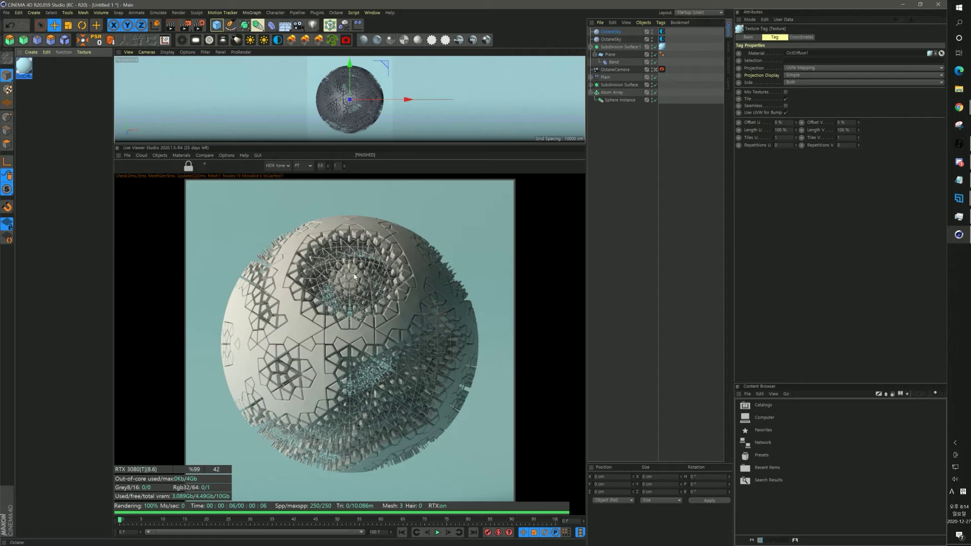
# - Create an Octane metallic material and set its specular colour to light grey
pyautogui.click(390, 40)
pyautogui.doubleClick(29, 72)
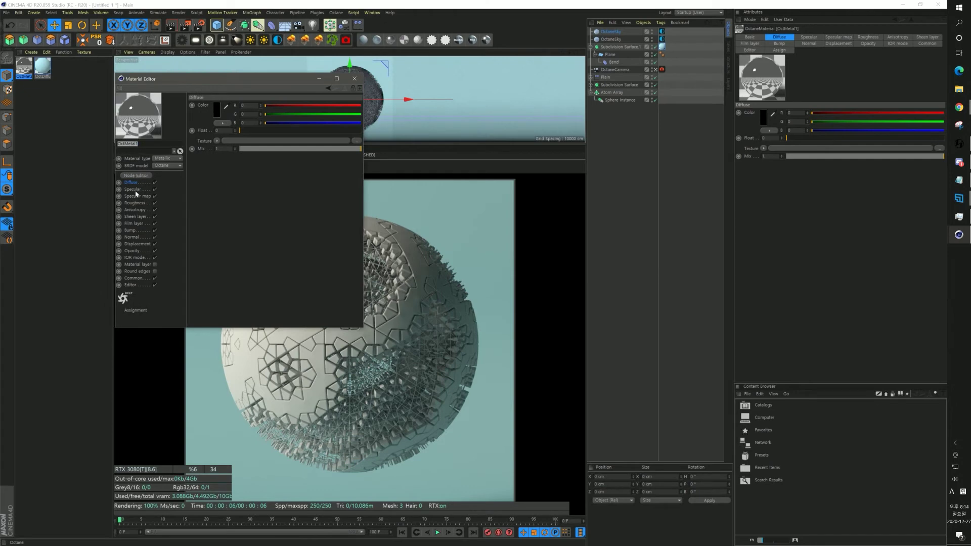
pyautogui.click(136, 191)
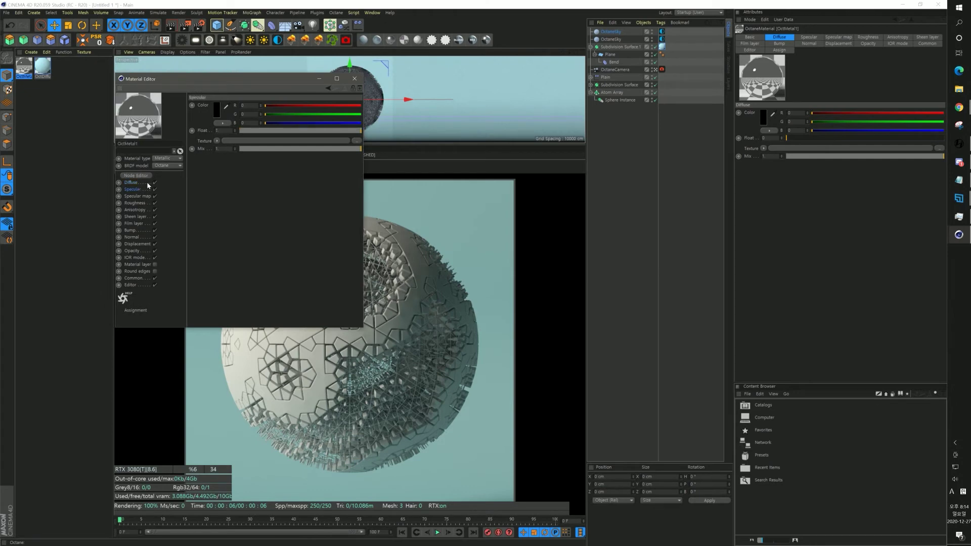
pyautogui.click(217, 112)
pyautogui.moveTo(229, 126); pyautogui.dragTo(269, 130)
pyautogui.click(204, 137)
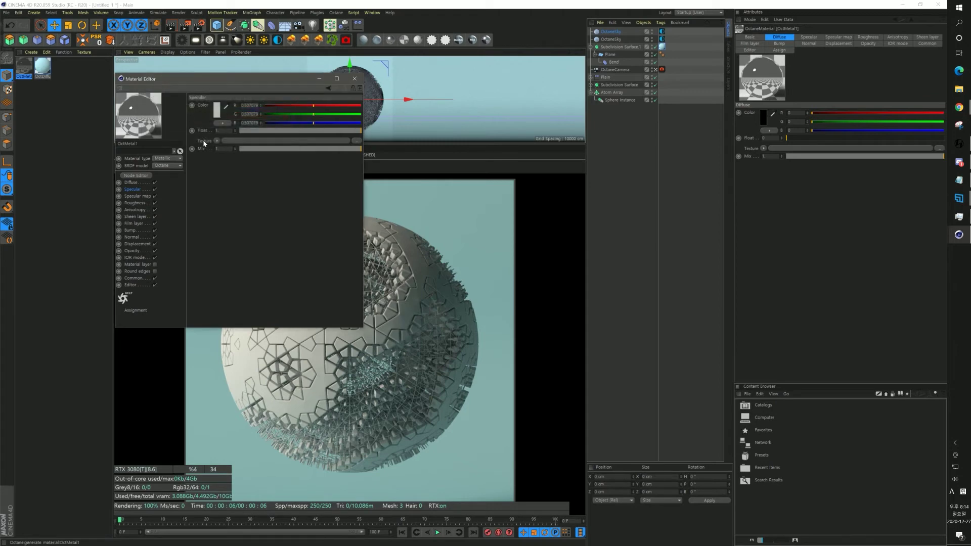
pyautogui.click(216, 110)
pyautogui.moveTo(269, 129); pyautogui.dragTo(285, 129)
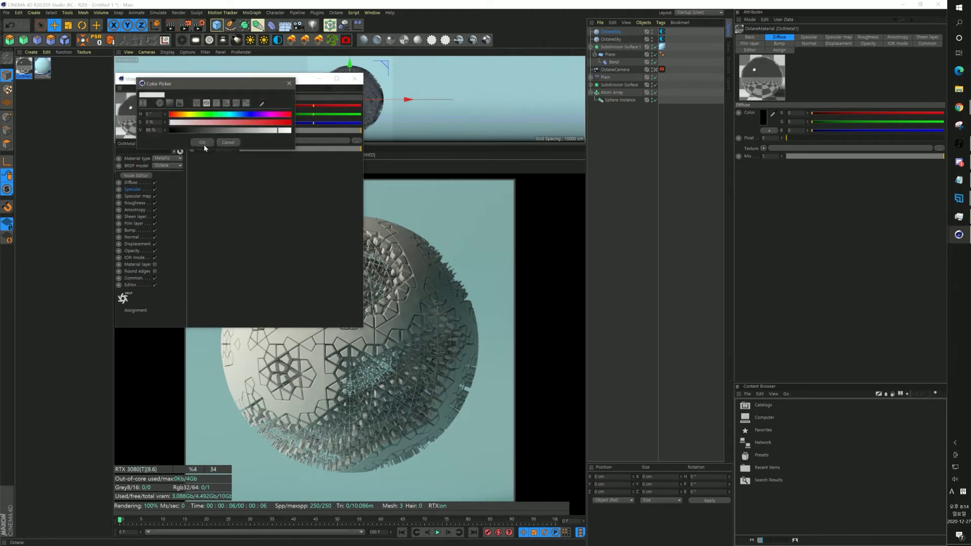
pyautogui.click(205, 137)
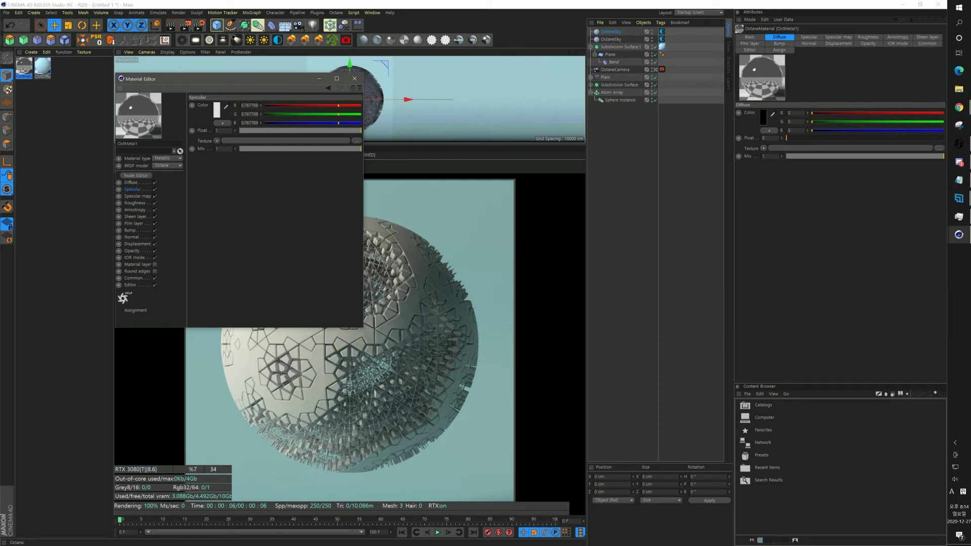
# - Darken the metallic material's specular colour and set its roughness to 0.2
pyautogui.click(217, 109)
pyautogui.moveTo(282, 130); pyautogui.dragTo(276, 130)
pyautogui.click(205, 142)
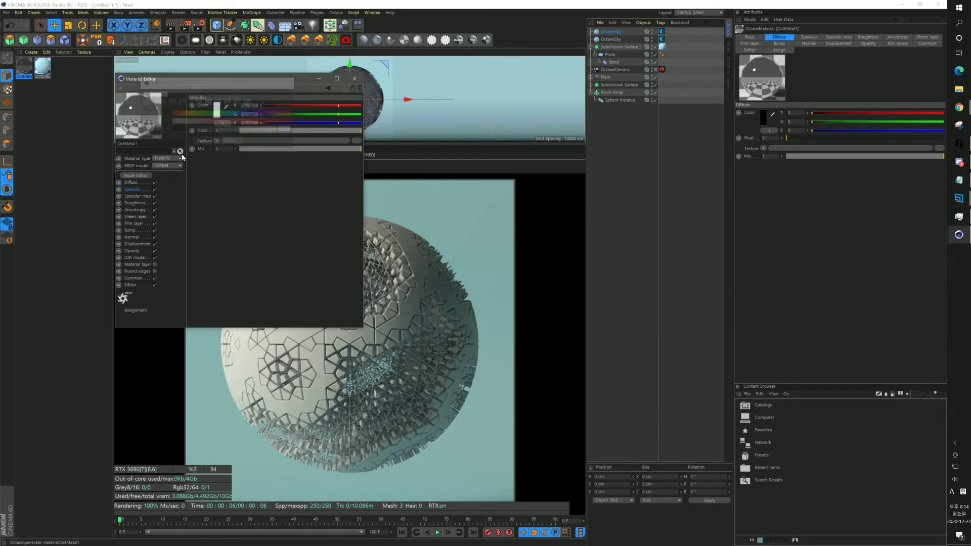
pyautogui.click(135, 204)
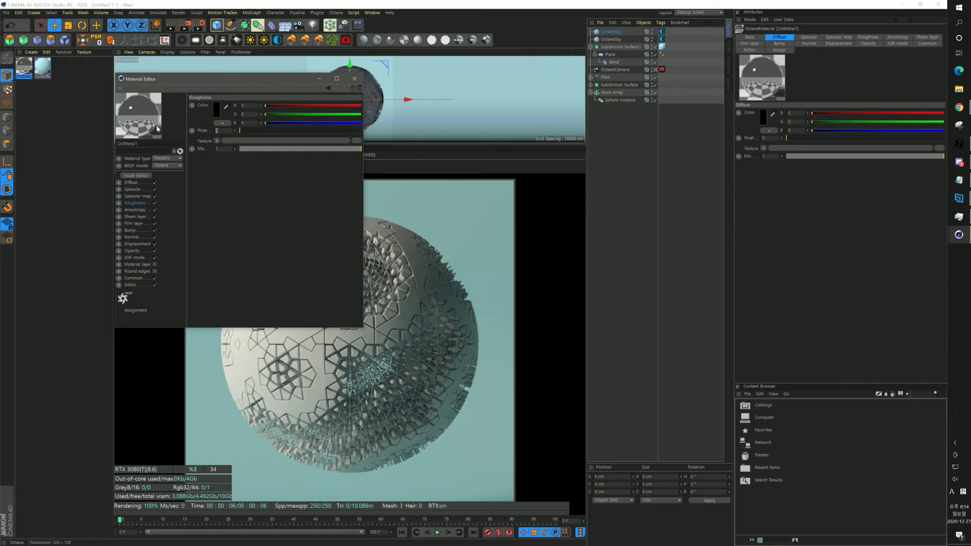
pyautogui.write('0.2')
pyautogui.press('Return')
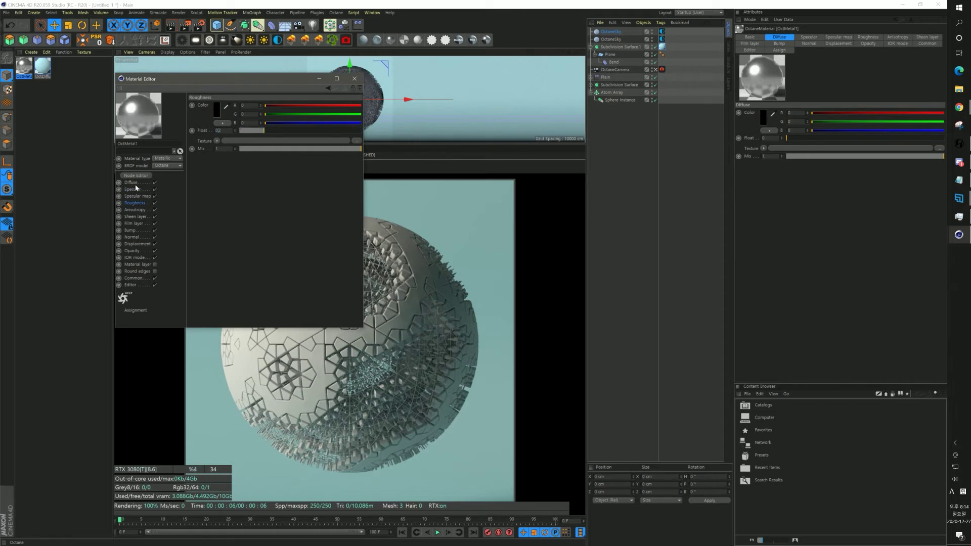
# - Try several grey brightness levels for the metallic material's specular colour, ending on a dark grey of 38 % value
pyautogui.click(136, 189)
pyautogui.click(216, 111)
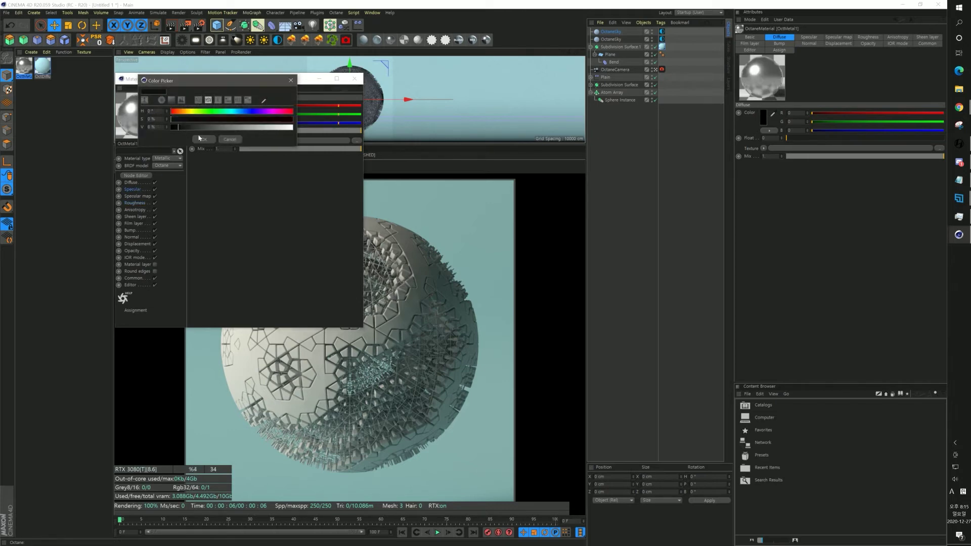
pyautogui.click(199, 137)
pyautogui.click(217, 112)
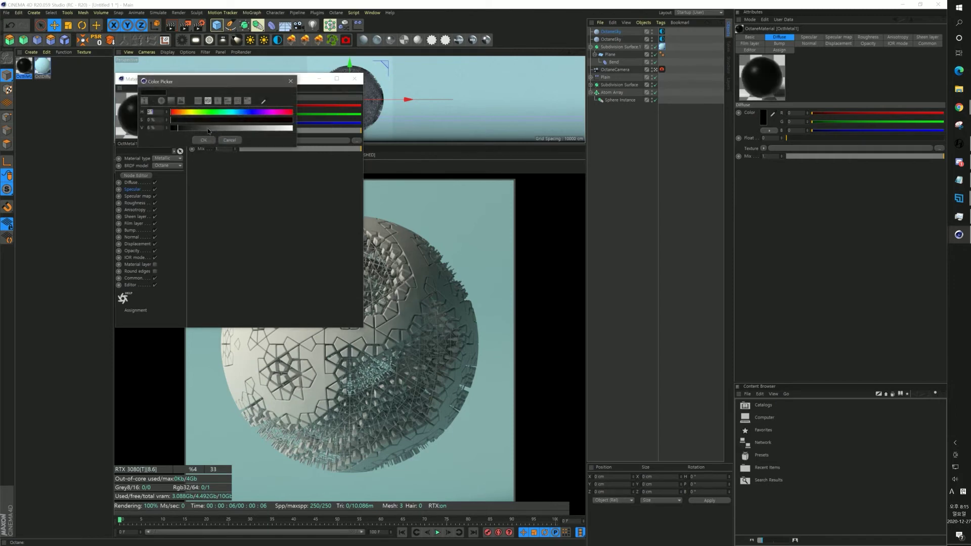
pyautogui.click(216, 128)
pyautogui.click(207, 140)
pyautogui.click(218, 113)
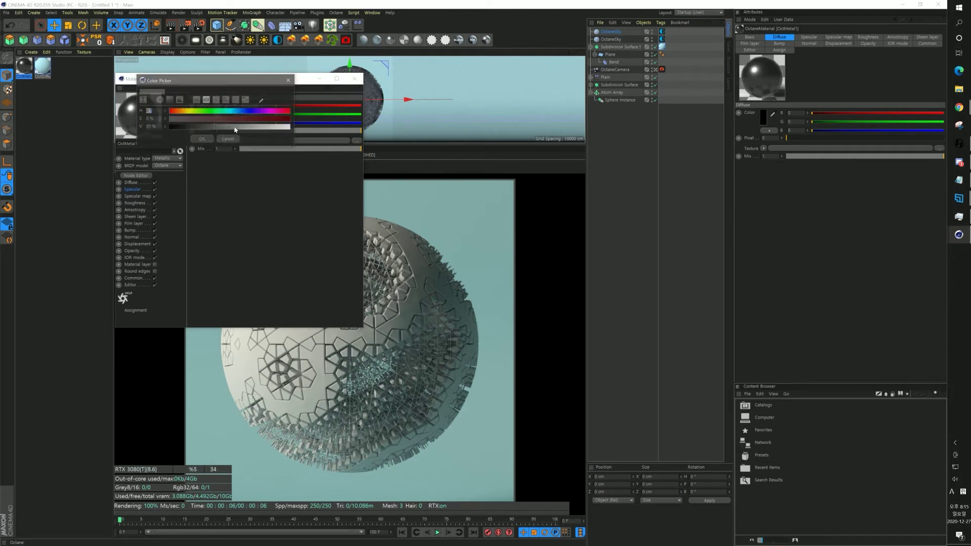
pyautogui.click(238, 127)
pyautogui.click(202, 138)
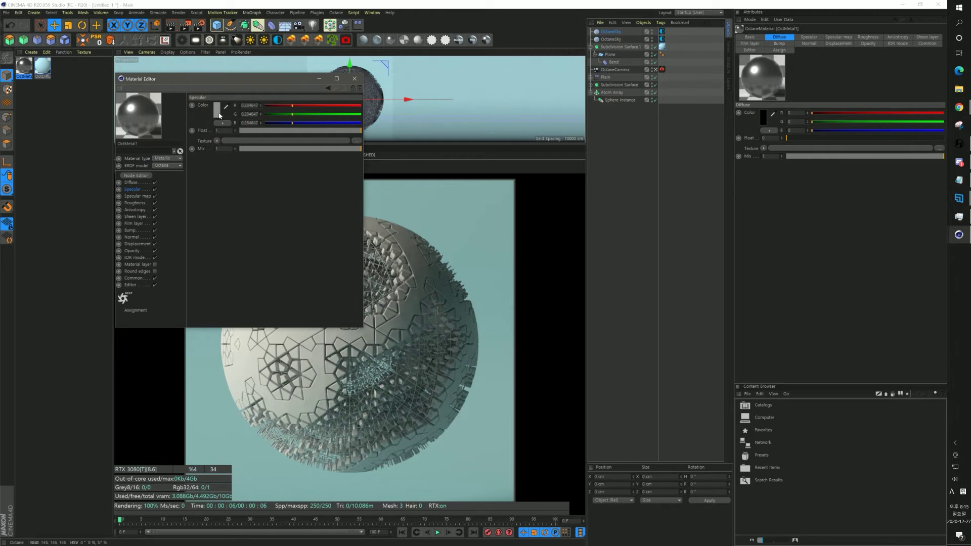
pyautogui.click(219, 115)
pyautogui.click(219, 128)
pyautogui.click(204, 140)
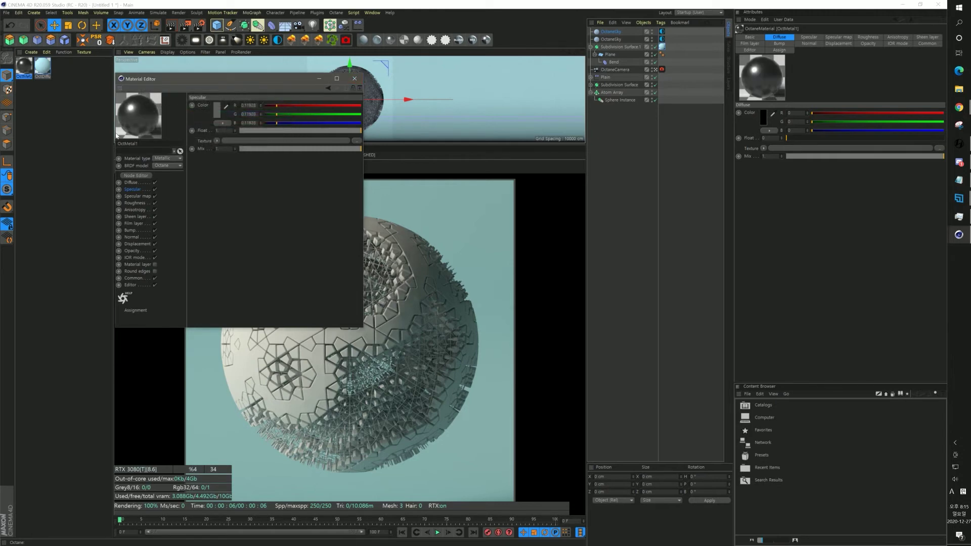
# - Raise the metallic material's Metallic IOR to about 2.6, keeping the Artistic reflection mode
pyautogui.click(135, 258)
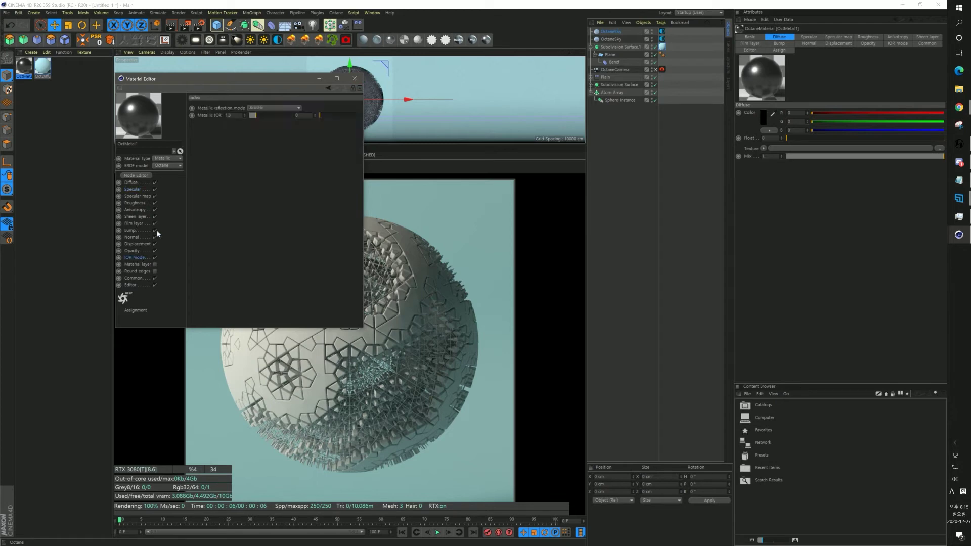
pyautogui.click(266, 110)
pyautogui.click(261, 115)
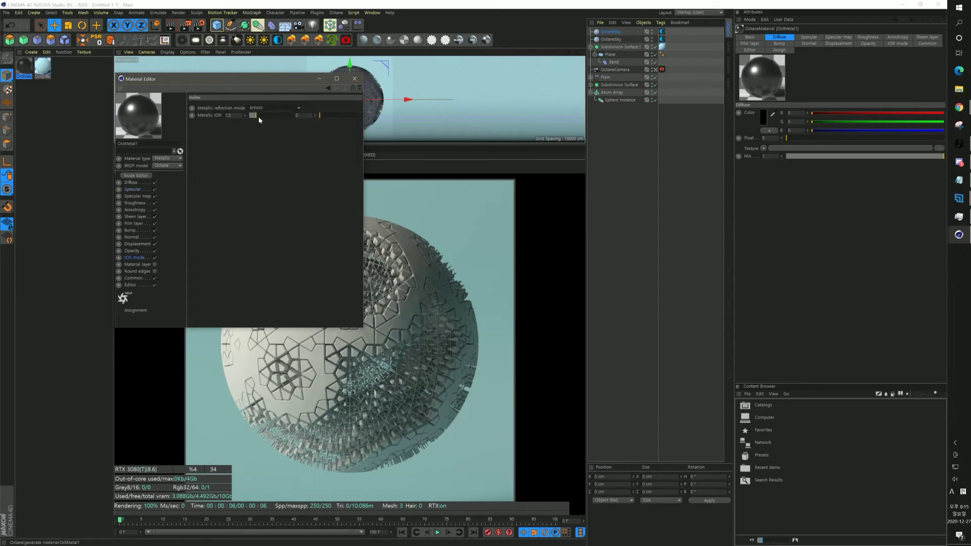
pyautogui.moveTo(257, 116); pyautogui.dragTo(261, 117)
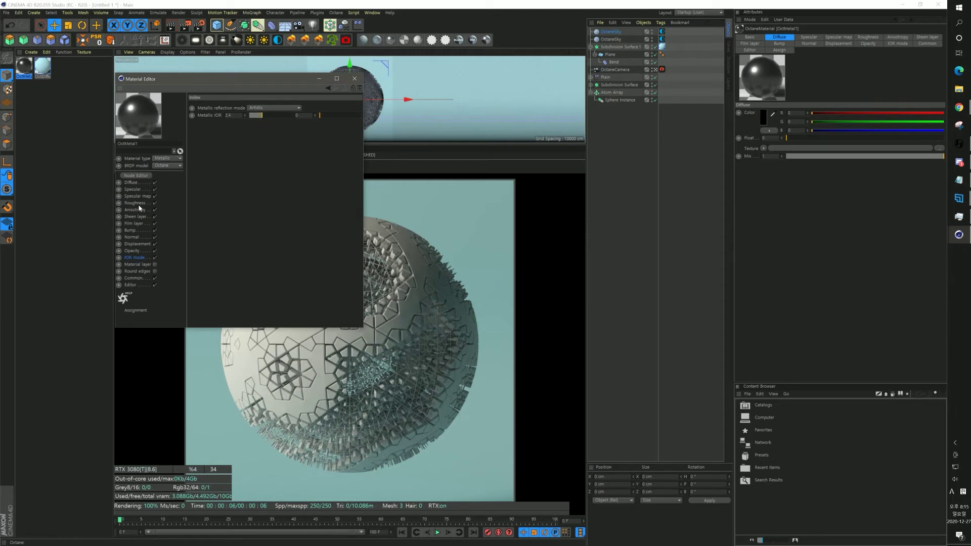
# - Set the metallic material's specular colour to a fully saturated golden yellow of medium brightness
pyautogui.click(141, 191)
pyautogui.click(217, 112)
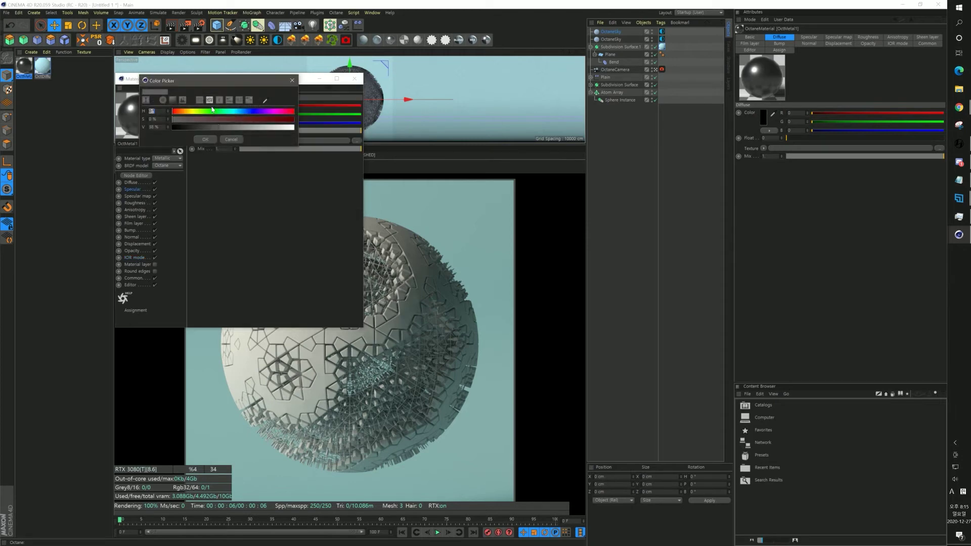
pyautogui.click(190, 112)
pyautogui.moveTo(201, 120); pyautogui.dragTo(293, 119)
pyautogui.click(258, 127)
pyautogui.click(209, 139)
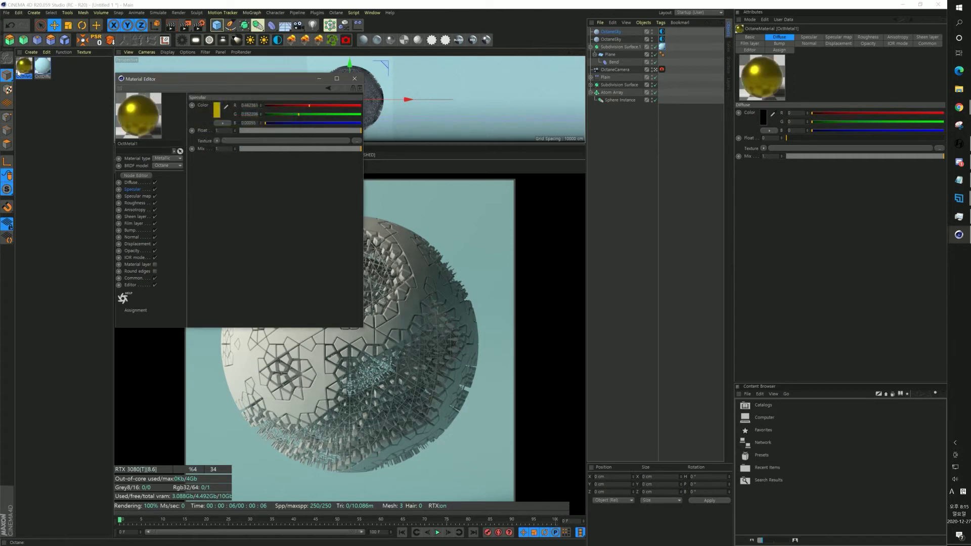
# - Assign the golden metallic material to the Atom Array, check its roughness settings and close the material editor
pyautogui.moveTo(27, 74); pyautogui.dragTo(613, 93)
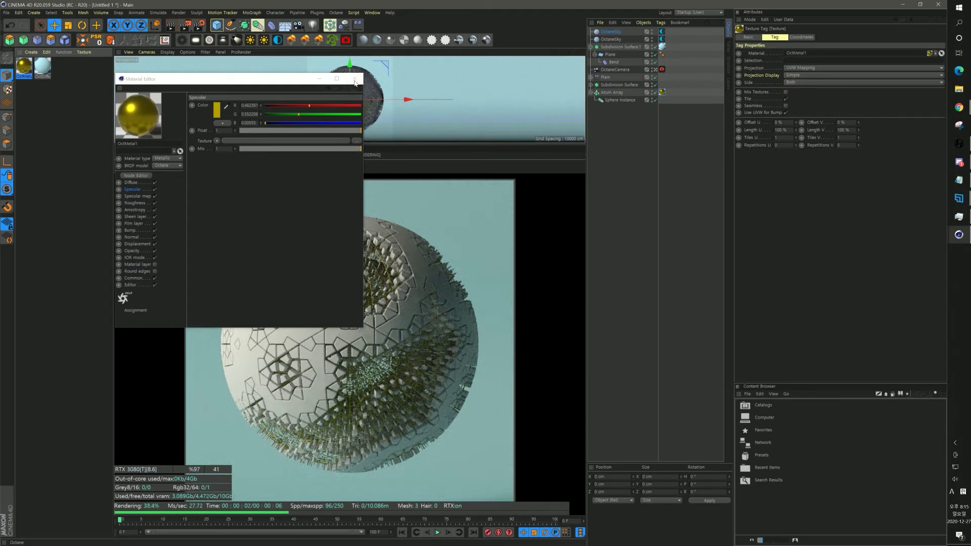
pyautogui.click(134, 203)
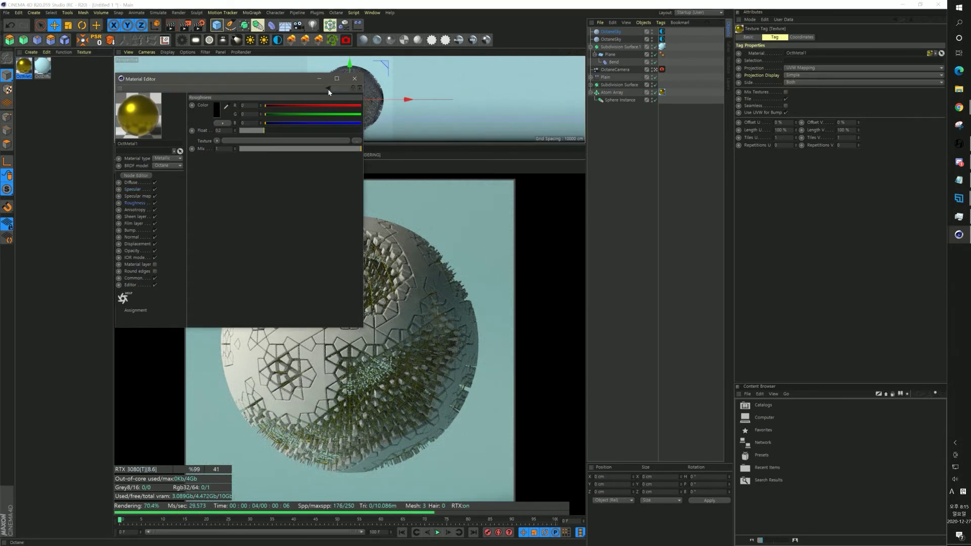
pyautogui.click(353, 79)
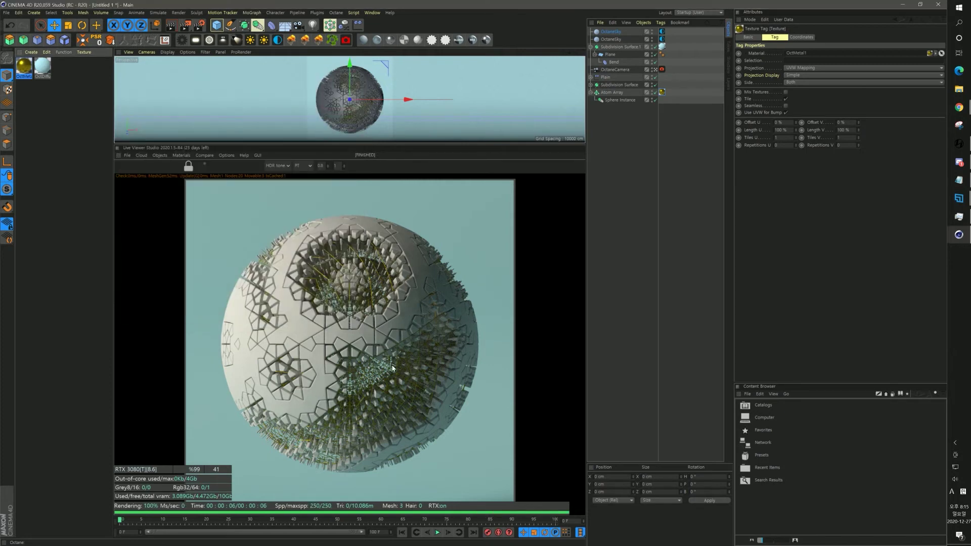
# - Create an Octane glossy material and open it in the Octane Node Editor, enlarging and arranging the editor windows
pyautogui.click(71, 108)
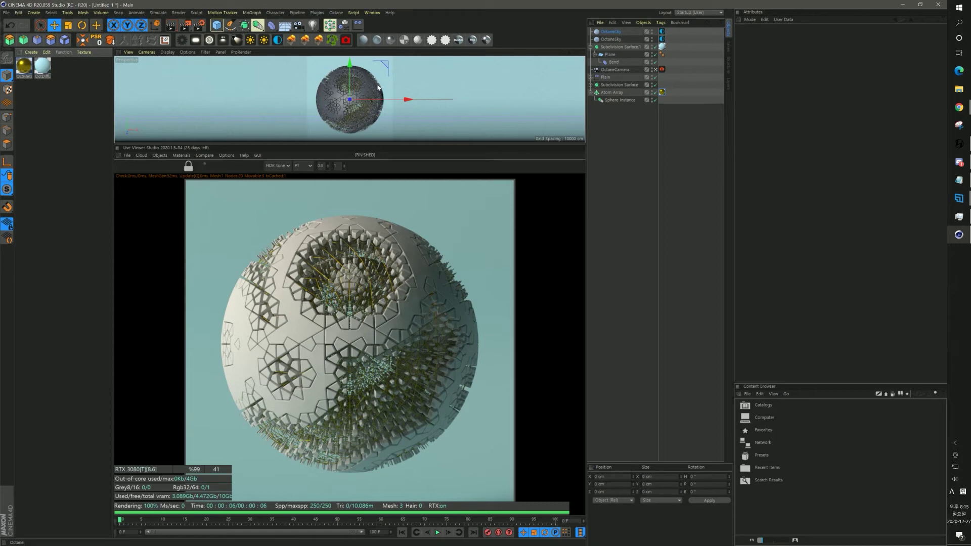
pyautogui.click(377, 43)
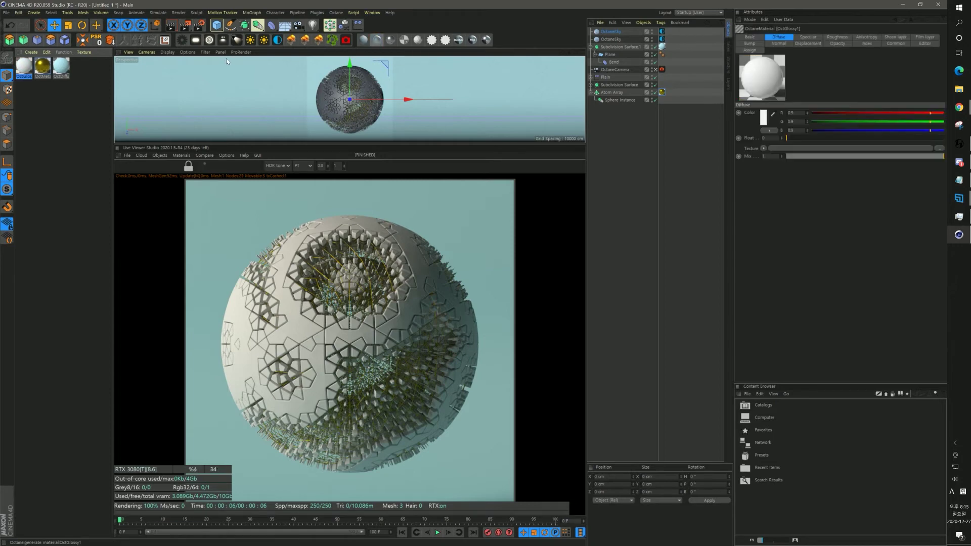
pyautogui.doubleClick(25, 70)
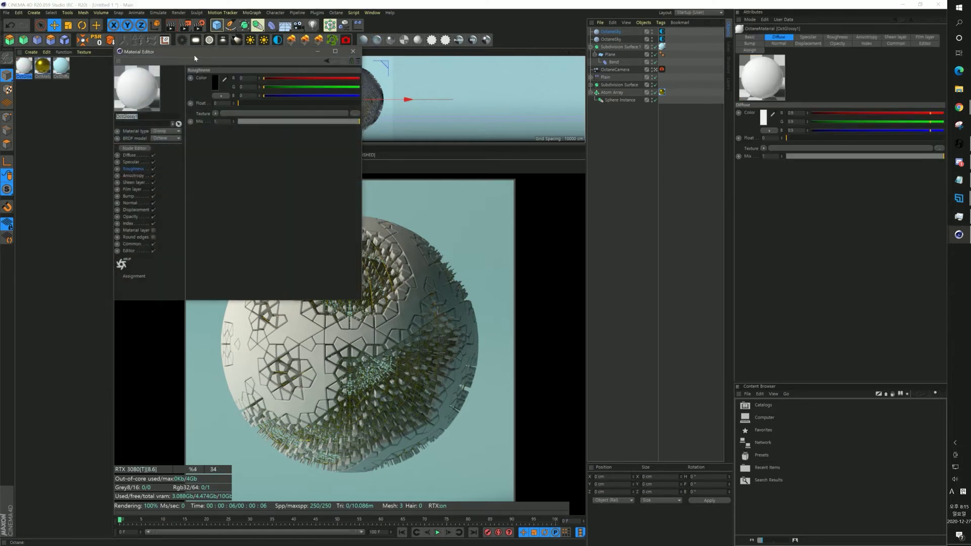
pyautogui.click(134, 148)
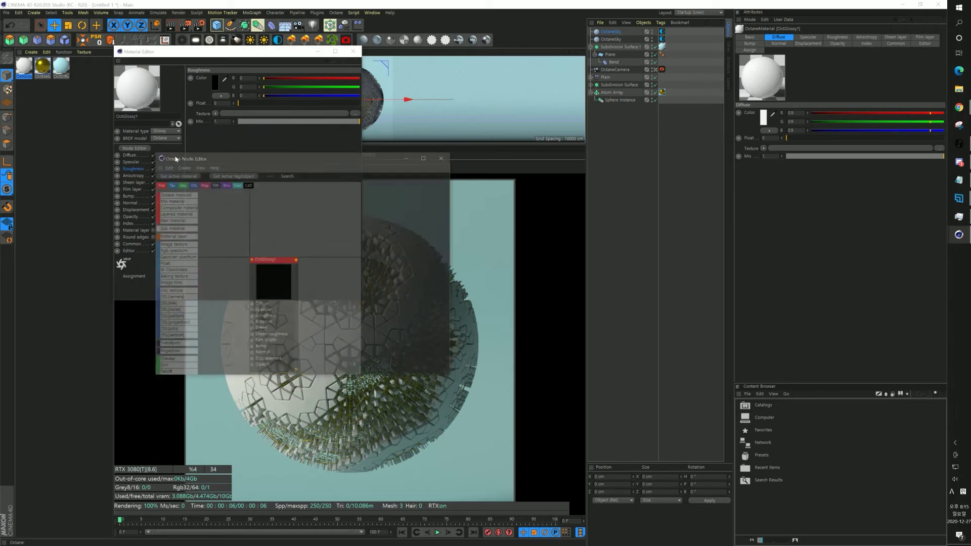
pyautogui.moveTo(306, 215); pyautogui.dragTo(309, 210)
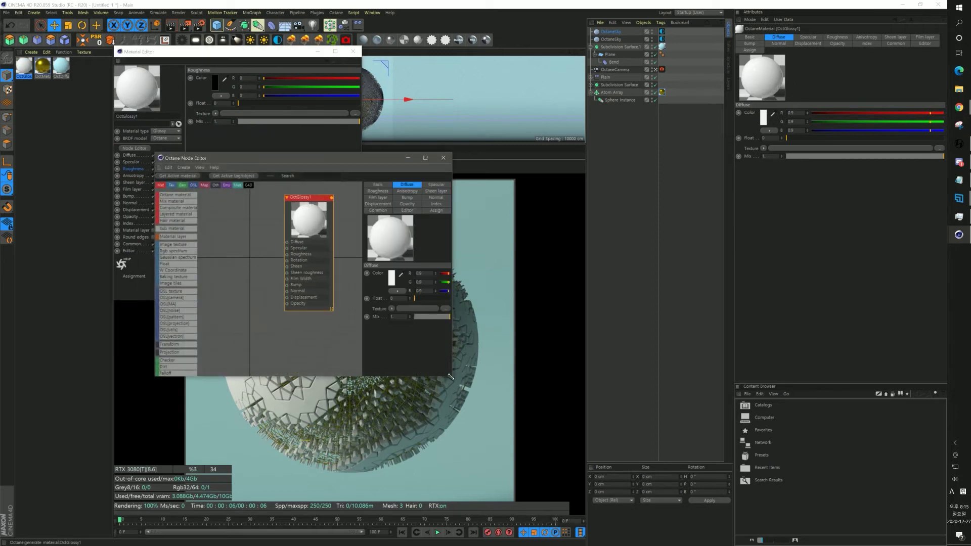
pyautogui.moveTo(451, 377); pyautogui.dragTo(486, 461)
pyautogui.moveTo(354, 160); pyautogui.dragTo(724, 99)
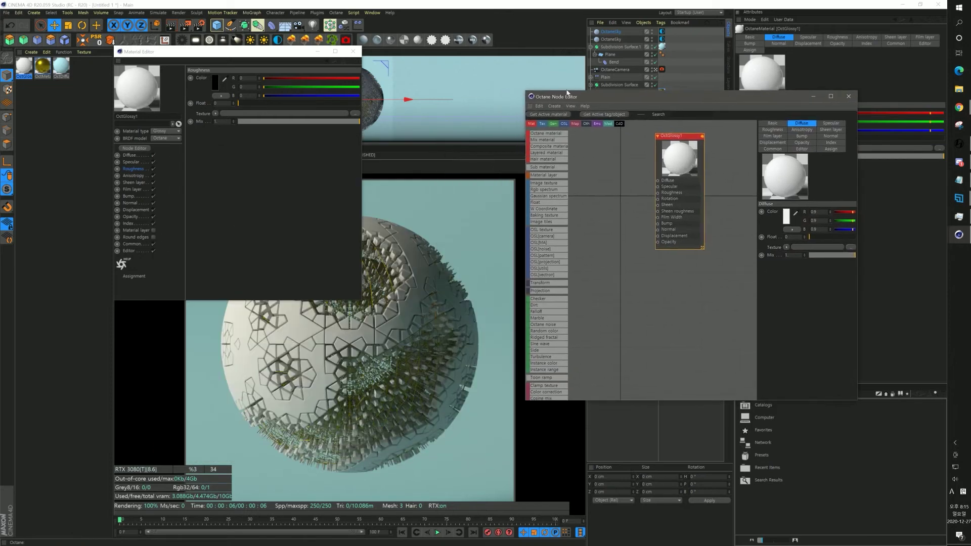
pyautogui.moveTo(268, 52); pyautogui.dragTo(211, 48)
pyautogui.moveTo(677, 153); pyautogui.dragTo(693, 158)
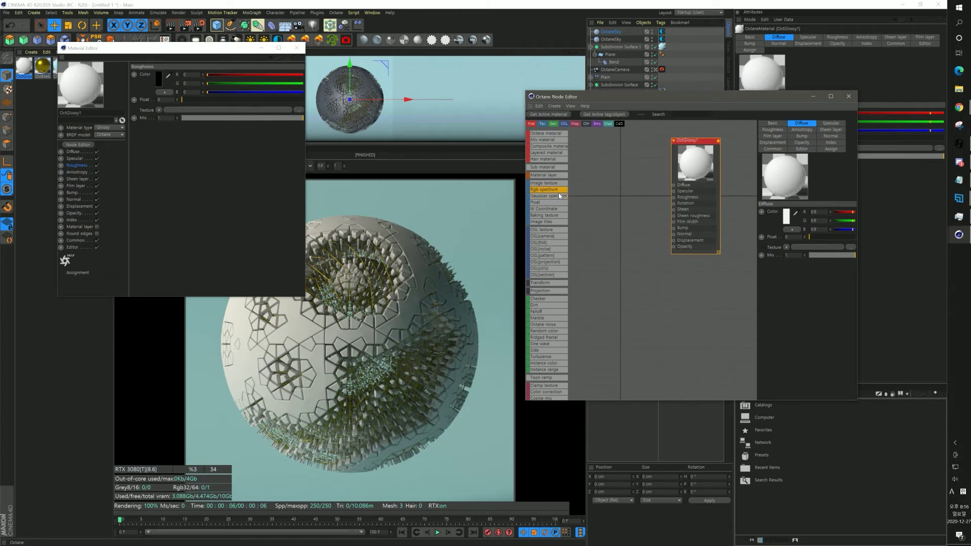
# - Add a Gradient node and connect it to the glossy material's Diffuse input
pyautogui.scroll(-4, 570, 326)
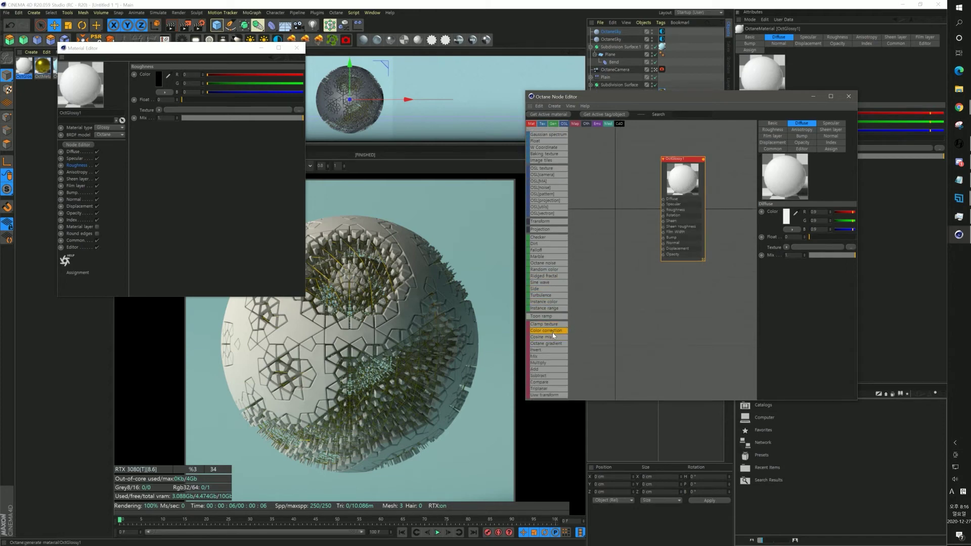
pyautogui.scroll(-2, 551, 333)
pyautogui.scroll(-2, 551, 344)
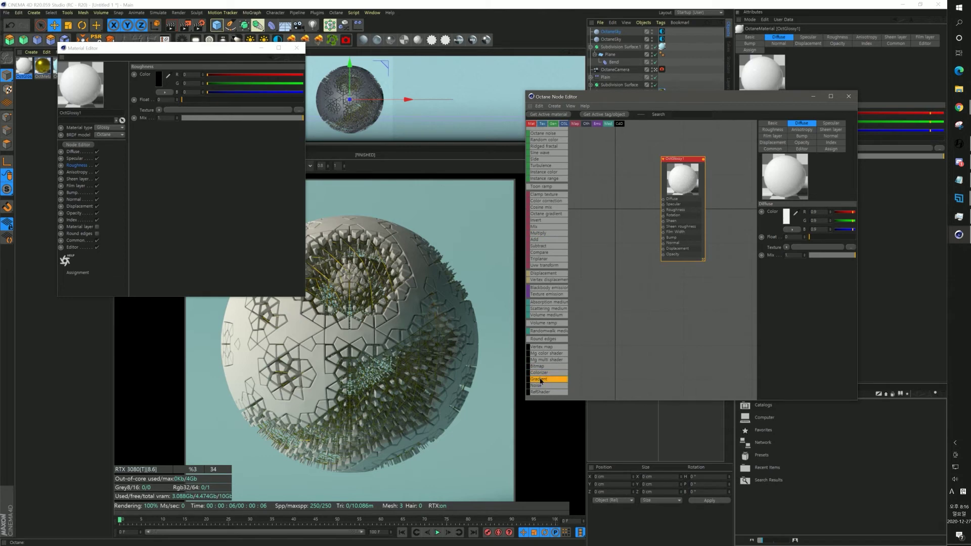
pyautogui.moveTo(542, 379); pyautogui.dragTo(664, 199)
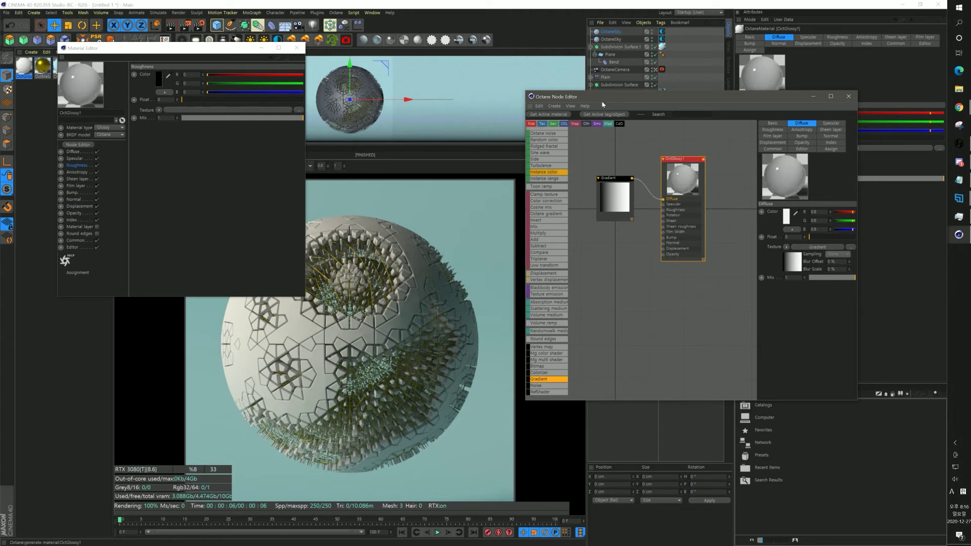
# - Assign the glossy gradient material to the patterned sphere's Subdivision Surface, moving the node editor out of the way
pyautogui.moveTo(598, 100); pyautogui.dragTo(502, 152)
pyautogui.moveTo(23, 69); pyautogui.dragTo(602, 87)
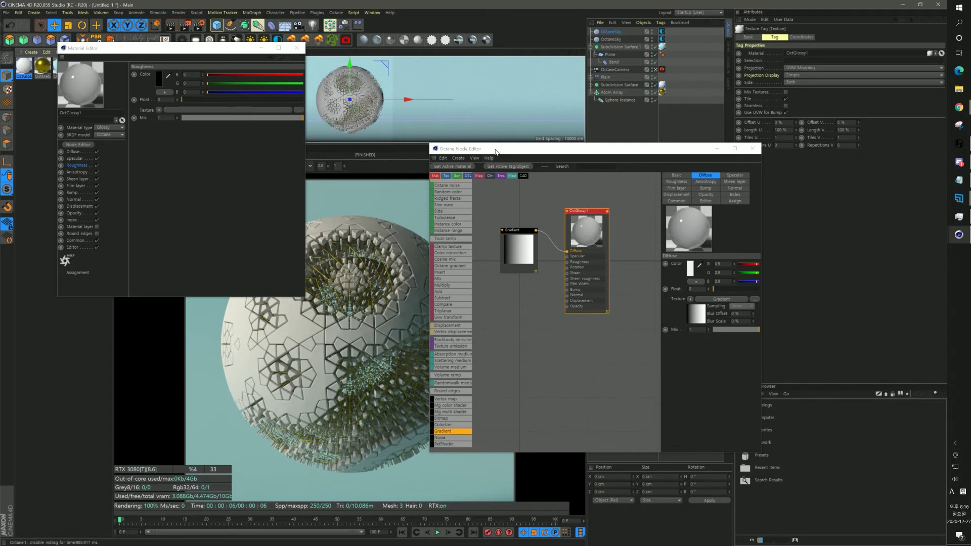
pyautogui.moveTo(494, 152); pyautogui.dragTo(565, 124)
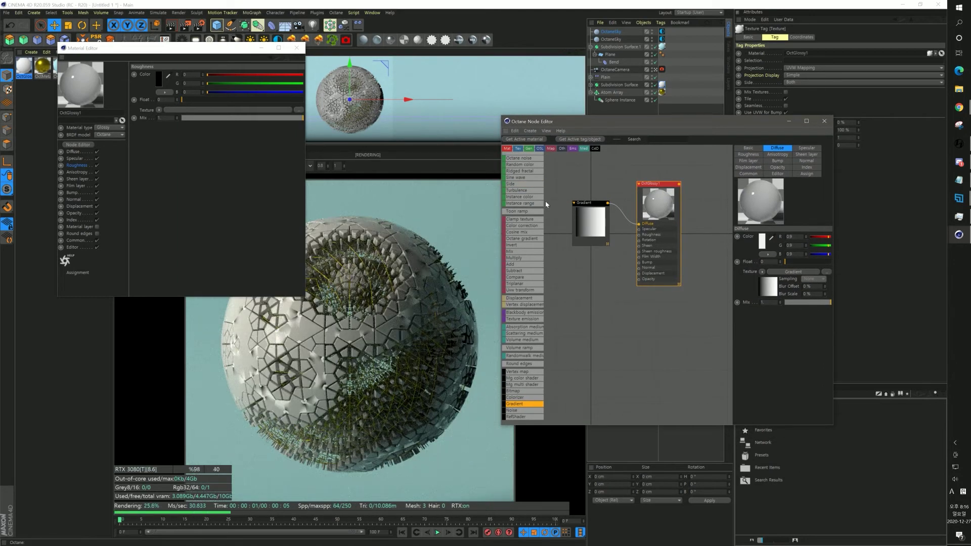
# - Change the Gradient node's type to 3D - Spherical
pyautogui.click(588, 220)
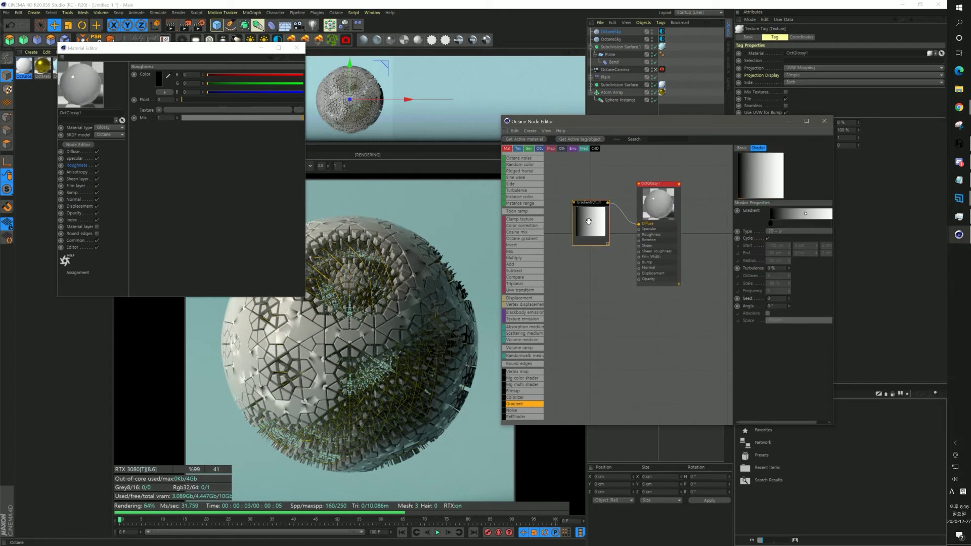
pyautogui.moveTo(595, 124); pyautogui.dragTo(457, 100)
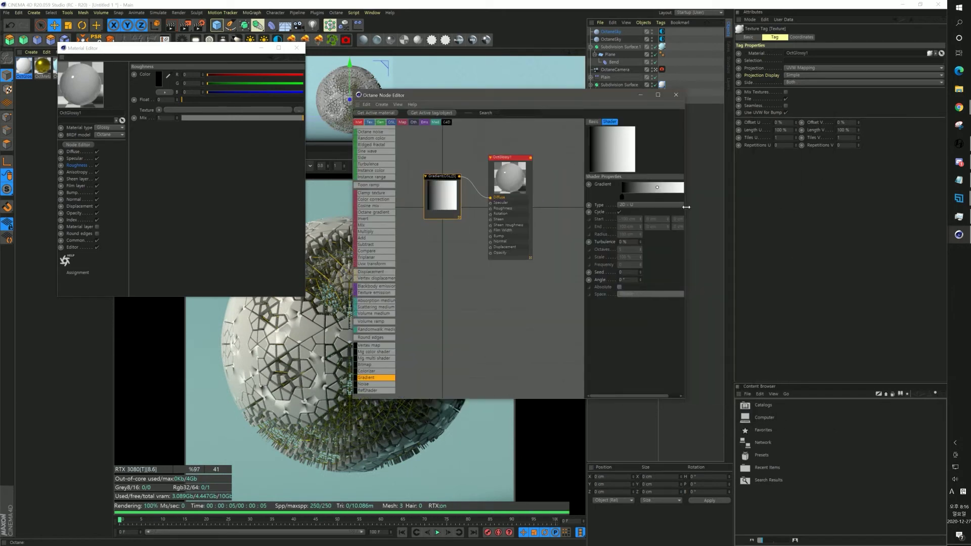
pyautogui.moveTo(686, 206); pyautogui.dragTo(778, 207)
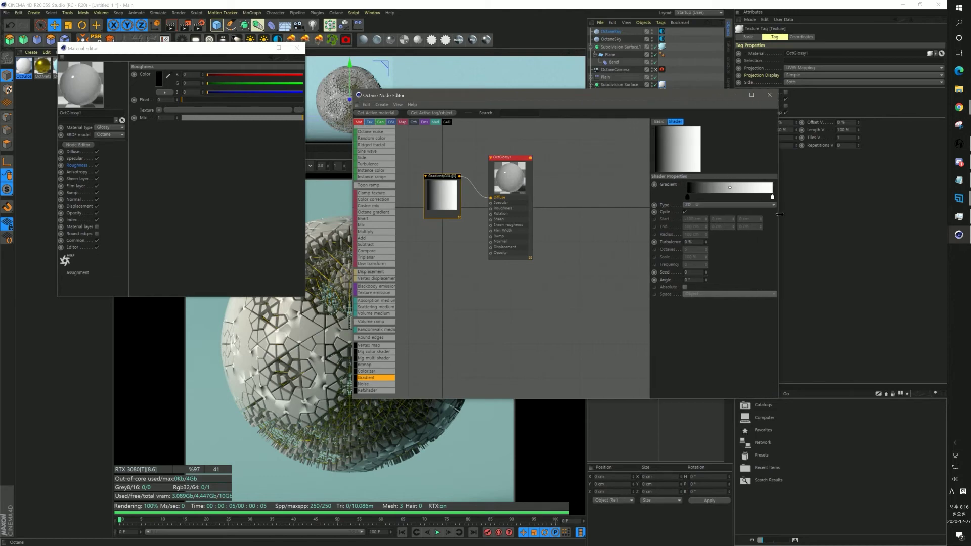
pyautogui.click(703, 209)
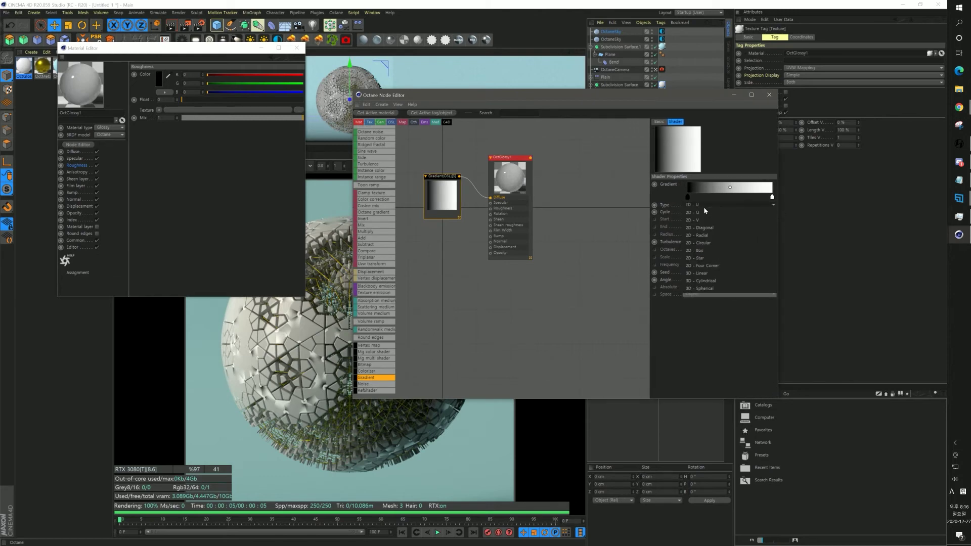
pyautogui.click(708, 290)
pyautogui.moveTo(526, 97); pyautogui.dragTo(546, 135)
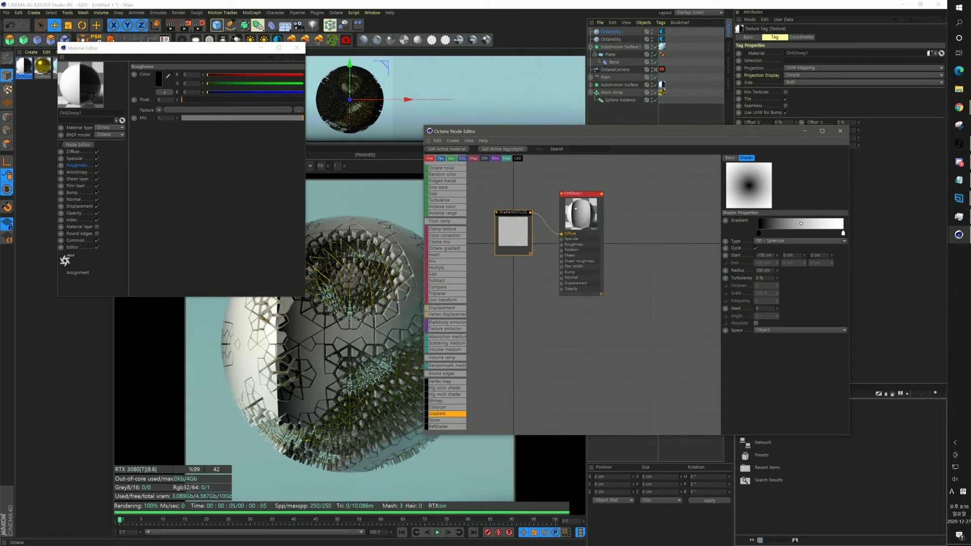
# - Set the spherical gradient's X start position to 0 cm
pyautogui.moveTo(772, 255); pyautogui.dragTo(705, 253)
pyautogui.write('0')
pyautogui.press('Return')
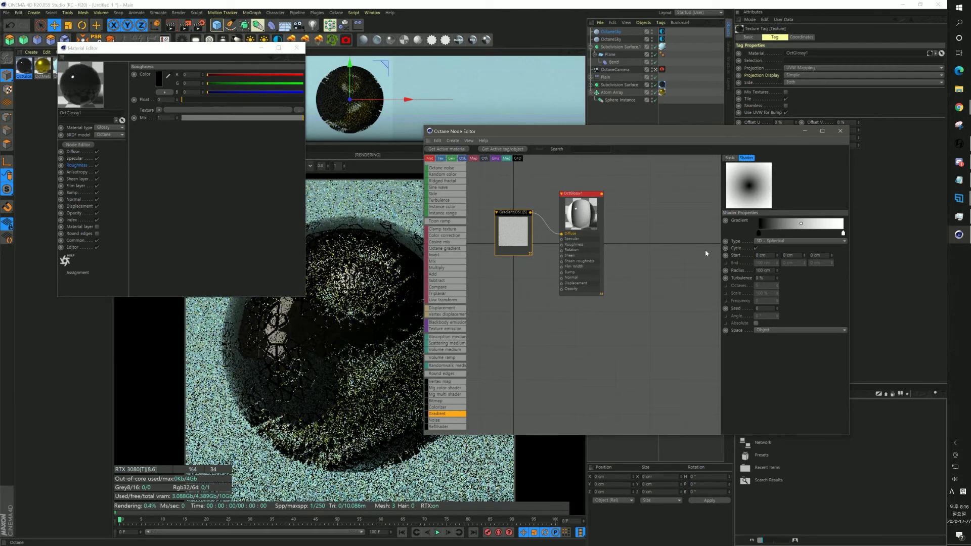
pyautogui.moveTo(549, 132)
pyautogui.mouseDown()
pyautogui.moveTo(613, 136)
pyautogui.moveTo(549, 122)
pyautogui.mouseUp()
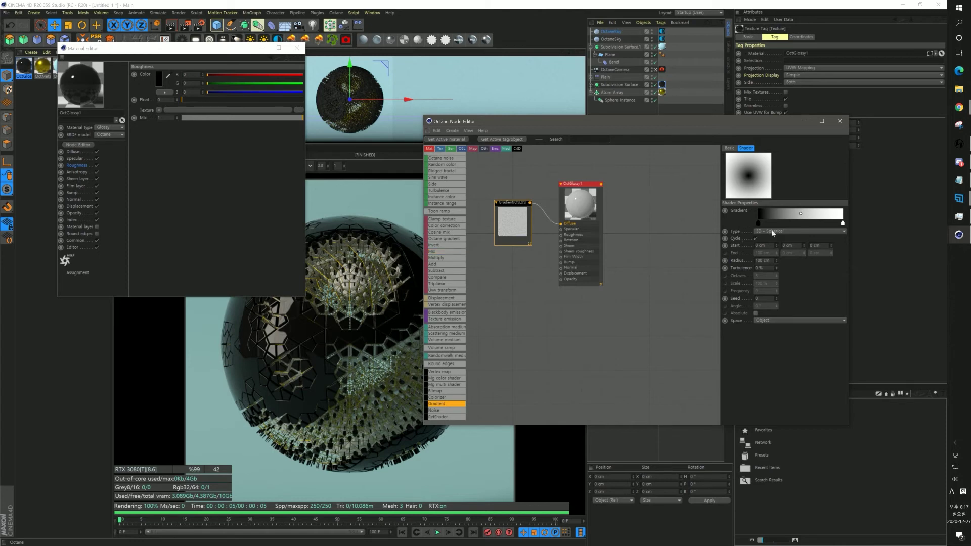
# - Load the cyan-to-white preset named Gradient into the spherical gradient's colour ramp
pyautogui.click(751, 210)
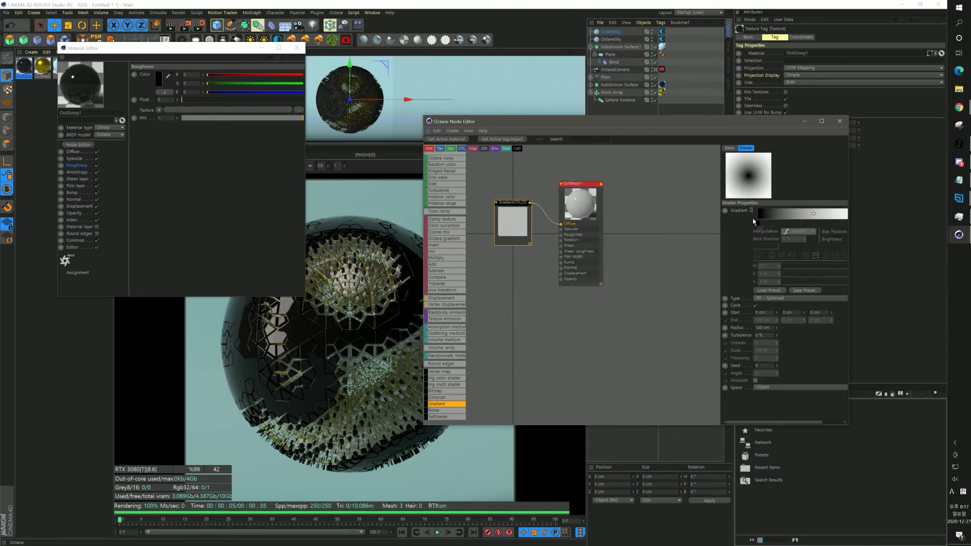
pyautogui.click(772, 289)
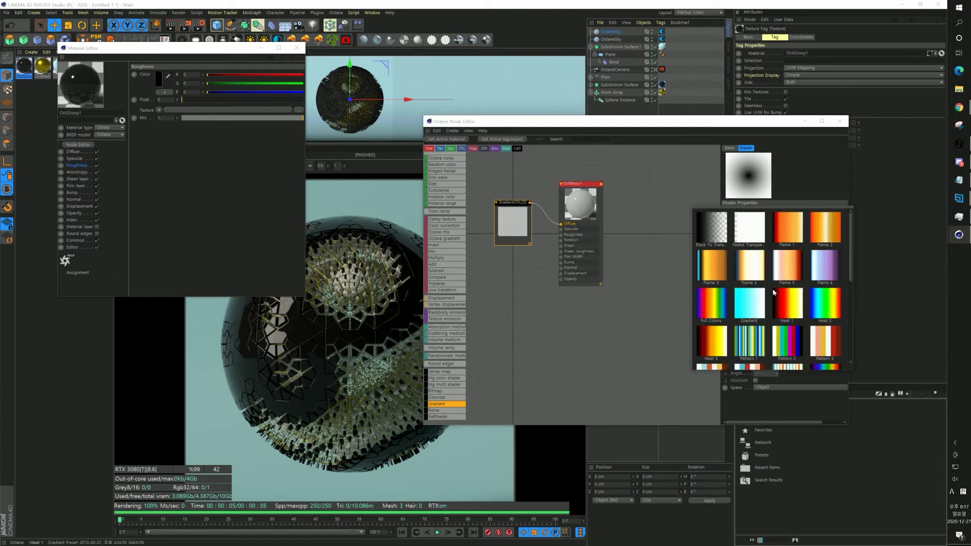
pyautogui.click(749, 302)
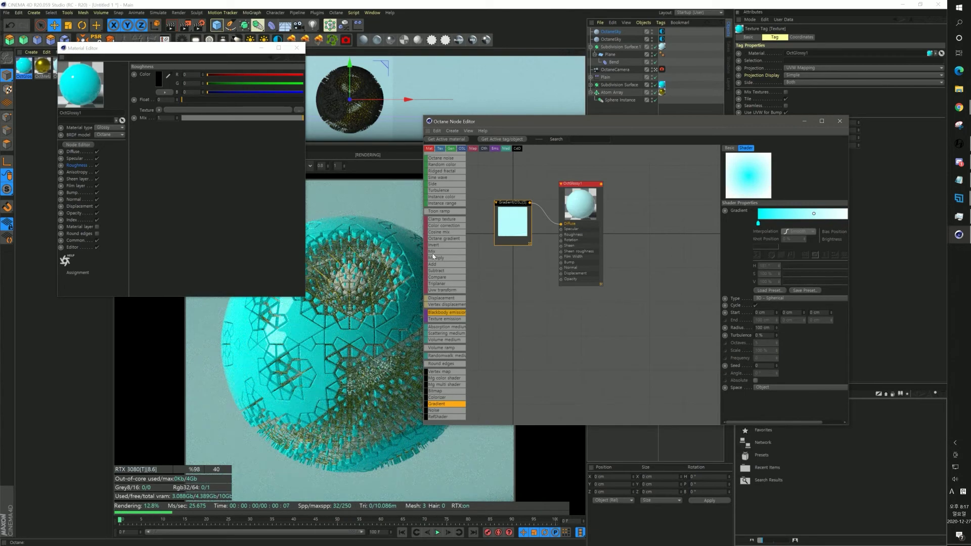
# - Widen the node editor and add a saturated purple knot near the middle of the cyan-to-white gradient
pyautogui.moveTo(705, 127); pyautogui.dragTo(589, 130)
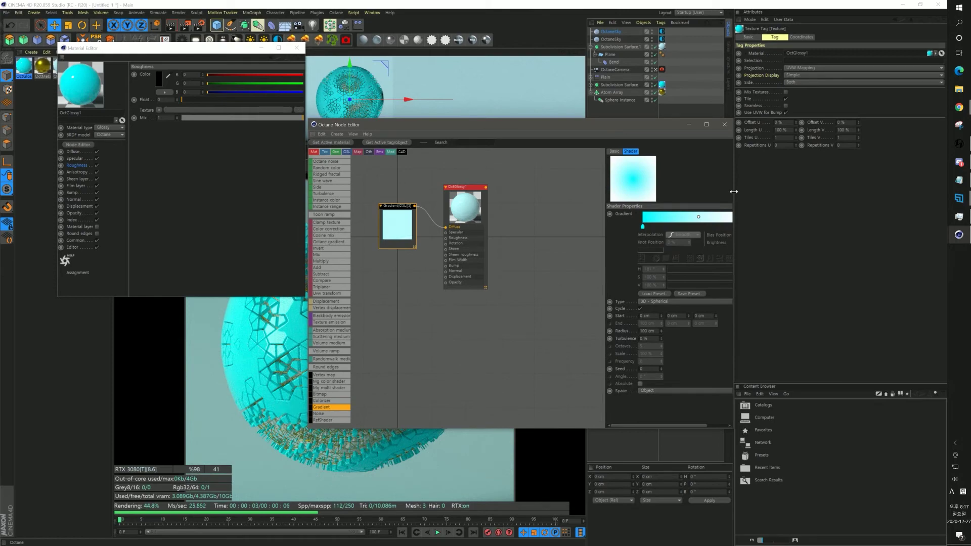
pyautogui.moveTo(732, 195); pyautogui.dragTo(798, 198)
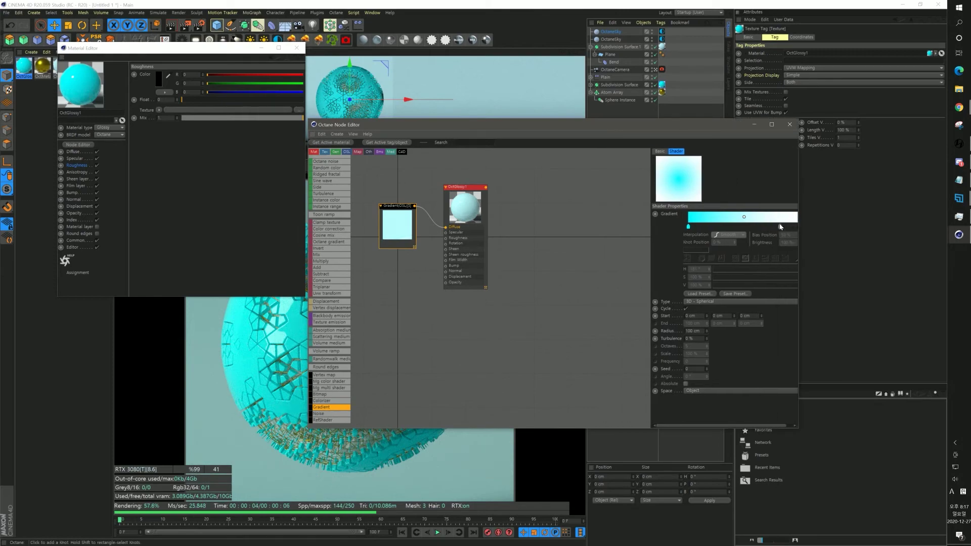
pyautogui.click(742, 226)
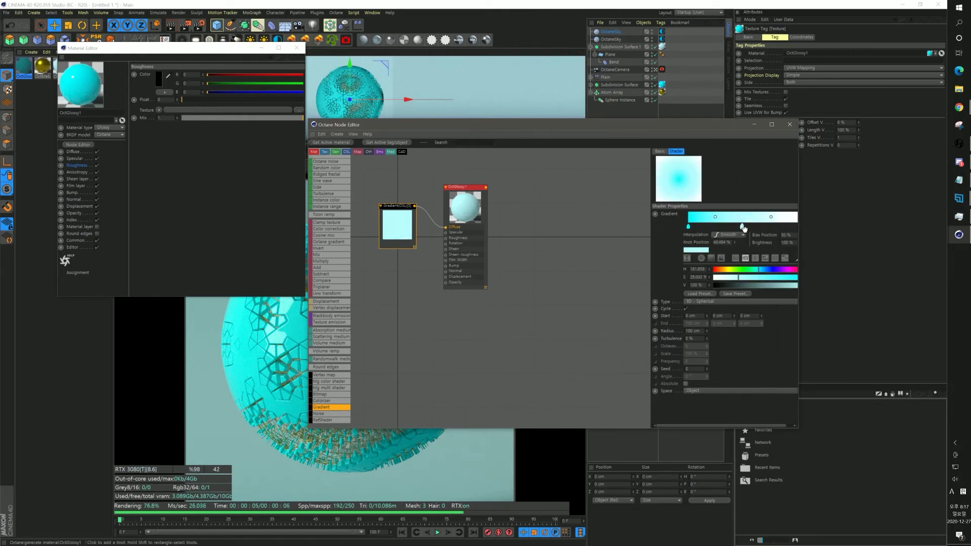
pyautogui.moveTo(759, 269); pyautogui.dragTo(779, 269)
pyautogui.click(767, 278)
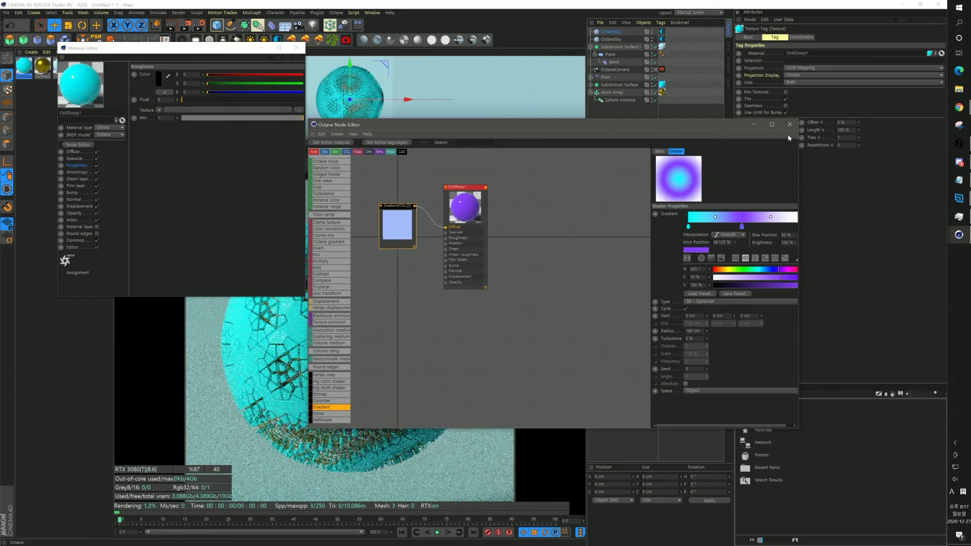
# - Close the node editor and set the glossy material's Roughness float to 0.2
pyautogui.click(789, 124)
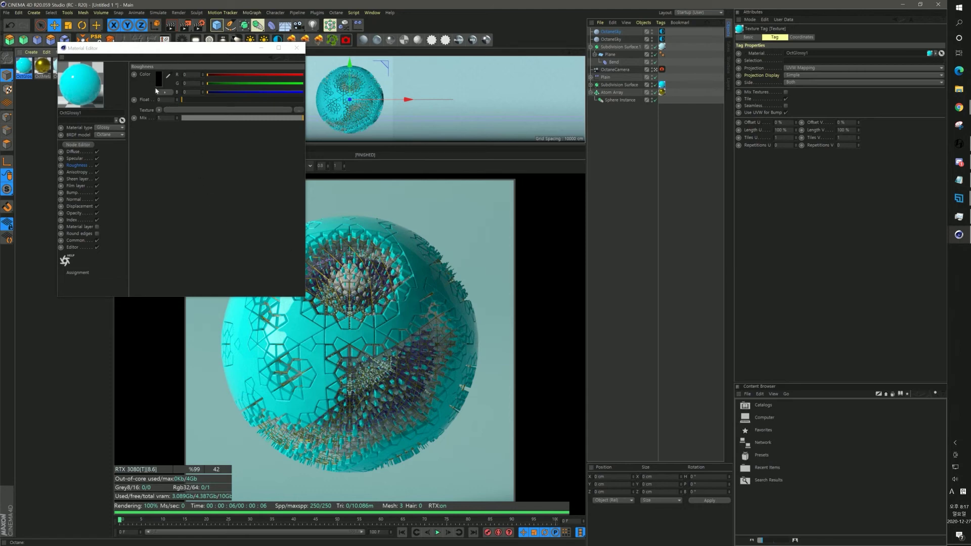
pyautogui.click(77, 166)
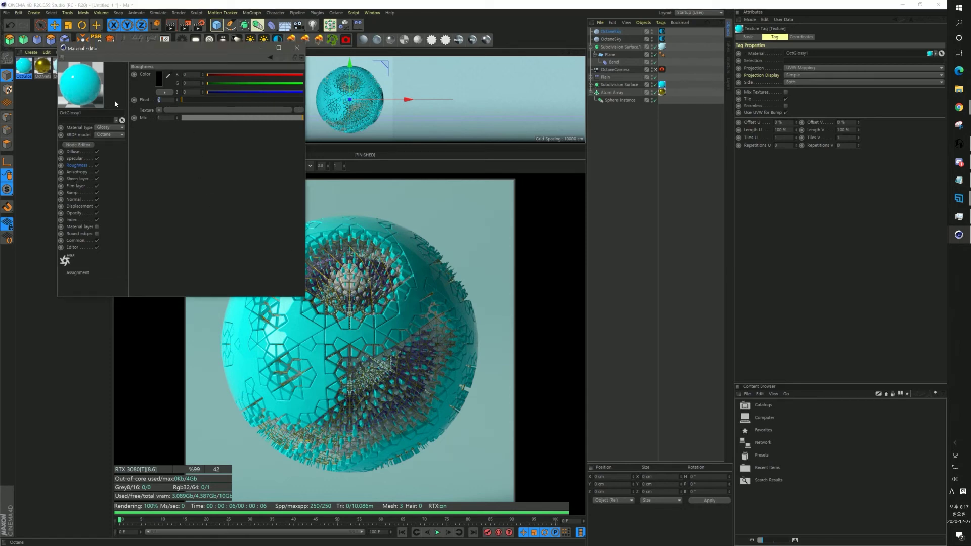
pyautogui.press('Return')
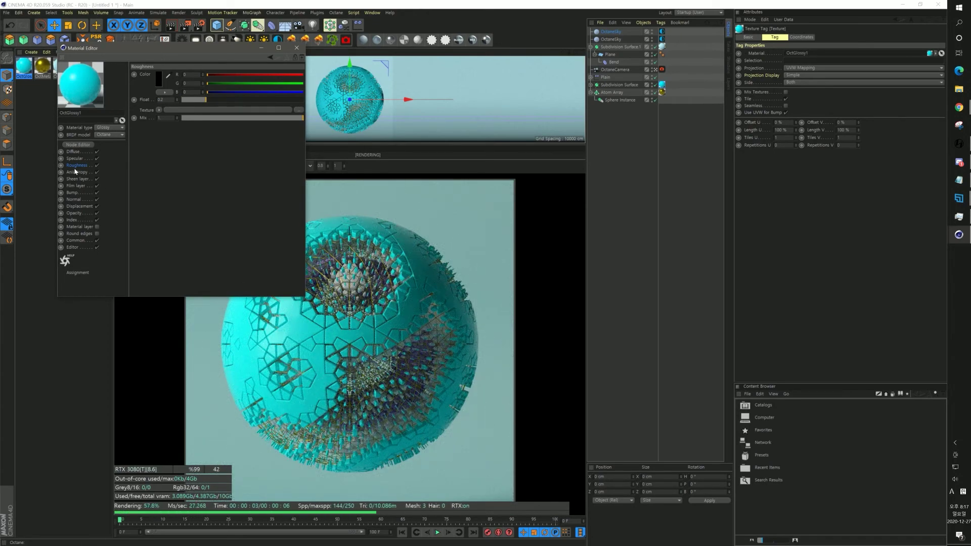
# - Reopen the glossy material's node editor, move the Gradient node up and add an Image Texture node below it
pyautogui.click(75, 146)
pyautogui.moveTo(310, 225); pyautogui.dragTo(376, 225)
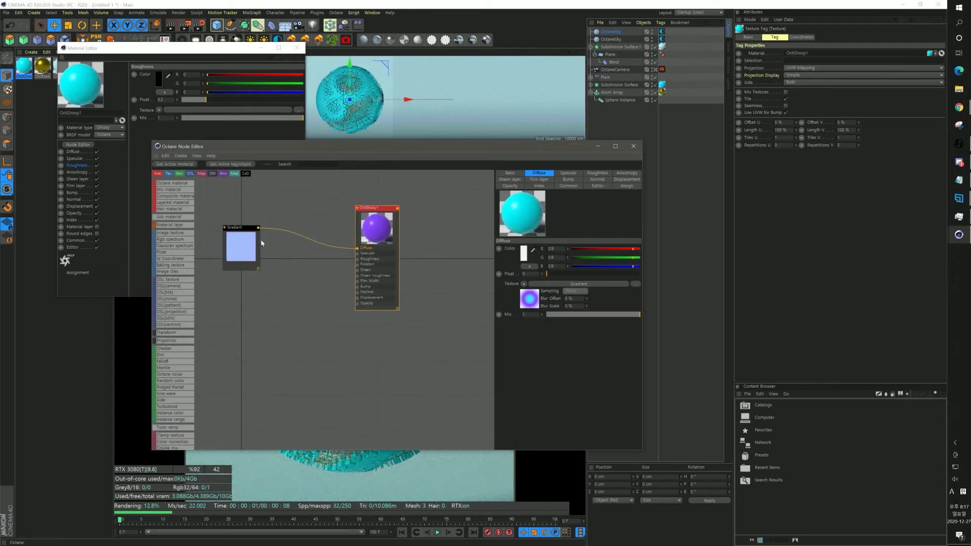
pyautogui.moveTo(244, 245); pyautogui.dragTo(279, 216)
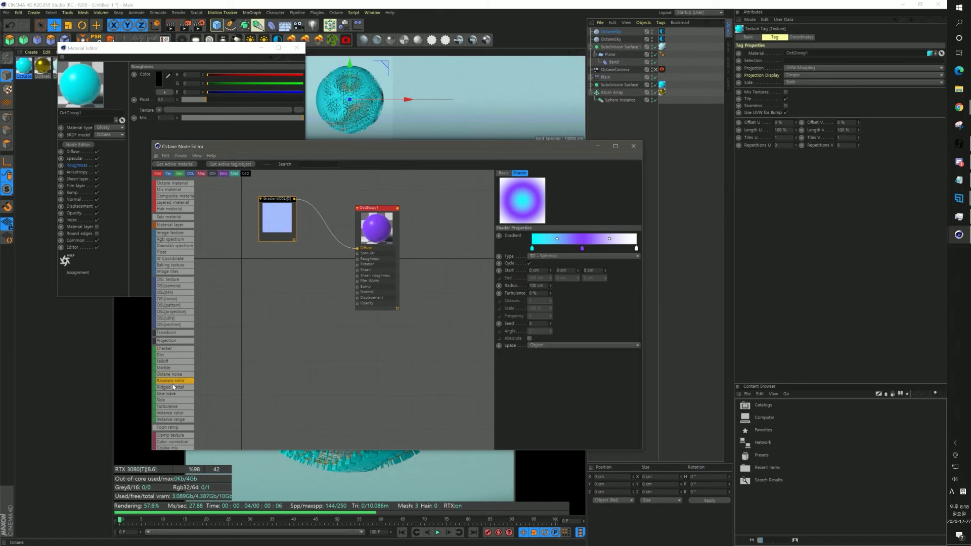
pyautogui.moveTo(171, 233); pyautogui.dragTo(188, 246)
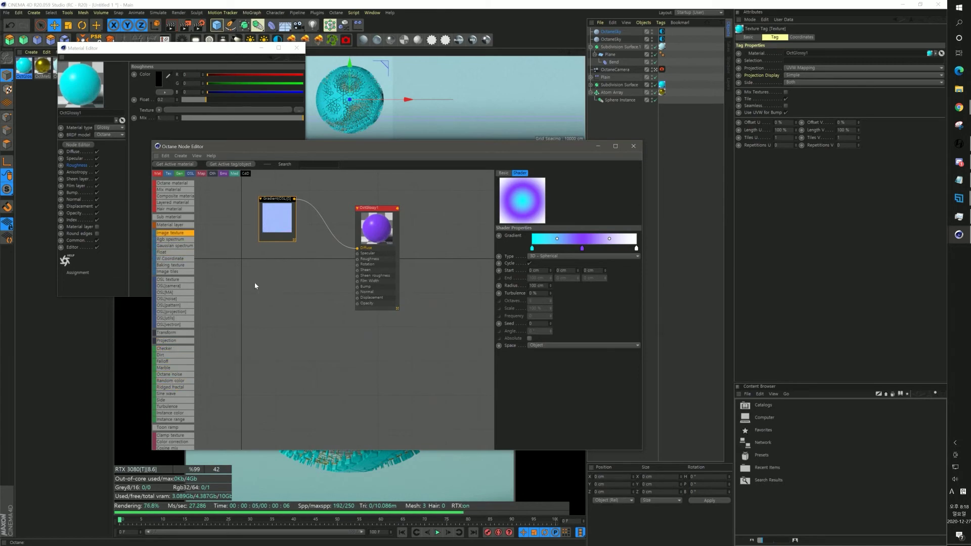
pyautogui.moveTo(254, 283); pyautogui.dragTo(255, 284)
pyautogui.click(290, 286)
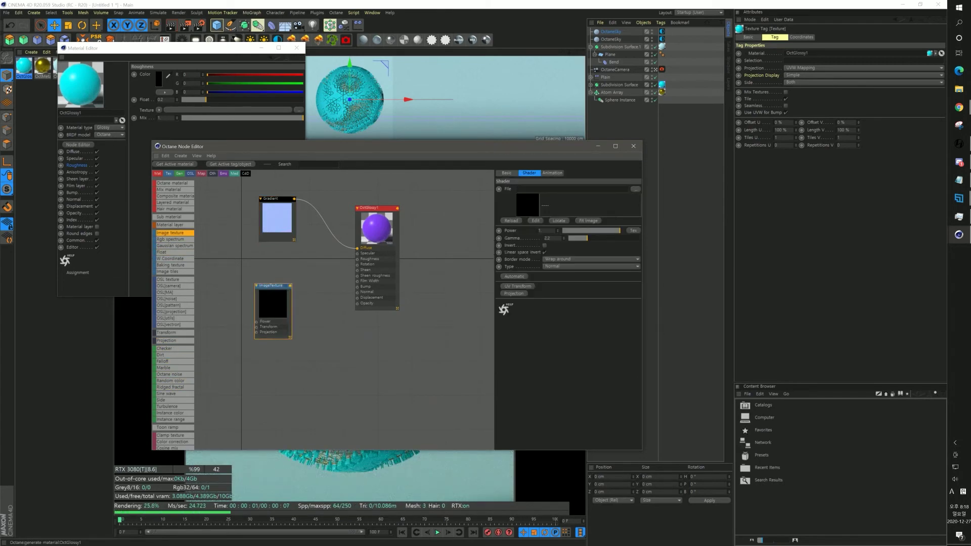
# - Load ScratchesMixed001_OVERLAY_VAR1_3K from the Surface texture folder into the Image Texture node, without copying it to the project location
pyautogui.click(635, 189)
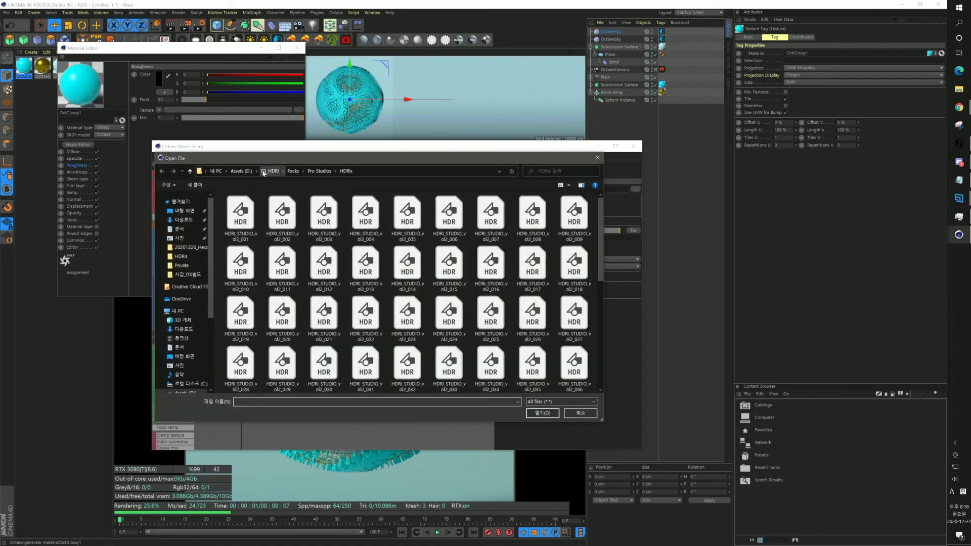
pyautogui.click(241, 171)
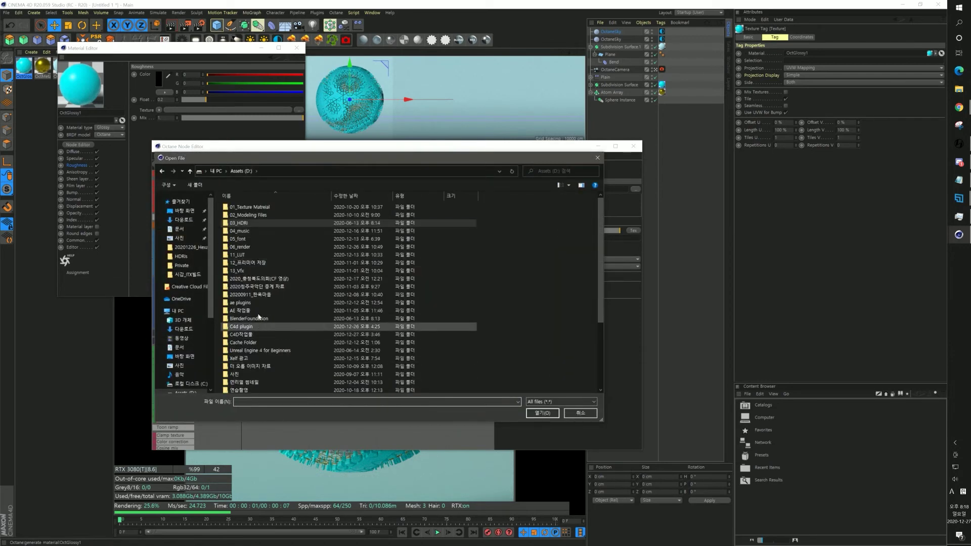
pyautogui.doubleClick(245, 207)
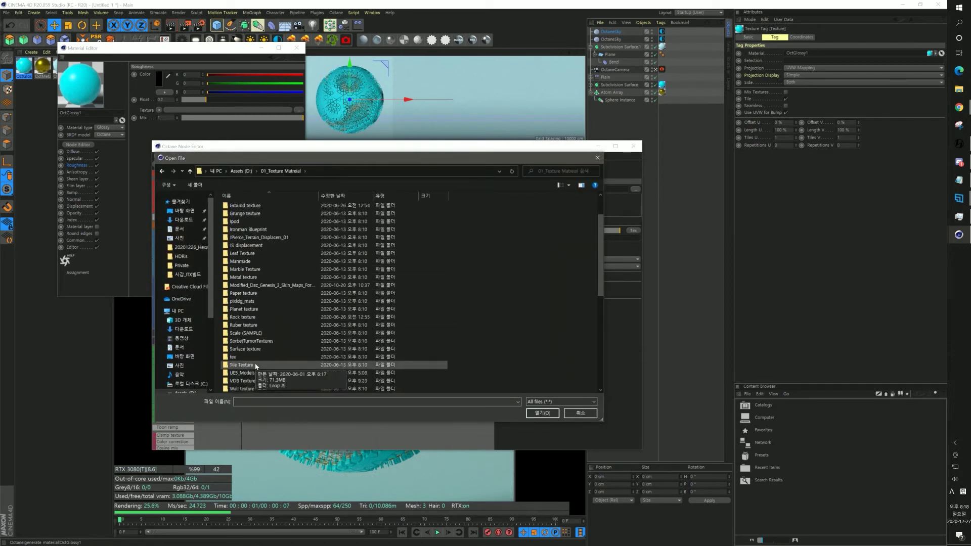
pyautogui.doubleClick(250, 349)
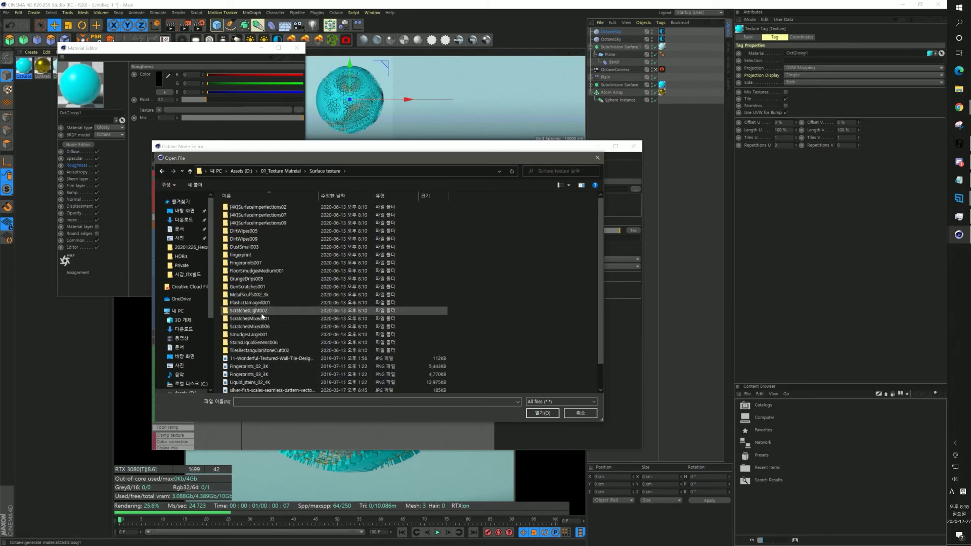
pyautogui.doubleClick(259, 318)
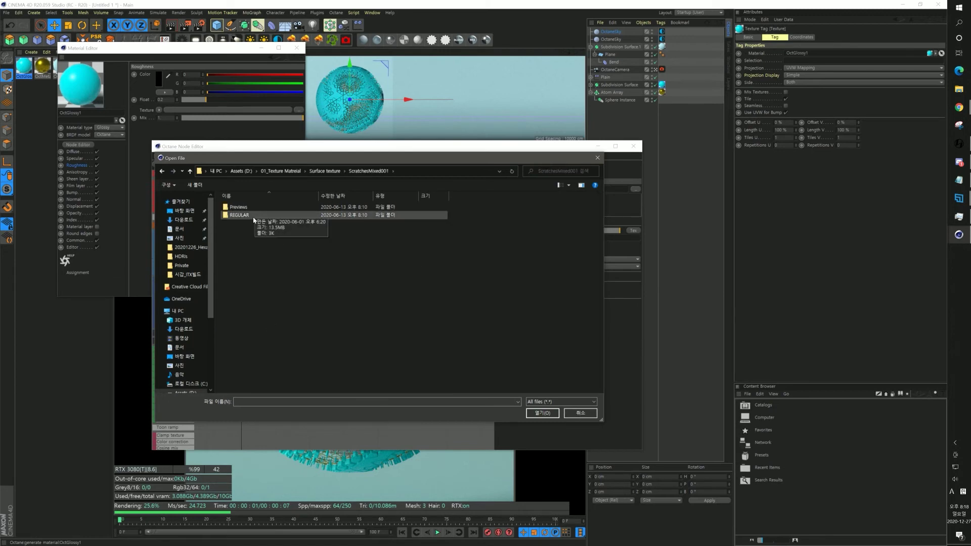
pyautogui.doubleClick(239, 214)
pyautogui.doubleClick(238, 207)
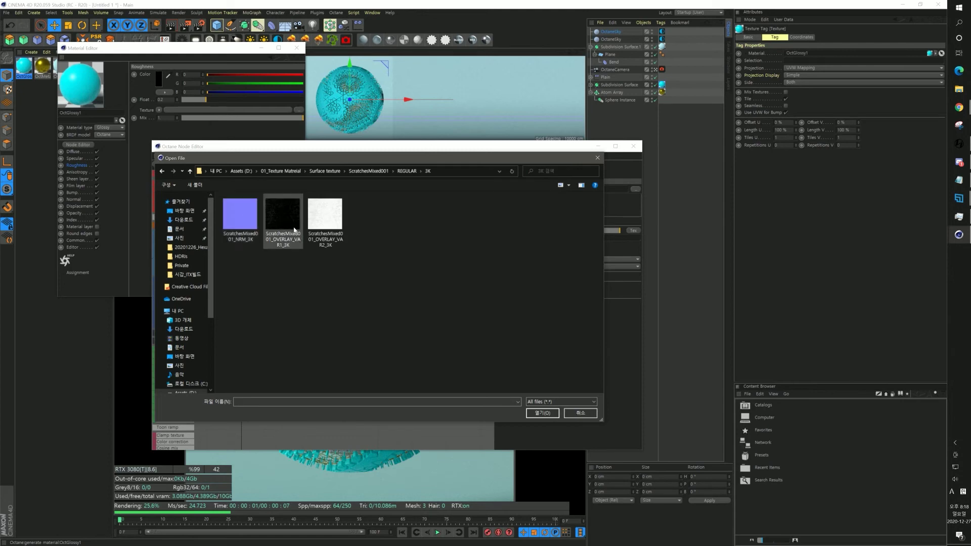
pyautogui.doubleClick(284, 223)
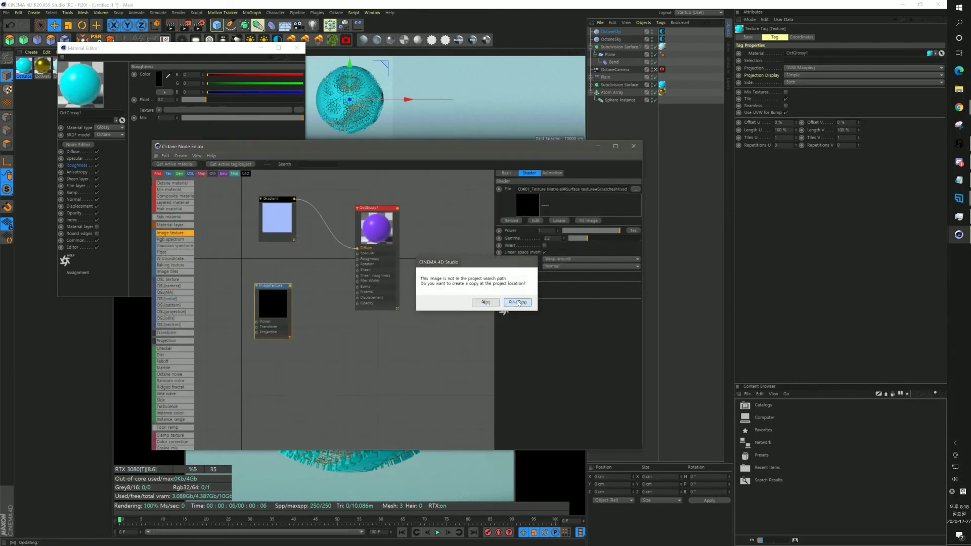
pyautogui.click(517, 303)
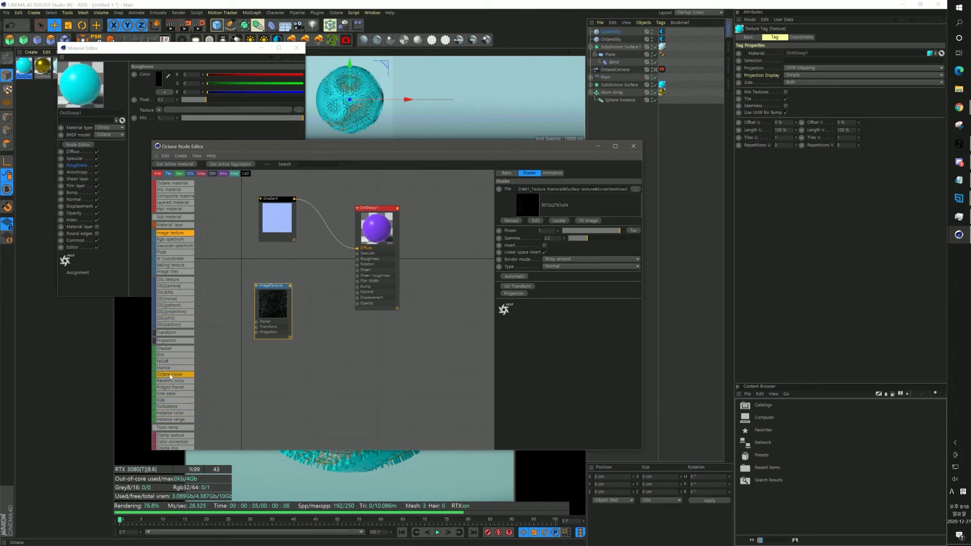
# - Add an Octane Gradient node and route the scratch image texture through it into the glossy material's Bump input
pyautogui.scroll(-1, 173, 401)
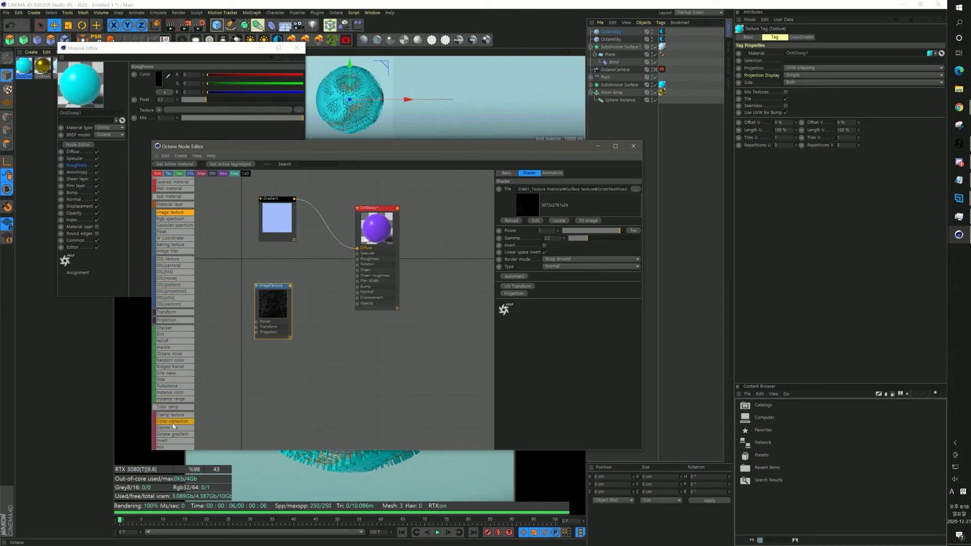
pyautogui.moveTo(173, 436); pyautogui.dragTo(316, 301)
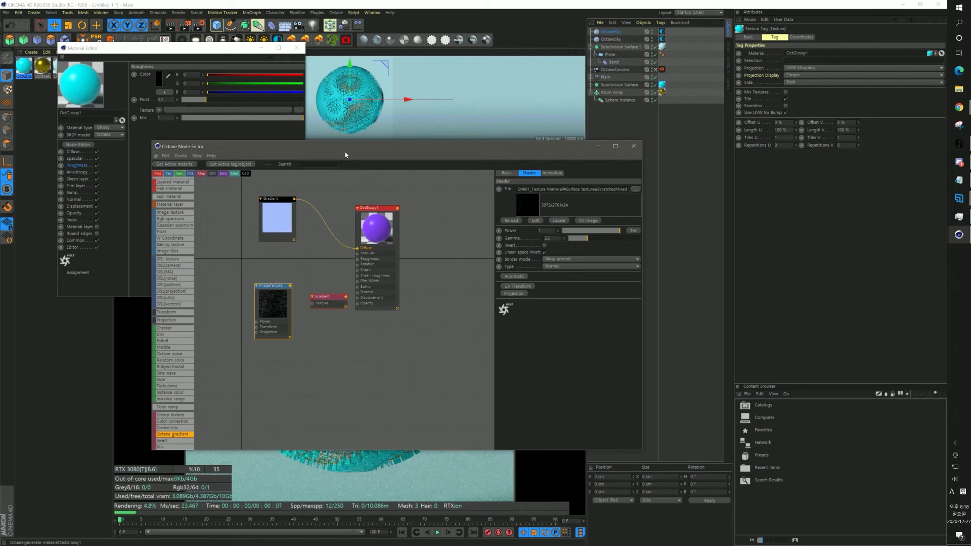
pyautogui.moveTo(349, 148); pyautogui.dragTo(627, 104)
pyautogui.moveTo(224, 49); pyautogui.dragTo(210, 38)
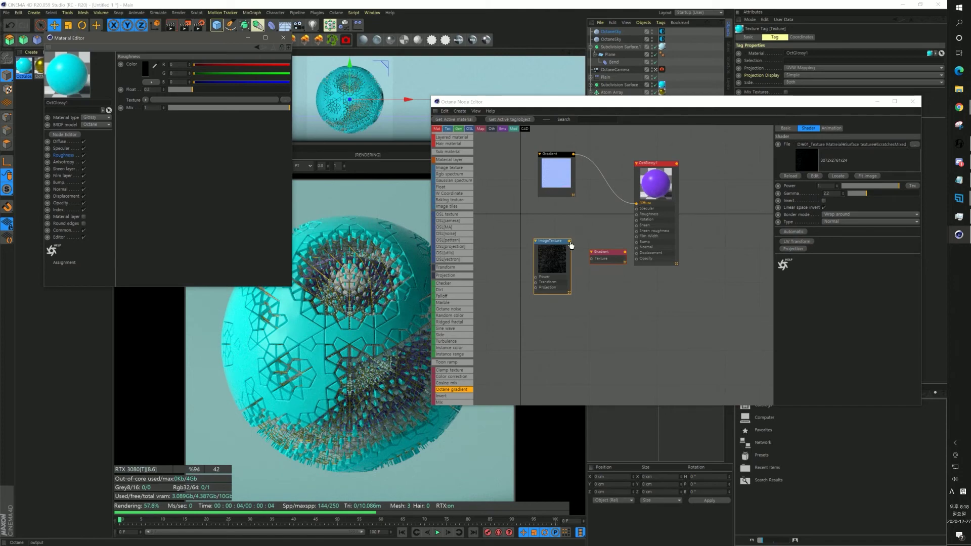
pyautogui.moveTo(569, 241); pyautogui.dragTo(637, 242)
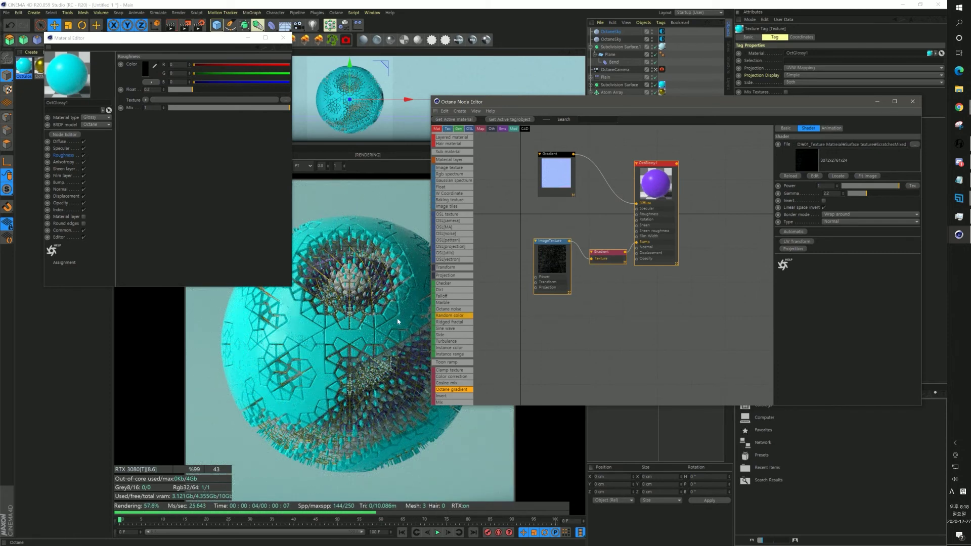
# - Try to solo the Octane Gradient node that feeds the Bump input
pyautogui.rightClick(604, 257)
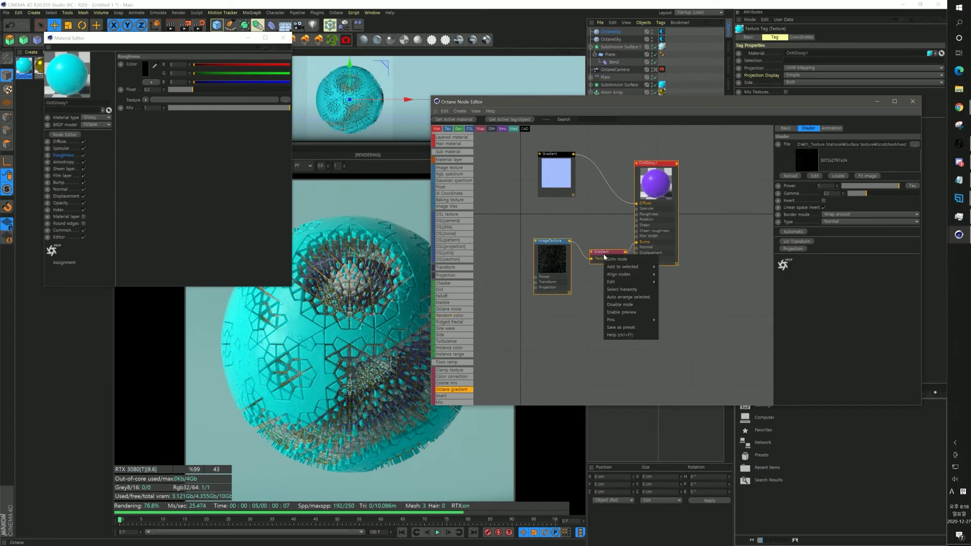
pyautogui.click(627, 259)
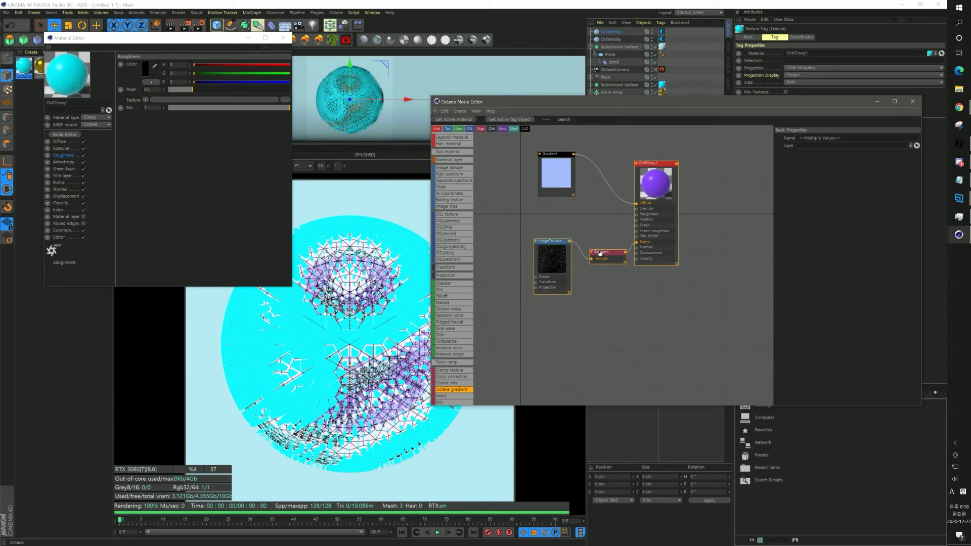
pyautogui.rightClick(603, 253)
pyautogui.click(620, 259)
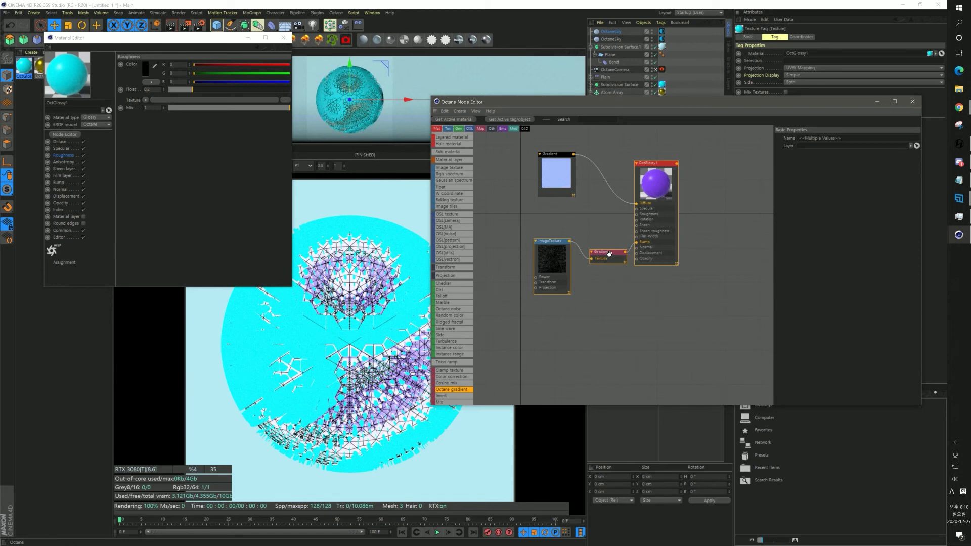
pyautogui.rightClick(609, 254)
pyautogui.click(616, 259)
pyautogui.click(613, 276)
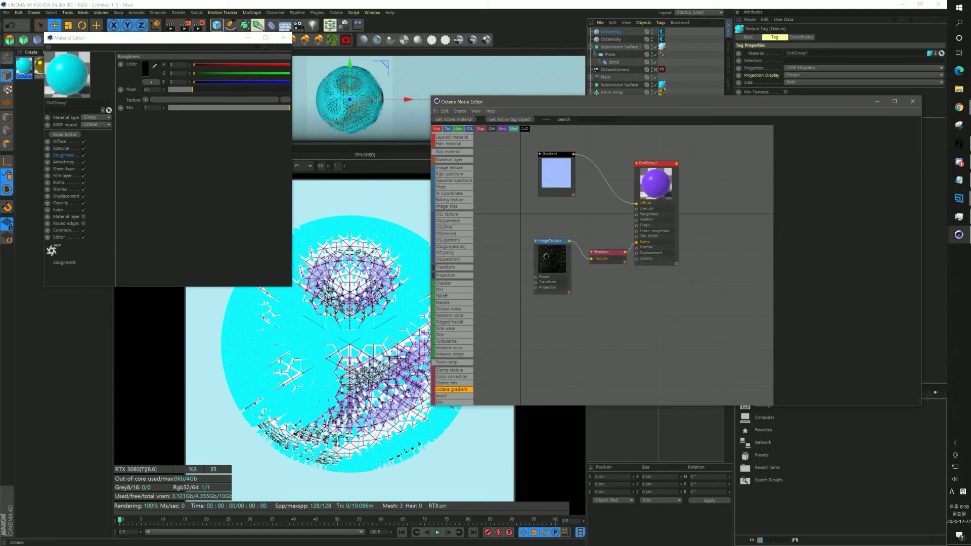
# - Select only the bump's Octane Gradient node, preview it in solo mode and turn solo mode off again
pyautogui.click(609, 255)
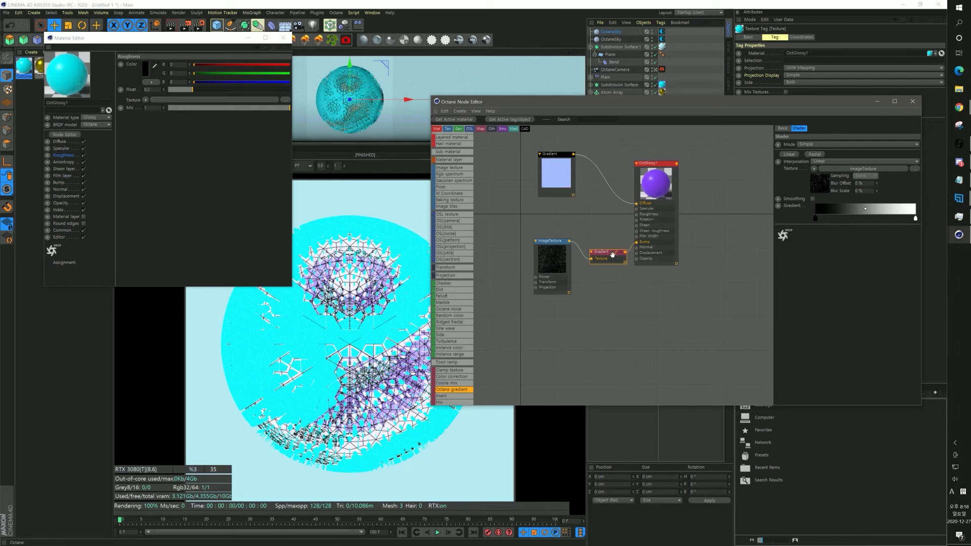
pyautogui.rightClick(613, 254)
pyautogui.click(622, 260)
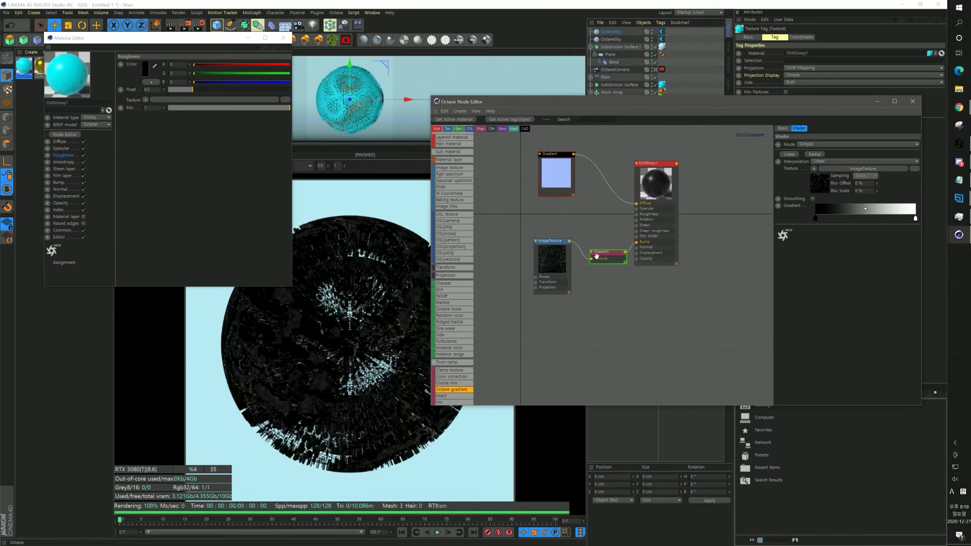
pyautogui.click(606, 306)
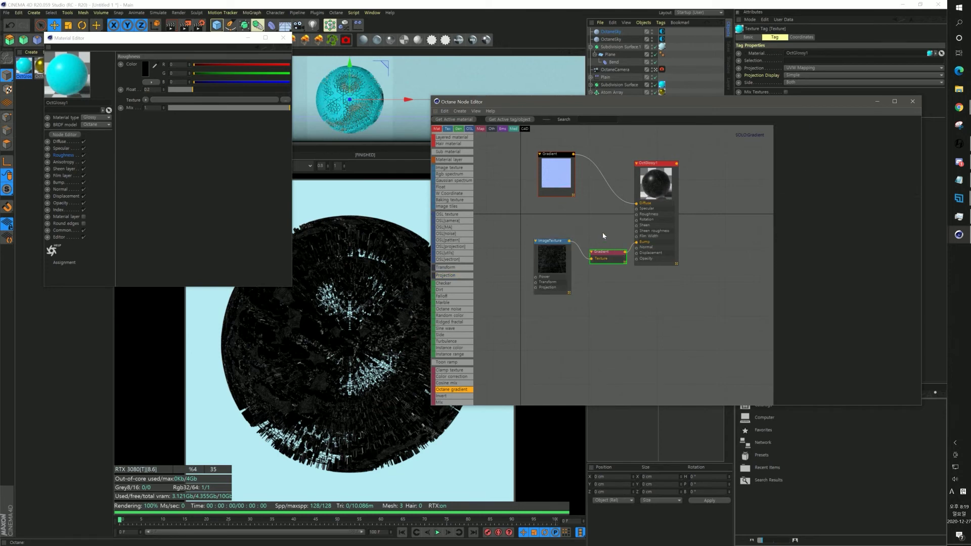
pyautogui.rightClick(607, 258)
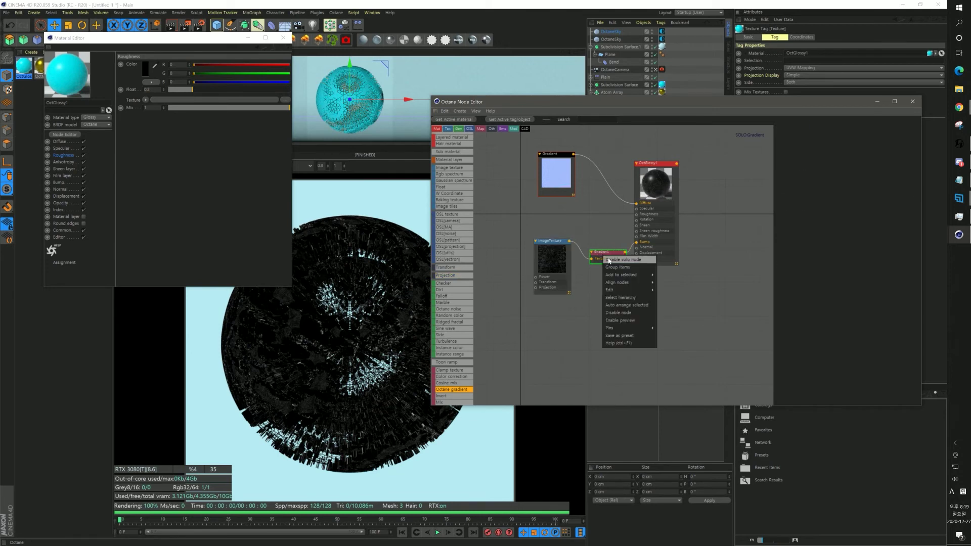
pyautogui.click(614, 260)
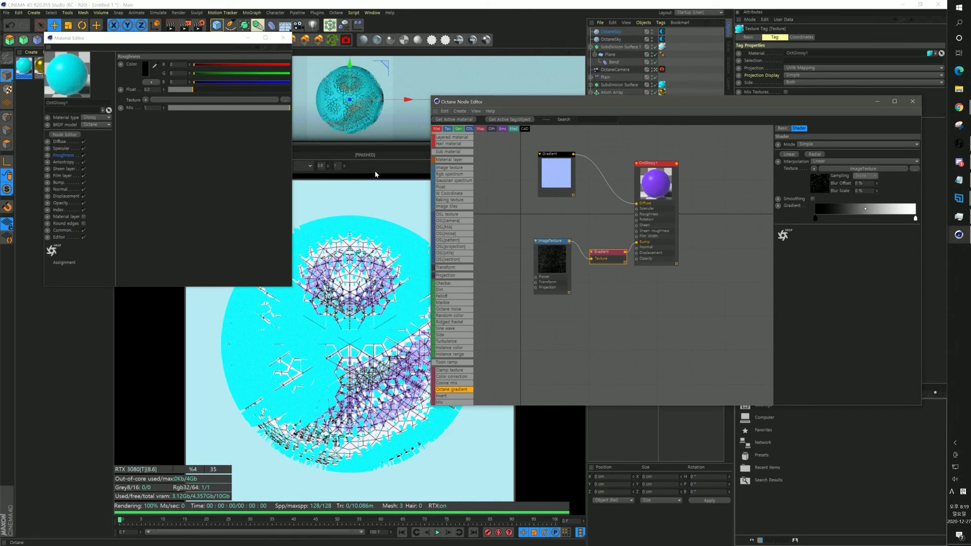
# - Switch the Live Viewer's render kernel to PT and solo the Gradient node that feeds the Bump input
pyautogui.click(309, 167)
pyautogui.click(307, 184)
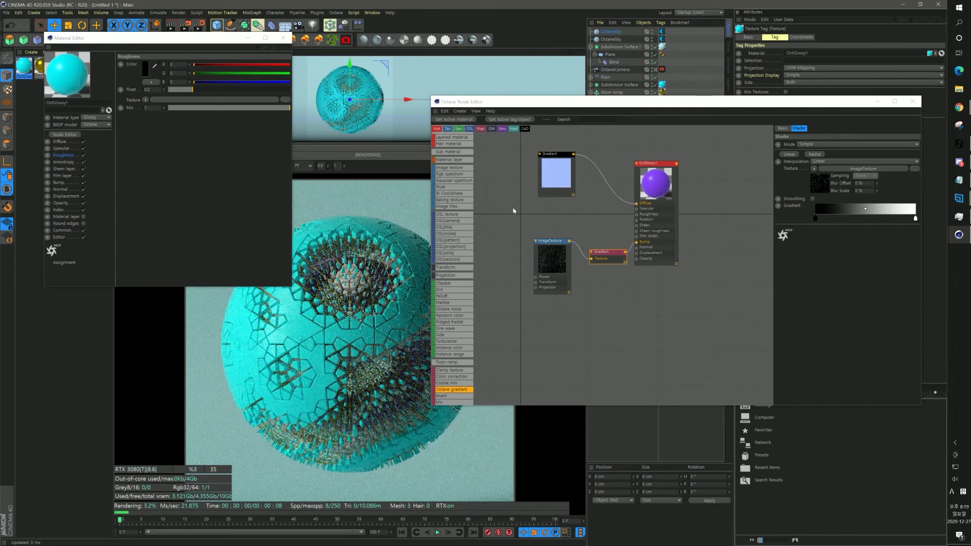
pyautogui.moveTo(552, 256); pyautogui.dragTo(589, 251)
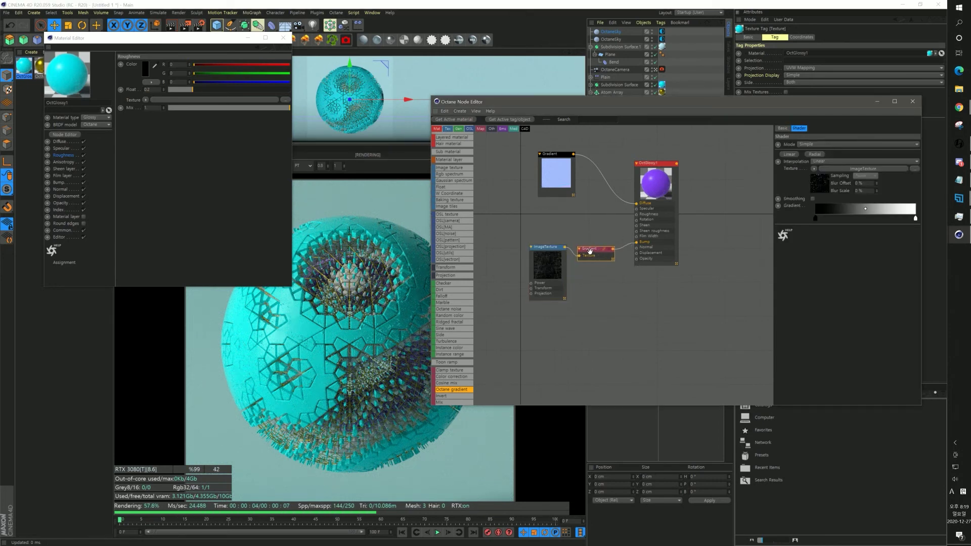
pyautogui.rightClick(589, 252)
pyautogui.click(602, 256)
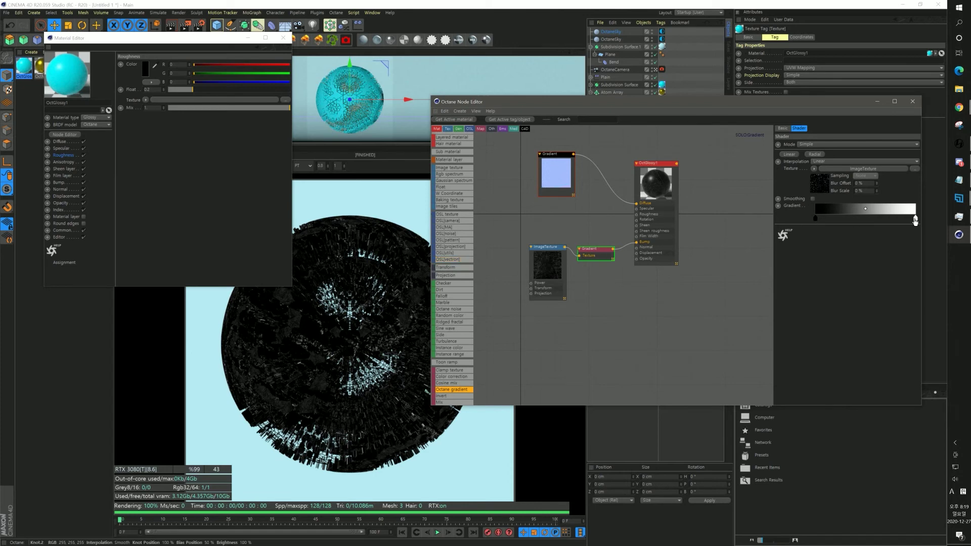
# - Move the bump gradient's white knot to about 34% and rearrange the editor windows to uncover the render
pyautogui.moveTo(915, 218); pyautogui.dragTo(850, 219)
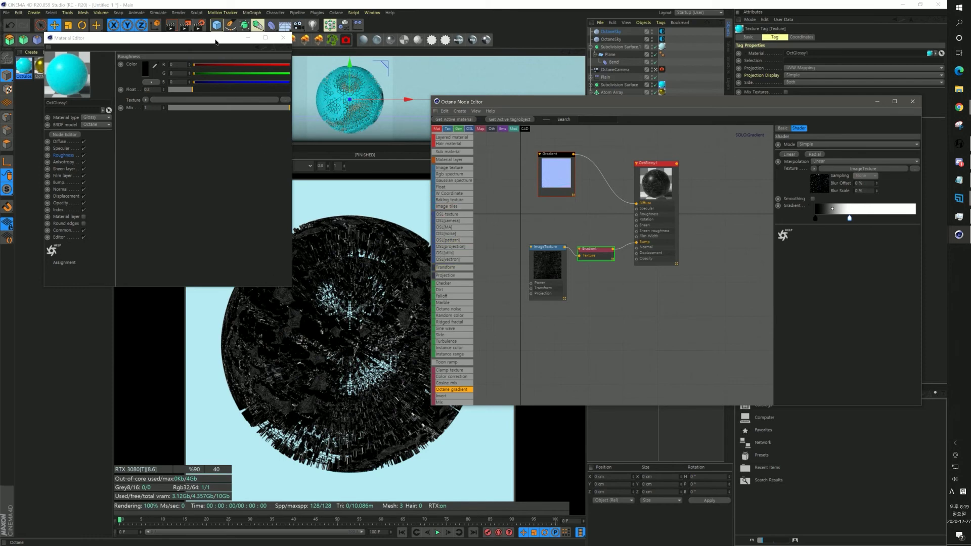
pyautogui.moveTo(215, 42); pyautogui.dragTo(200, 35)
pyautogui.moveTo(486, 105)
pyautogui.mouseDown()
pyautogui.moveTo(521, 103)
pyautogui.moveTo(503, 101)
pyautogui.mouseUp()
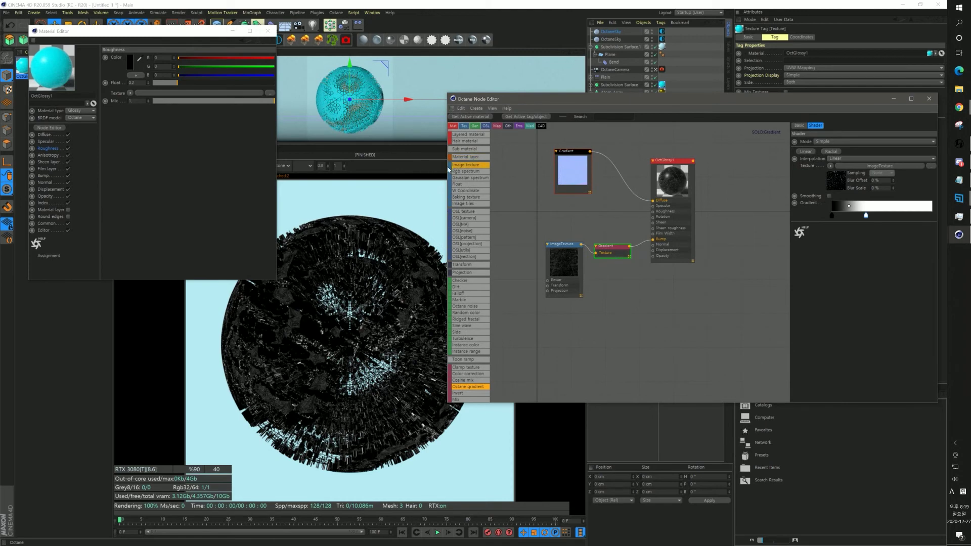
pyautogui.moveTo(445, 169); pyautogui.dragTo(520, 169)
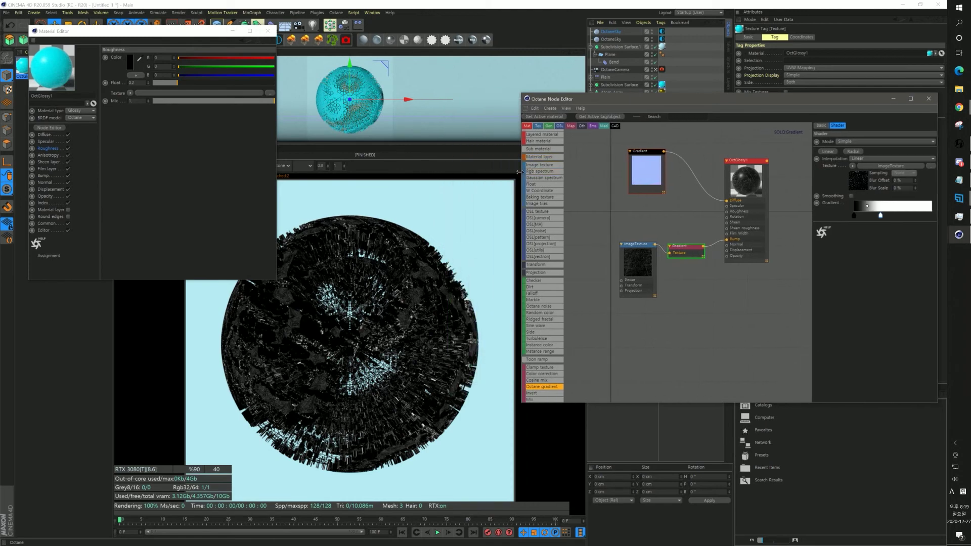
pyautogui.moveTo(627, 103); pyautogui.dragTo(603, 91)
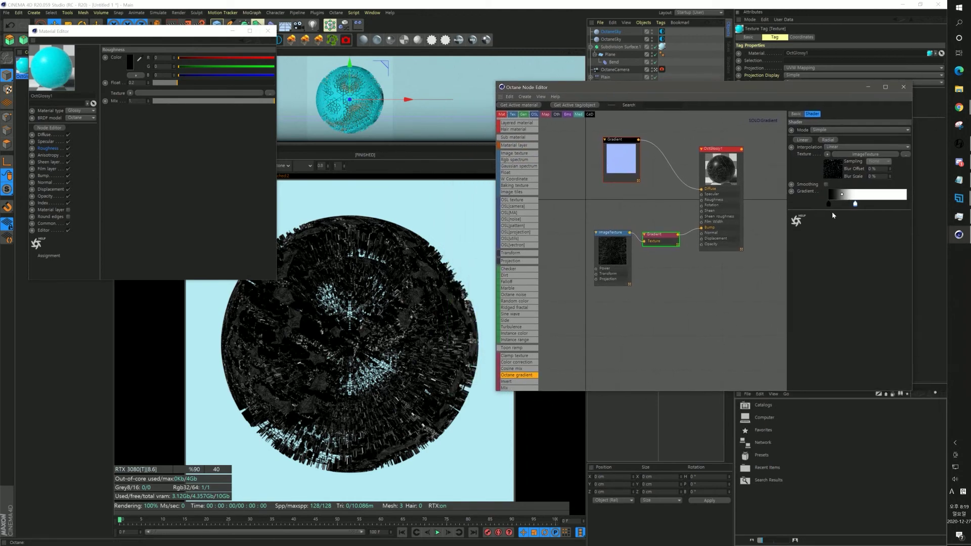
# - Return the bump gradient's white knot to the far end and move its black knot inward to about 13%
pyautogui.click(865, 204)
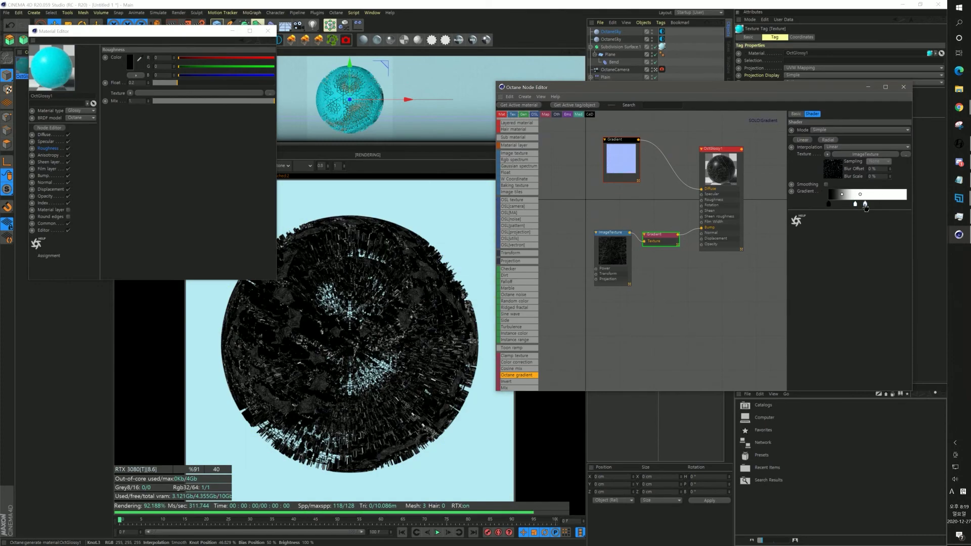
pyautogui.moveTo(864, 204); pyautogui.dragTo(909, 205)
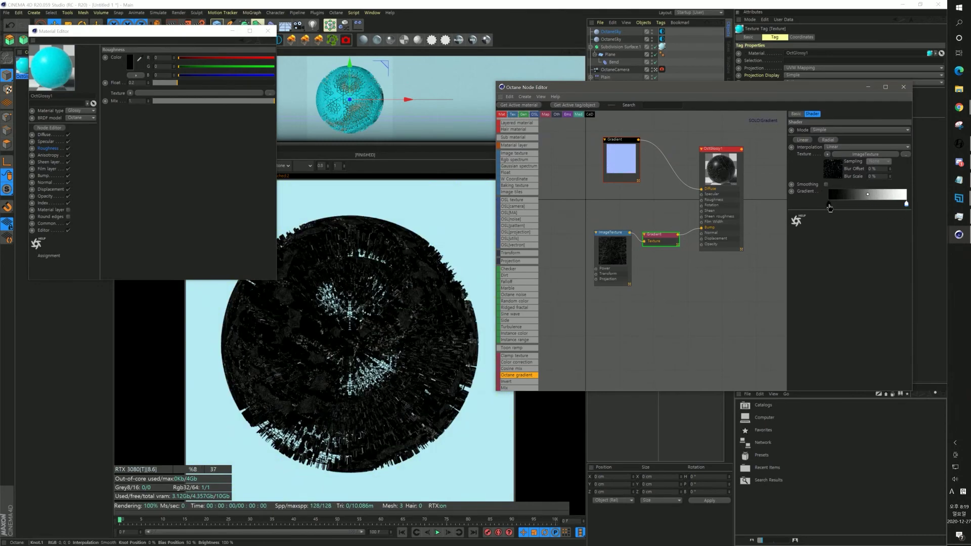
pyautogui.moveTo(829, 207)
pyautogui.mouseDown()
pyautogui.moveTo(850, 207)
pyautogui.moveTo(839, 205)
pyautogui.mouseUp()
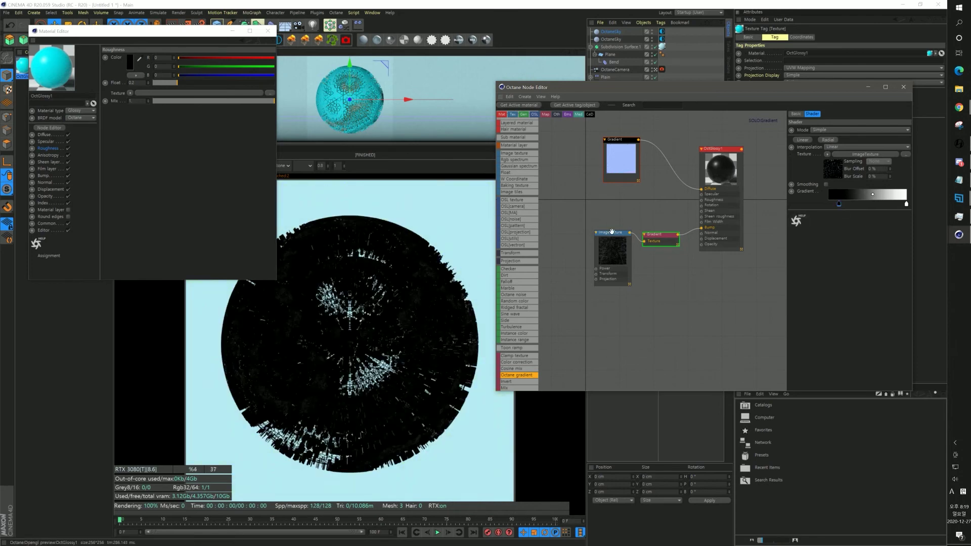
# - Turn off solo mode on the bump's Gradient node and set the scratch ImageTexture's power to 5
pyautogui.click(611, 245)
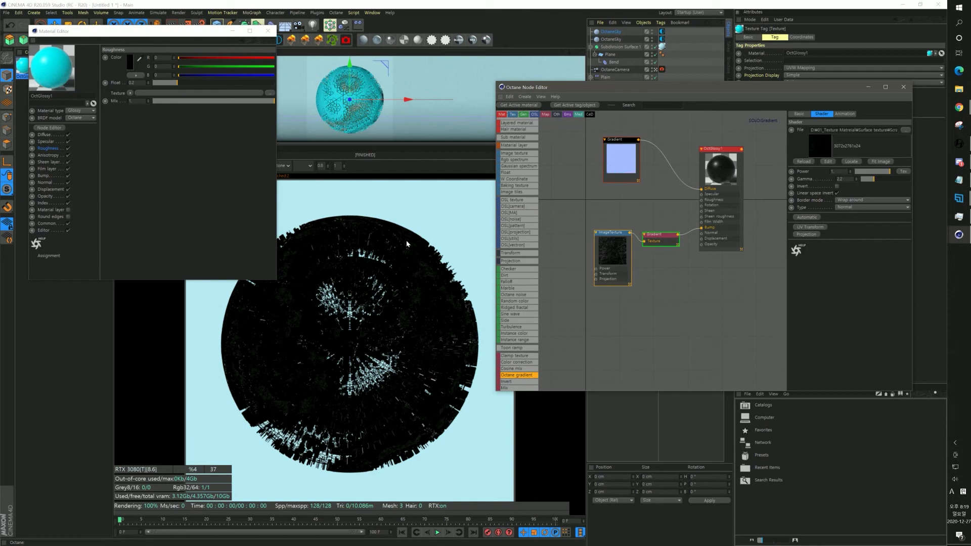
pyautogui.rightClick(652, 239)
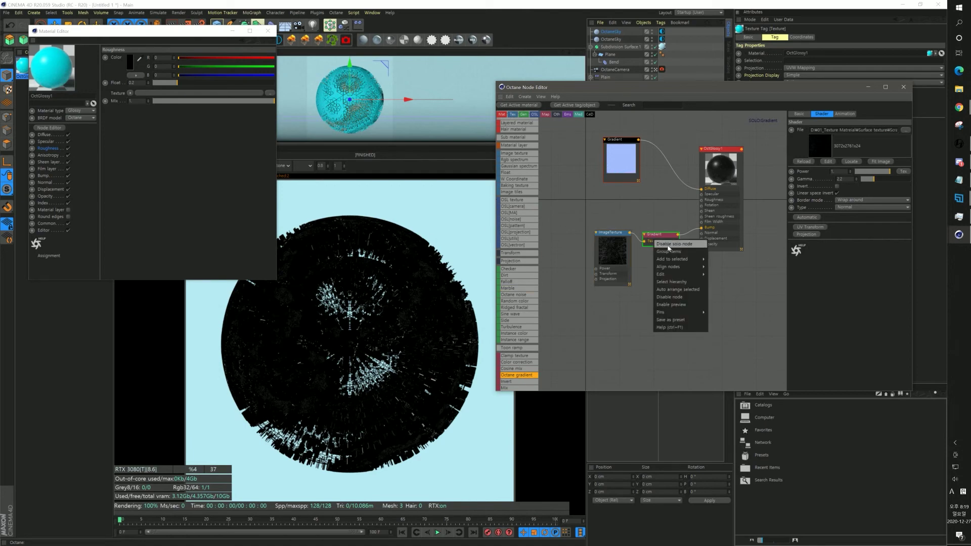
pyautogui.click(669, 245)
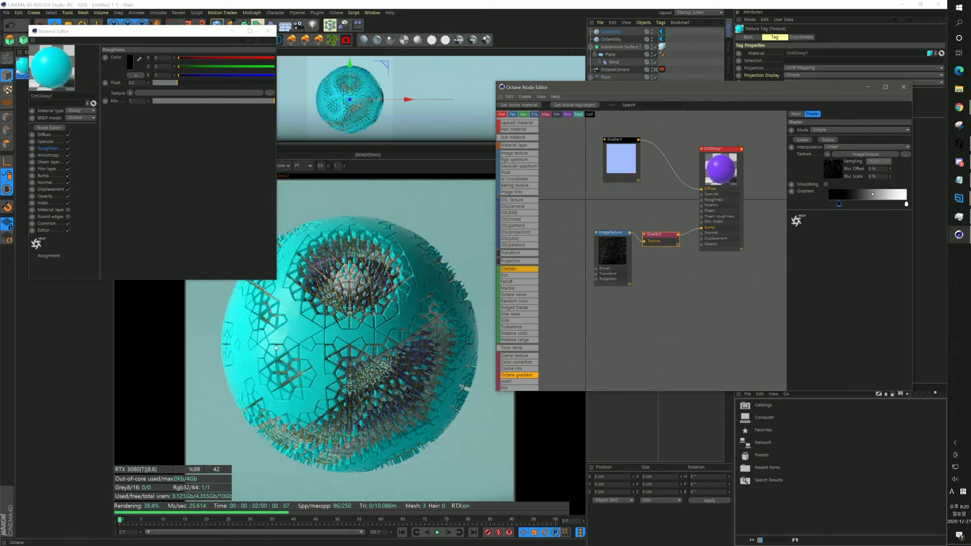
pyautogui.click(613, 250)
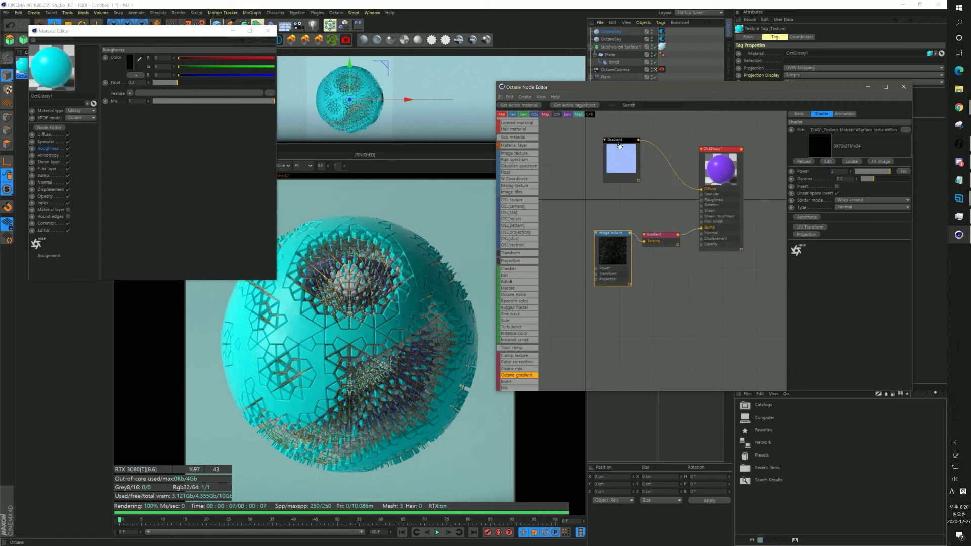
pyautogui.write('5')
pyautogui.press('Return')
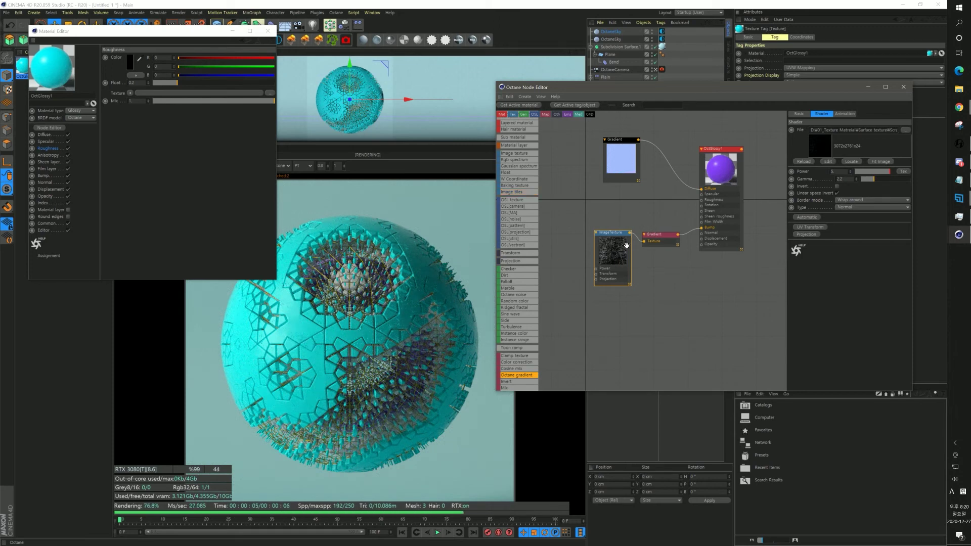
# - Add a UV Transform to the scratch ImageTexture and set its locked scale to 0.5
pyautogui.click(814, 228)
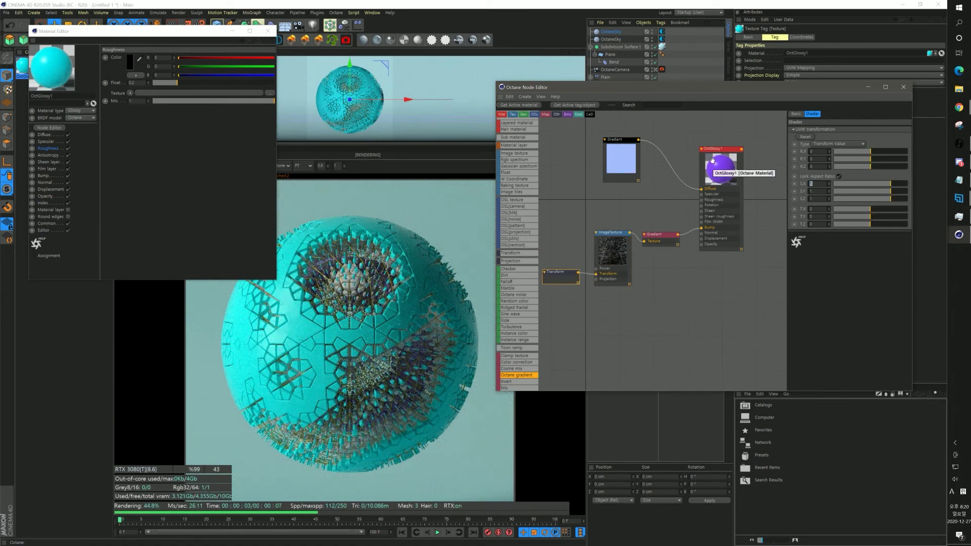
pyautogui.write('0.5')
pyautogui.press('Return')
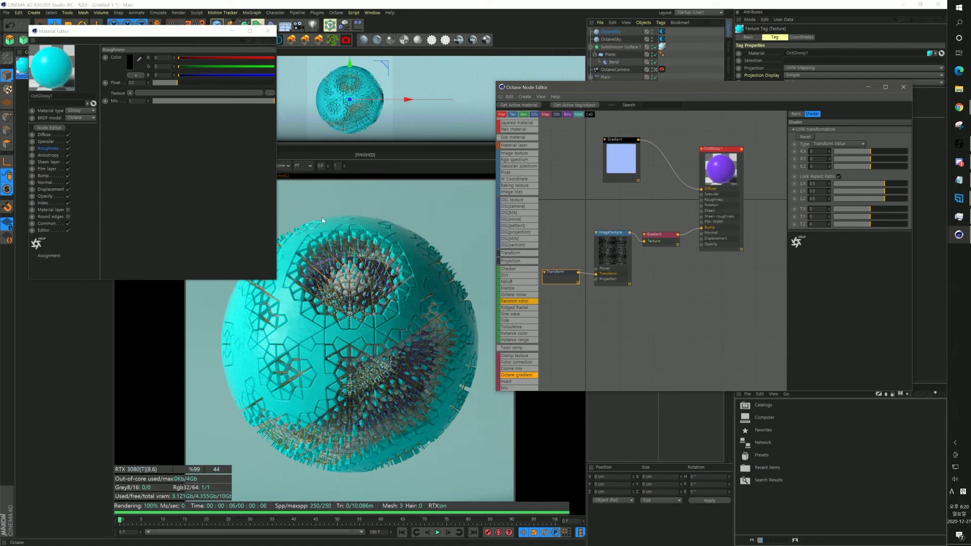
# - Set the glossy material's roughness float to 0.1
pyautogui.click(722, 205)
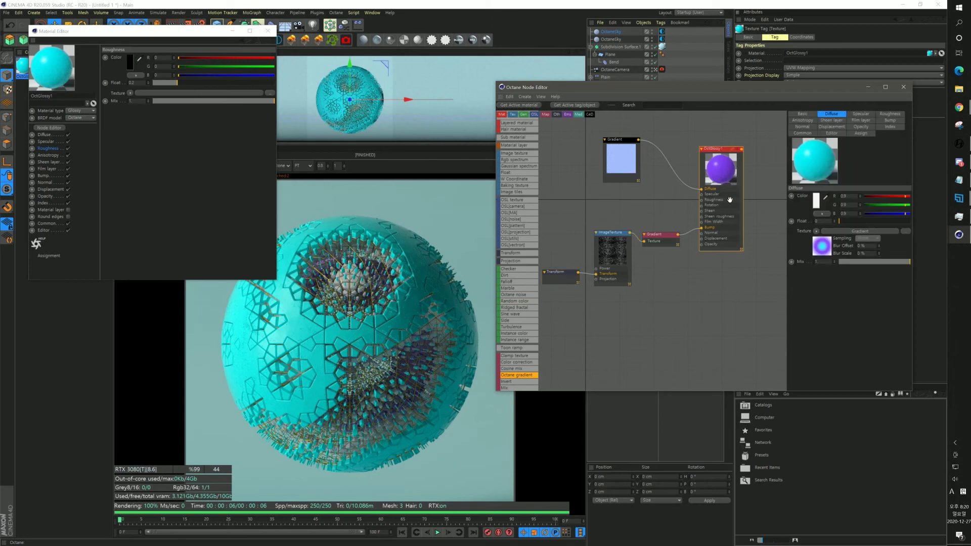
pyautogui.click(889, 114)
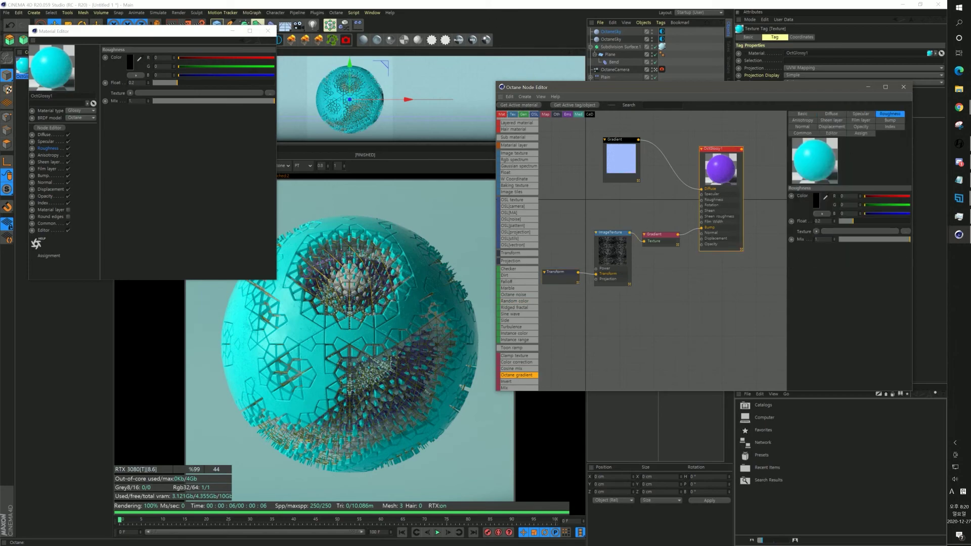
pyautogui.write('.1')
pyautogui.press('Return')
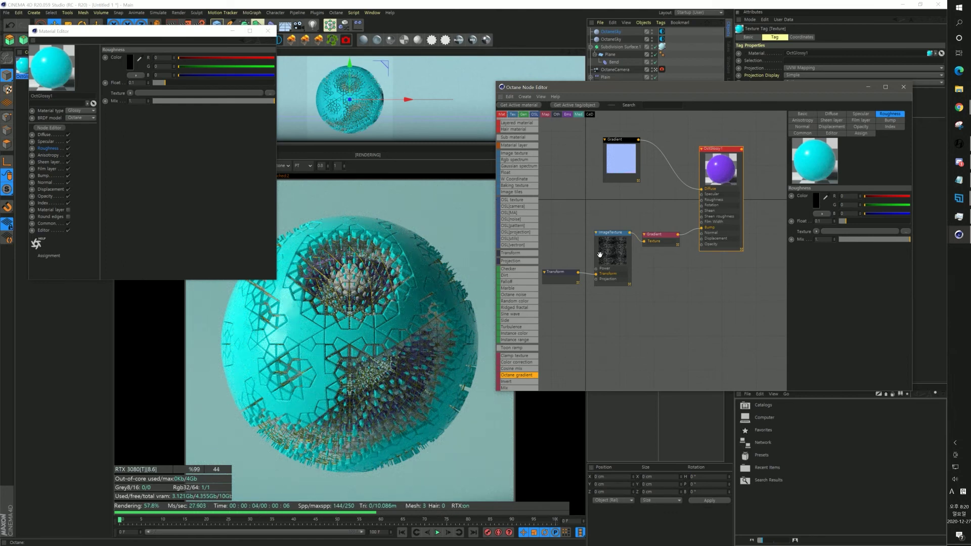
# - Set the scratch ImageTexture's power to 0.5 and close the Node Editor and Material Editor
pyautogui.click(615, 250)
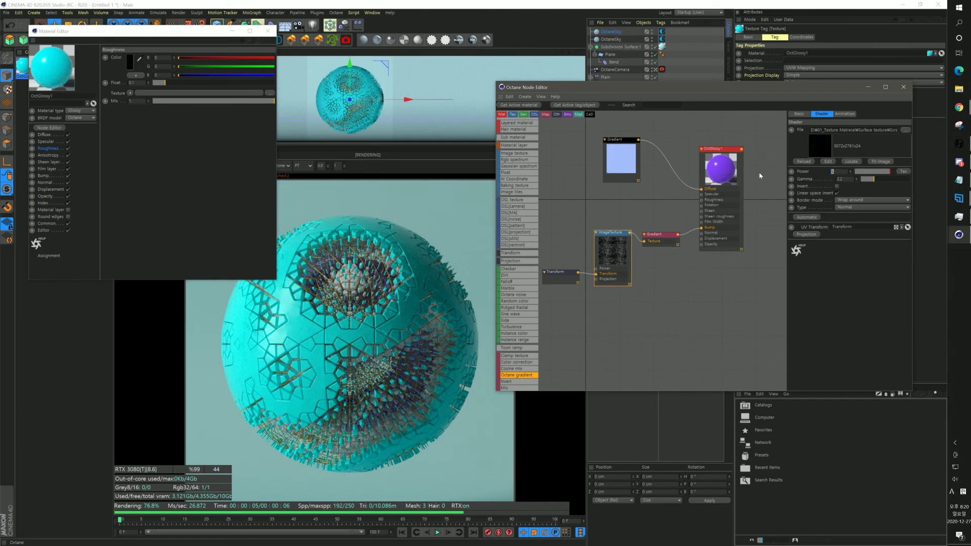
pyautogui.write('0.5')
pyautogui.press('Return')
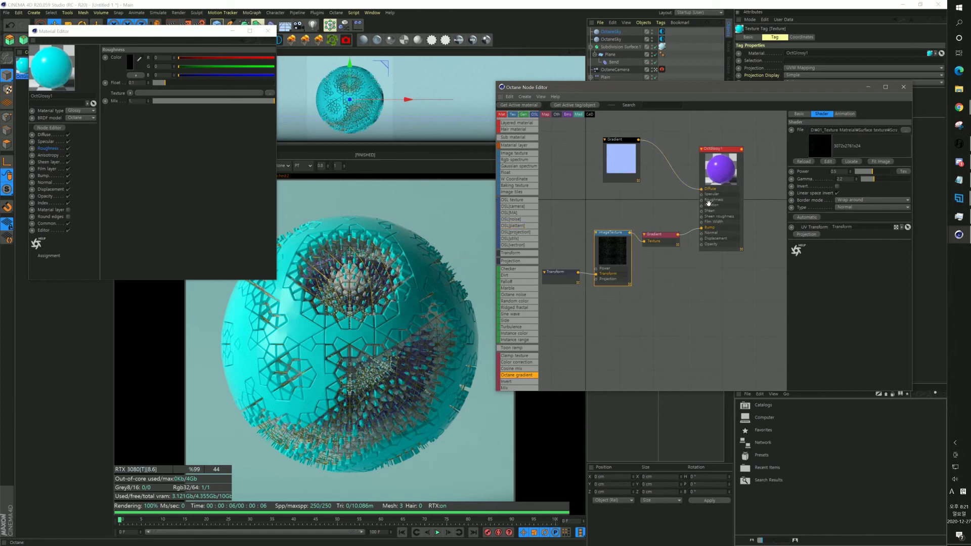
pyautogui.click(902, 88)
pyautogui.click(267, 31)
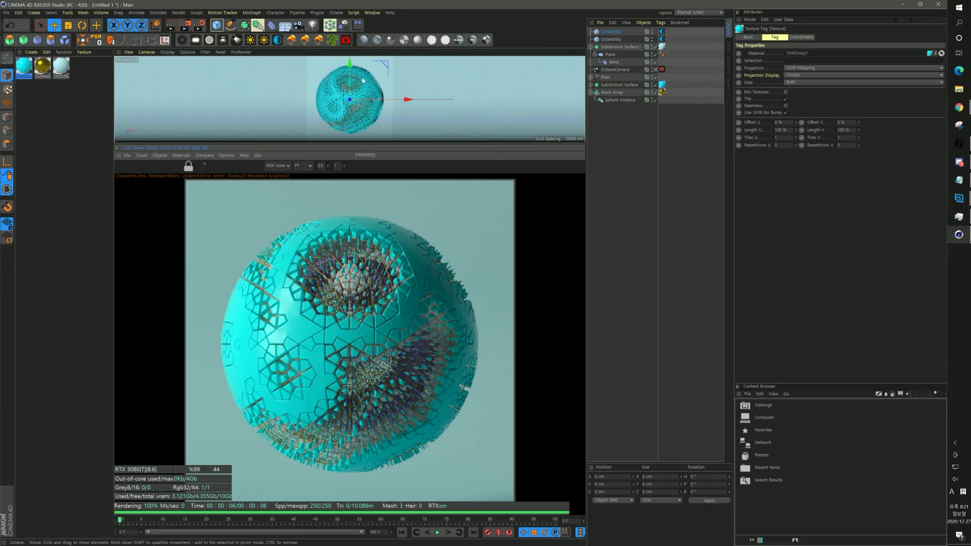
# - Disable both Subdivision Surface generators and the Bevel inside the sphere's hierarchy
pyautogui.moveTo(365, 144); pyautogui.dragTo(365, 406)
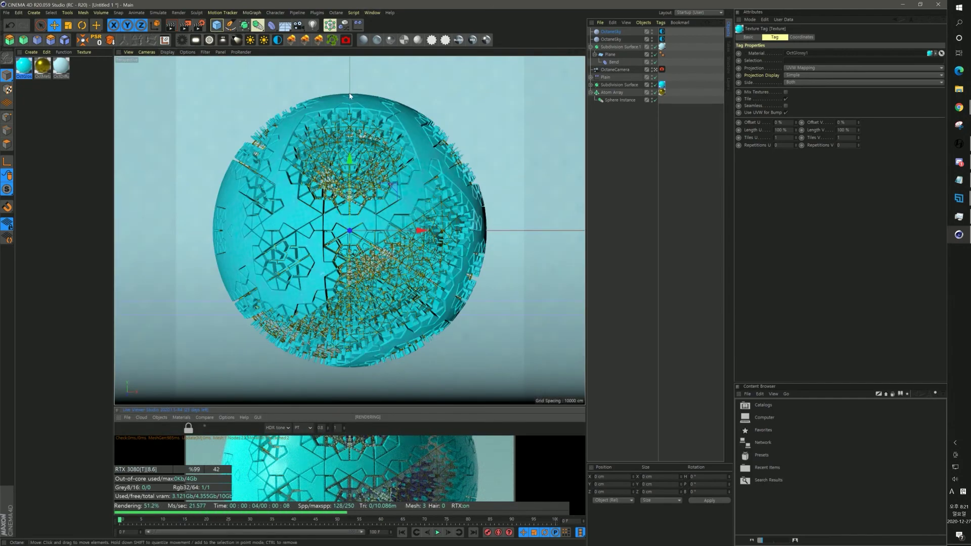
pyautogui.press('F2')
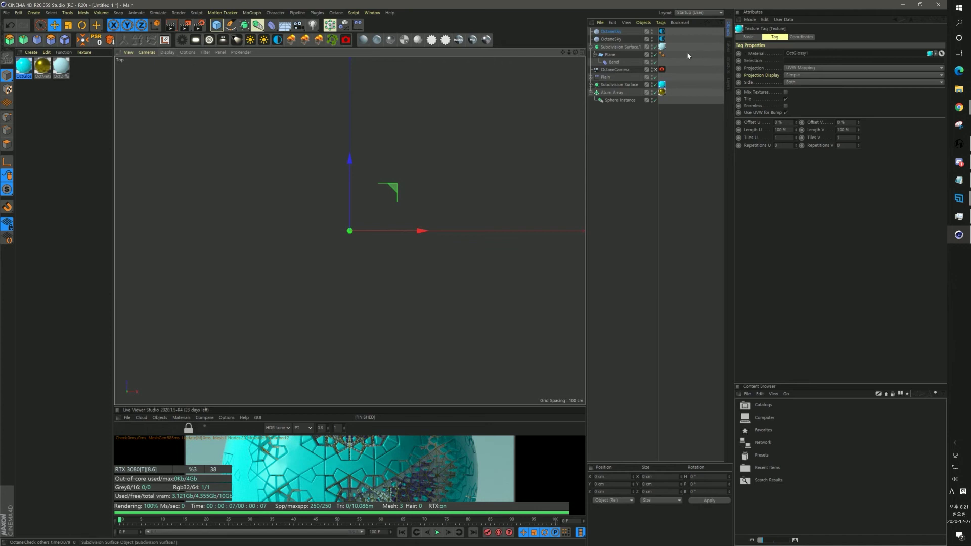
pyautogui.click(655, 47)
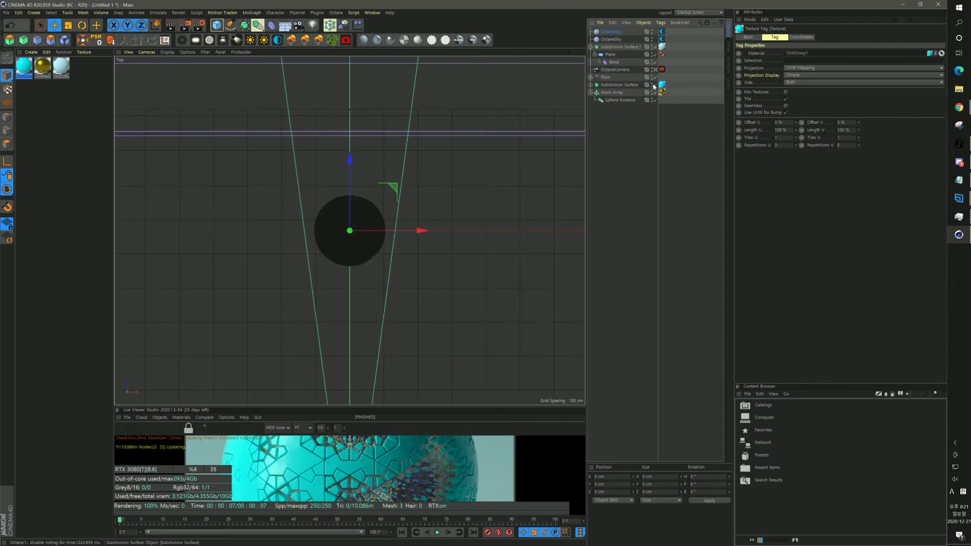
pyautogui.click(591, 85)
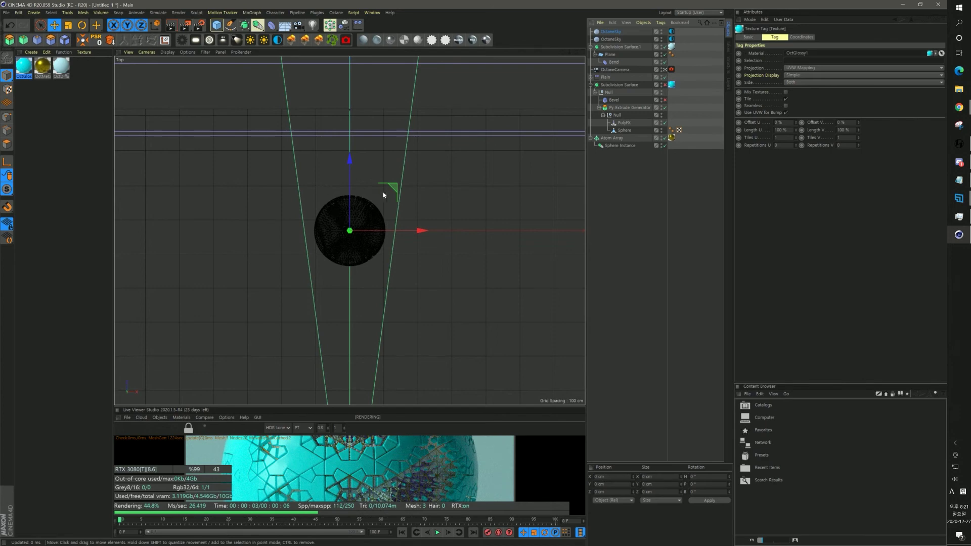
# - Switch the viewport to a perspective view showing the sphere and backdrop from the side
pyautogui.click(148, 52)
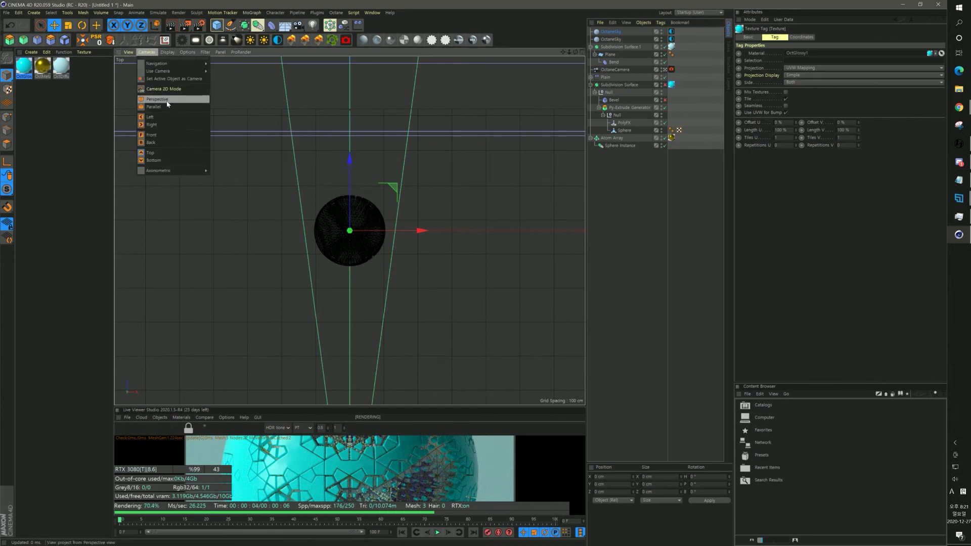
pyautogui.click(167, 101)
pyautogui.scroll(-3, 316, 209)
pyautogui.keyDown('alt'); pyautogui.moveTo(281, 211); pyautogui.dragTo(349, 230); pyautogui.keyUp('alt')
pyautogui.keyDown('alt'); pyautogui.moveTo(348, 230); pyautogui.dragTo(323, 258, button='middle'); pyautogui.keyUp('alt')
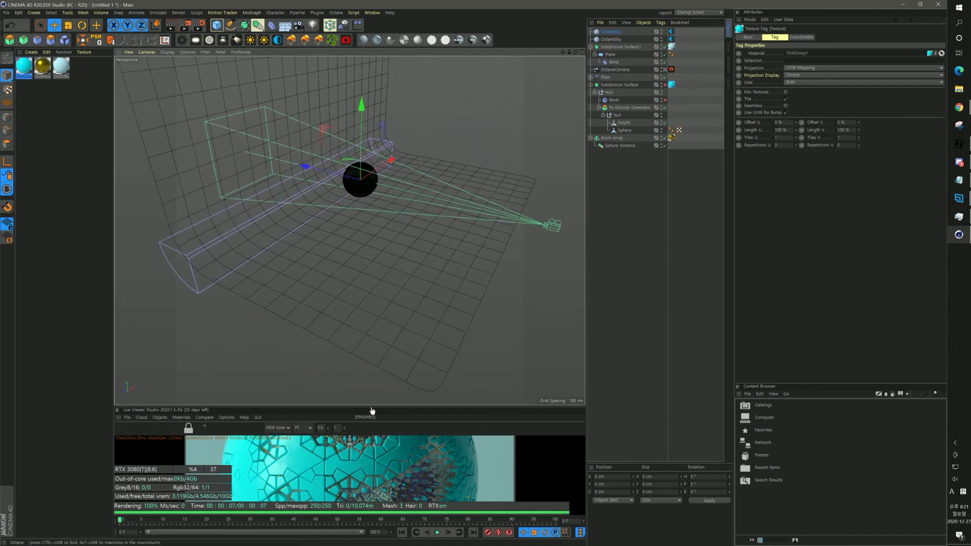
pyautogui.moveTo(374, 406); pyautogui.dragTo(354, 385)
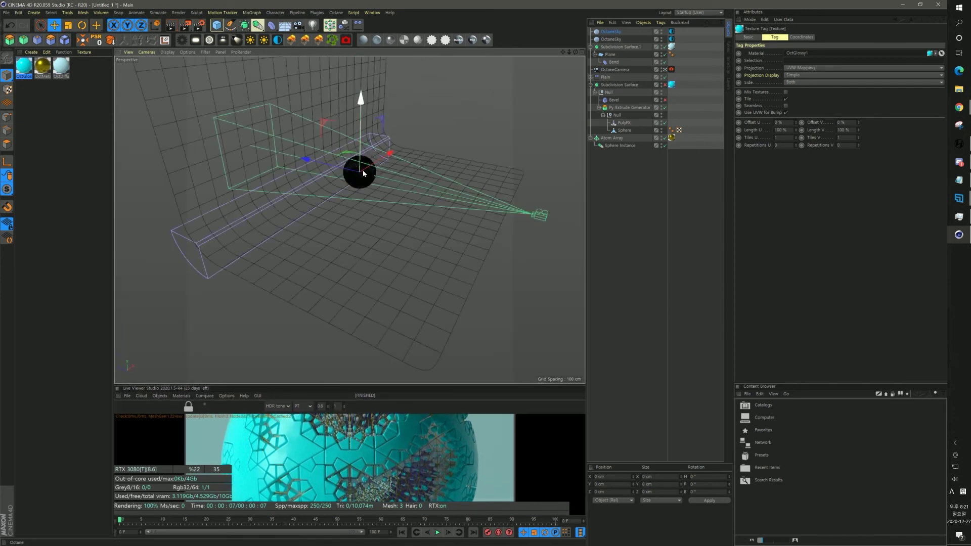
pyautogui.scroll(3, 364, 165)
pyautogui.scroll(2, 366, 163)
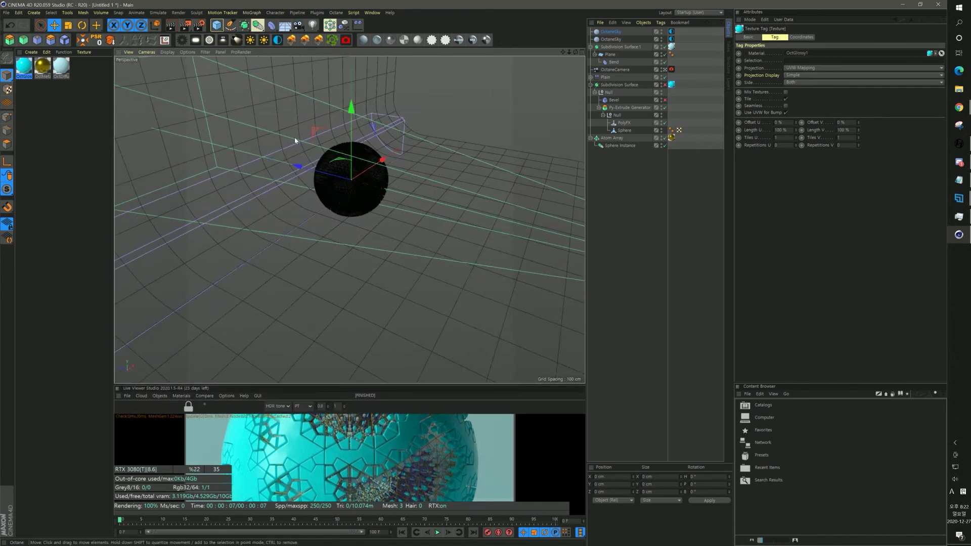
# - Add an Octane area light facing the sphere at about Z -347 cm and turn off its camera and shadow visibility
pyautogui.click(196, 41)
pyautogui.moveTo(296, 166); pyautogui.dragTo(445, 213)
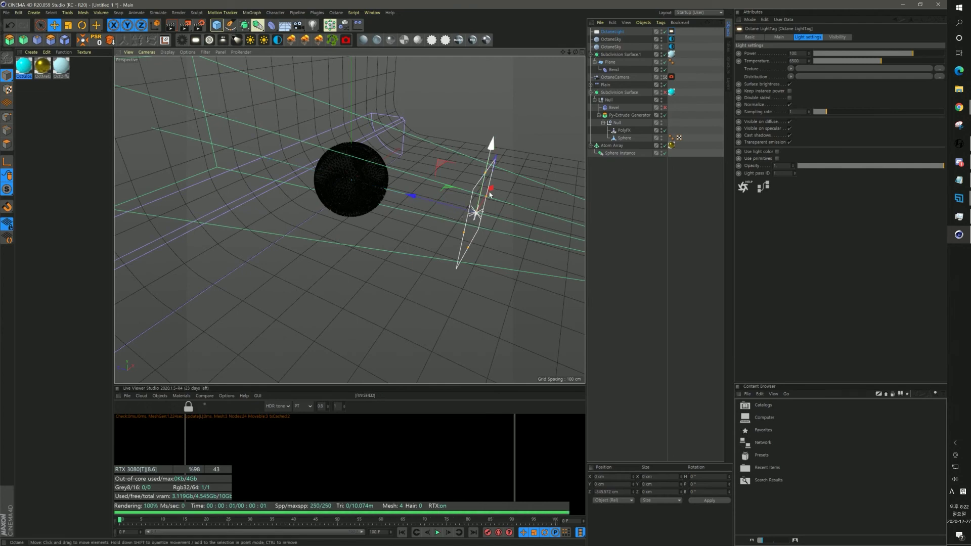
pyautogui.click(836, 37)
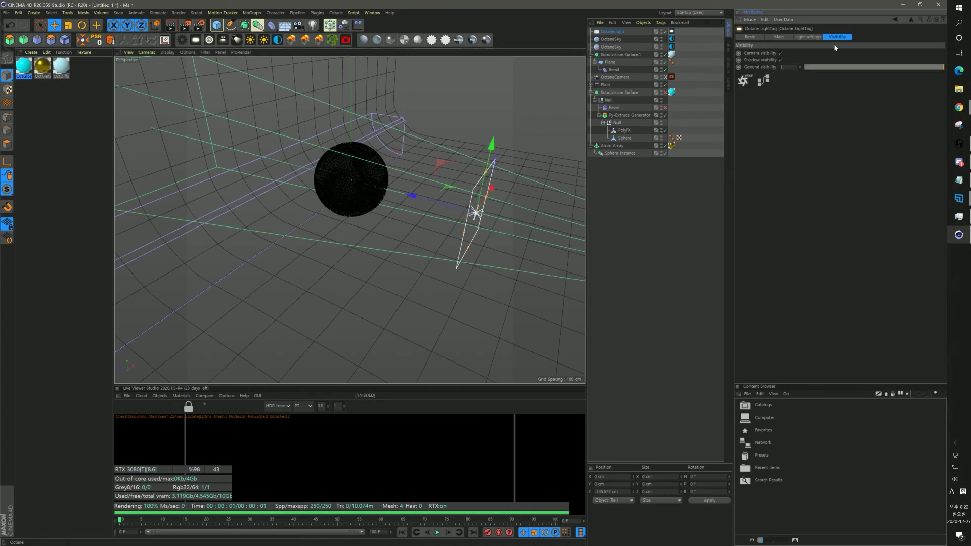
pyautogui.click(781, 54)
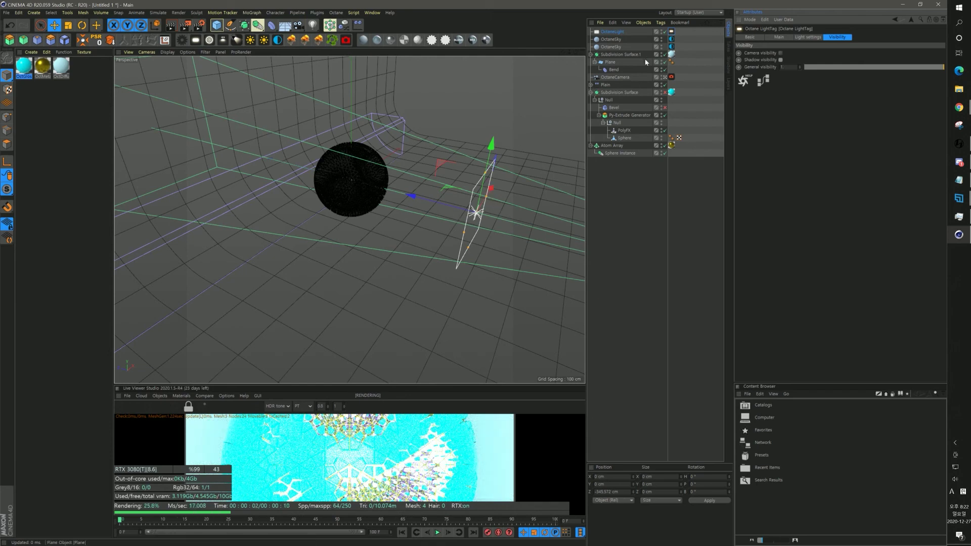
# - Load a Falloff map as the Octane area light's distribution and set its power to 1000
pyautogui.click(618, 32)
pyautogui.click(671, 32)
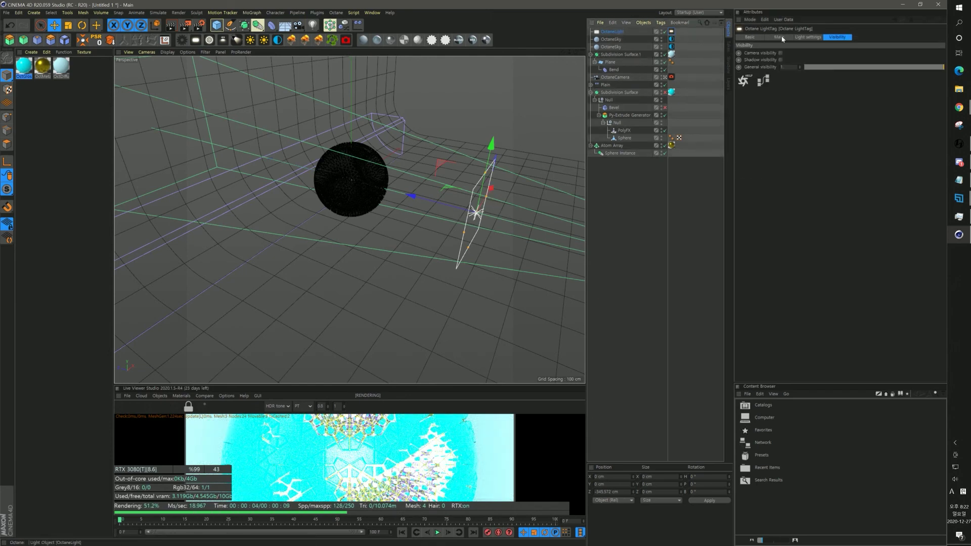
pyautogui.click(803, 37)
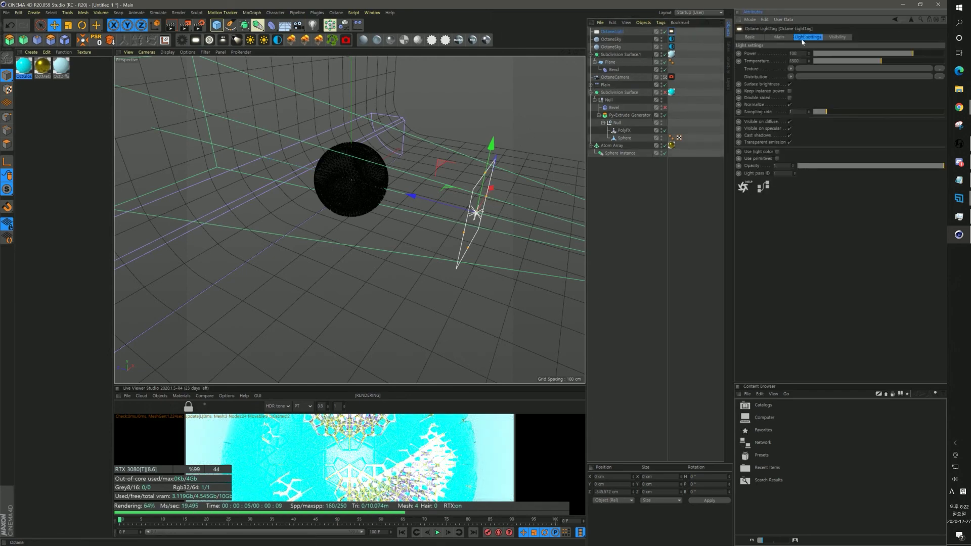
pyautogui.click(789, 77)
pyautogui.moveTo(812, 226)
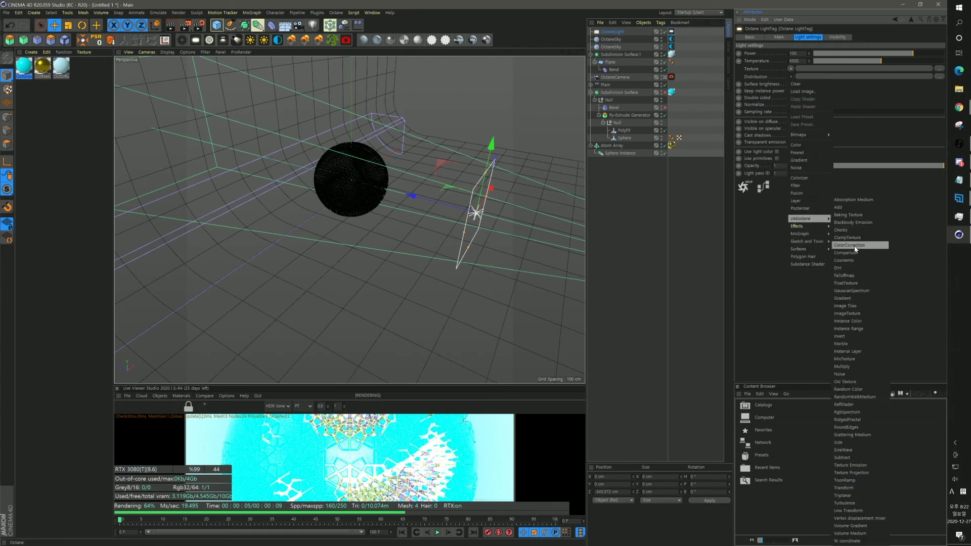
pyautogui.click(860, 275)
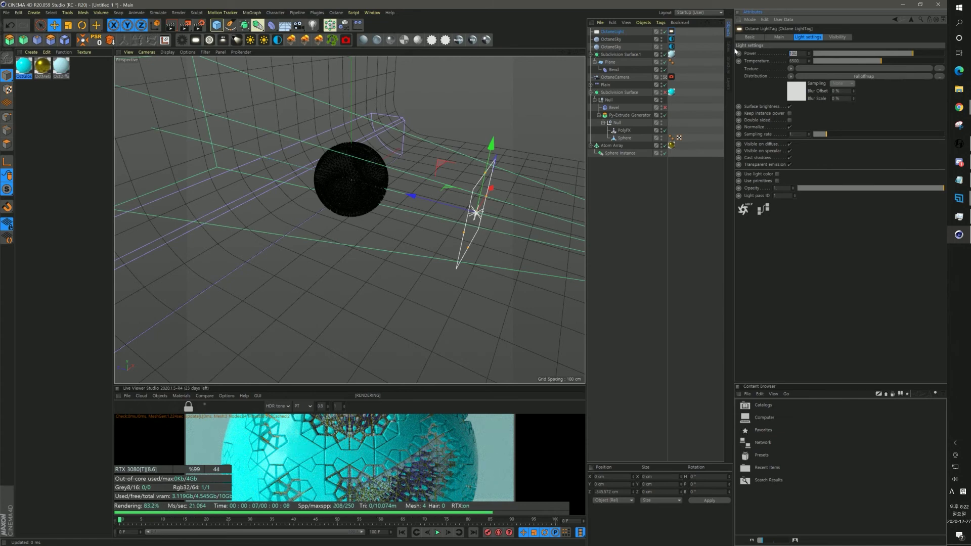
pyautogui.press('Return')
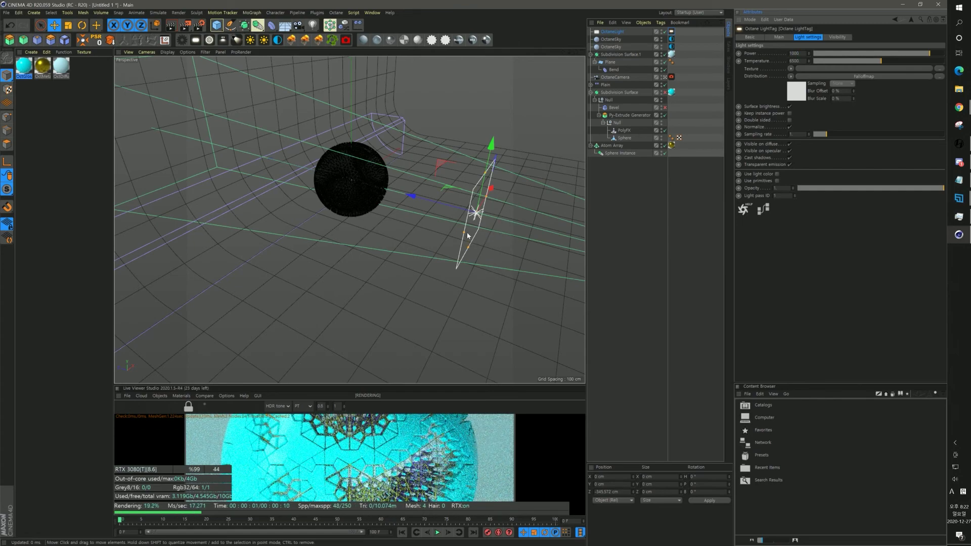
# - Shrink the area light's height and move the light beside the sphere to about X -274 cm, Z -50 cm
pyautogui.moveTo(485, 174); pyautogui.dragTo(482, 193)
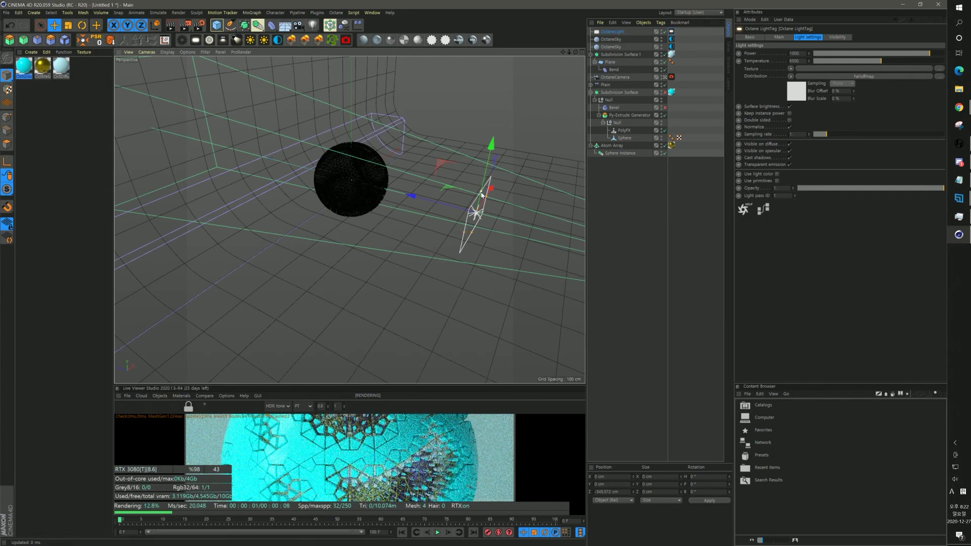
pyautogui.moveTo(480, 195); pyautogui.dragTo(349, 217)
pyautogui.moveTo(455, 203); pyautogui.dragTo(425, 201)
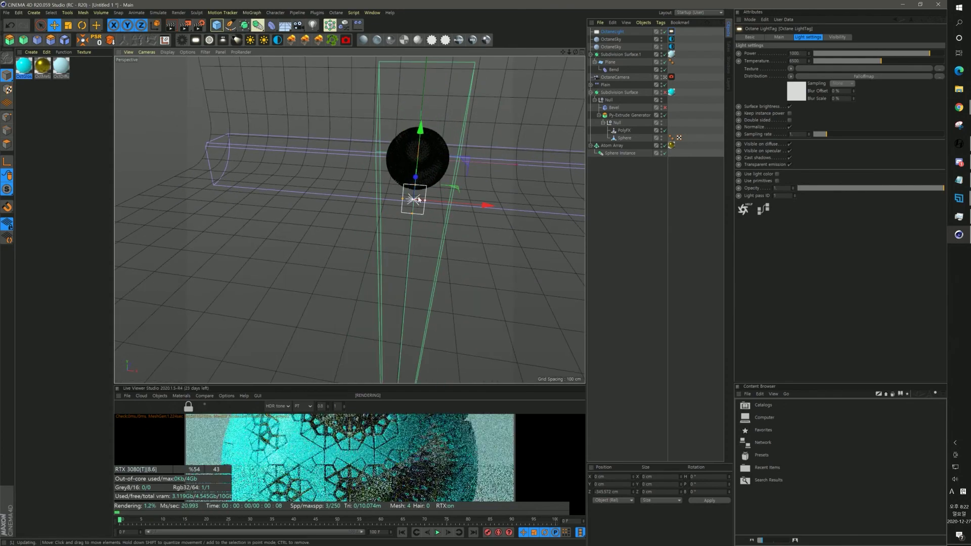
pyautogui.moveTo(484, 206); pyautogui.dragTo(375, 200)
pyautogui.moveTo(324, 171); pyautogui.dragTo(358, 148)
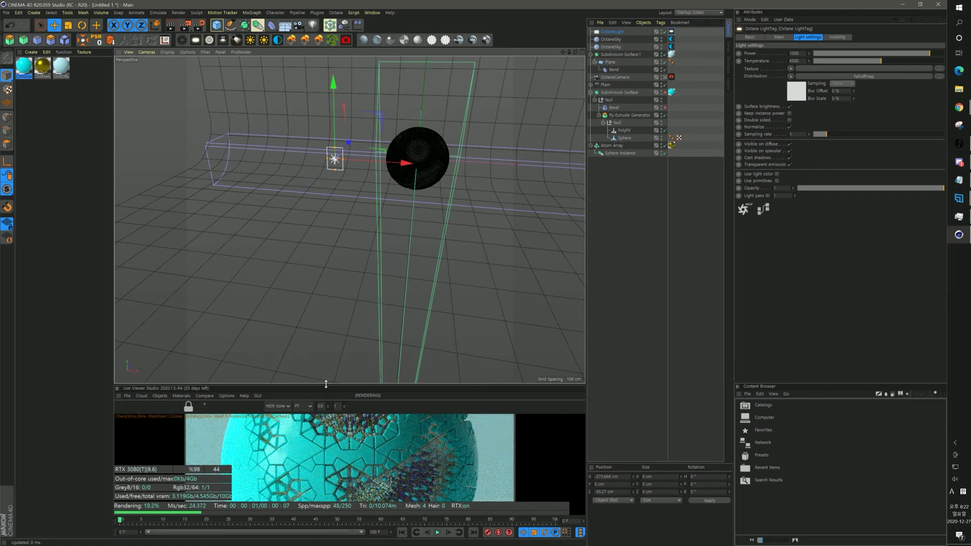
# - Enlarge the render preview and switch the area light off and on to compare its effect on the sphere
pyautogui.moveTo(325, 384); pyautogui.dragTo(324, 264)
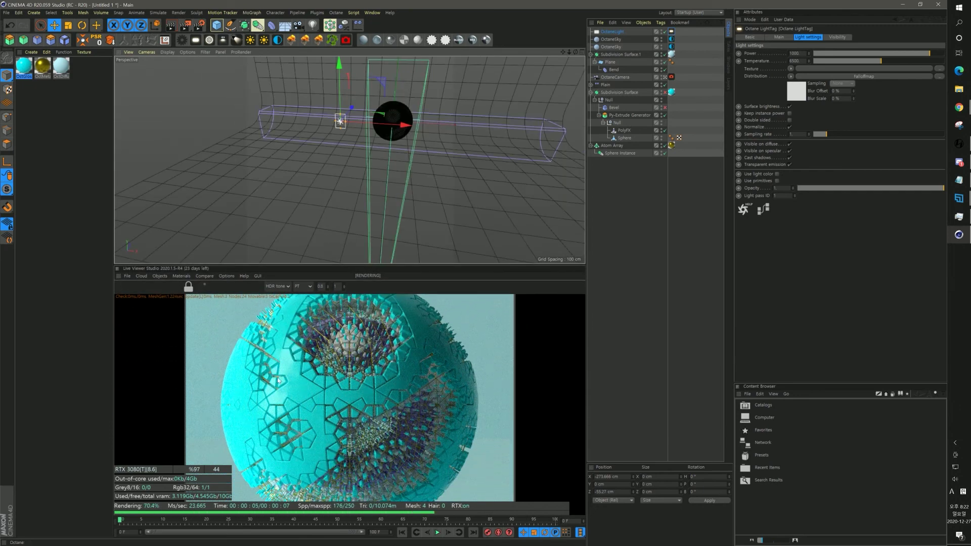
pyautogui.click(665, 31)
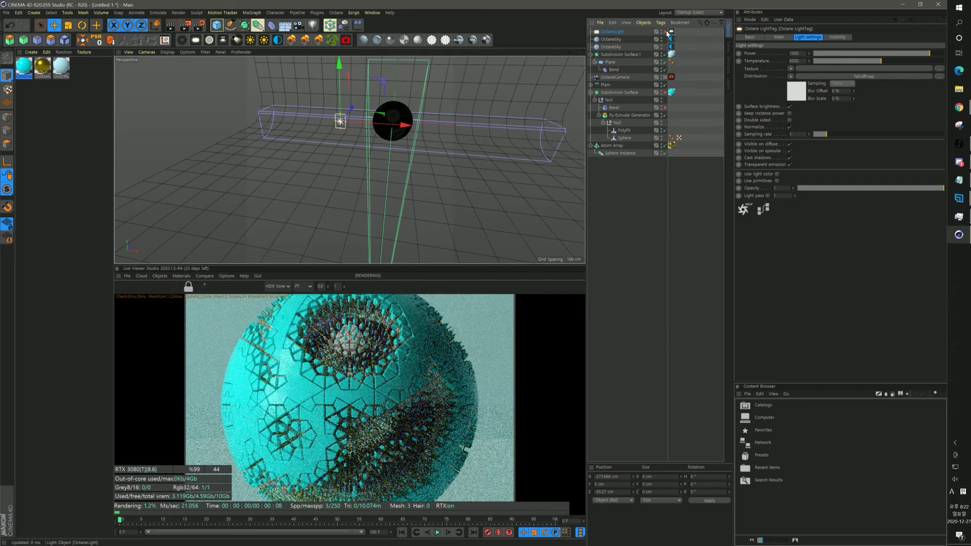
pyautogui.click(665, 32)
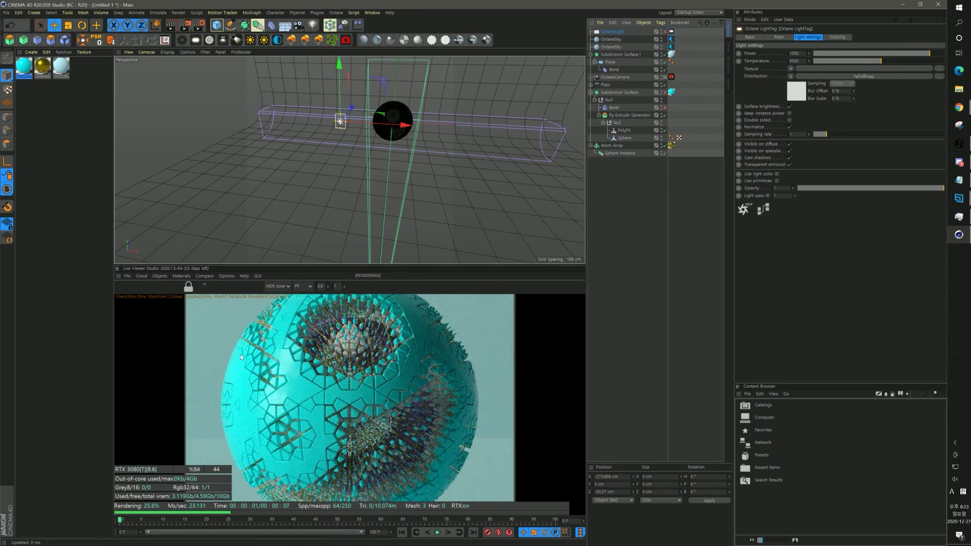
pyautogui.click(664, 32)
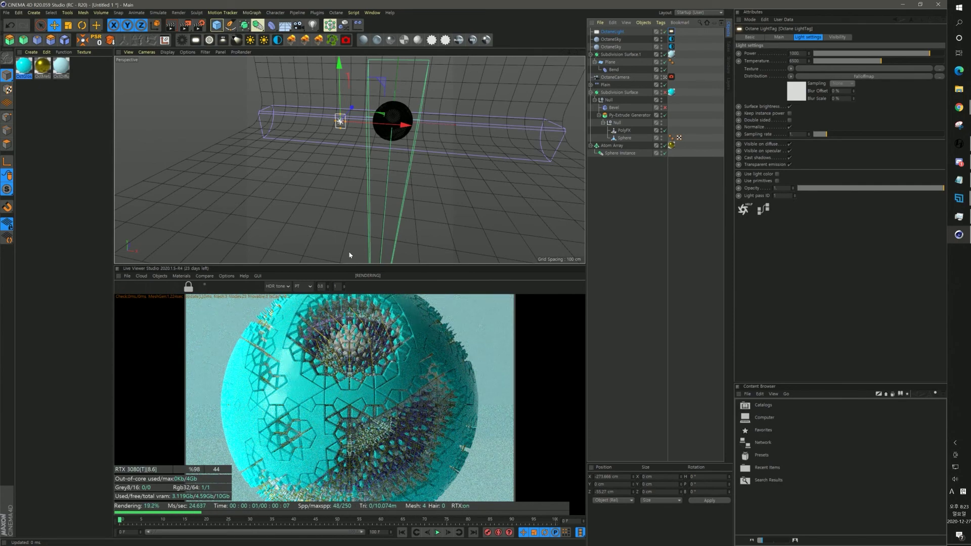
# - Move the area light to the sphere's opposite side at about X 315 cm, Z -215 cm and rotate its heading to about 18°
pyautogui.moveTo(406, 125); pyautogui.dragTo(517, 143)
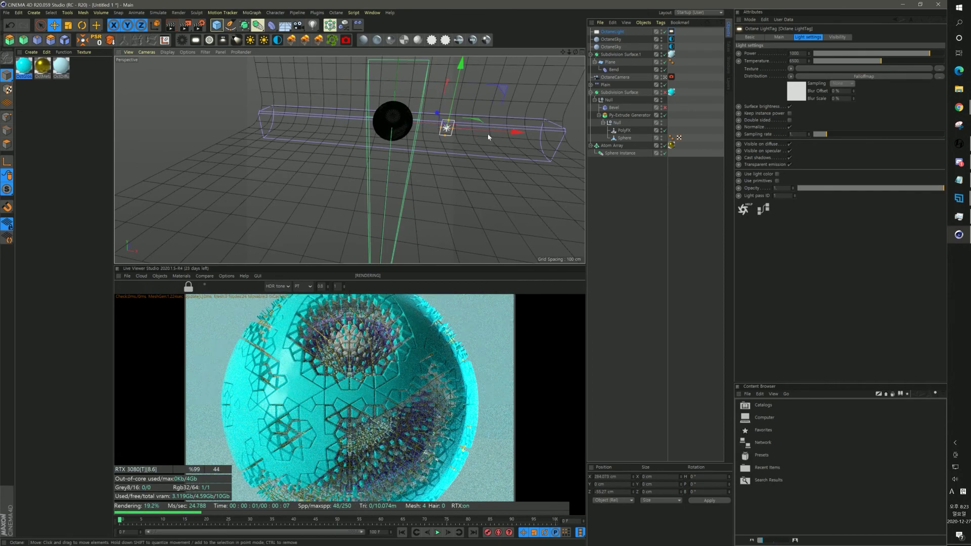
pyautogui.press('r')
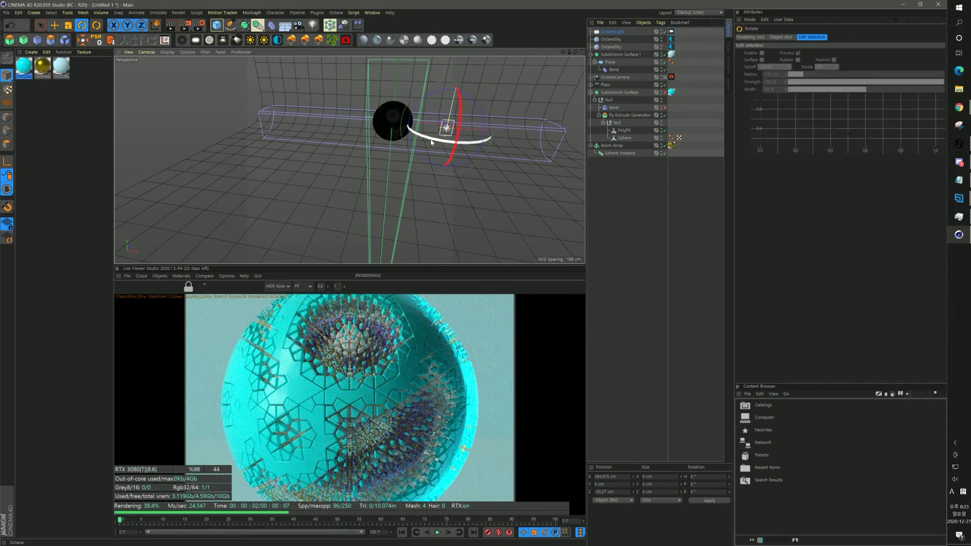
pyautogui.moveTo(431, 141); pyautogui.dragTo(450, 146)
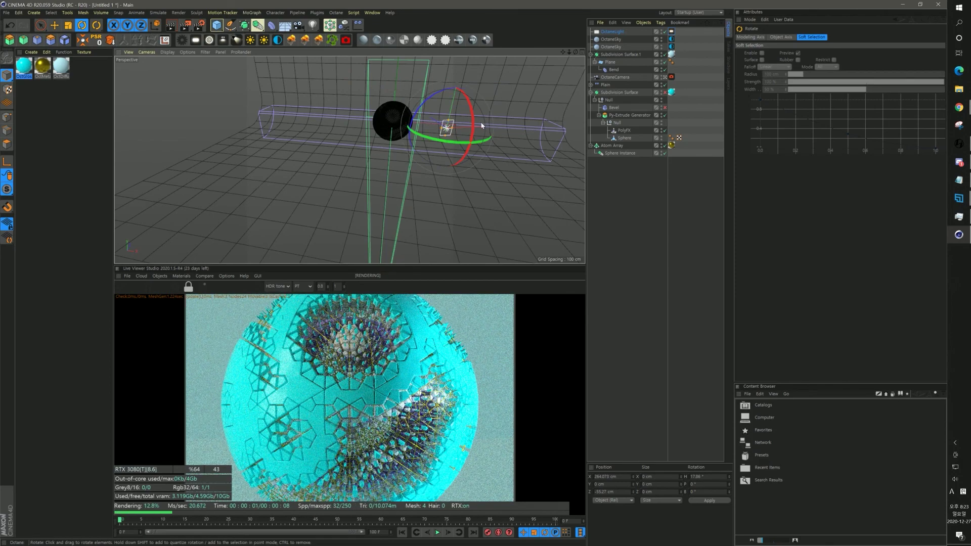
pyautogui.press('e')
pyautogui.moveTo(423, 114)
pyautogui.mouseDown()
pyautogui.moveTo(447, 129)
pyautogui.moveTo(438, 123)
pyautogui.mouseUp()
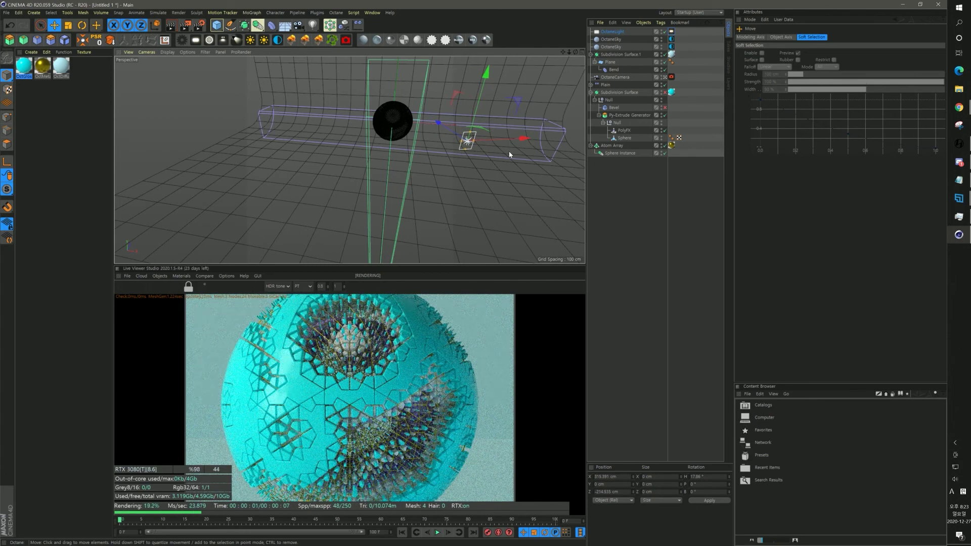
# - Set the area light's temperature to about 9450, trying a warmer value of about 3200 first, and enlarge the render preview further
pyautogui.click(672, 32)
pyautogui.moveTo(883, 63); pyautogui.dragTo(842, 62)
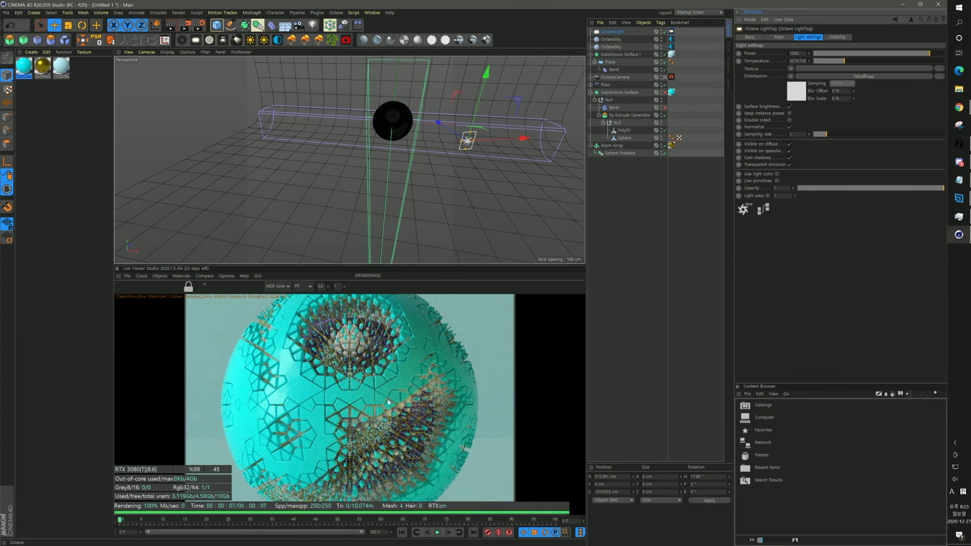
pyautogui.moveTo(358, 265); pyautogui.dragTo(361, 186)
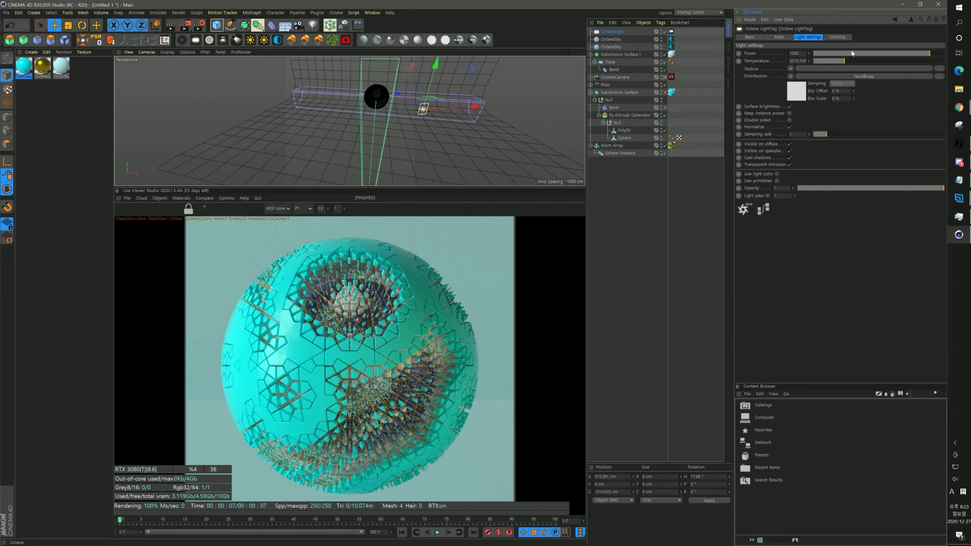
pyautogui.moveTo(851, 61); pyautogui.dragTo(916, 61)
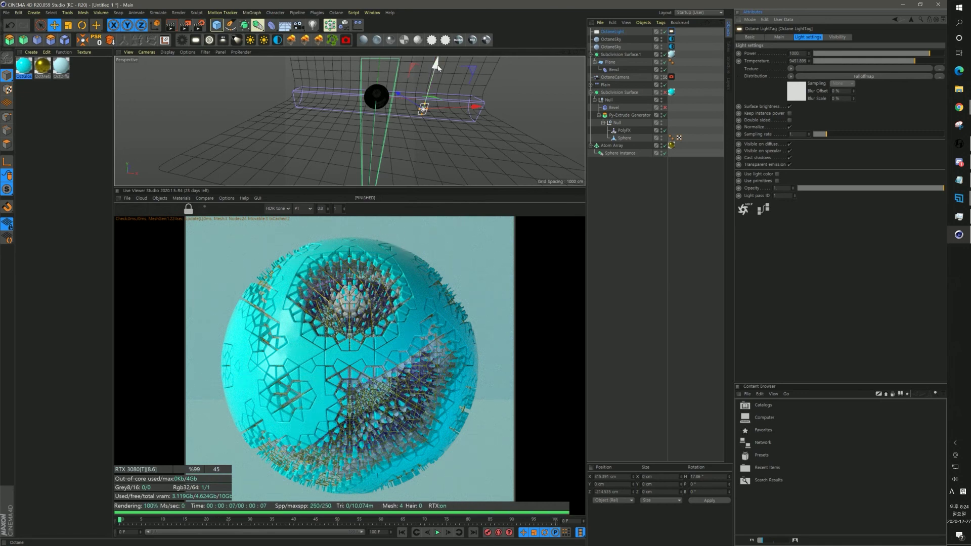
# - Duplicate the area light about 90 cm above the original and reset the copy's heading to 0°
pyautogui.keyDown('ctrl'); pyautogui.moveTo(437, 66); pyautogui.dragTo(441, 52); pyautogui.keyUp('ctrl')
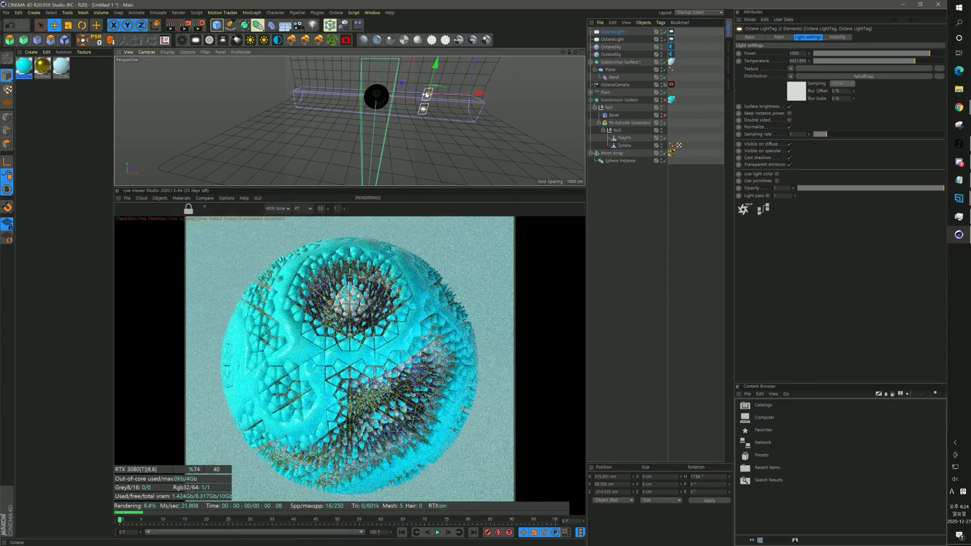
pyautogui.press('r')
pyautogui.moveTo(427, 106); pyautogui.dragTo(438, 90)
pyautogui.press('e')
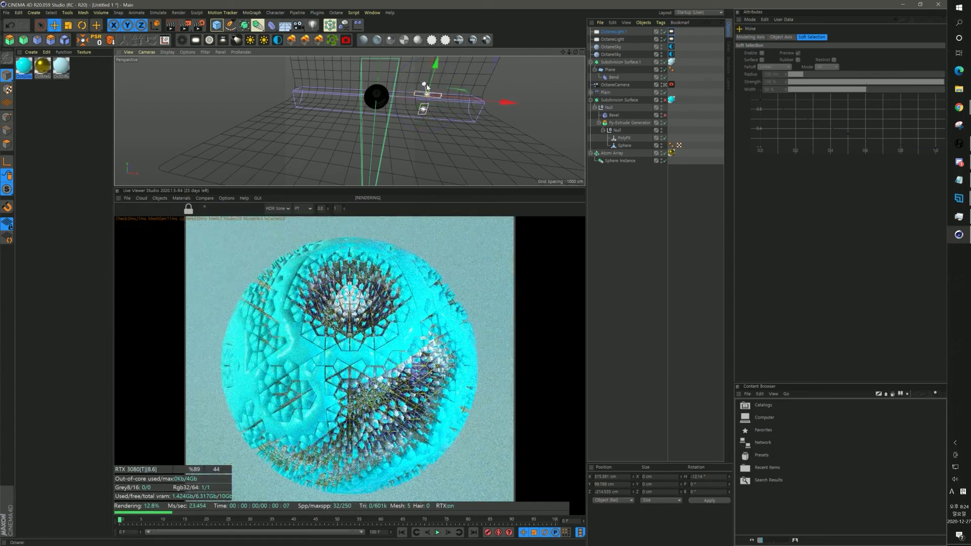
pyautogui.click(711, 475)
pyautogui.press('Return')
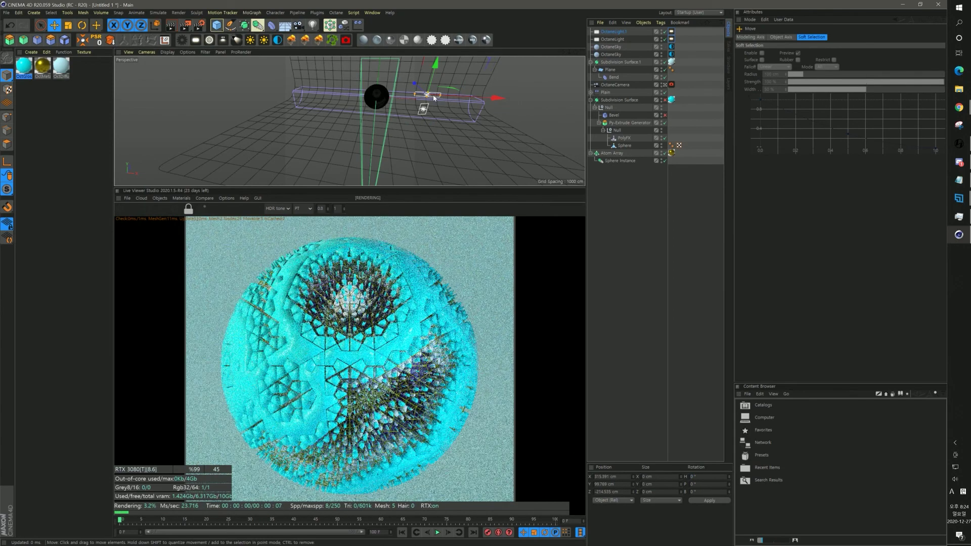
# - Raise the duplicated light, move it back to about Z 123 cm and tilt it slightly
pyautogui.moveTo(418, 84); pyautogui.dragTo(421, 50)
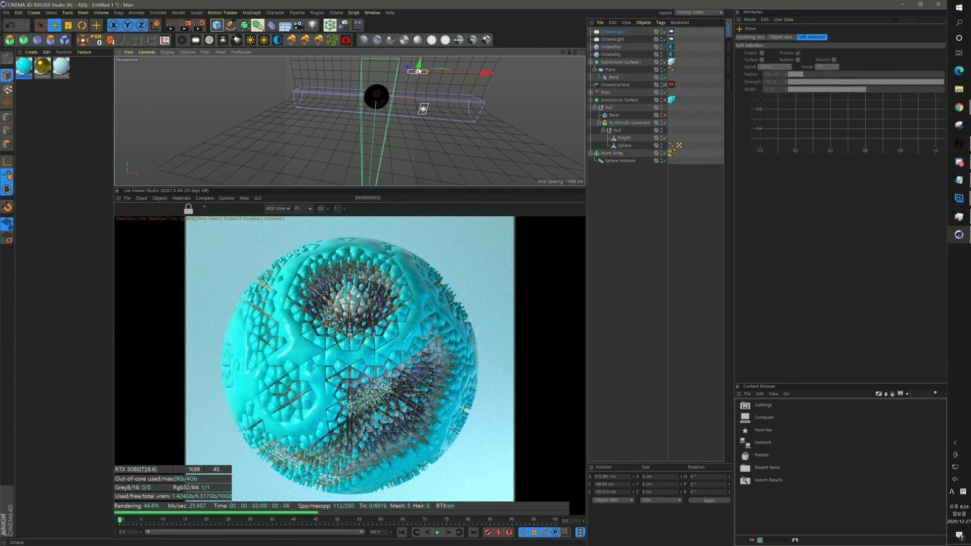
pyautogui.press('r')
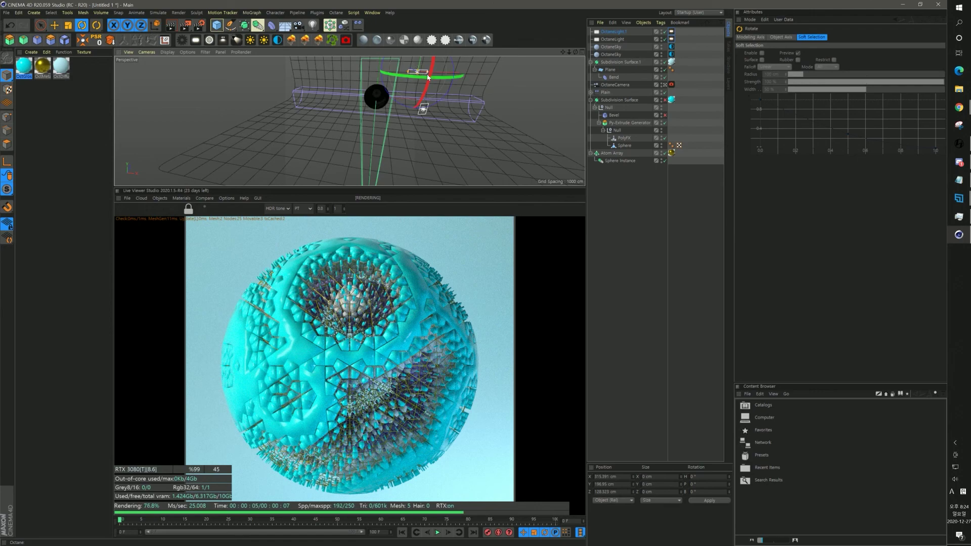
pyautogui.moveTo(431, 75); pyautogui.dragTo(426, 87)
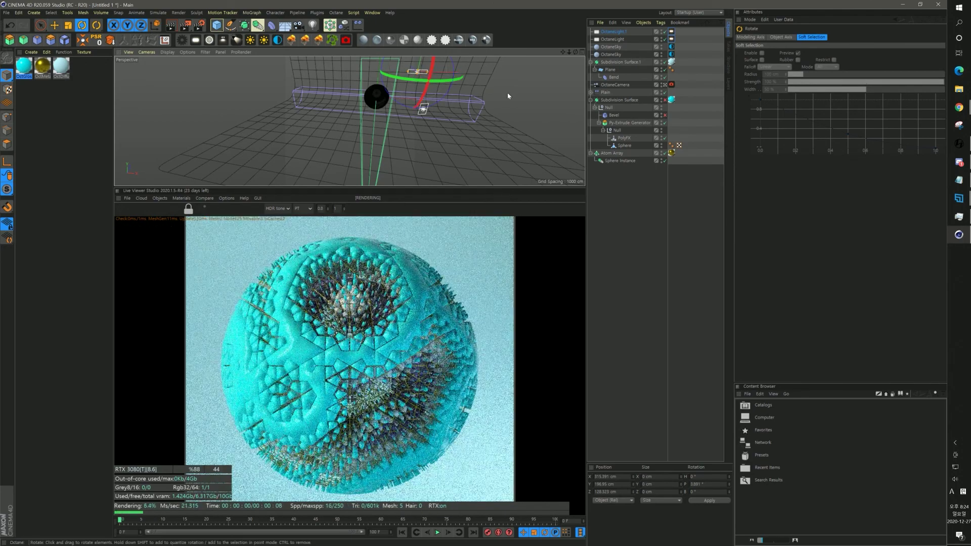
pyautogui.click(665, 34)
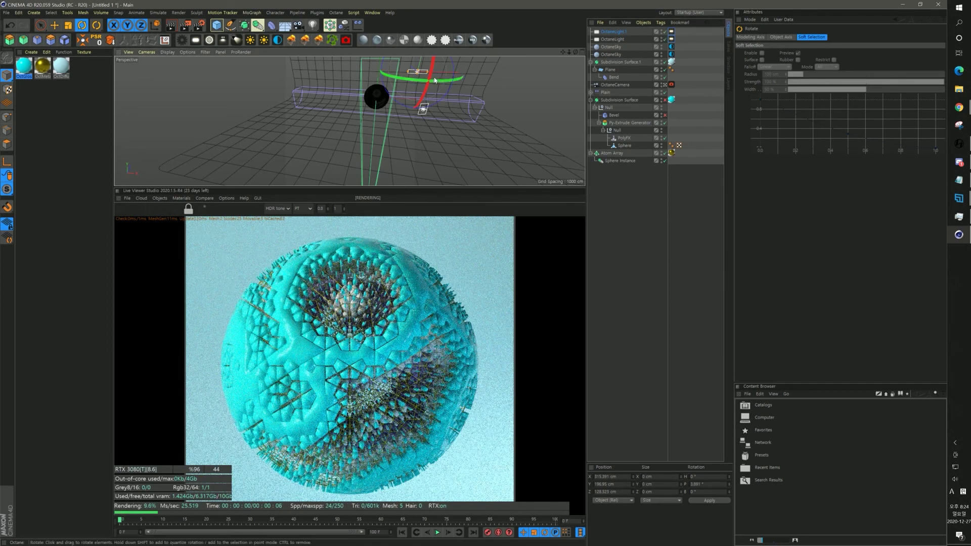
# - Move the duplicated light forward to about Y 194 cm, Z -61 cm and rotate it to angle toward the sphere
pyautogui.scroll(4, 401, 100)
pyautogui.keyDown('alt'); pyautogui.moveTo(362, 97); pyautogui.dragTo(384, 154, button='middle'); pyautogui.keyUp('alt')
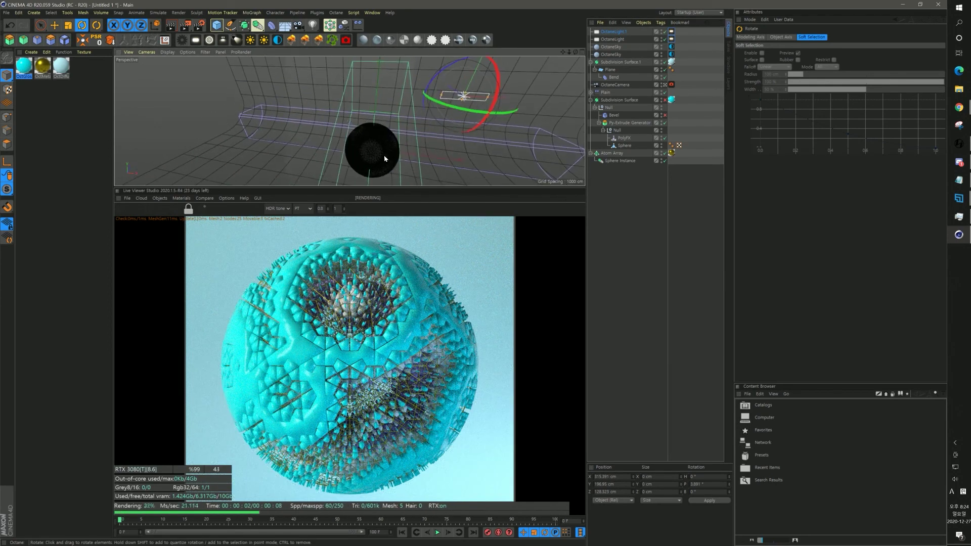
pyautogui.keyDown('alt'); pyautogui.moveTo(384, 155); pyautogui.dragTo(368, 116); pyautogui.keyUp('alt')
pyautogui.press('e')
pyautogui.moveTo(339, 72); pyautogui.dragTo(365, 80)
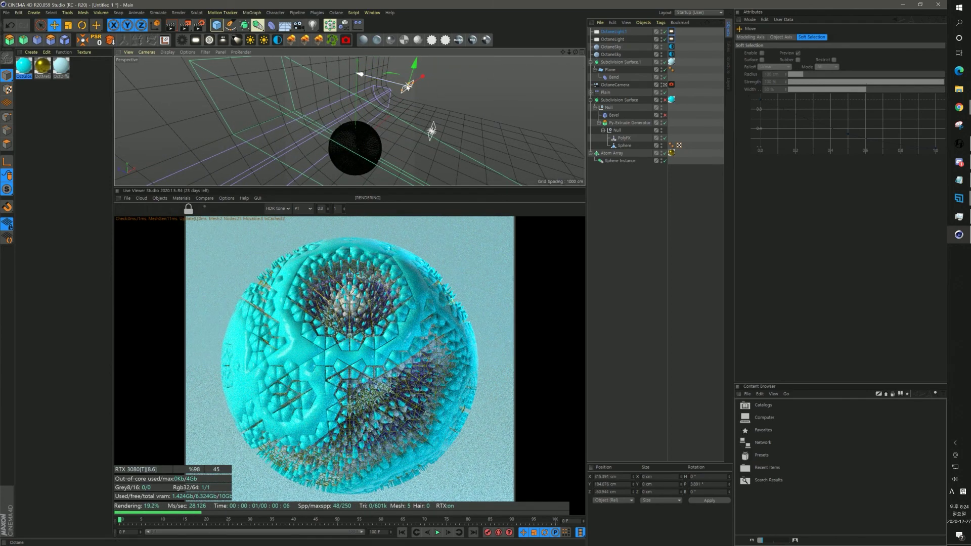
pyautogui.press('r')
pyautogui.moveTo(441, 72); pyautogui.dragTo(435, 63)
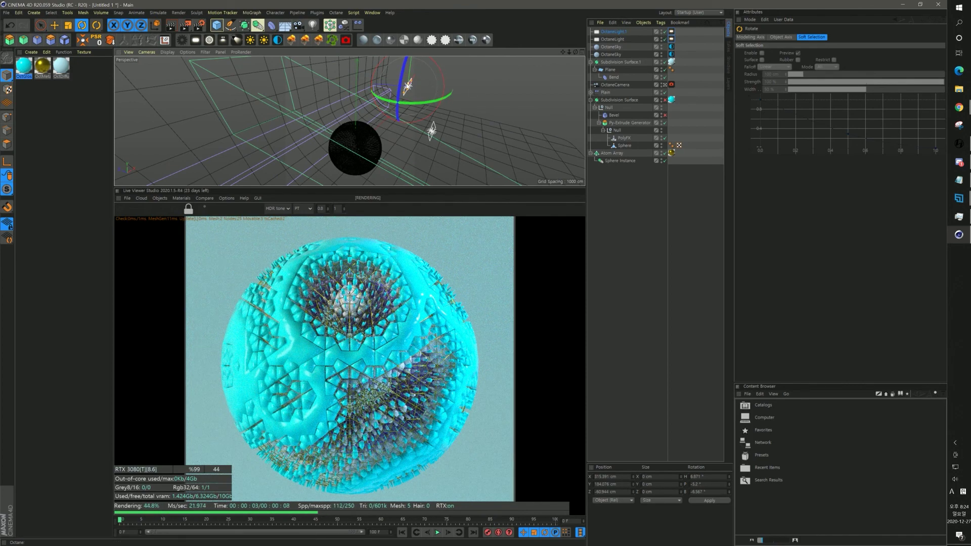
# - Check the duplicated light's placement around the sphere, and add a disc object to the scene
pyautogui.scroll(6, 409, 86)
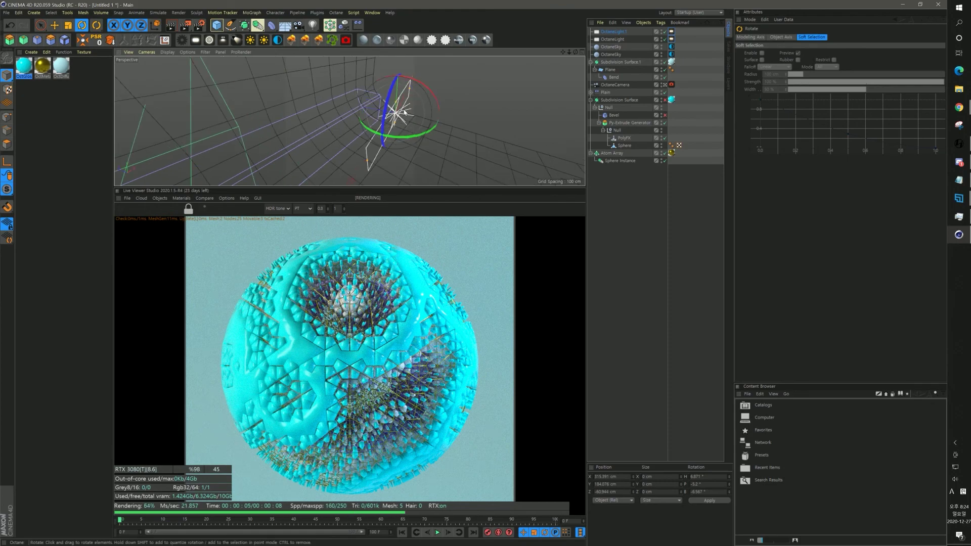
pyautogui.keyDown('alt'); pyautogui.moveTo(397, 108); pyautogui.dragTo(326, 104); pyautogui.keyUp('alt')
pyautogui.moveTo(456, 101); pyautogui.dragTo(424, 112)
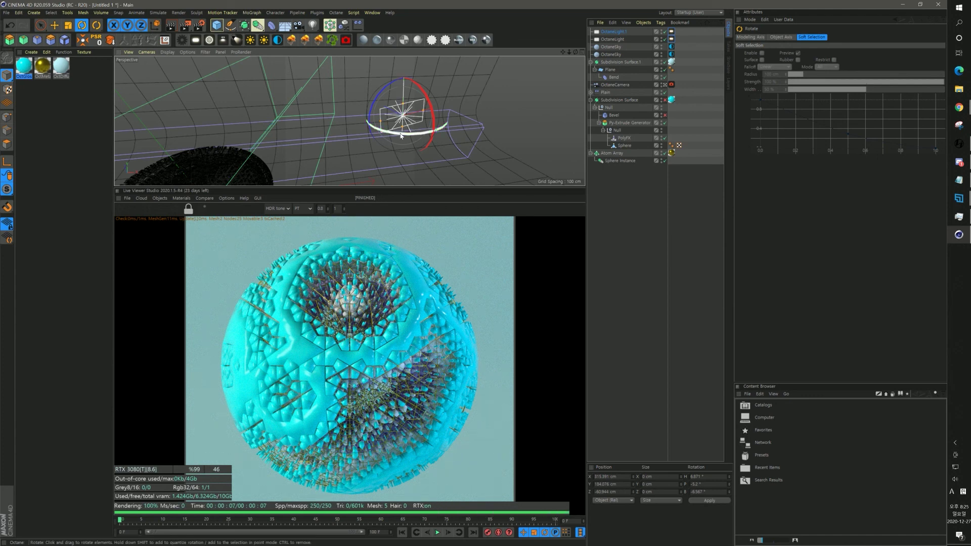
pyautogui.scroll(-3, 381, 147)
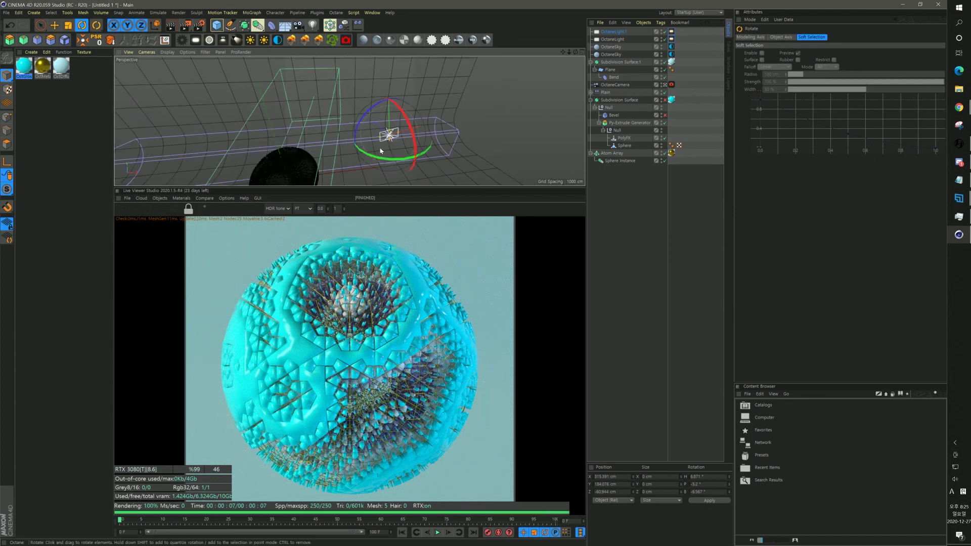
pyautogui.scroll(-4, 335, 157)
pyautogui.keyDown('alt'); pyautogui.moveTo(317, 168); pyautogui.dragTo(324, 125, button='middle'); pyautogui.keyUp('alt')
pyautogui.moveTo(323, 125)
pyautogui.keyDown('alt'); pyautogui.mouseDown()
pyautogui.moveTo(348, 113)
pyautogui.moveTo(357, 128)
pyautogui.moveTo(404, 131)
pyautogui.mouseUp(); pyautogui.keyUp('alt')
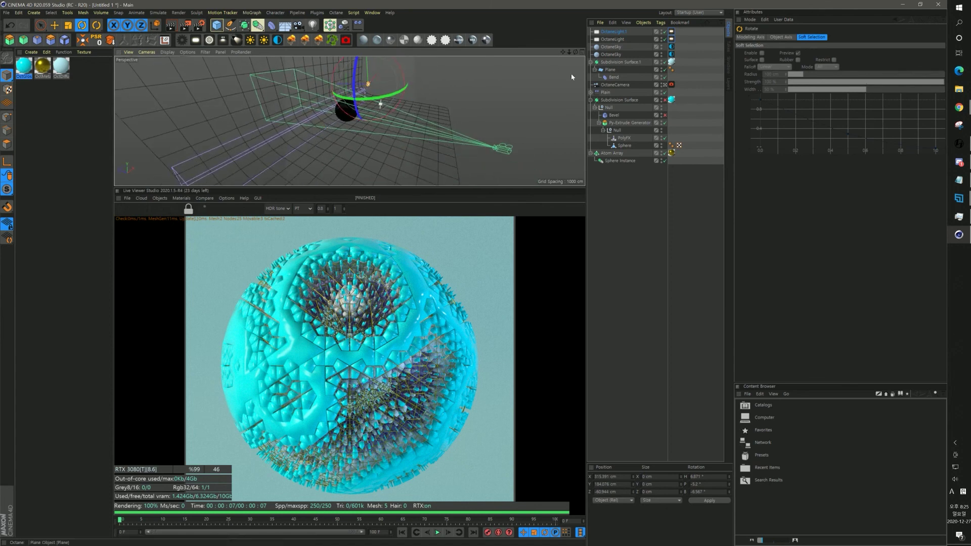
pyautogui.click(216, 30)
pyautogui.click(245, 51)
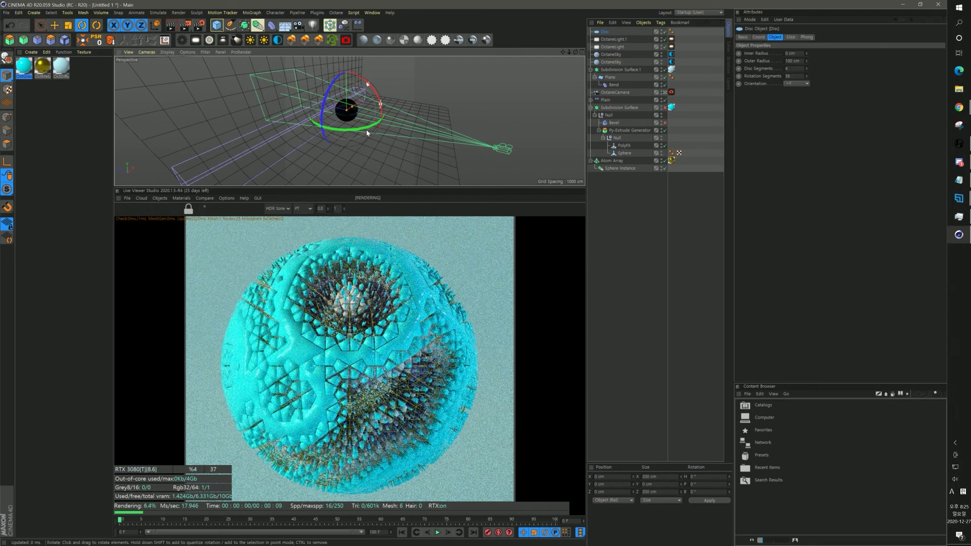
# - Move the disc away from the sphere toward the camera, to about Z -594 cm
pyautogui.scroll(5, 347, 115)
pyautogui.scroll(-4, 364, 134)
pyautogui.press('r')
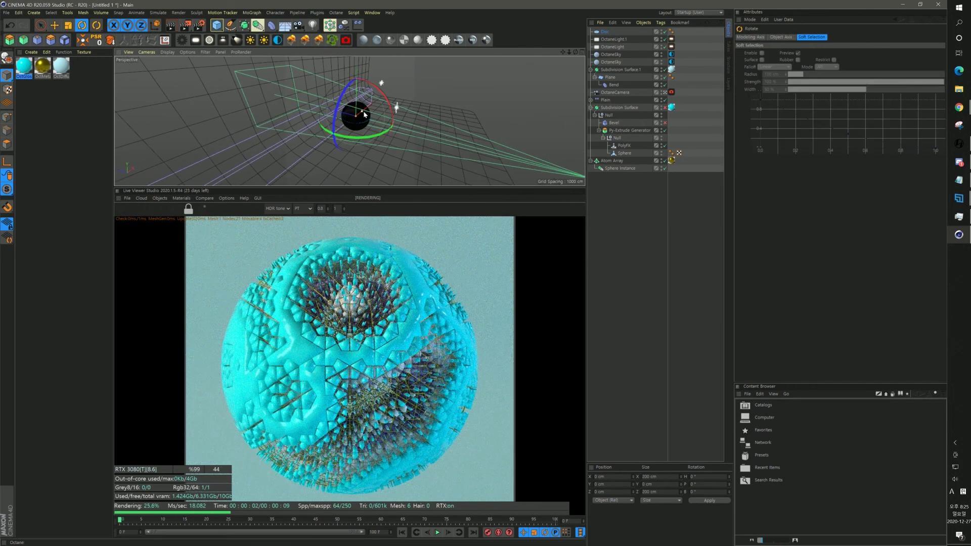
pyautogui.press('e')
pyautogui.moveTo(338, 111); pyautogui.dragTo(476, 150)
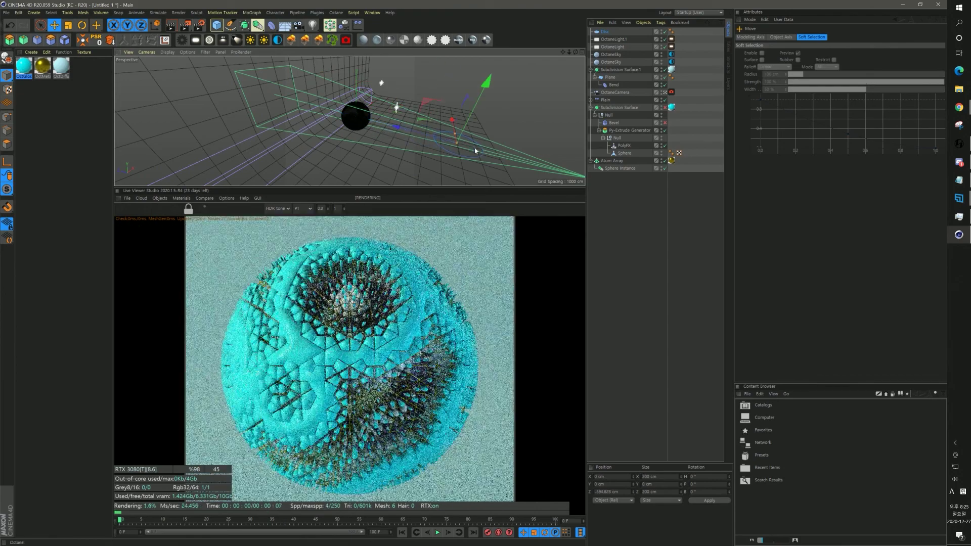
# - Enlarge the viewport and rotate the disc upright to face the sphere, with its pitch set to -90°
pyautogui.scroll(2, 455, 141)
pyautogui.moveTo(414, 187); pyautogui.dragTo(414, 270)
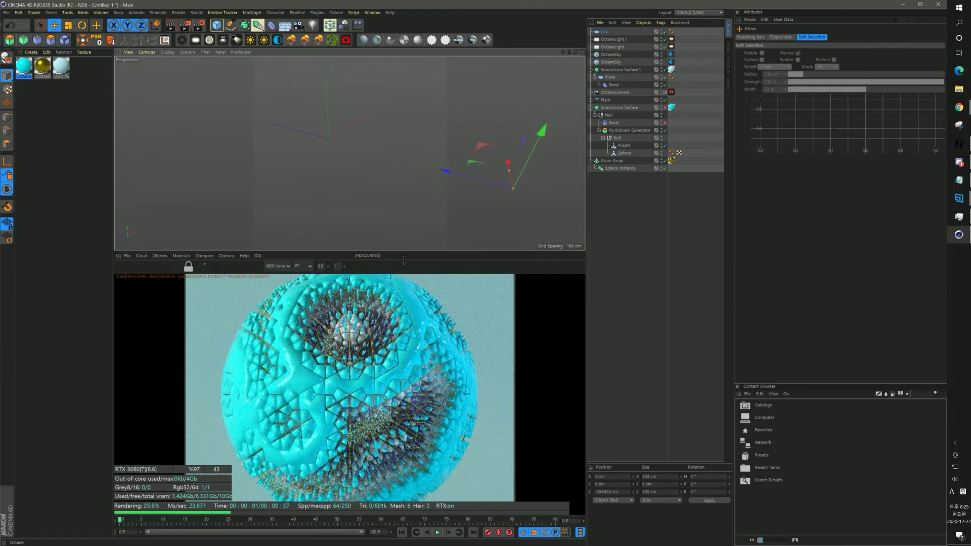
pyautogui.scroll(-1, 488, 202)
pyautogui.keyDown('alt'); pyautogui.moveTo(488, 201); pyautogui.dragTo(341, 173, button='middle'); pyautogui.keyUp('alt')
pyautogui.press('r')
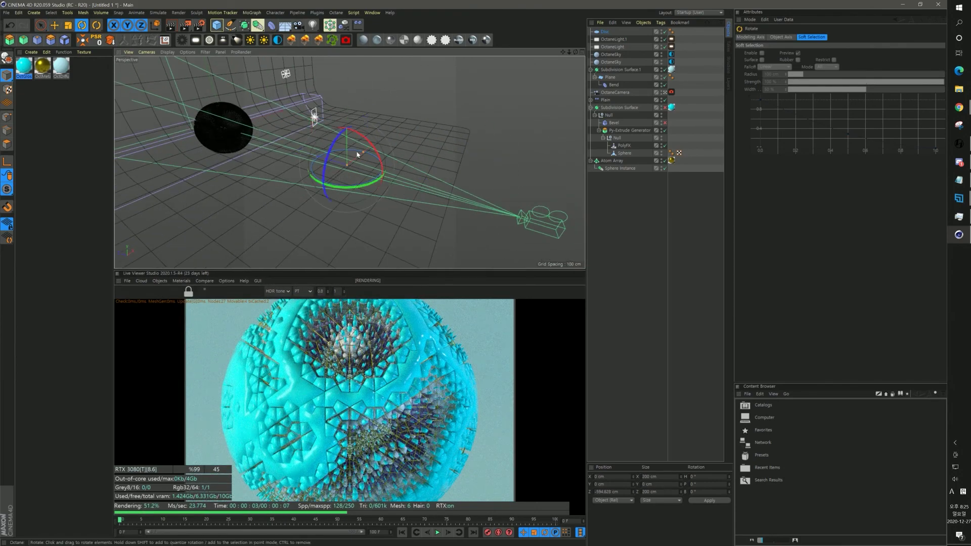
pyautogui.moveTo(374, 148); pyautogui.dragTo(326, 129)
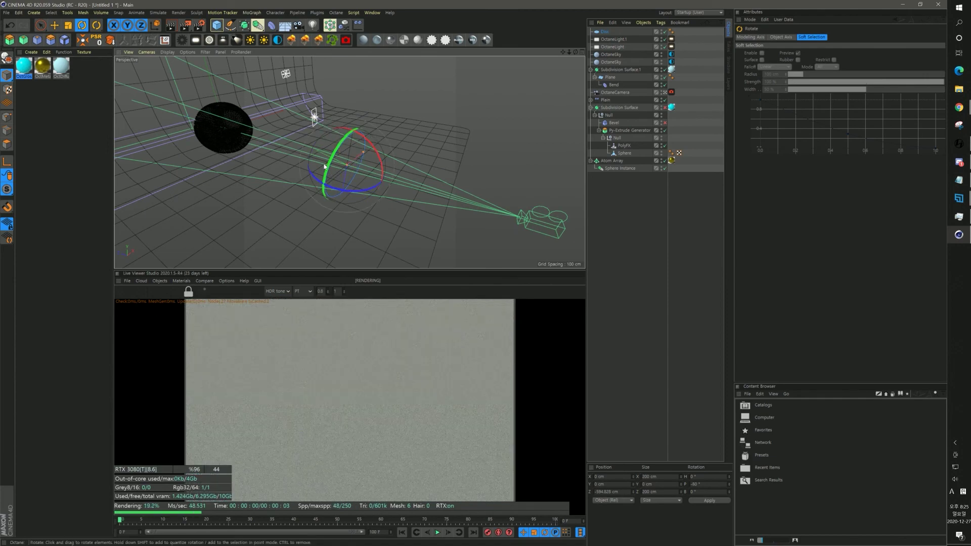
pyautogui.moveTo(708, 485); pyautogui.dragTo(608, 468)
pyautogui.write('-9')
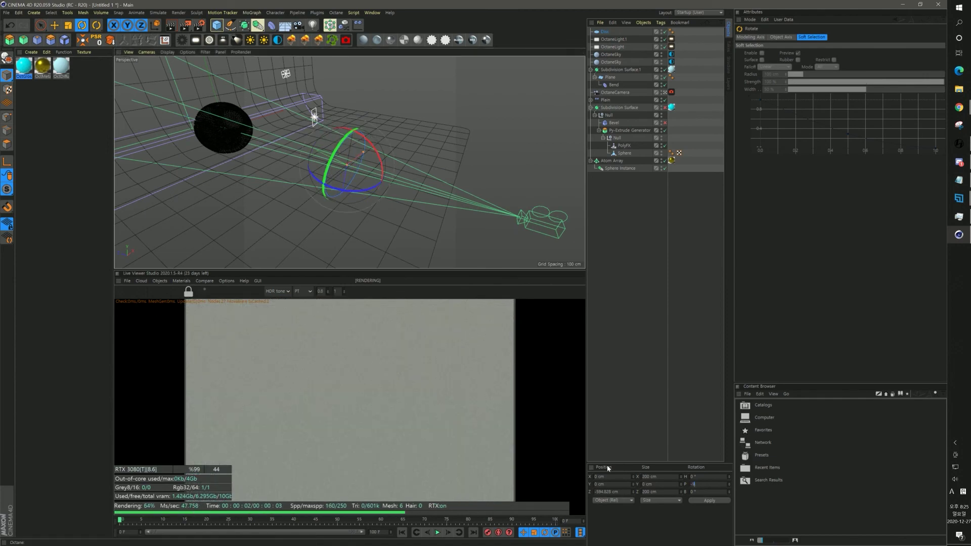
pyautogui.write('0')
pyautogui.press('Return')
# - Move the disc behind the camera to about Z -1125 cm and scale it up well beyond the camera
pyautogui.press('e')
pyautogui.moveTo(303, 152); pyautogui.dragTo(517, 237)
pyautogui.scroll(-3, 491, 226)
pyautogui.press('t')
pyautogui.moveTo(443, 222); pyautogui.dragTo(536, 223)
pyautogui.press('e')
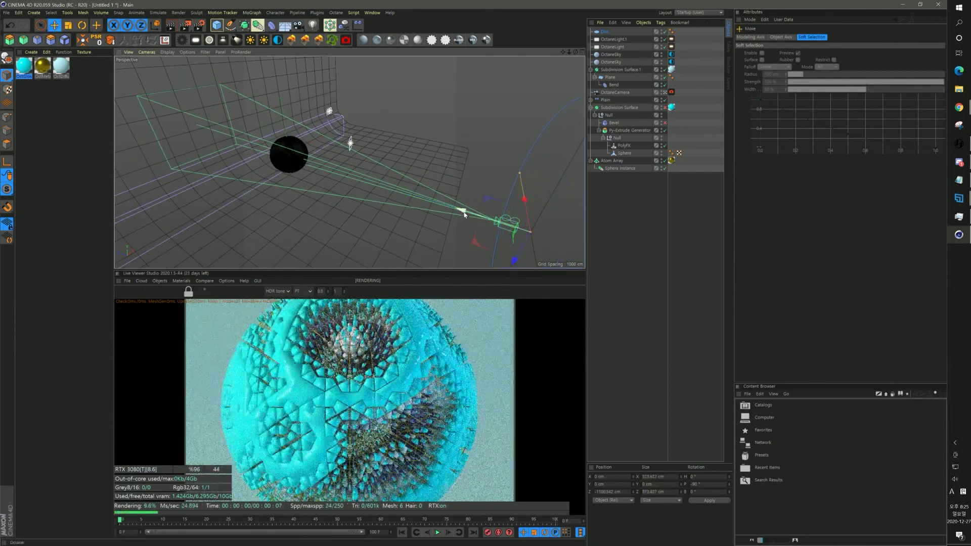
pyautogui.moveTo(464, 215); pyautogui.dragTo(474, 217)
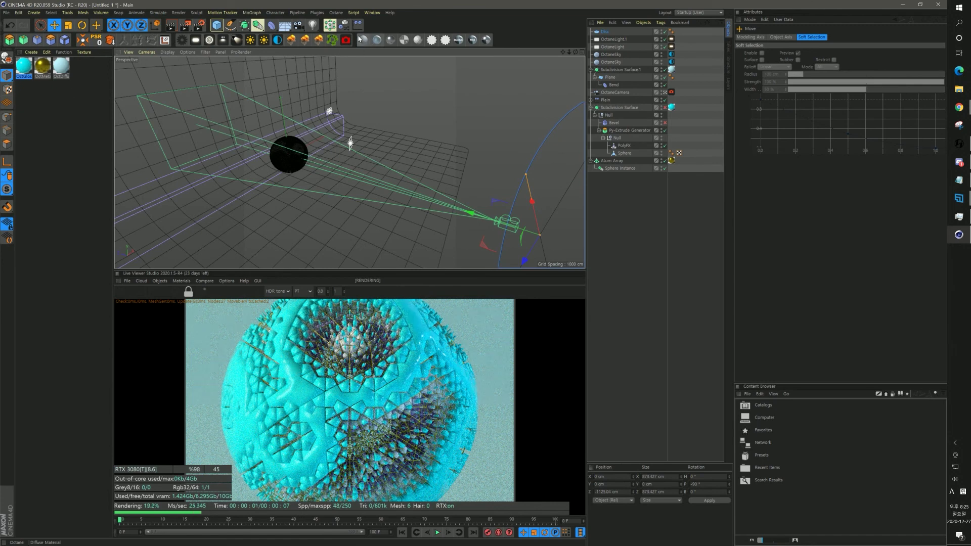
# - Create an Octane diffuse material and give its emission channel a Blackbody emission
pyautogui.click(360, 39)
pyautogui.click(25, 72)
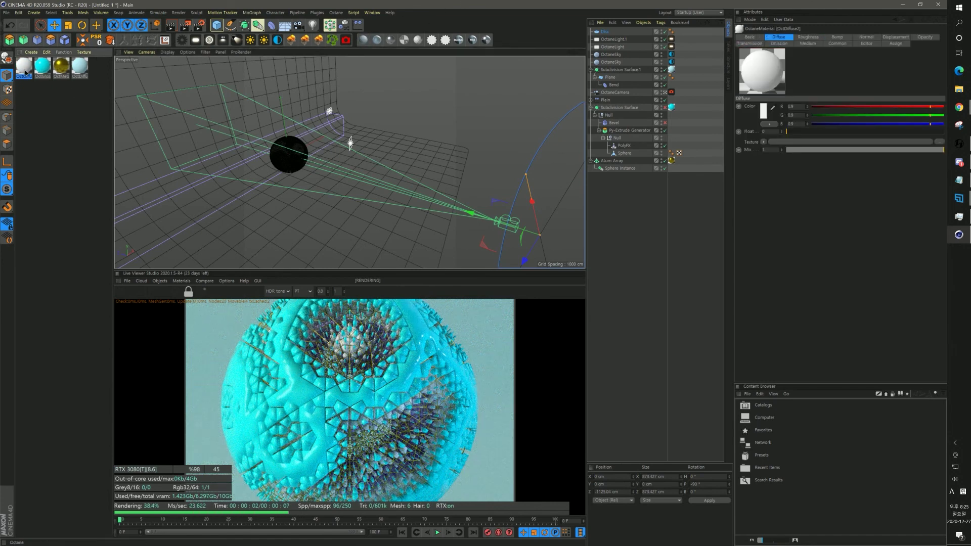
pyautogui.doubleClick(25, 72)
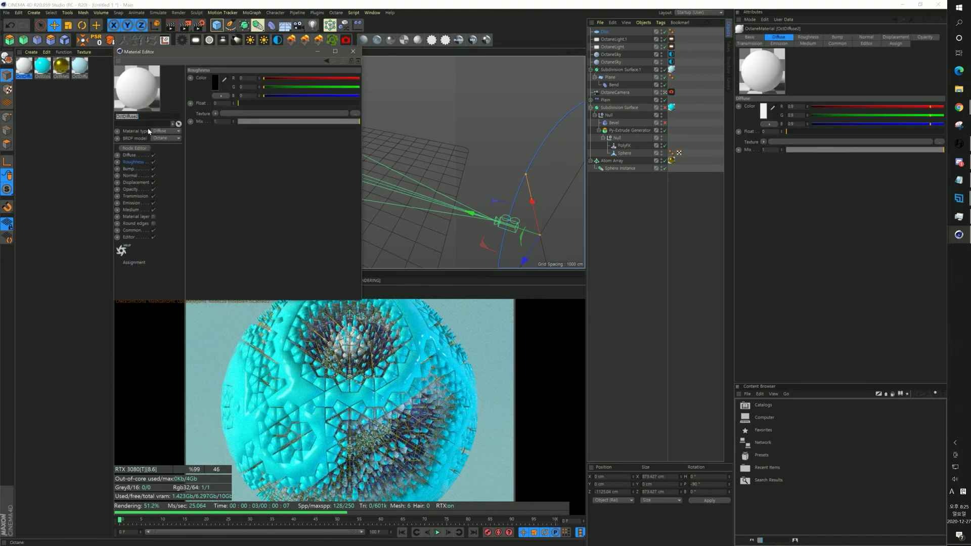
pyautogui.click(137, 203)
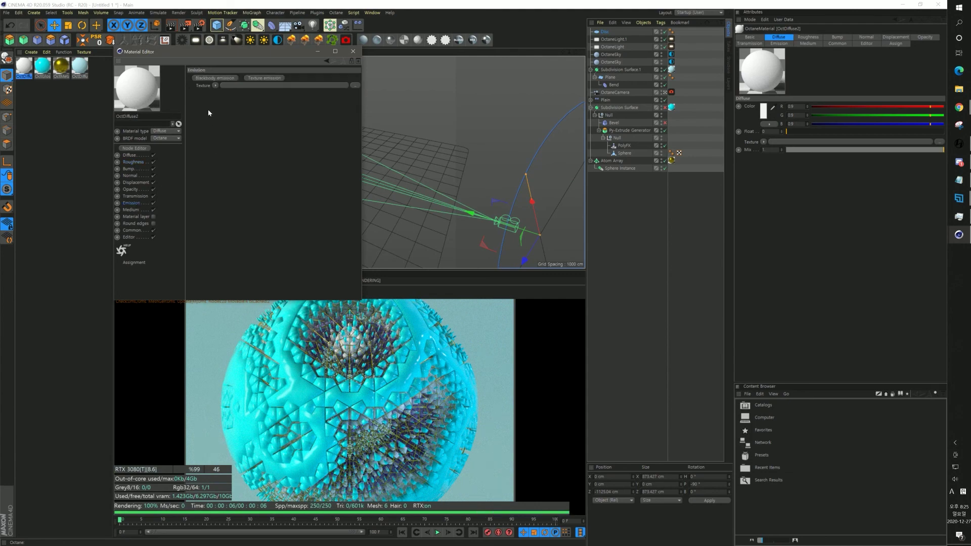
pyautogui.click(216, 85)
pyautogui.click(219, 80)
pyautogui.click(219, 79)
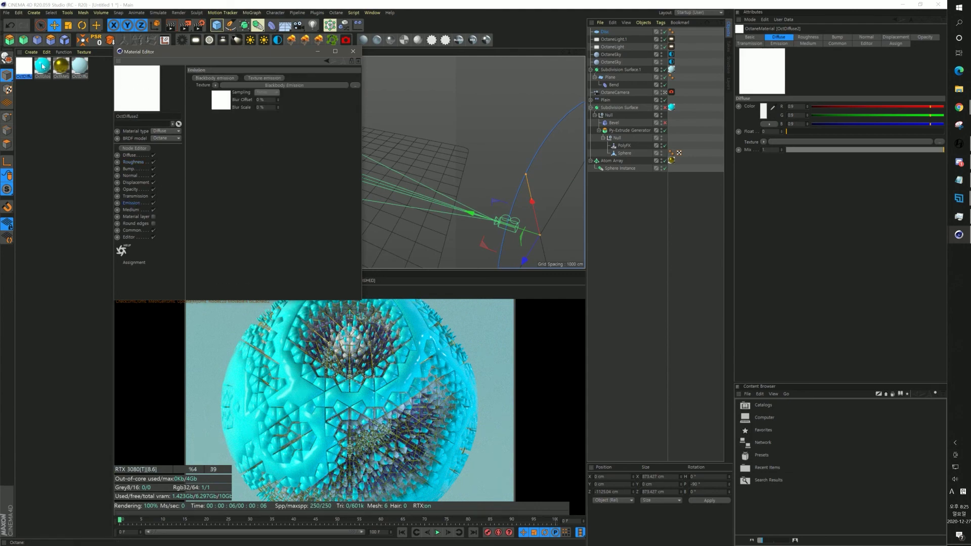
# - Apply the emissive material to the disc and switch the disc off and on to compare its lighting
pyautogui.moveTo(26, 69); pyautogui.dragTo(604, 33)
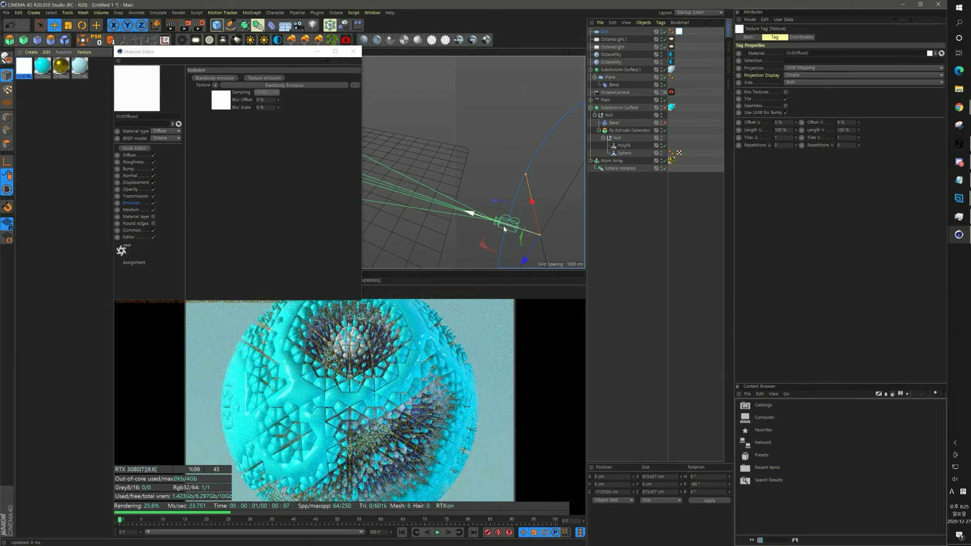
pyautogui.click(353, 51)
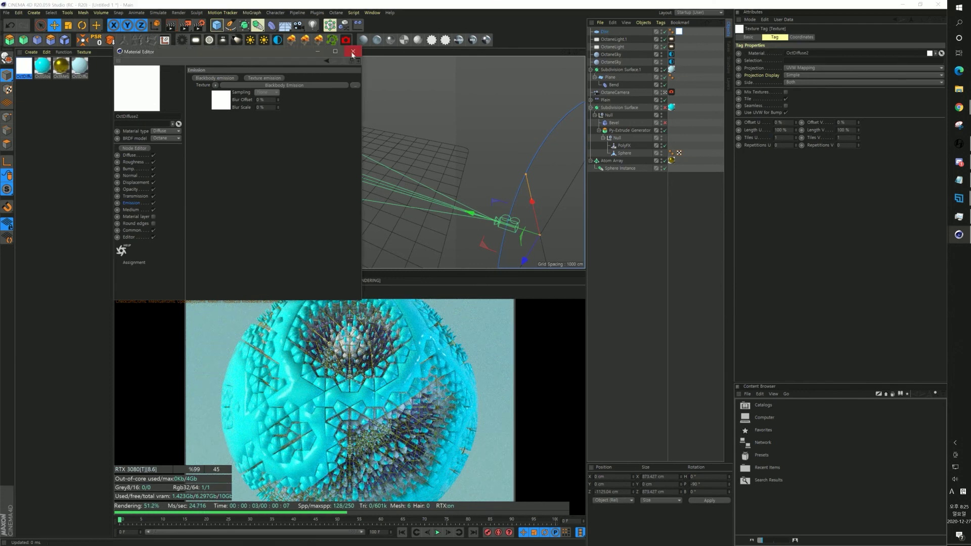
pyautogui.scroll(-2, 366, 212)
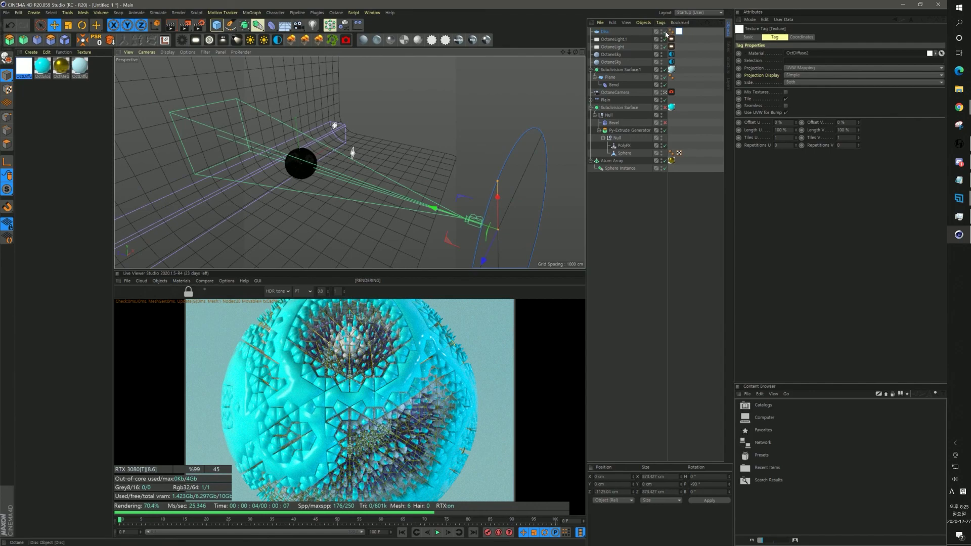
pyautogui.click(665, 32)
pyautogui.click(665, 33)
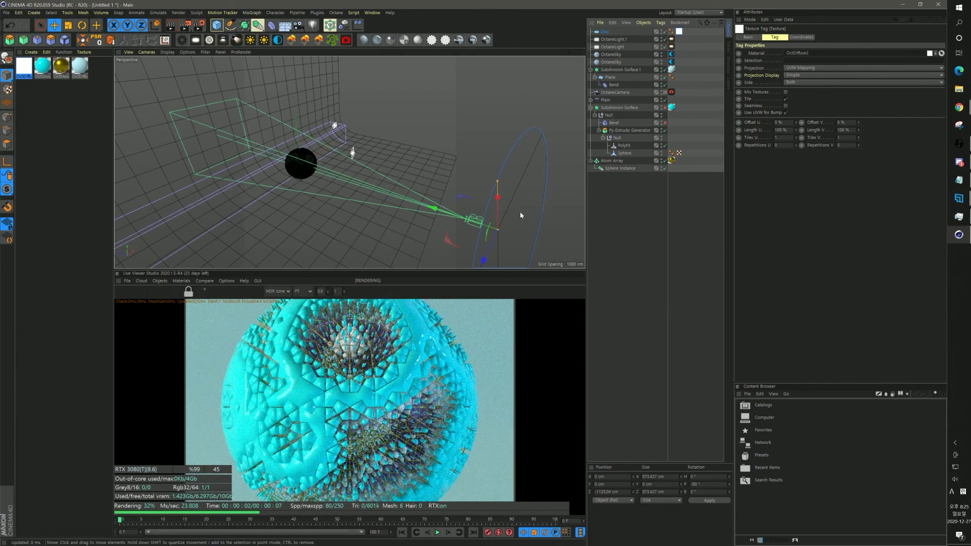
# - Scale the disc up to about 1411 cm across, trying a smaller size of about 520 cm first
pyautogui.press('t')
pyautogui.moveTo(520, 215); pyautogui.dragTo(399, 238)
pyautogui.press('e')
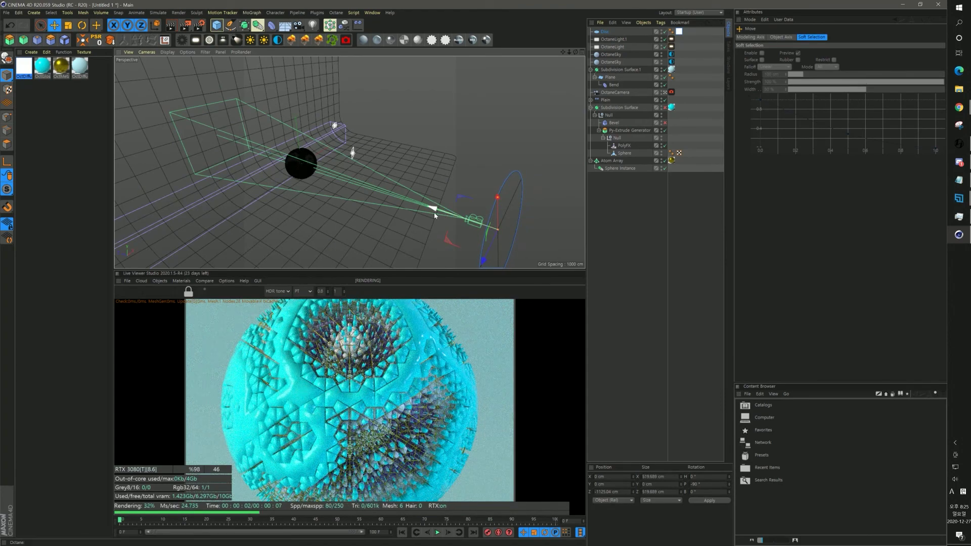
pyautogui.press('t')
pyautogui.moveTo(455, 216); pyautogui.dragTo(622, 162)
pyautogui.press('e')
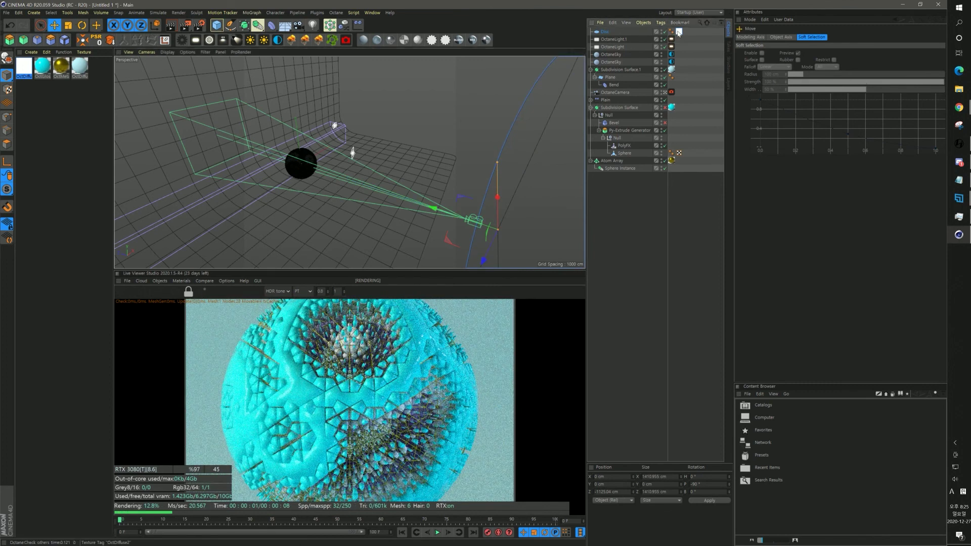
# - Enable surface brightness on the disc material's Blackbody emission and reduce its power, trying a higher power first
pyautogui.doubleClick(679, 32)
pyautogui.doubleClick(24, 66)
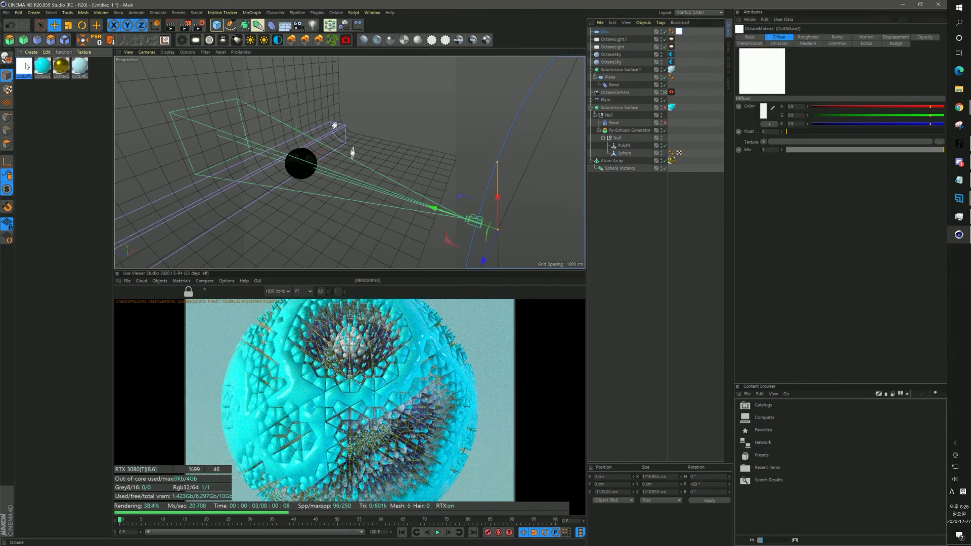
pyautogui.click(283, 85)
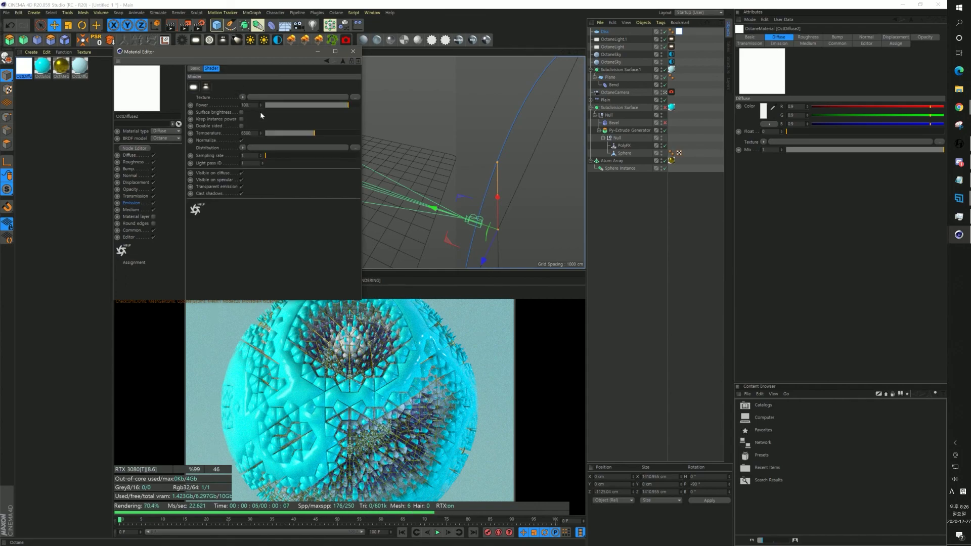
pyautogui.moveTo(349, 106); pyautogui.dragTo(353, 107)
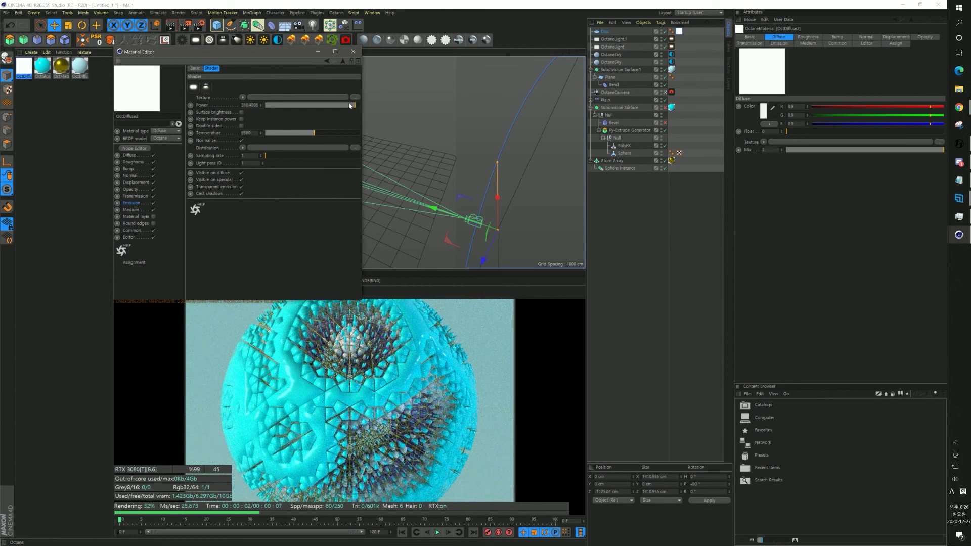
pyautogui.click(242, 112)
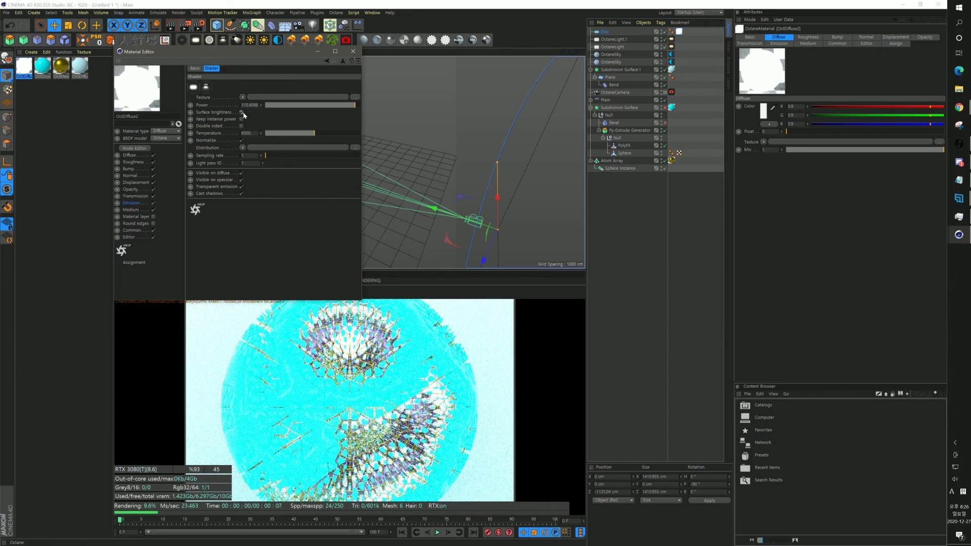
pyautogui.click(242, 113)
pyautogui.moveTo(349, 105)
pyautogui.mouseDown()
pyautogui.moveTo(318, 105)
pyautogui.moveTo(333, 107)
pyautogui.mouseUp()
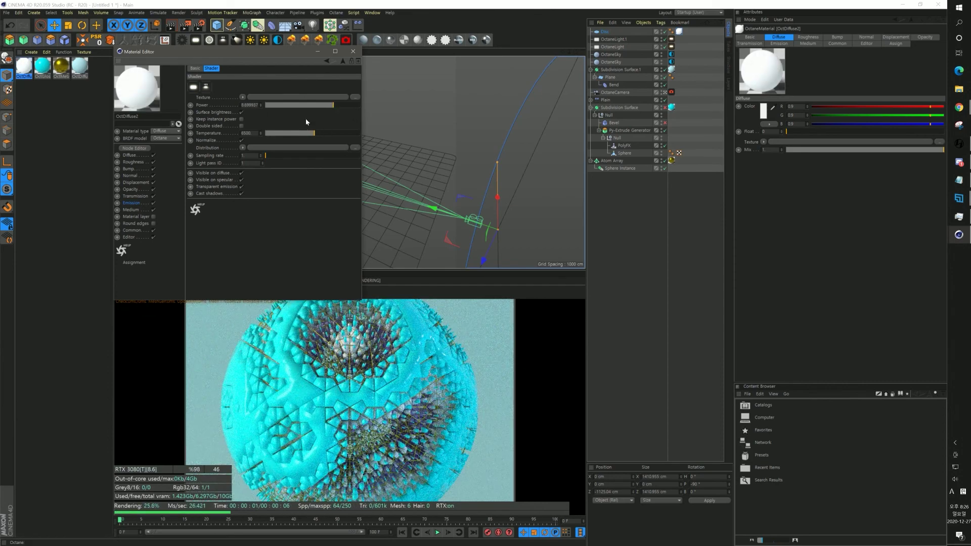
pyautogui.click(351, 51)
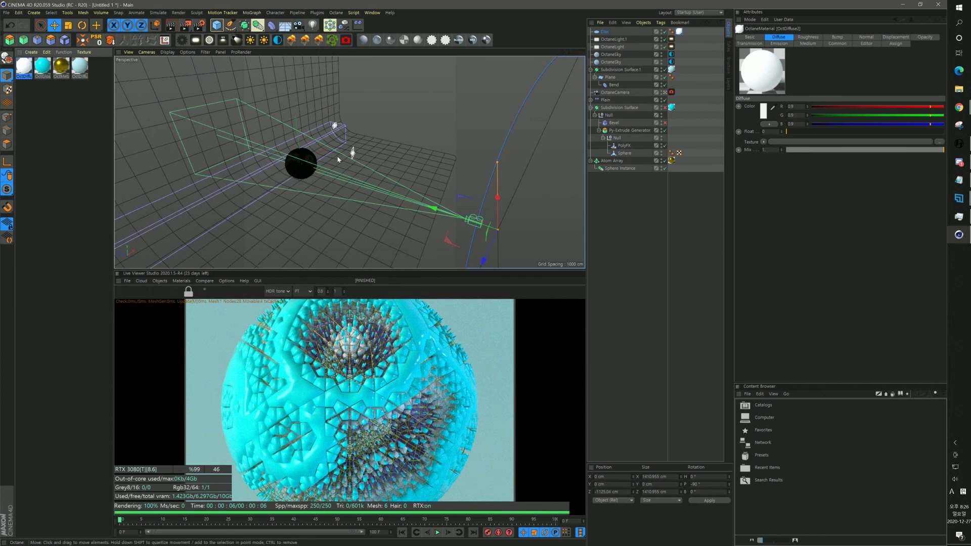
# - Review the save and output options in the render settings
pyautogui.click(199, 25)
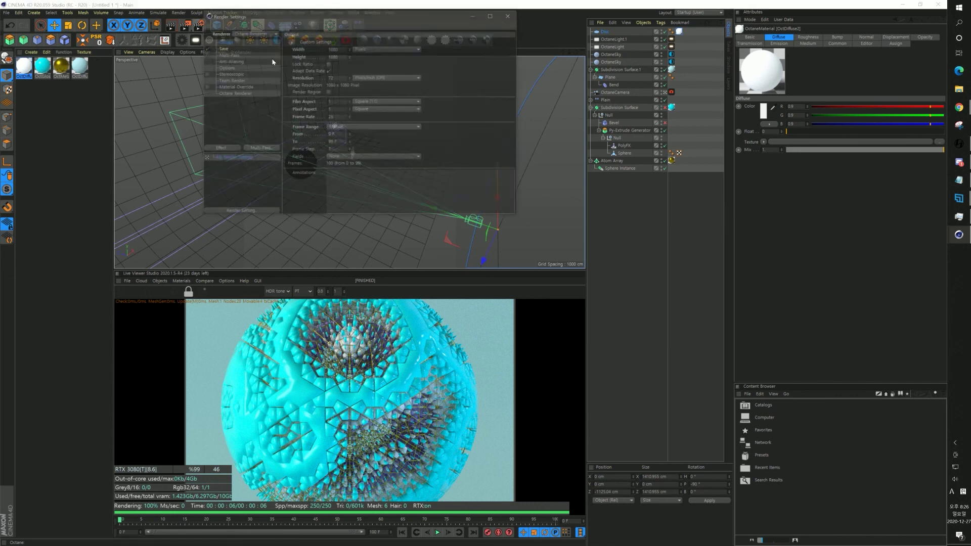
pyautogui.click(223, 48)
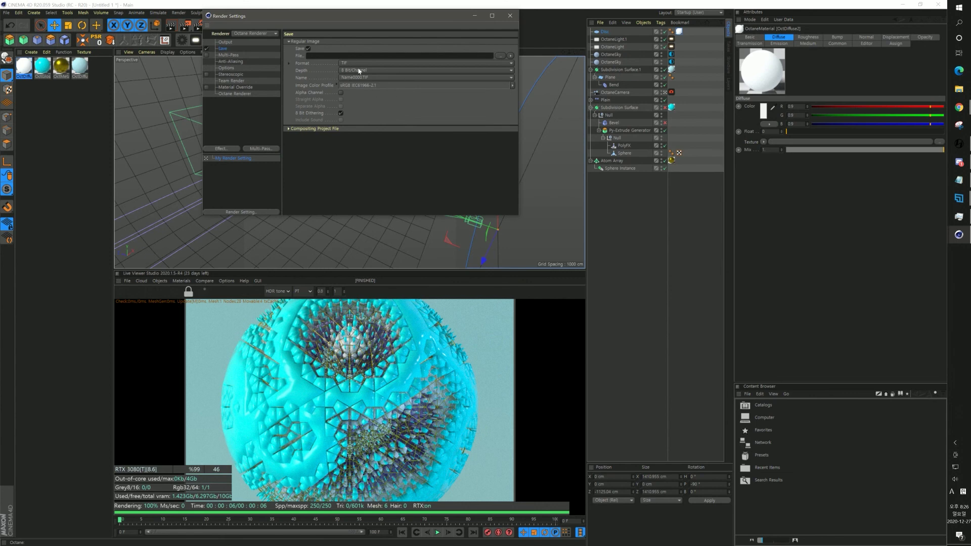
pyautogui.click(226, 42)
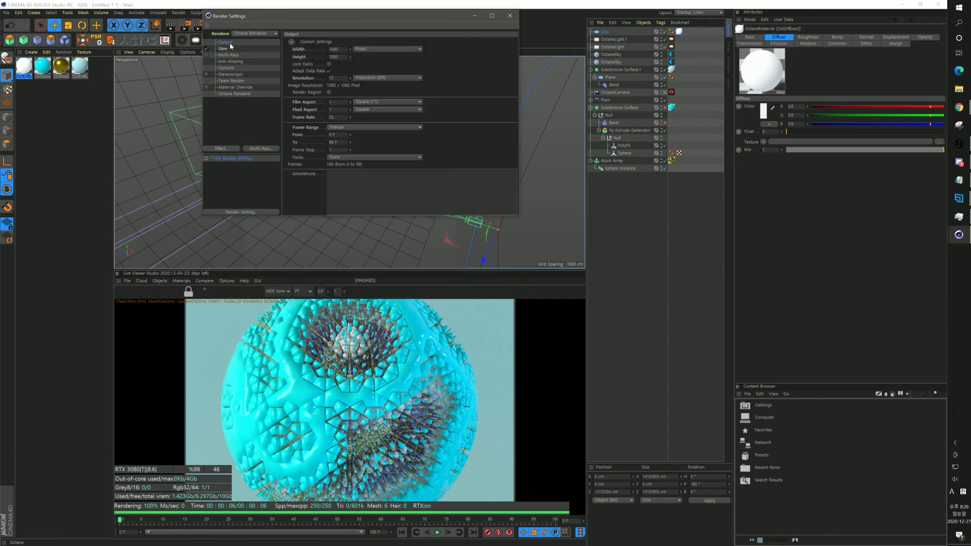
pyautogui.click(511, 15)
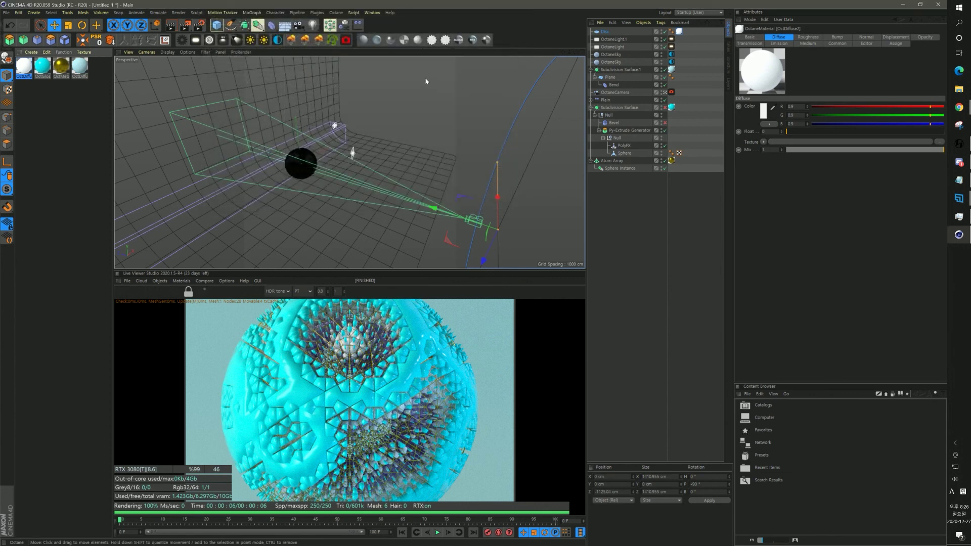